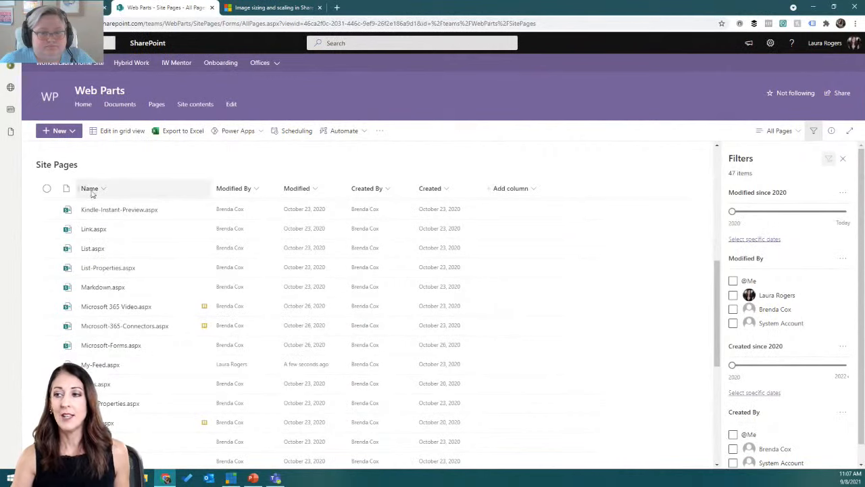
# Sort the Site Pages library by Name in ascending order and open the Image.aspx page.
pyautogui.click(93, 189)
pyautogui.click(112, 205)
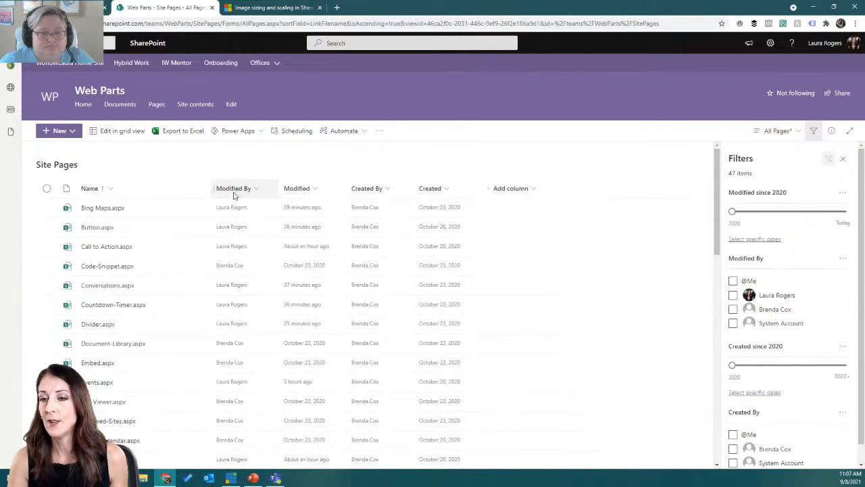
pyautogui.hotkey('alt', 'Tab')
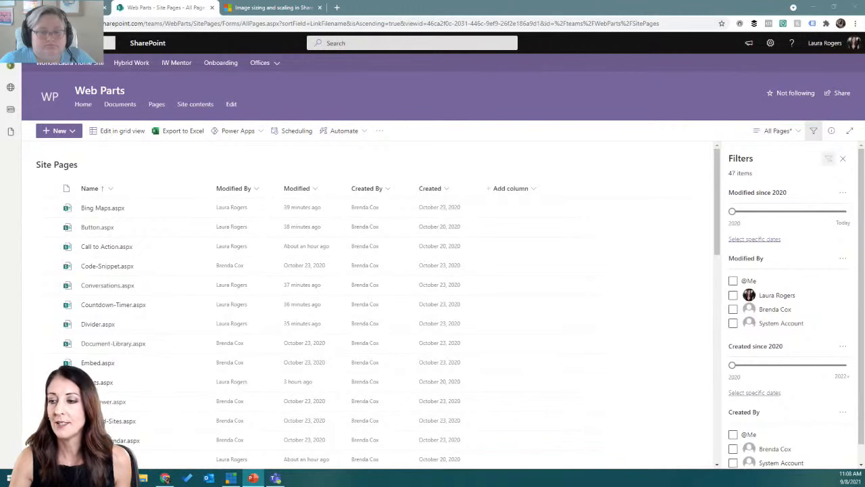
pyautogui.scroll(-4, 151, 316)
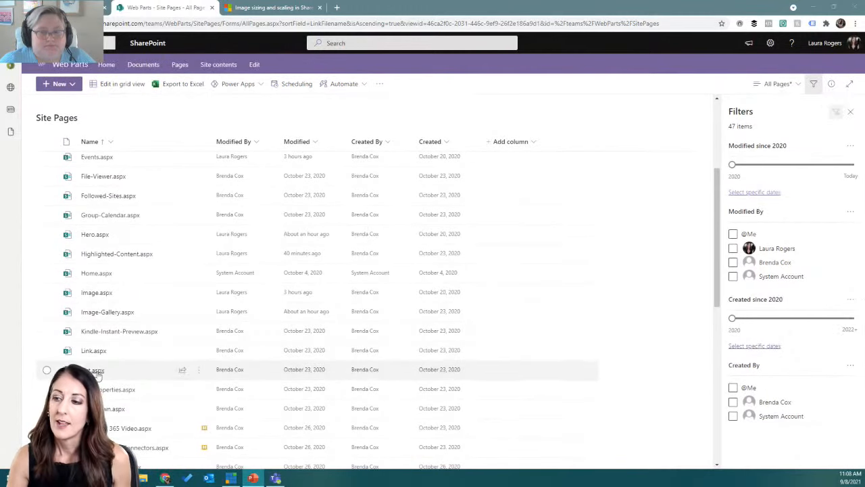
pyautogui.click(98, 292)
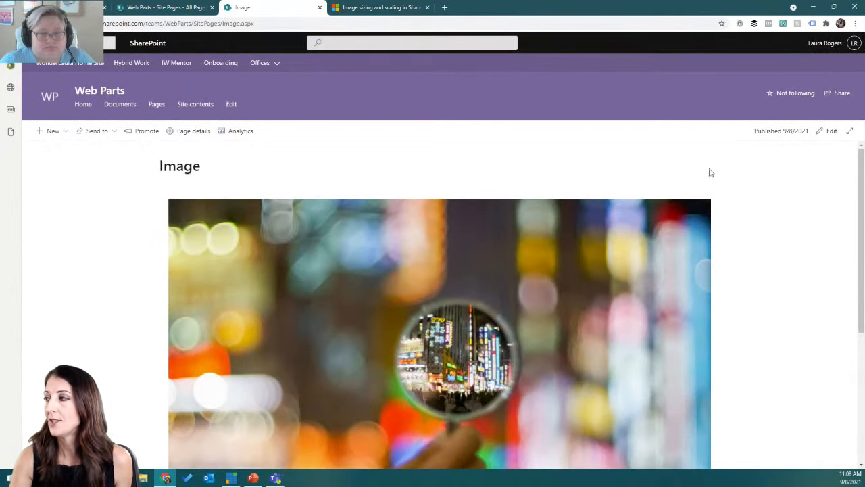
# Put the Image page into edit mode and delete its existing image web part.
pyautogui.click(828, 131)
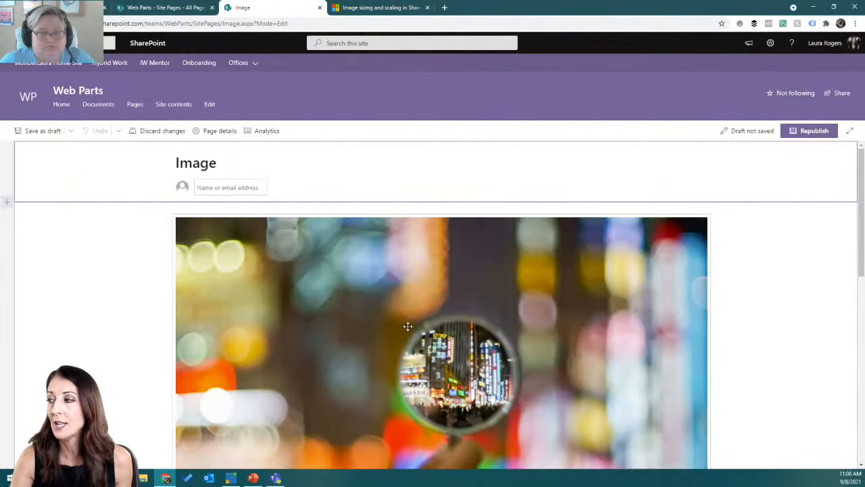
pyautogui.scroll(-2, 816, 277)
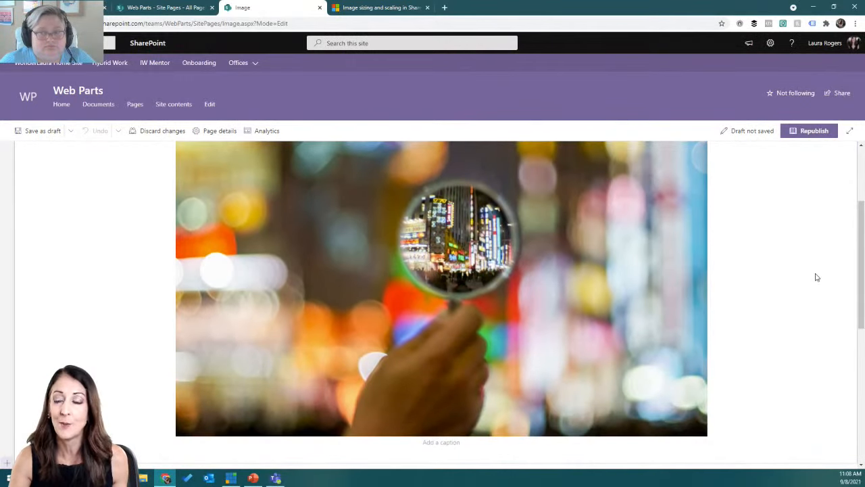
pyautogui.scroll(2, 816, 277)
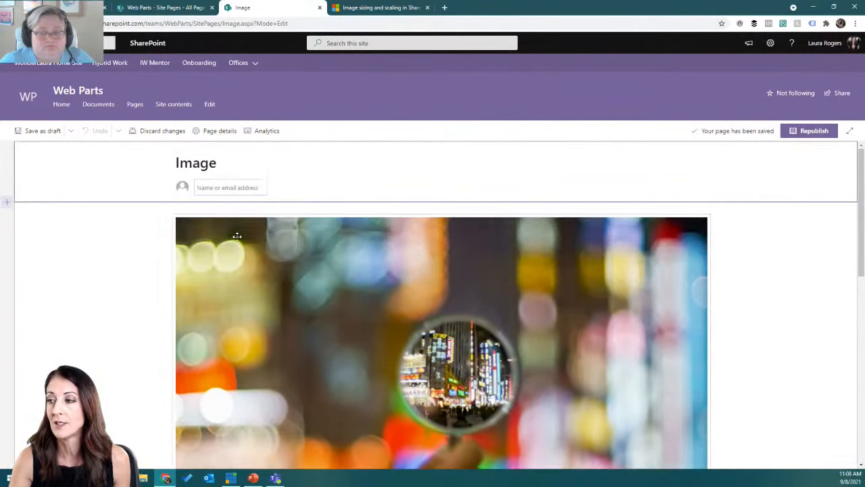
pyautogui.click(203, 227)
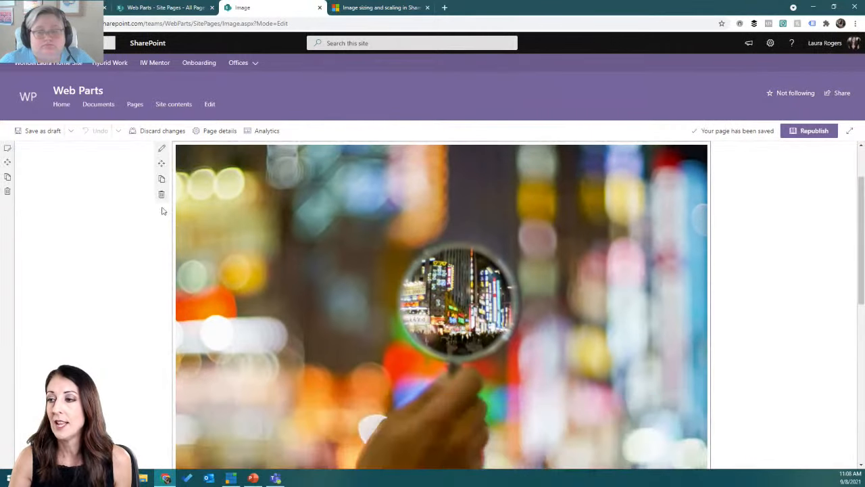
pyautogui.click(161, 195)
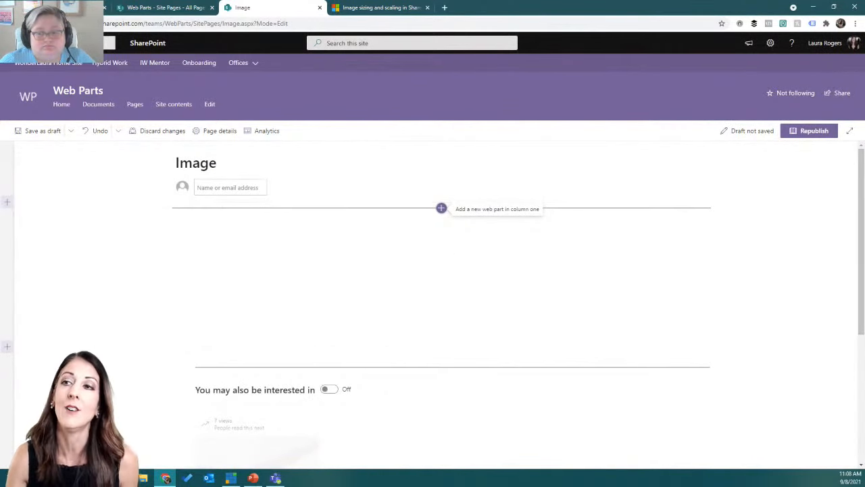
# Add an Image web part from the Text, media, and content category to the page's empty section.
pyautogui.click(443, 207)
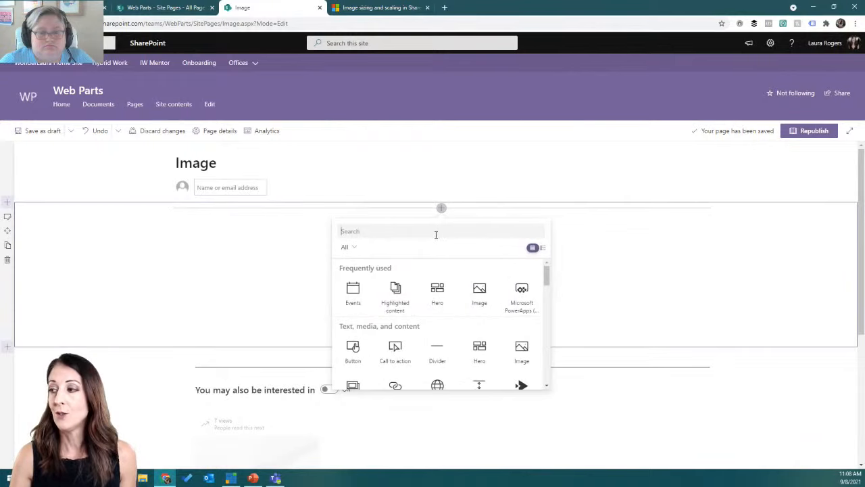
pyautogui.write('ima')
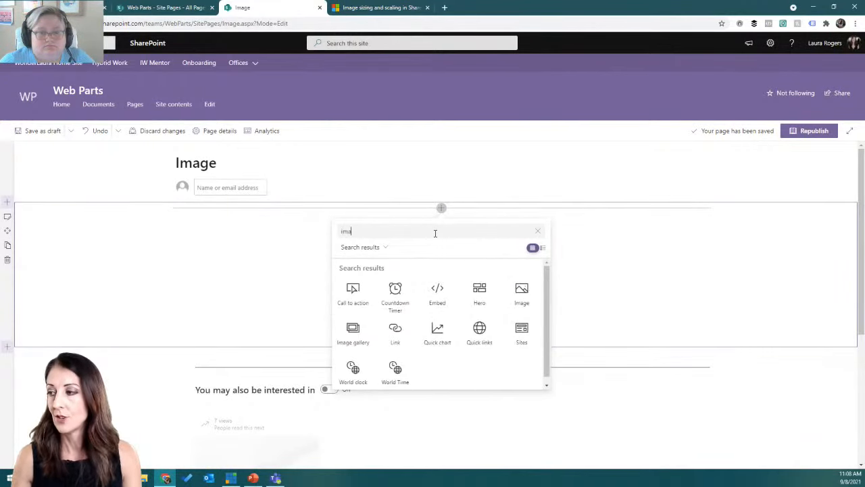
pyautogui.click(378, 247)
pyautogui.click(341, 327)
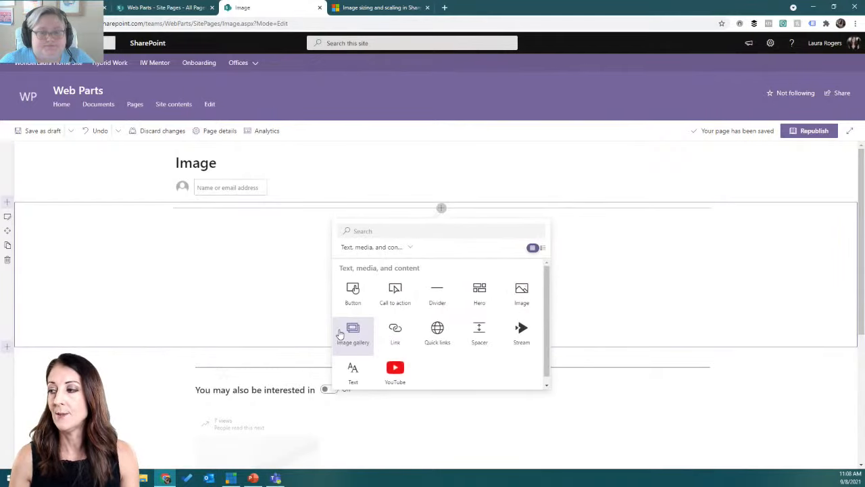
pyautogui.click(519, 292)
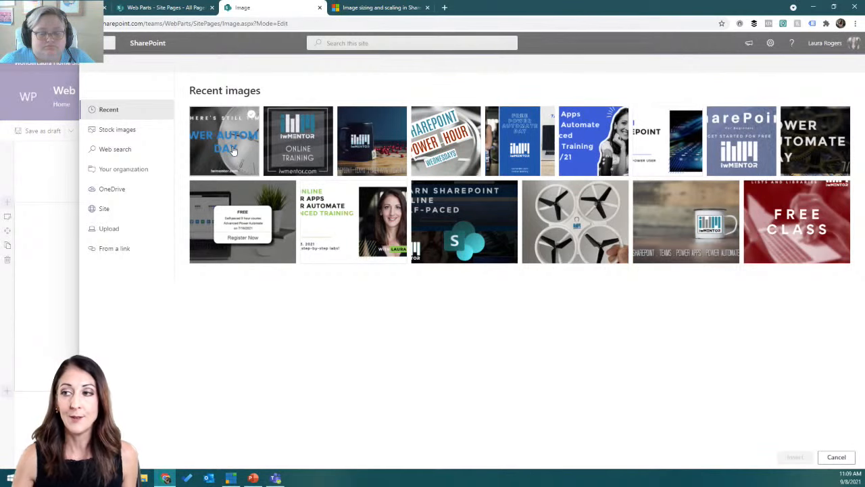
# Search the stock images for "calendar" and browse the Technology category of the web image search.
pyautogui.click(118, 130)
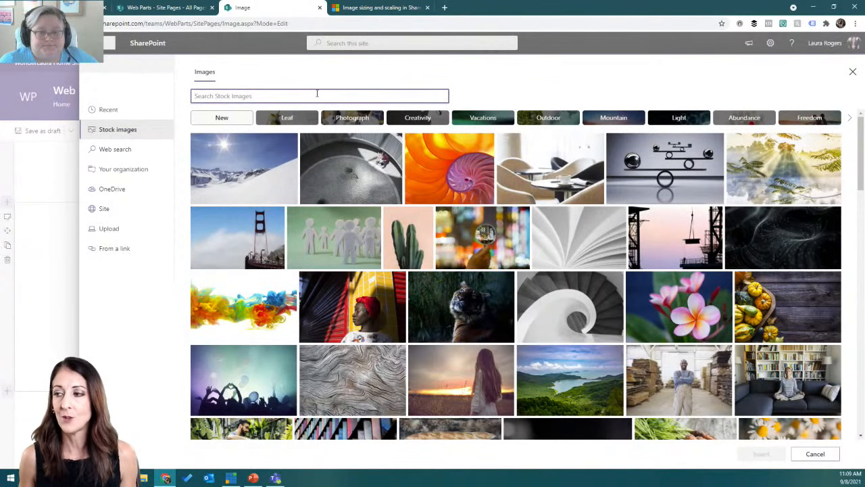
pyautogui.write('calendar')
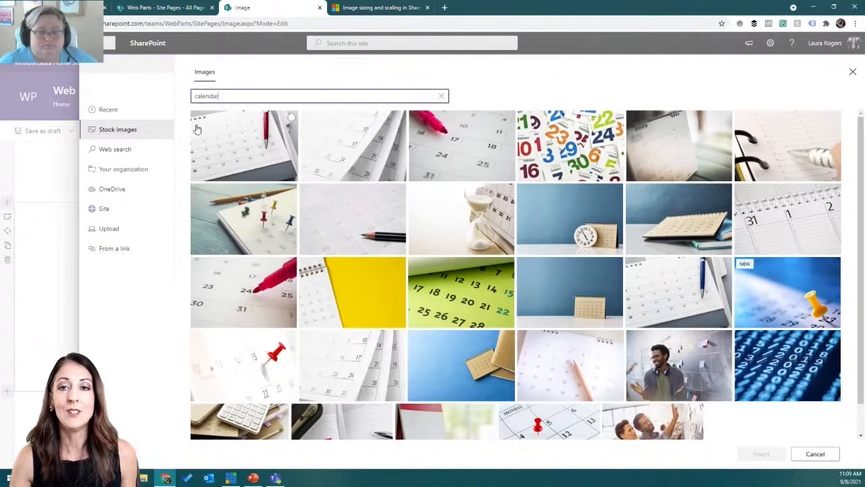
pyautogui.click(131, 149)
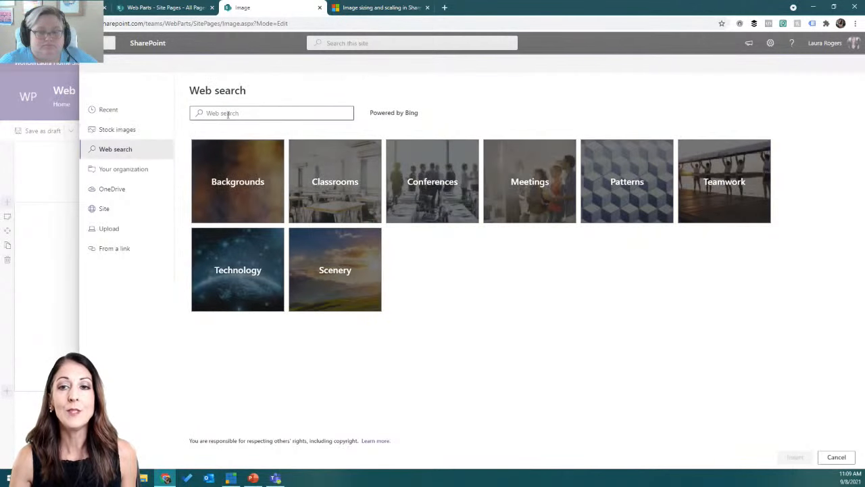
pyautogui.click(253, 113)
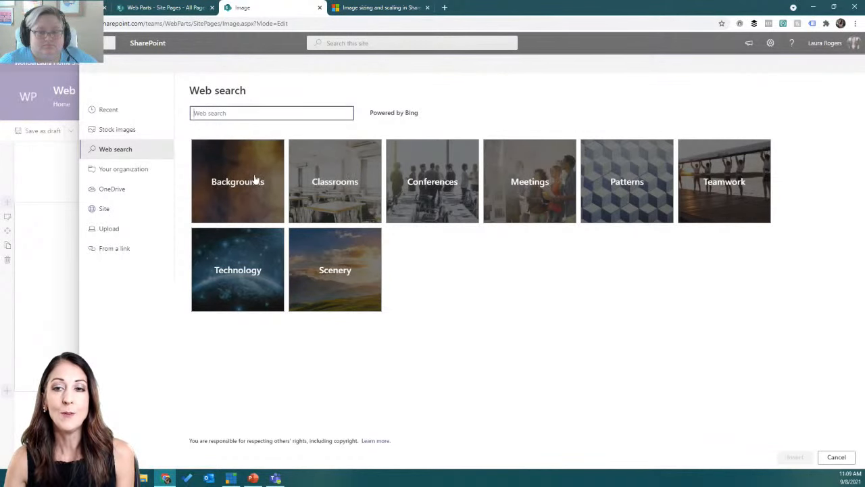
pyautogui.click(256, 268)
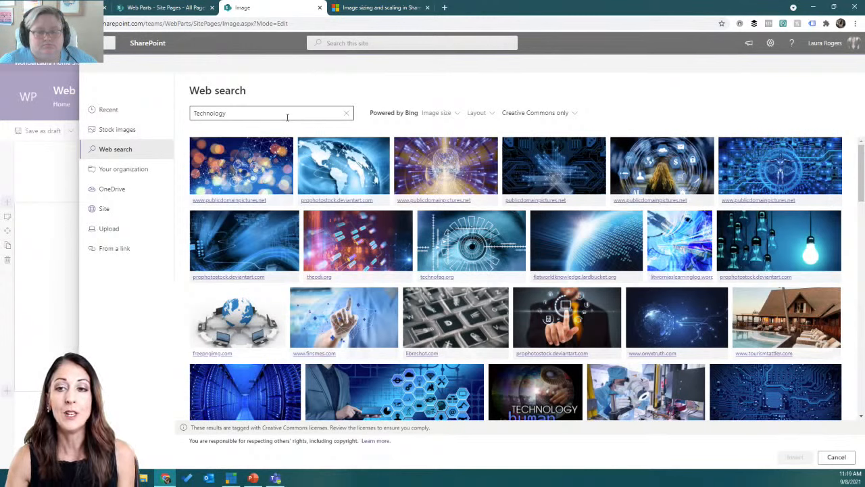
# Review the Creative Commons and image size filter options for the Technology web search.
pyautogui.click(582, 133)
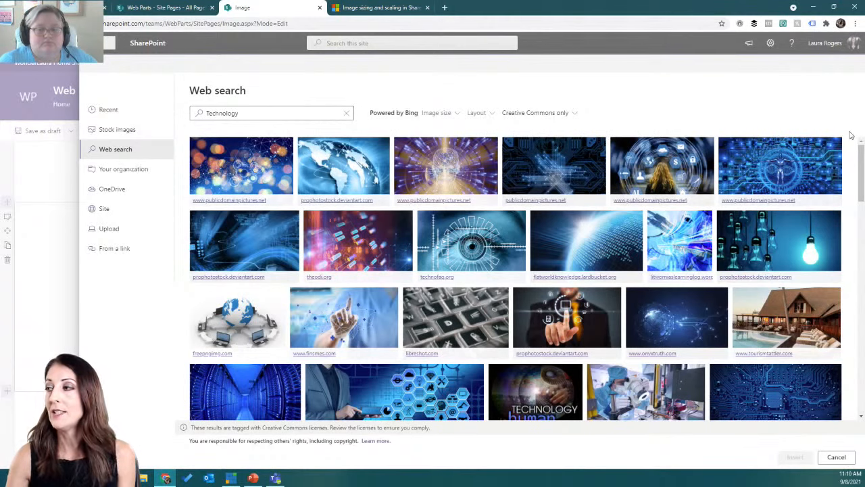
pyautogui.click(537, 114)
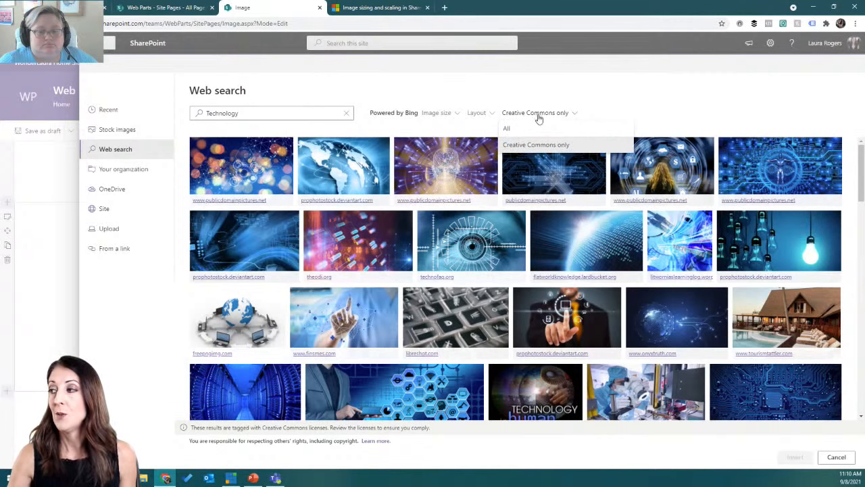
pyautogui.click(643, 102)
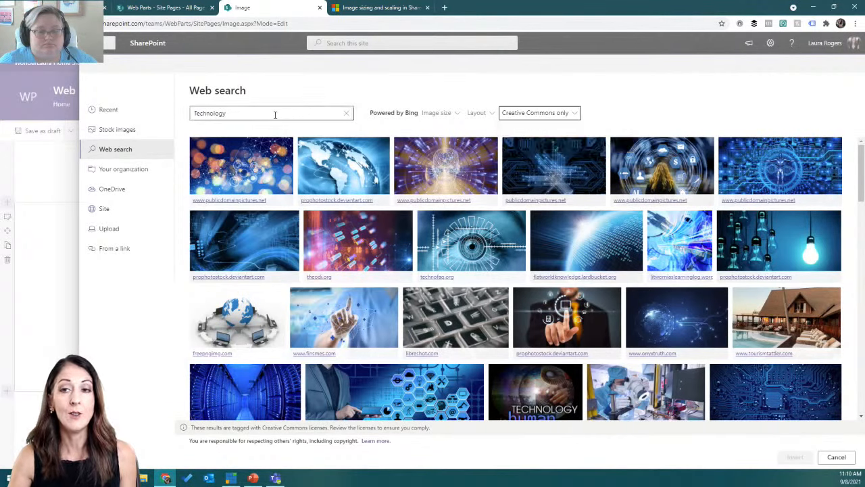
pyautogui.click(444, 114)
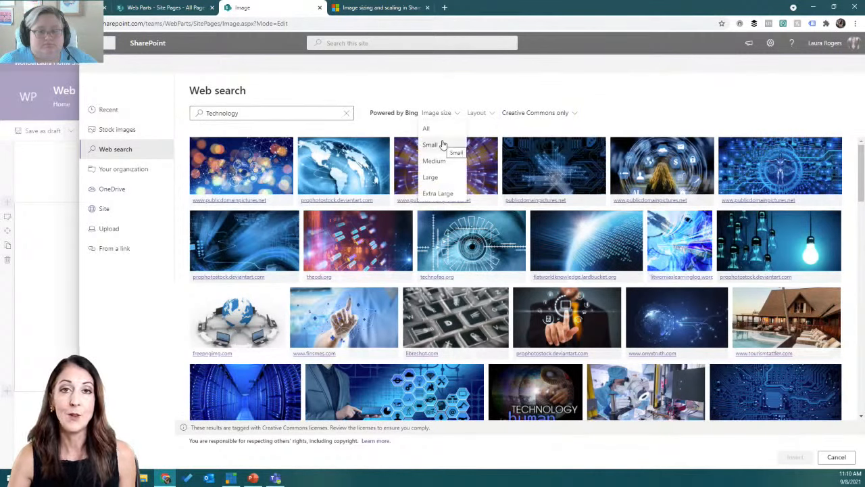
pyautogui.click(448, 98)
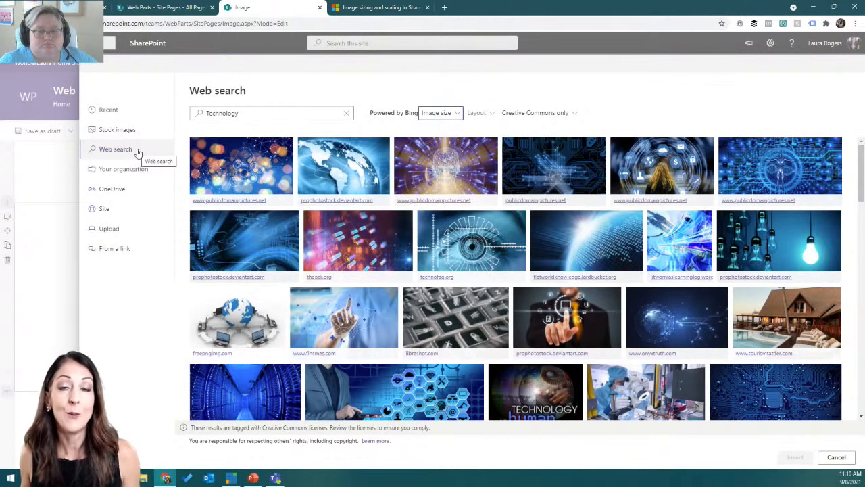
# Browse the organization's Site Assets image library and display its files as tiles.
pyautogui.click(120, 170)
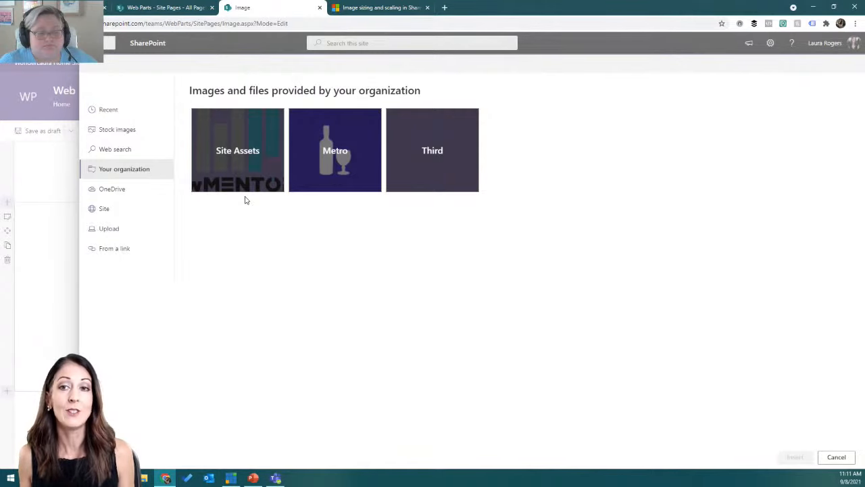
pyautogui.click(251, 166)
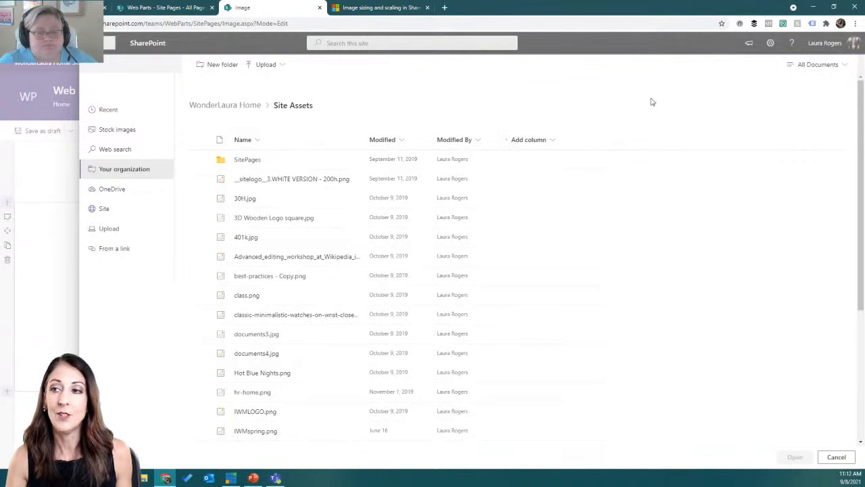
pyautogui.click(806, 67)
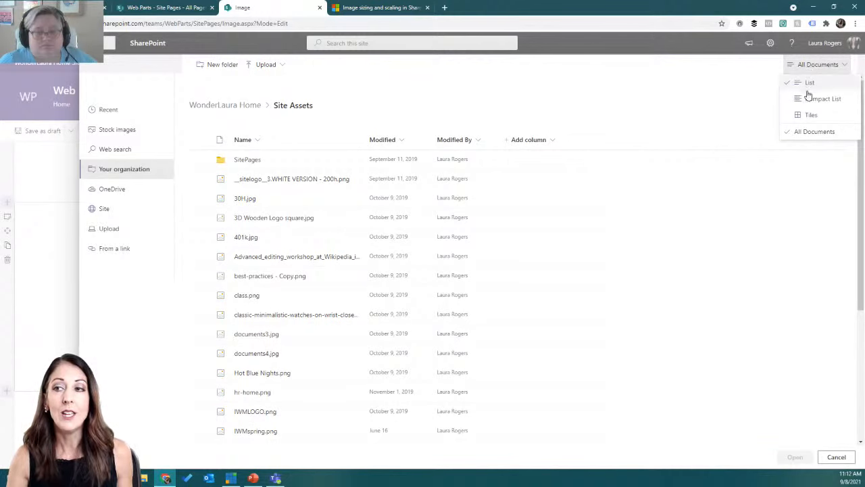
pyautogui.click(811, 116)
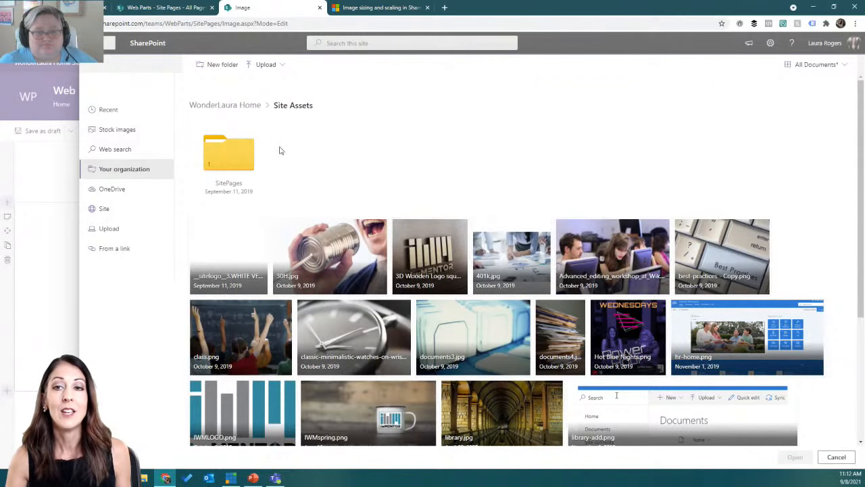
# Browse the organization's Metro image library as tiles and return to the organization's library overview.
pyautogui.click(145, 169)
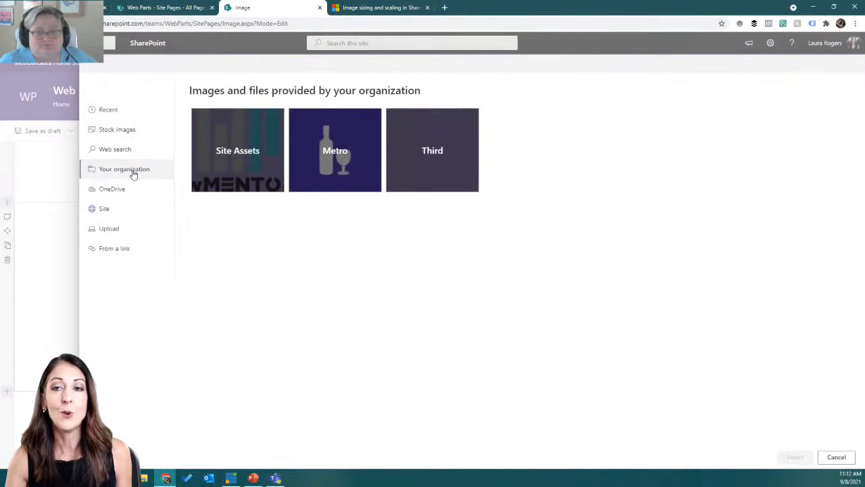
pyautogui.click(331, 151)
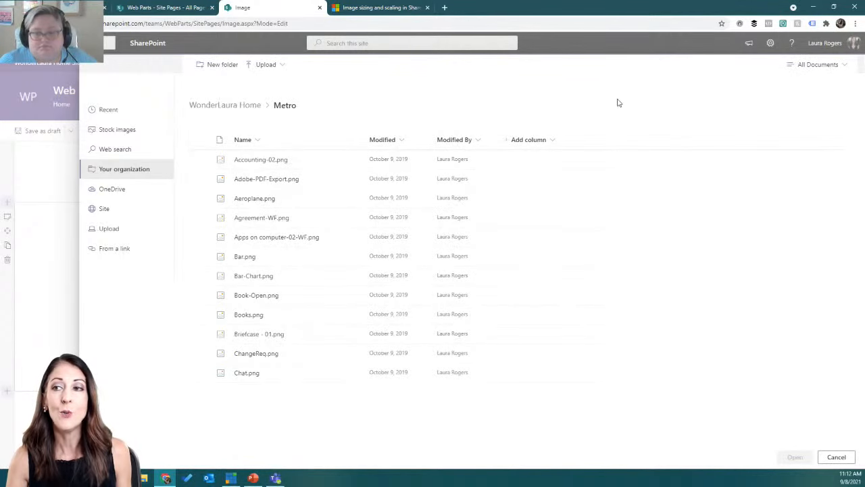
pyautogui.click(814, 68)
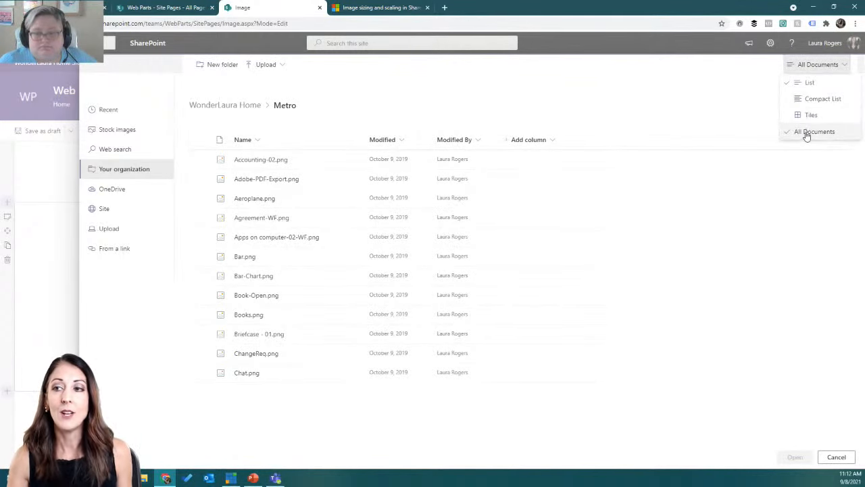
pyautogui.click(810, 116)
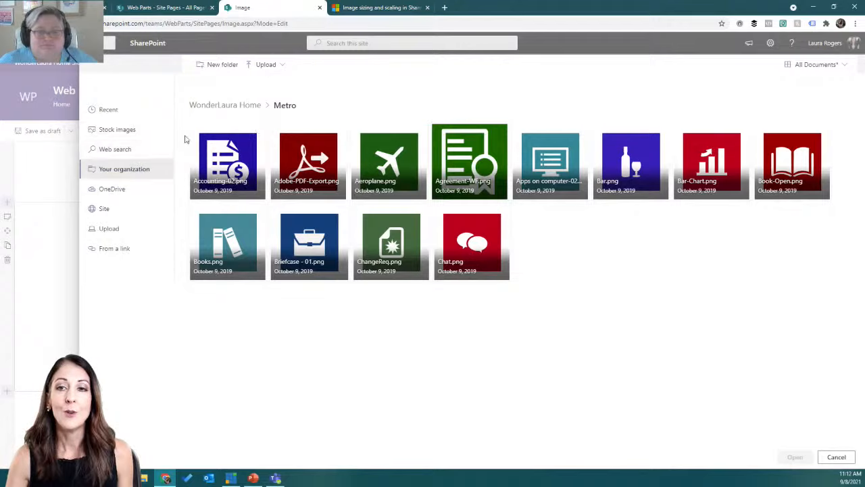
pyautogui.click(123, 169)
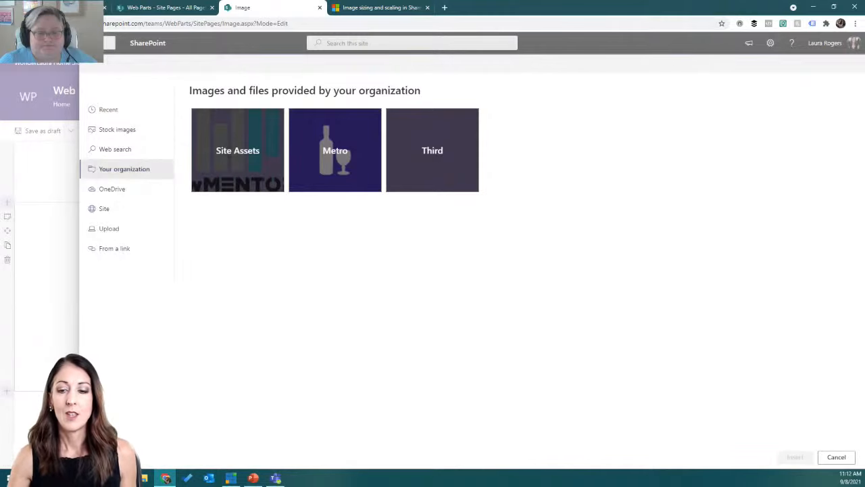
# Browse the OneDrive files as an image source and open the site's Documents library.
pyautogui.click(132, 193)
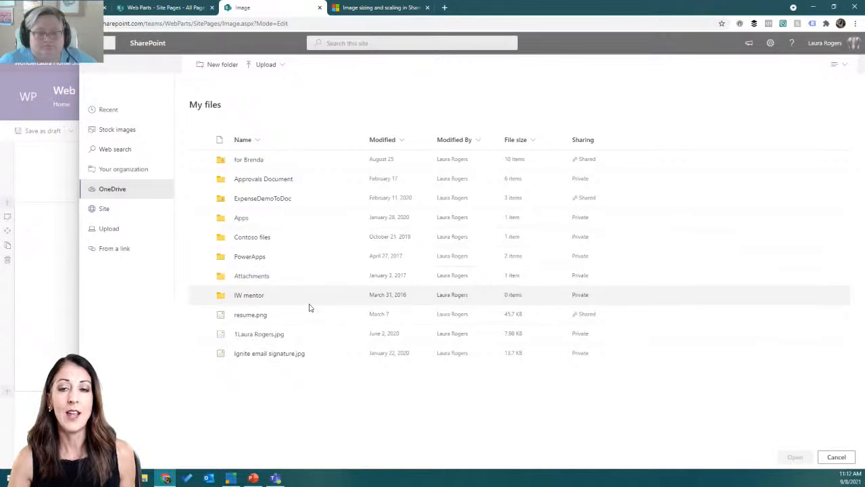
pyautogui.click(104, 210)
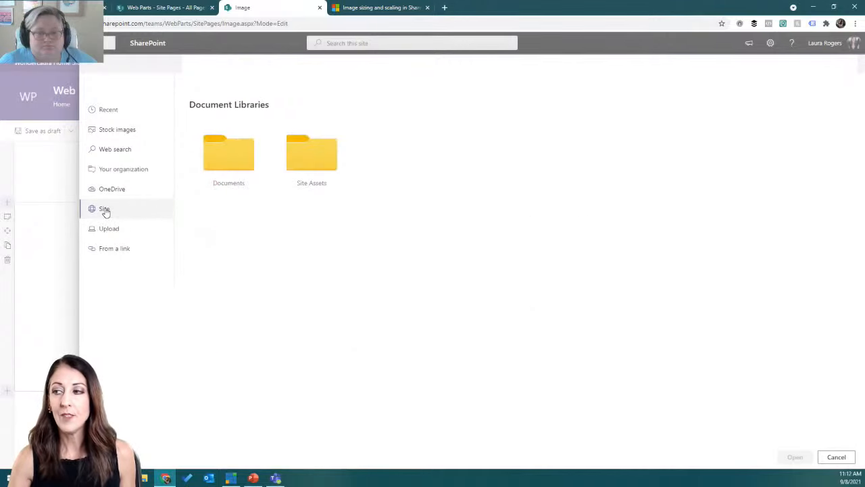
pyautogui.click(228, 163)
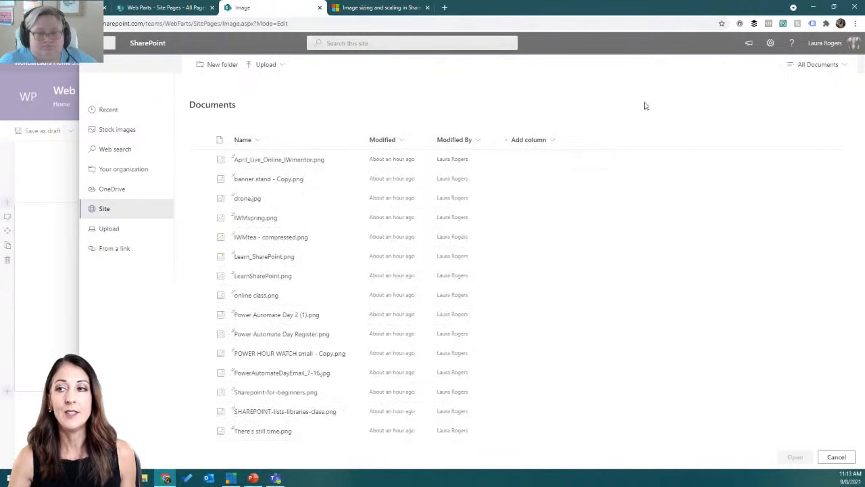
# Display the site's Documents library as tiles and view the option for adding an image from a link.
pyautogui.click(822, 66)
pyautogui.click(806, 116)
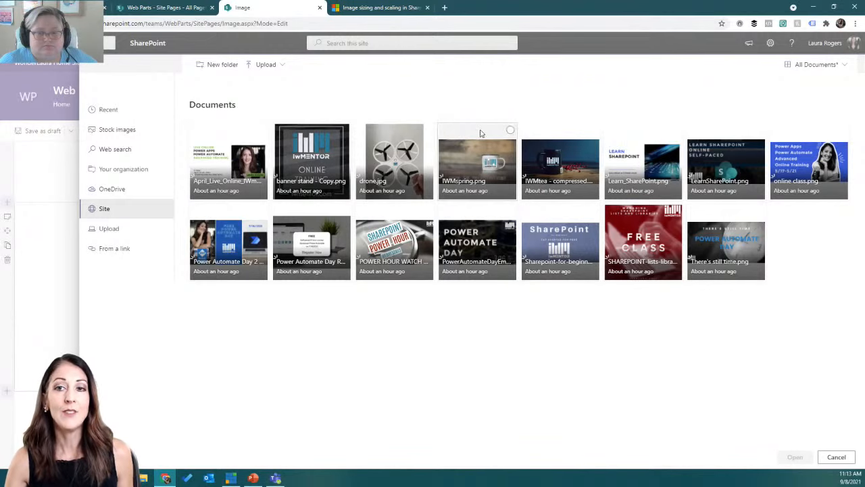
pyautogui.click(830, 64)
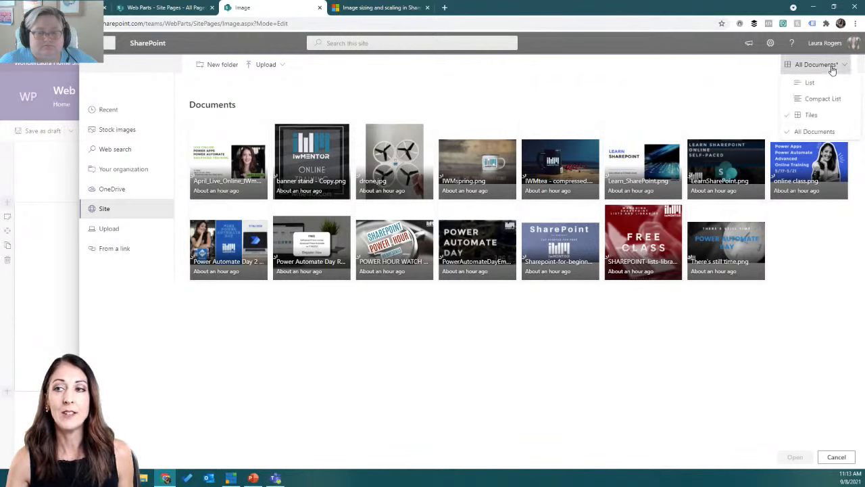
pyautogui.click(635, 100)
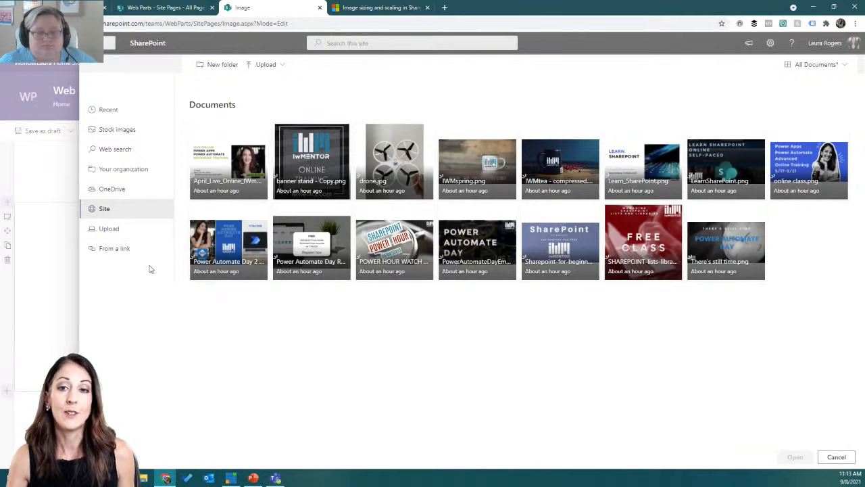
pyautogui.click(129, 250)
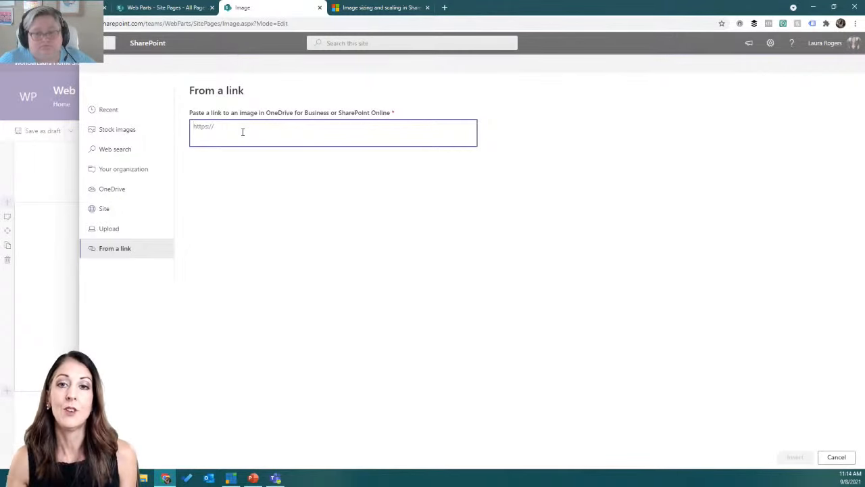
# Insert drone.jpg from the site's Documents library, with its files displayed as tiles, into the Image web part.
pyautogui.click(141, 175)
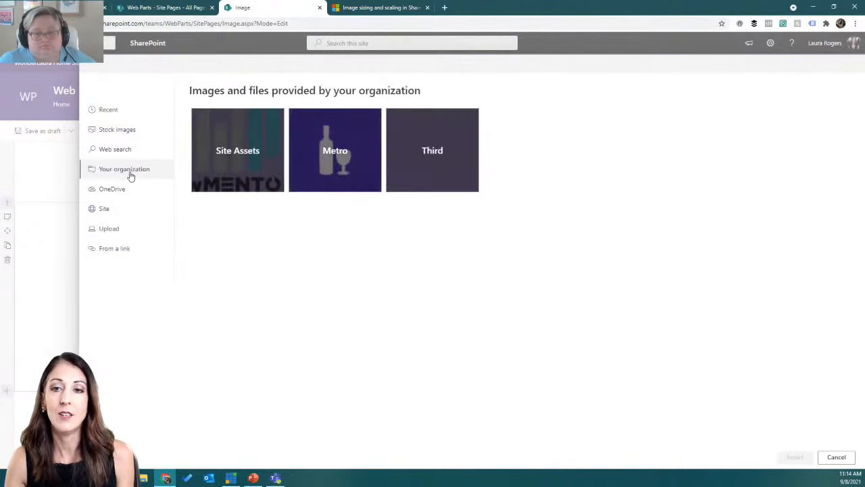
pyautogui.click(120, 209)
pyautogui.click(228, 157)
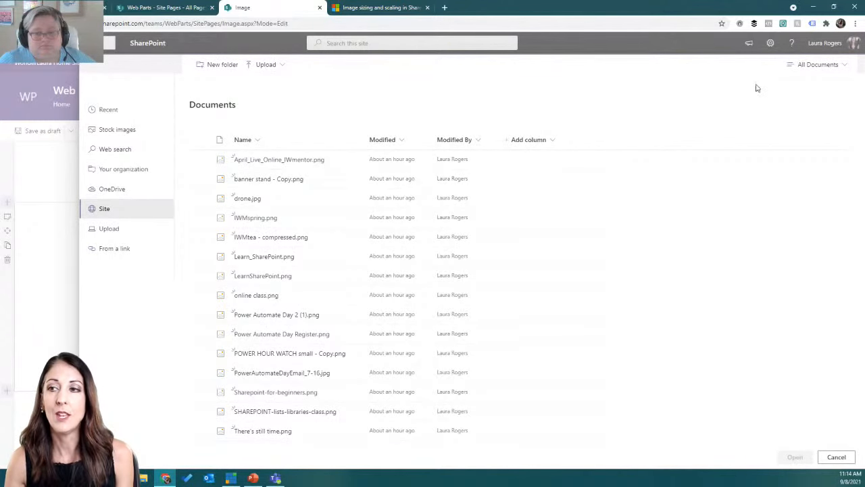
pyautogui.click(811, 65)
pyautogui.click(809, 115)
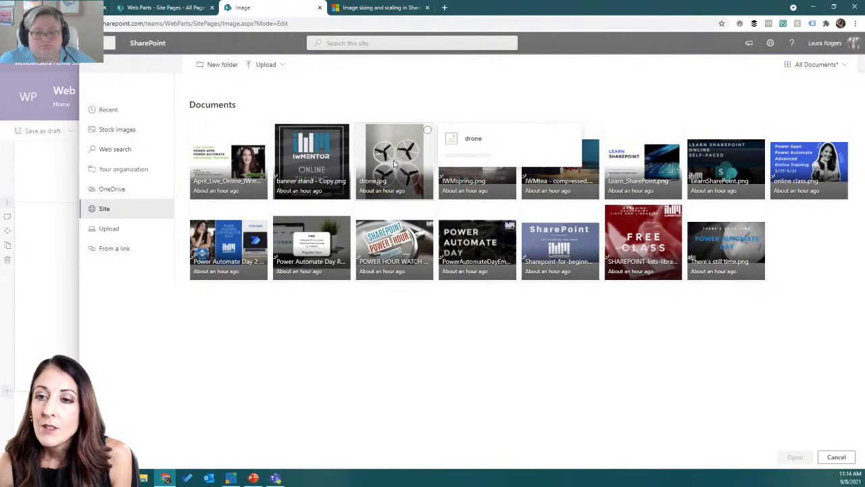
pyautogui.click(395, 162)
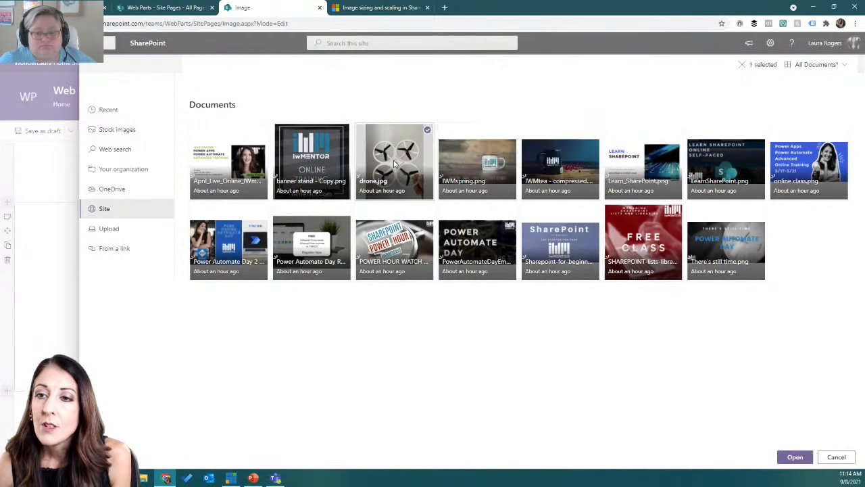
pyautogui.click(791, 459)
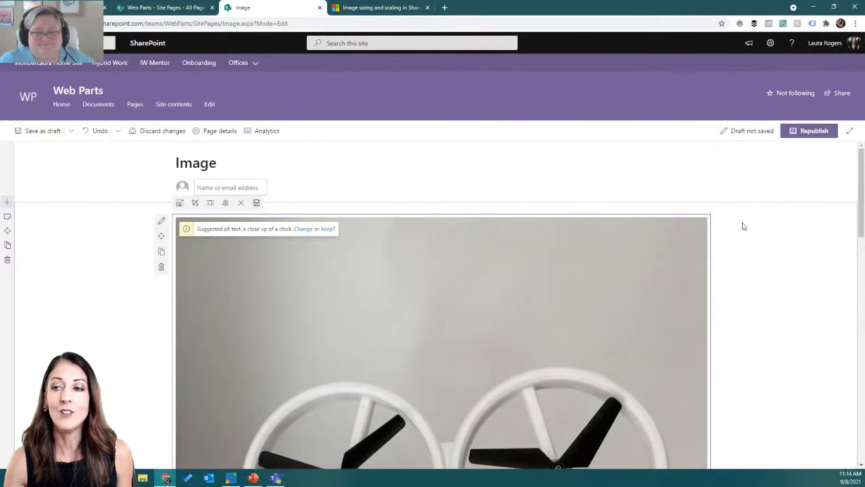
# Change the layout of the section holding the drone image to two columns and close the section settings.
pyautogui.scroll(-5, 775, 224)
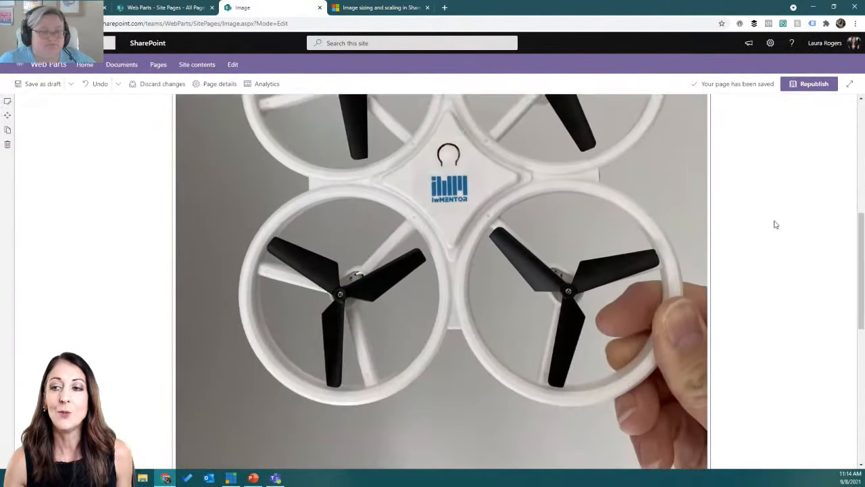
pyautogui.scroll(-4, 774, 224)
pyautogui.scroll(3, 775, 224)
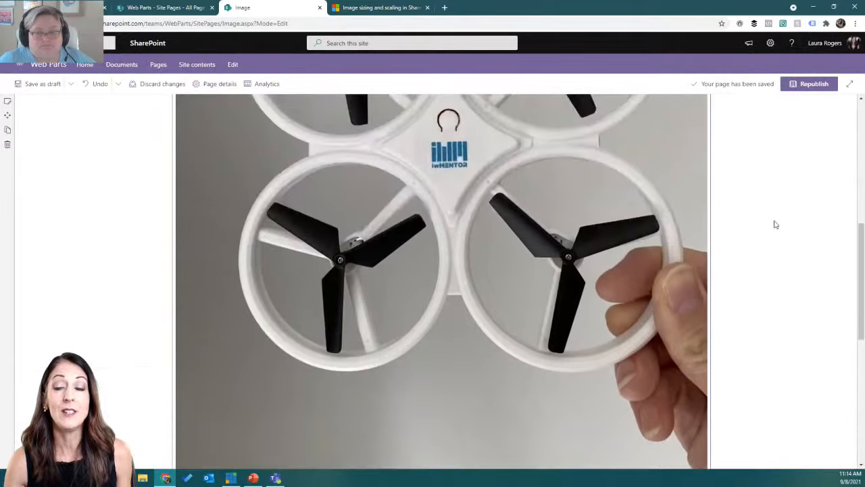
pyautogui.scroll(3, 775, 225)
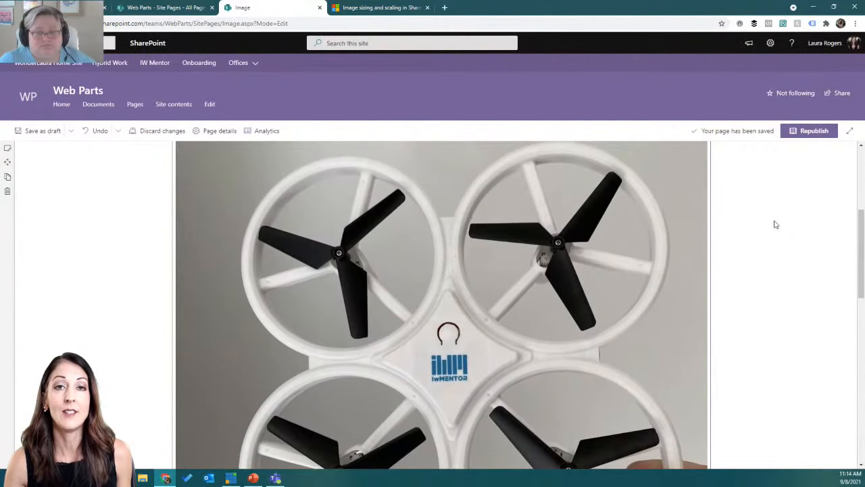
pyautogui.scroll(3, 776, 224)
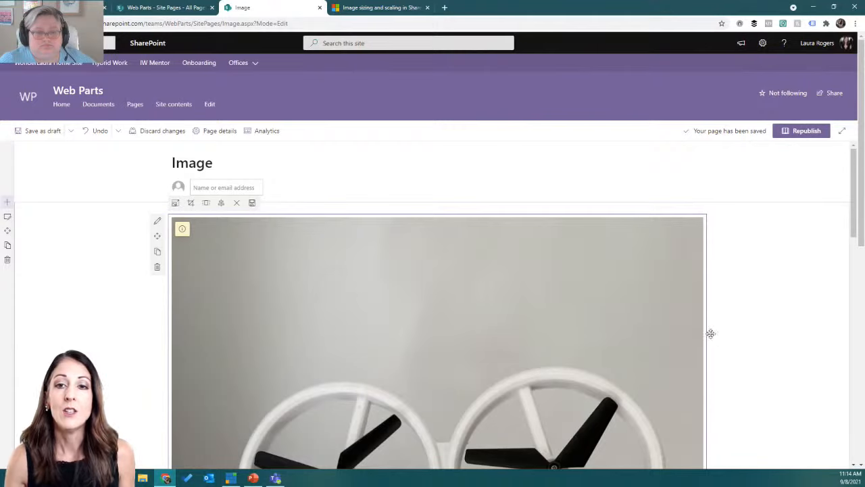
pyautogui.click(7, 217)
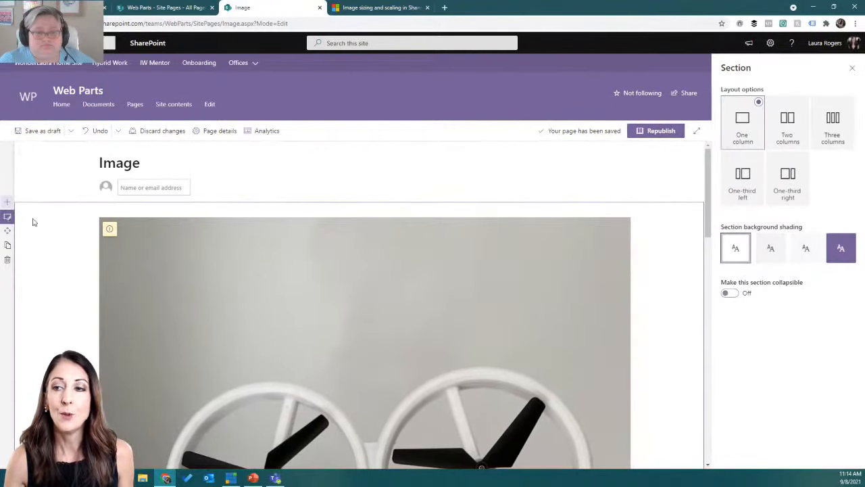
pyautogui.click(803, 127)
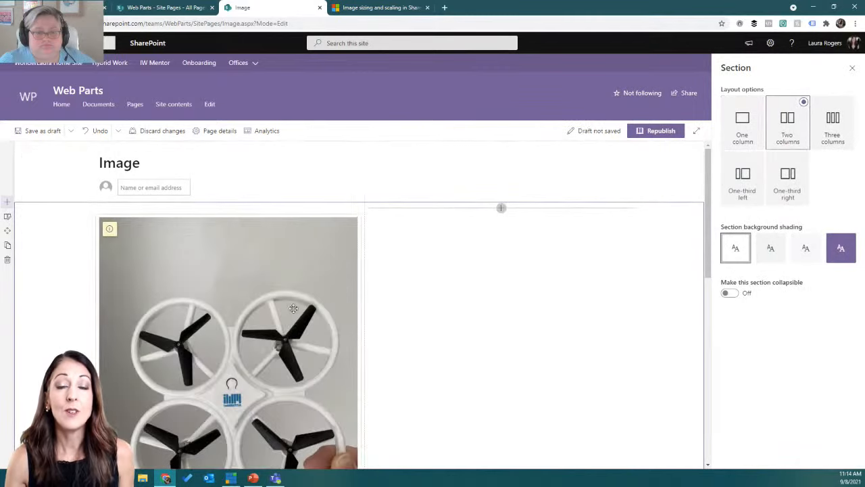
pyautogui.click(851, 71)
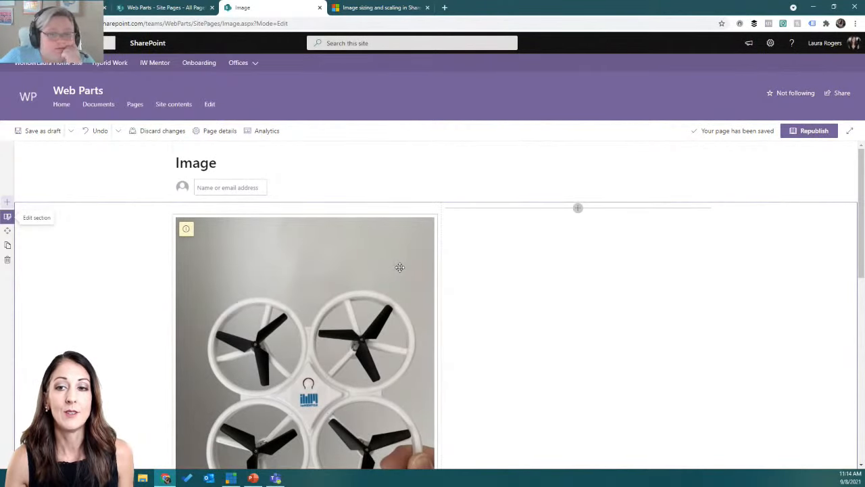
pyautogui.scroll(-1, 399, 267)
pyautogui.scroll(1, 400, 267)
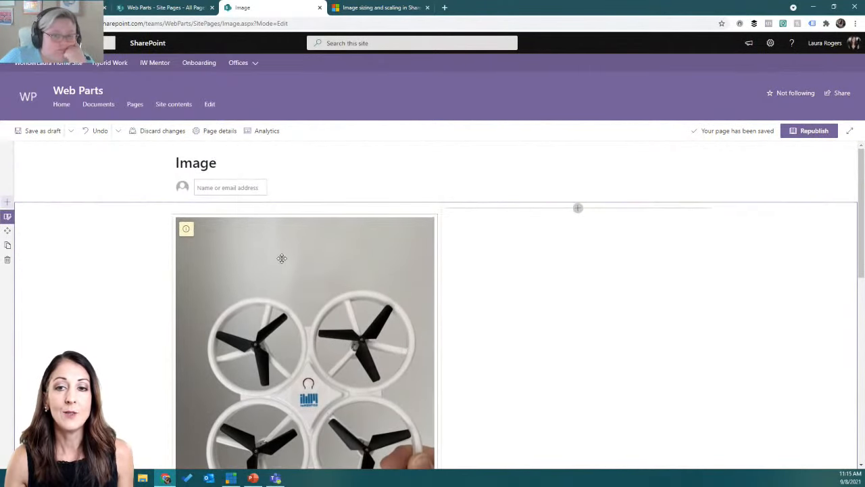
pyautogui.click(282, 258)
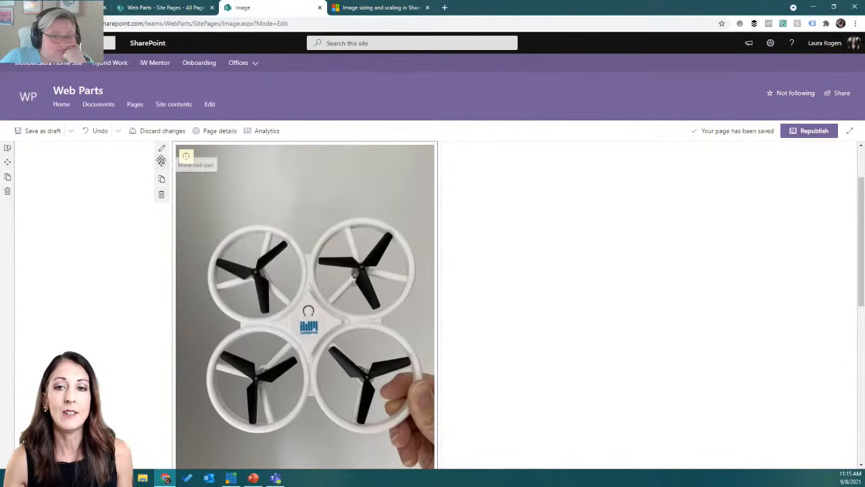
pyautogui.click(161, 153)
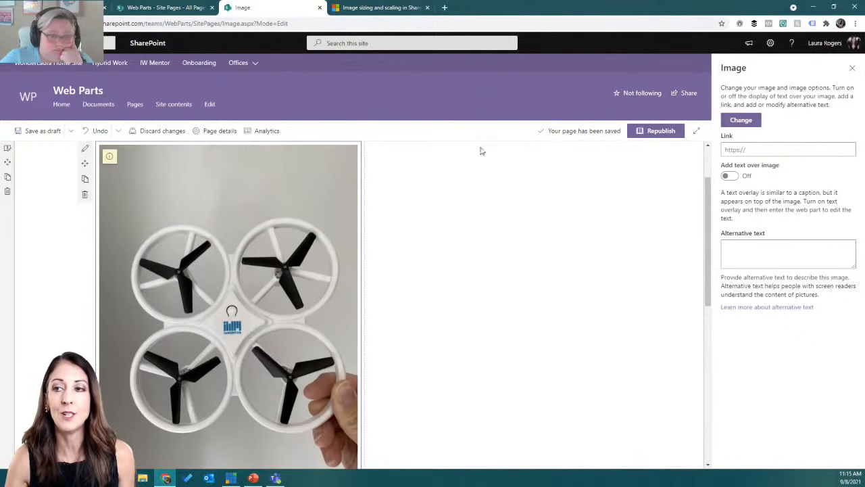
pyautogui.click(757, 150)
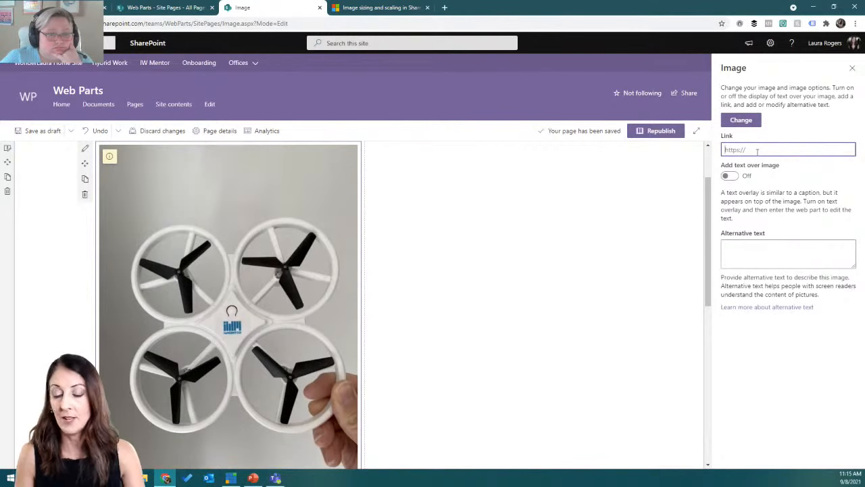
pyautogui.write('https')
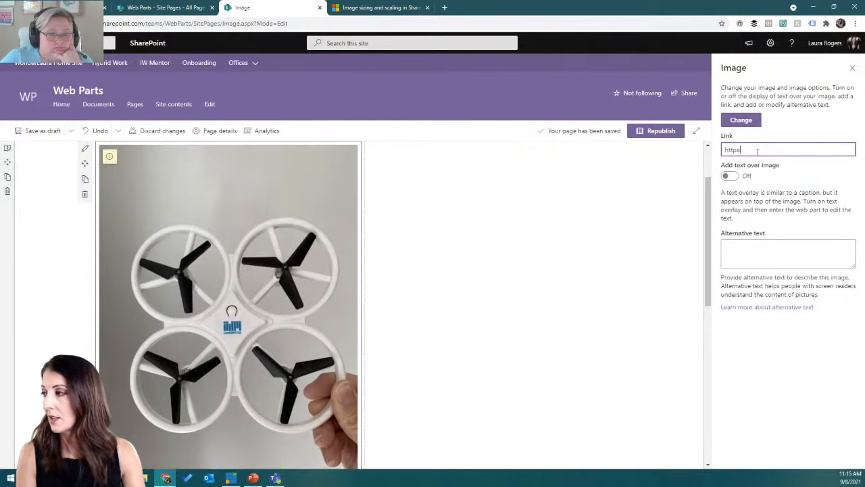
pyautogui.write('://www.iw')
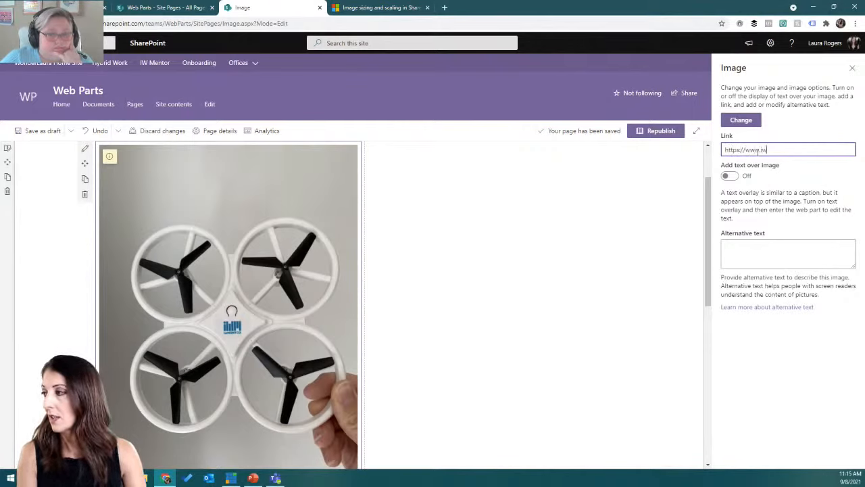
pyautogui.write('mentor.com')
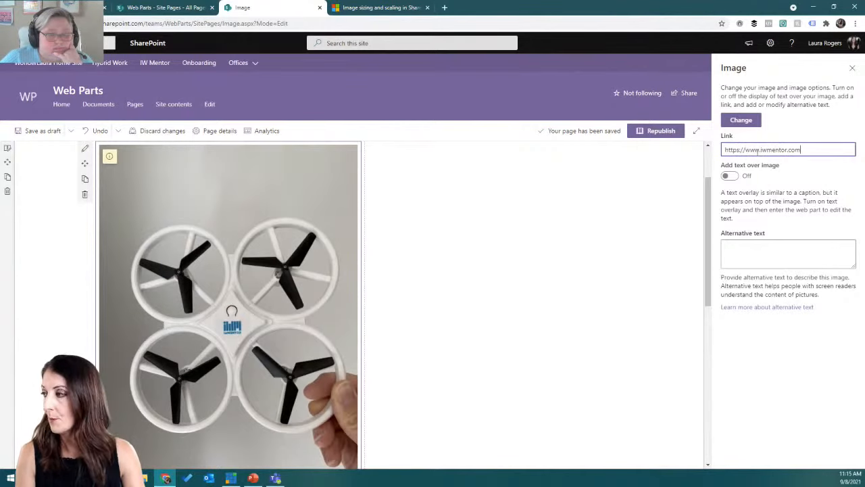
# Turn on text over the drone image and enter the overlay text "This is a drone".
pyautogui.click(728, 177)
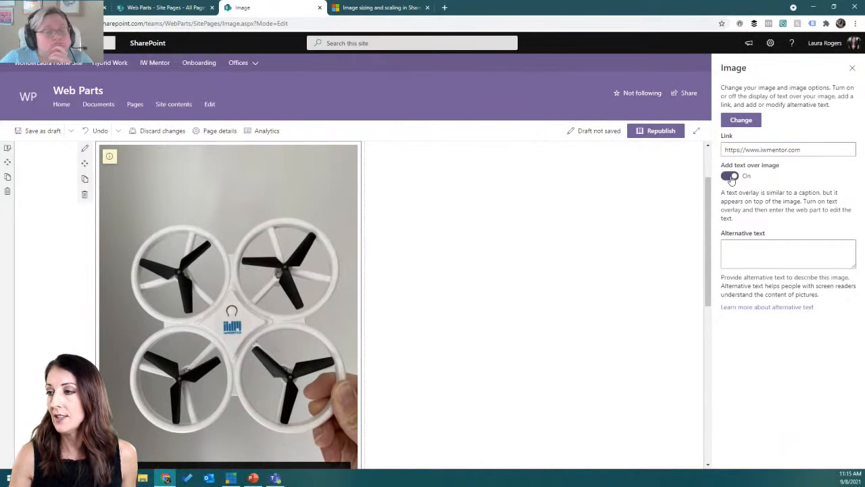
pyautogui.scroll(-2, 441, 278)
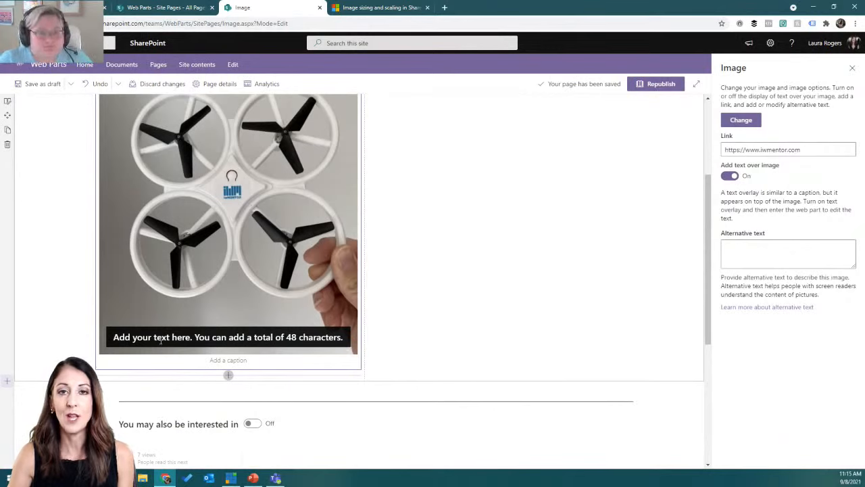
pyautogui.click(160, 341)
pyautogui.write('This is a drone')
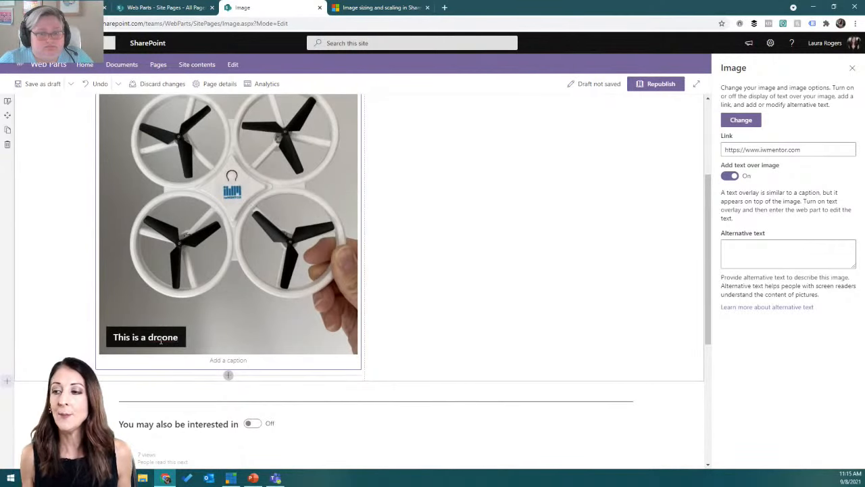
pyautogui.press('BackSpace')
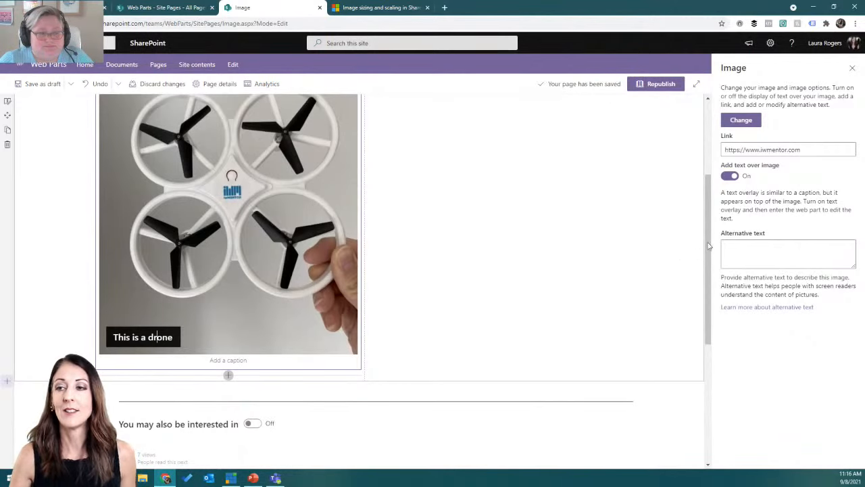
# Set the drone image's alternative text to "Drone picture".
pyautogui.click(746, 249)
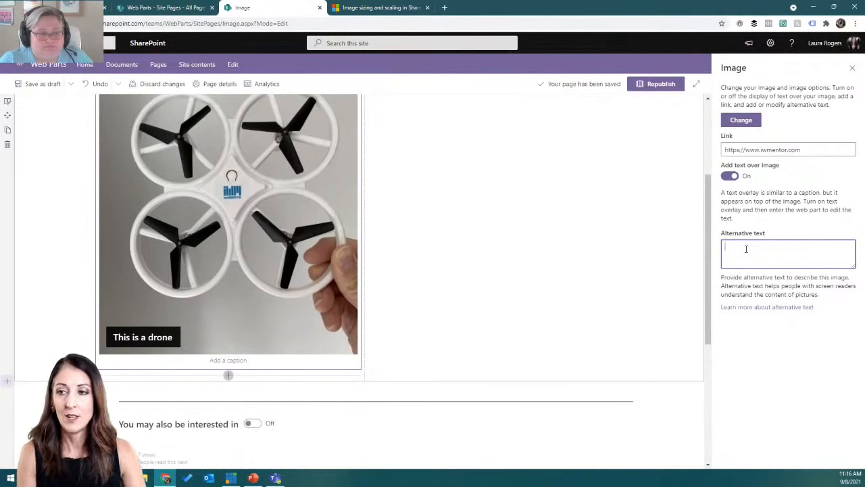
pyautogui.write('D')
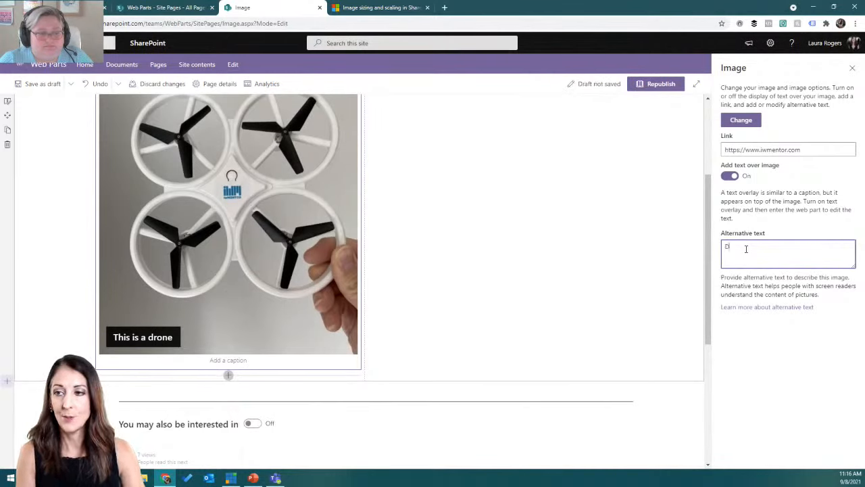
pyautogui.write('rone pic')
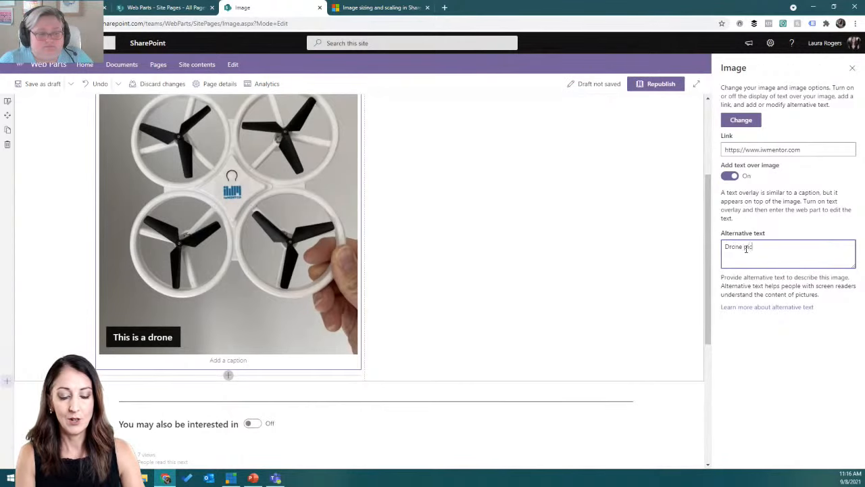
pyautogui.write('ture')
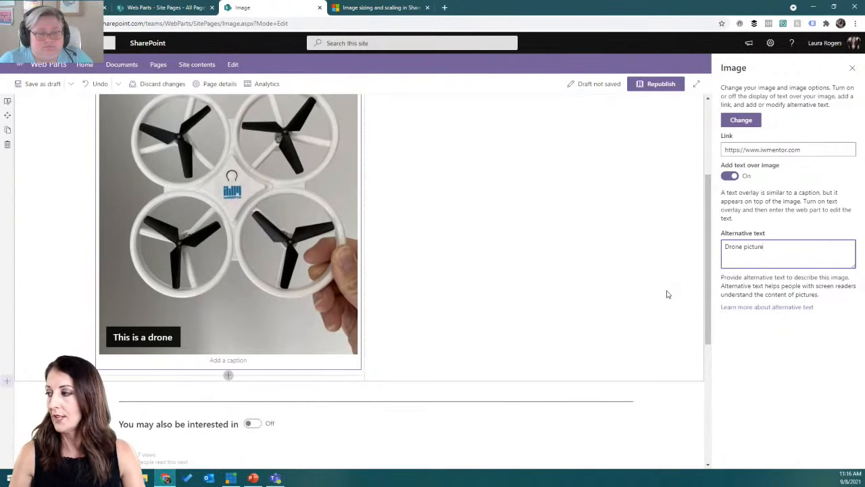
pyautogui.scroll(3, 662, 294)
pyautogui.scroll(-2, 656, 297)
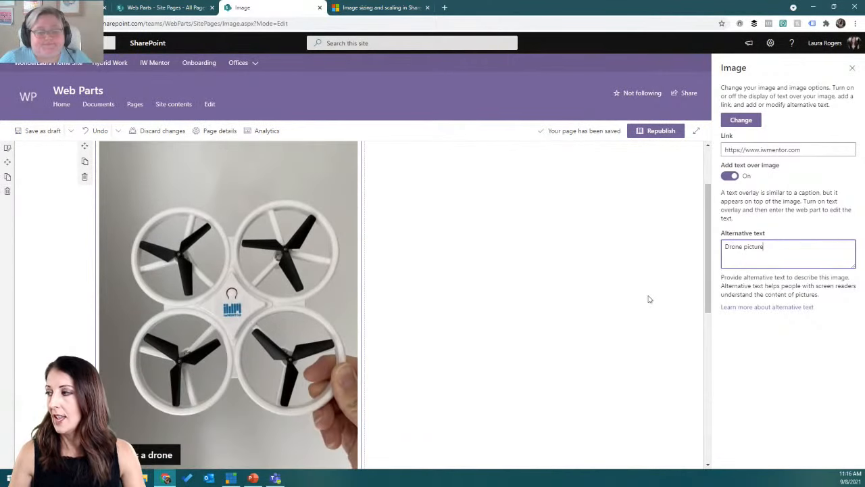
pyautogui.scroll(2, 159, 228)
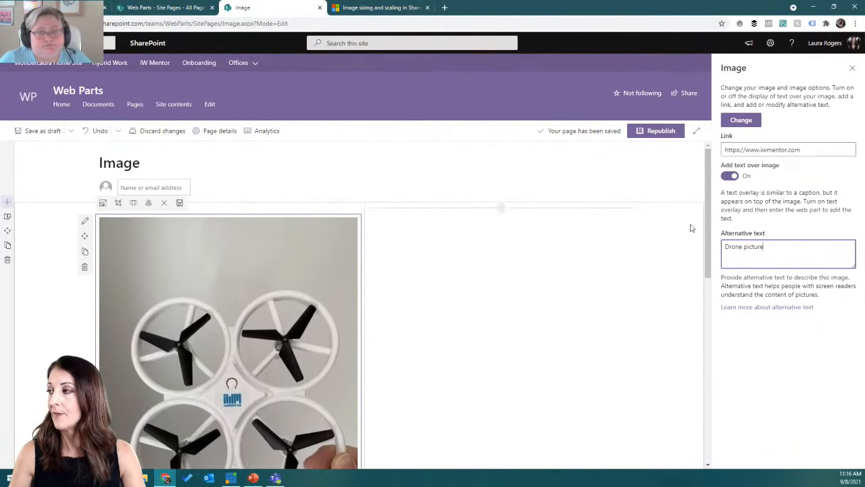
pyautogui.scroll(-2, 498, 299)
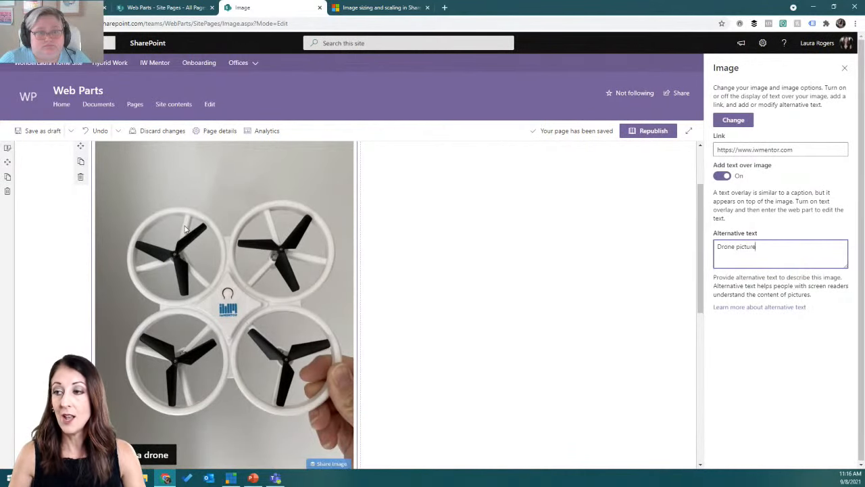
pyautogui.scroll(2, 186, 227)
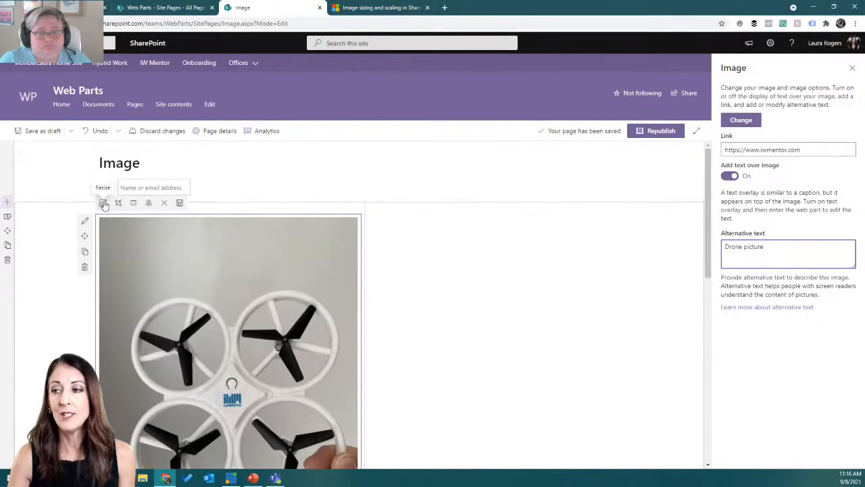
# Shrink the drone image proportionally to about 60% of its width using its corner handle.
pyautogui.scroll(-1, 105, 204)
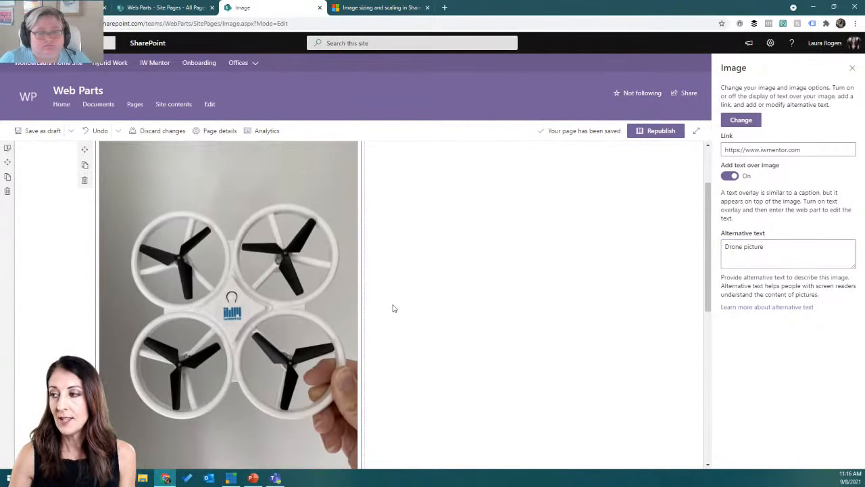
pyautogui.scroll(-1, 392, 305)
pyautogui.moveTo(356, 440); pyautogui.dragTo(306, 383)
pyautogui.scroll(2, 413, 300)
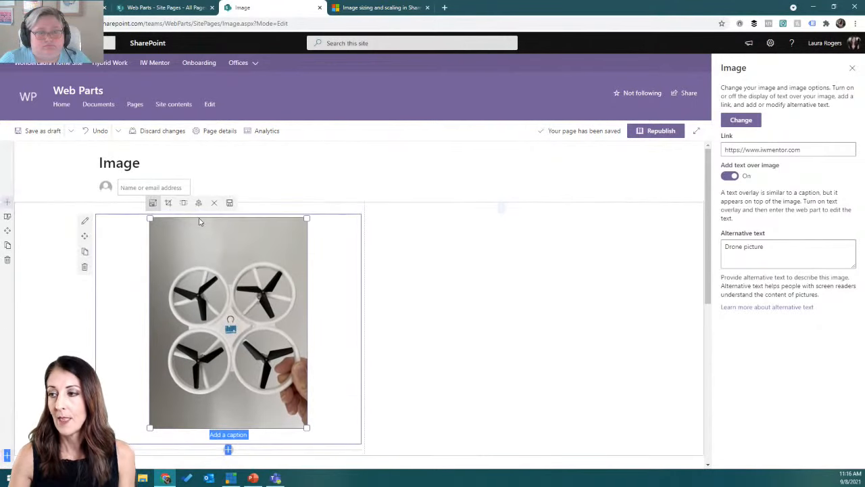
# Try a free-ratio crop on the resized drone image and undo the last changes.
pyautogui.click(169, 202)
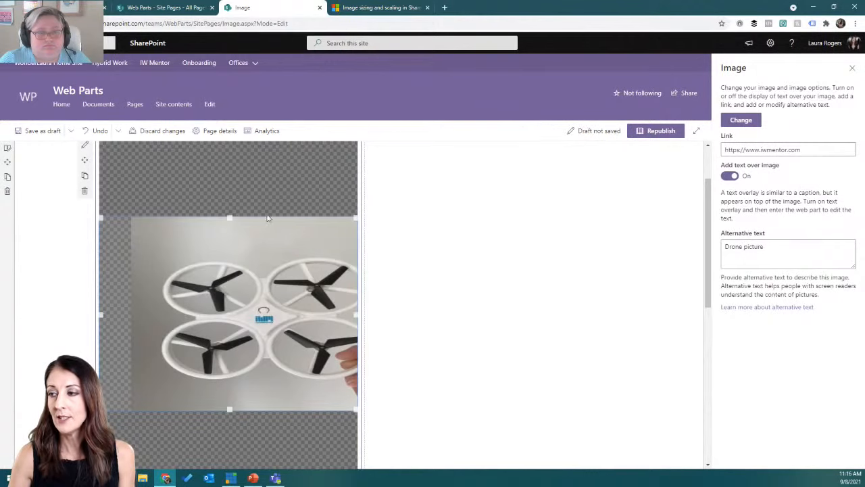
pyautogui.scroll(1, 186, 195)
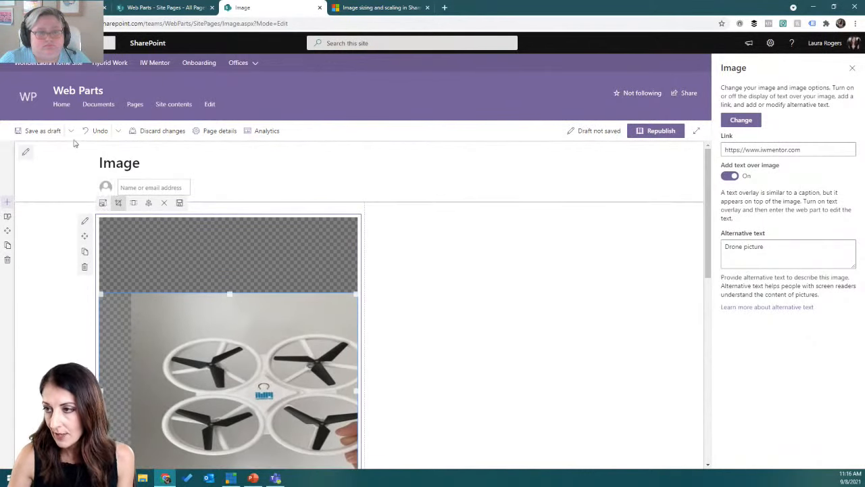
pyautogui.click(97, 130)
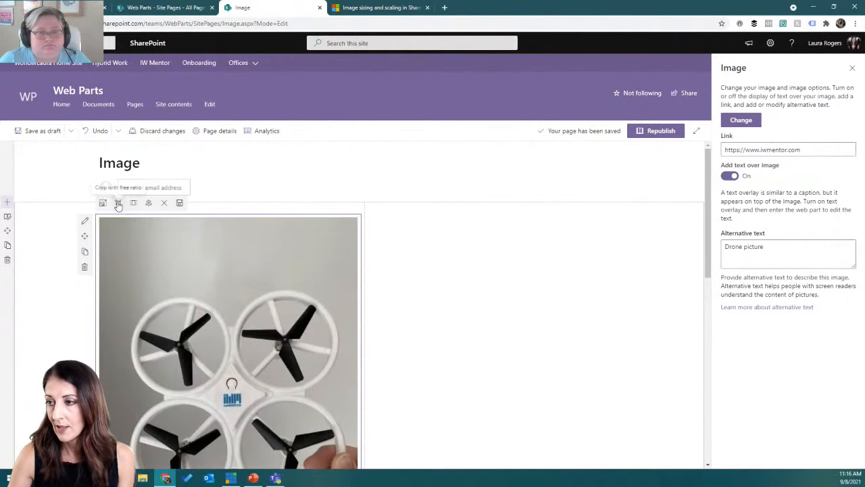
# Crop the drone image with a free ratio, trimming the empty strip beside it and narrow bands above and below the drone.
pyautogui.click(118, 203)
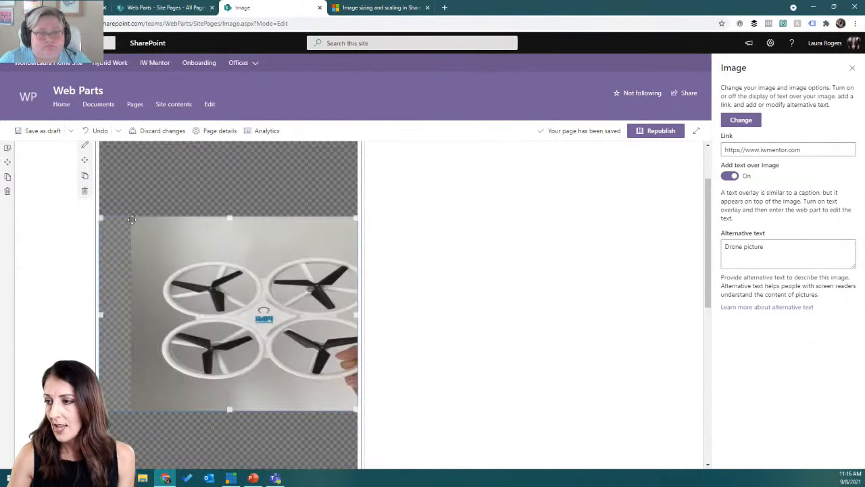
pyautogui.moveTo(229, 217); pyautogui.dragTo(231, 193)
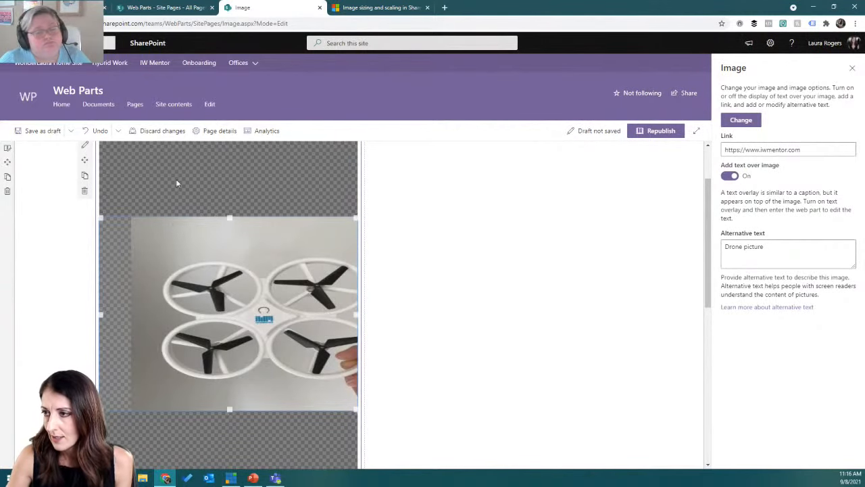
pyautogui.moveTo(99, 314); pyautogui.dragTo(127, 314)
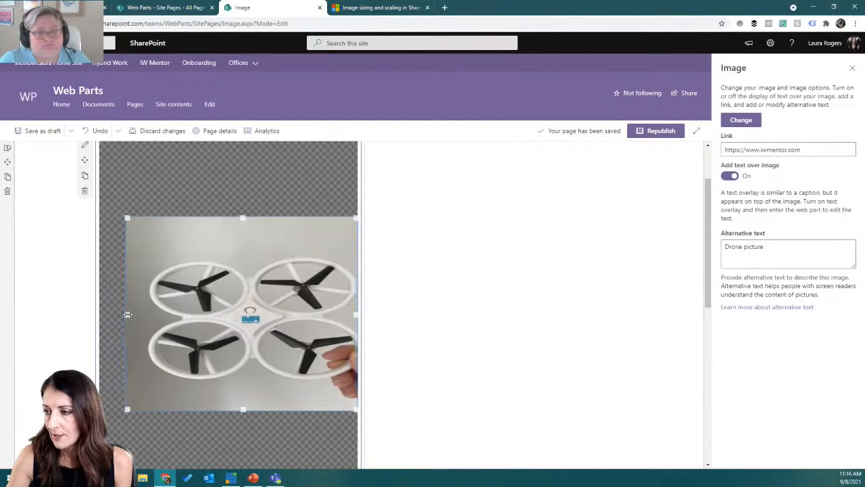
pyautogui.moveTo(244, 218); pyautogui.dragTo(244, 240)
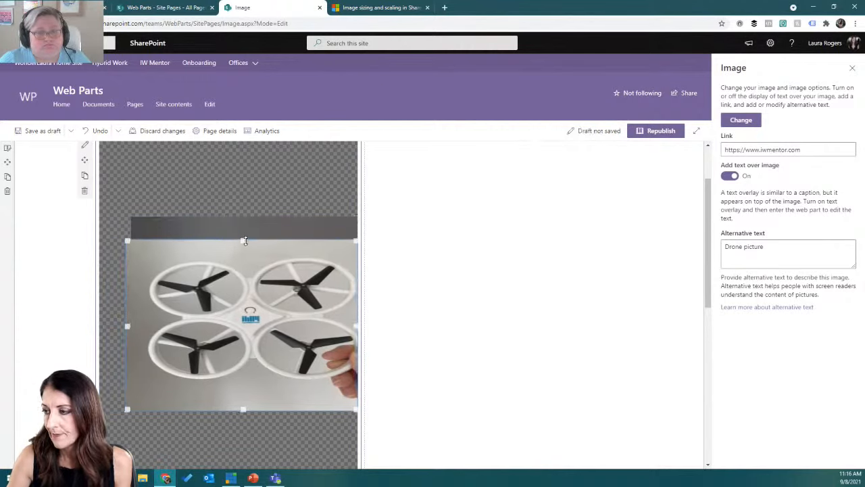
pyautogui.moveTo(242, 409); pyautogui.dragTo(242, 395)
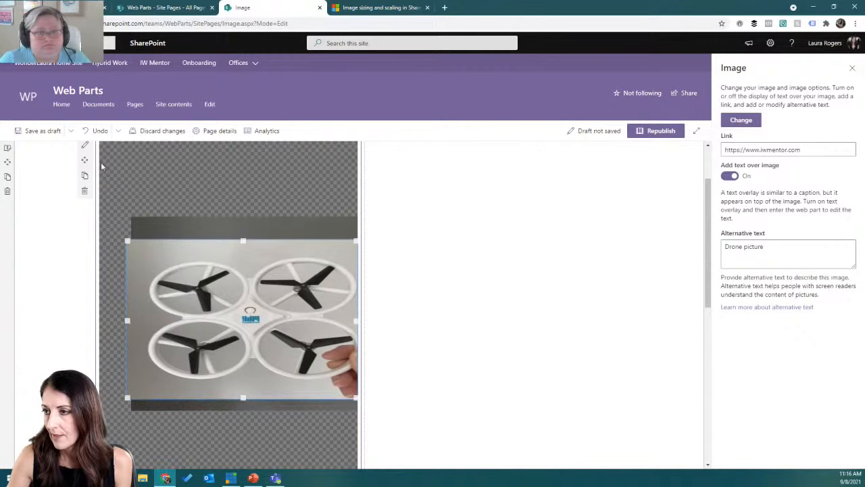
pyautogui.scroll(1, 243, 338)
pyautogui.click(120, 205)
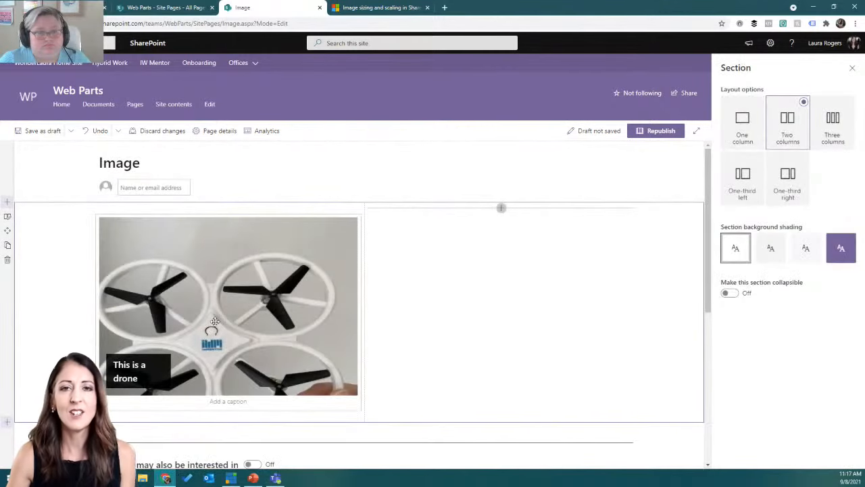
# Crop the drone image to the widest preset aspect ratio and finish the crop.
pyautogui.click(214, 321)
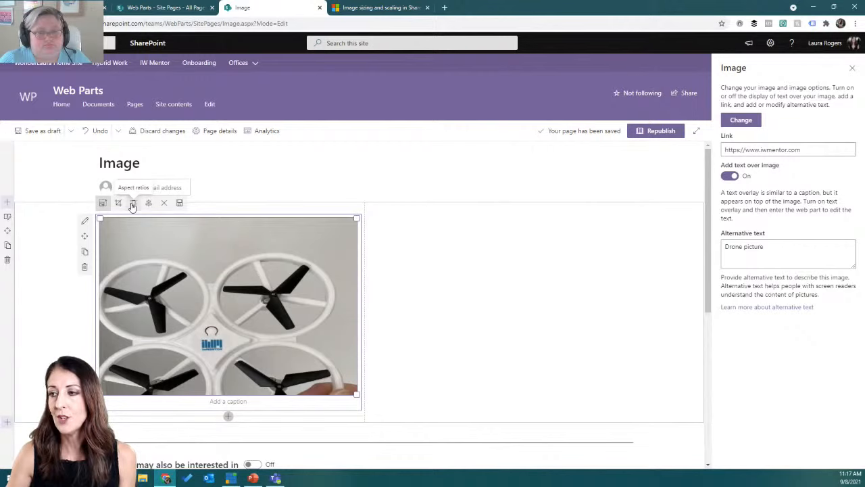
pyautogui.click(133, 205)
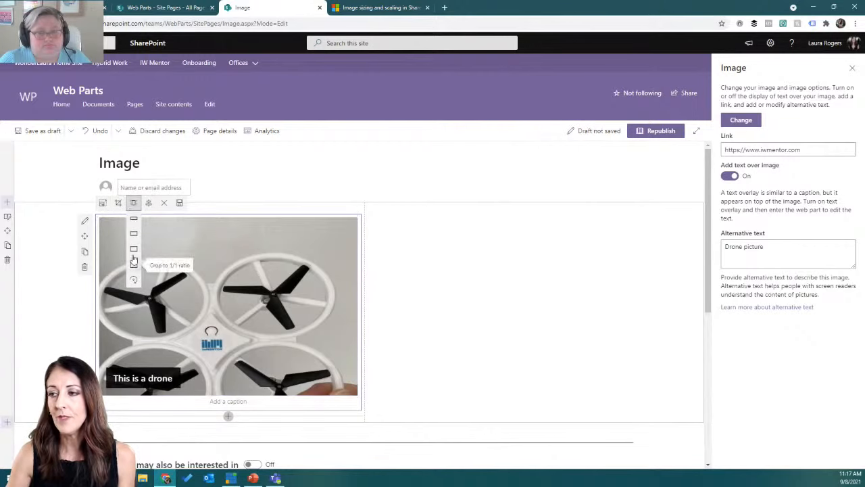
pyautogui.click(133, 220)
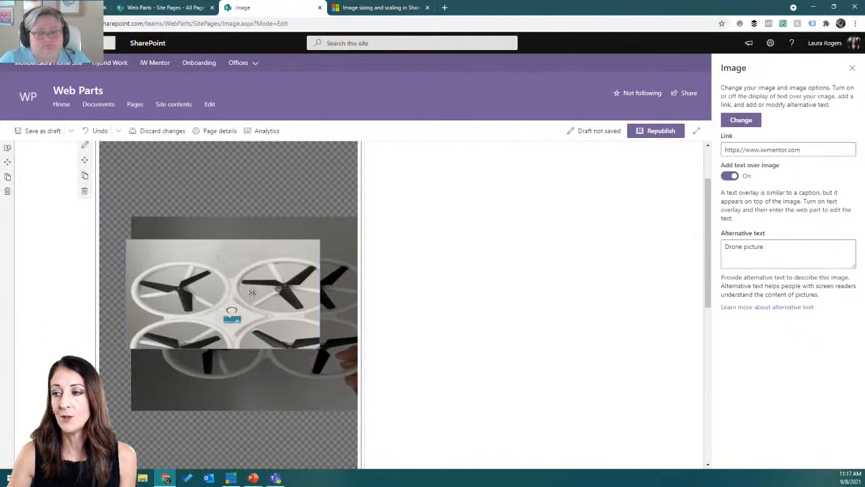
pyautogui.scroll(2, 242, 294)
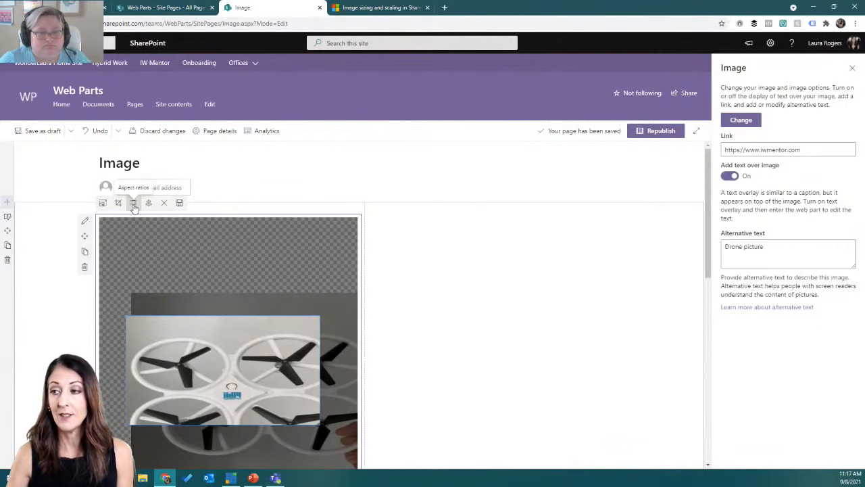
pyautogui.click(161, 286)
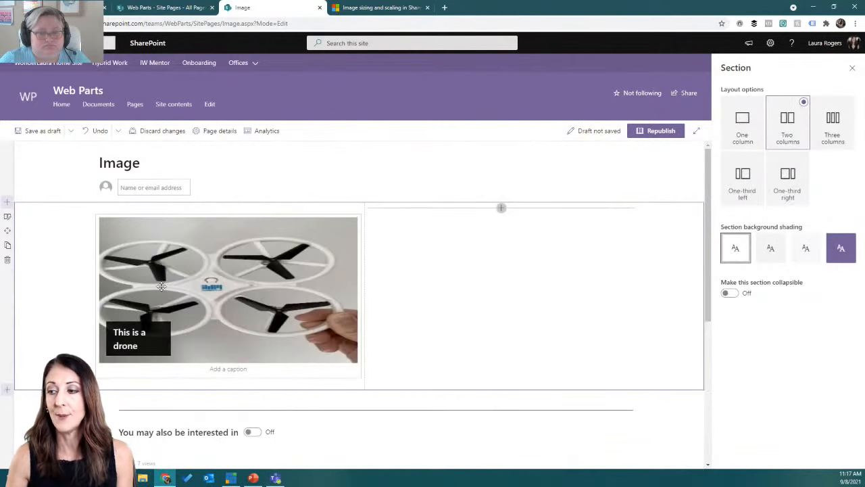
# Select the drone image again and try two different alignment options for it.
pyautogui.click(136, 218)
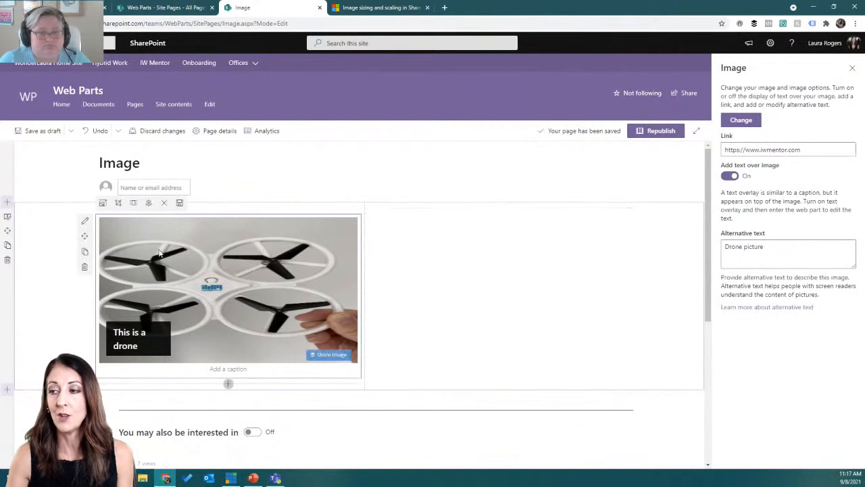
pyautogui.click(148, 203)
pyautogui.click(148, 218)
pyautogui.click(148, 203)
pyautogui.click(153, 235)
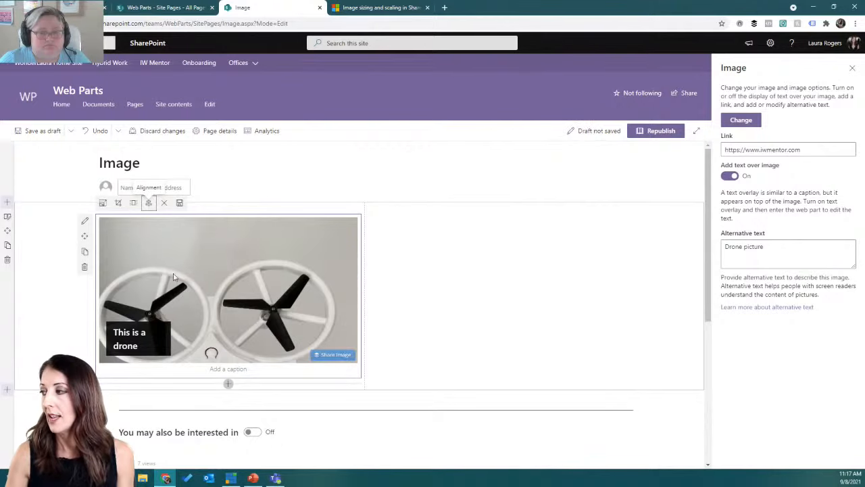
# Reset the drone image to its original uncropped size and save the image edit.
pyautogui.click(164, 204)
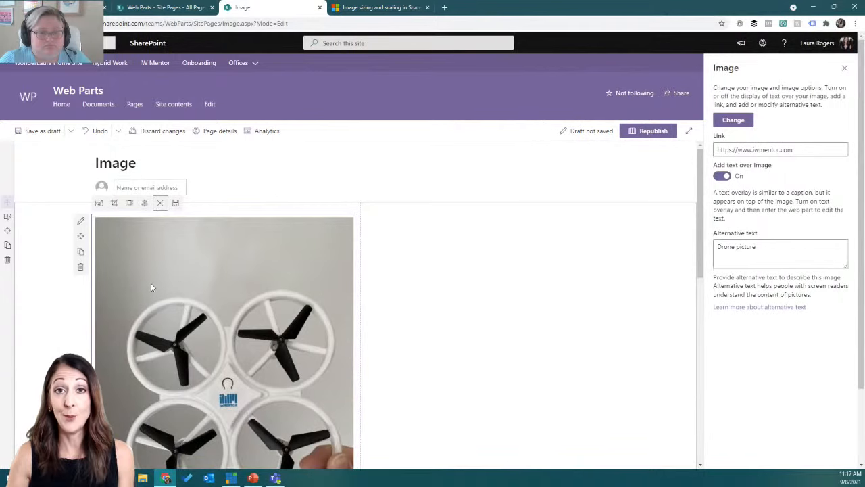
pyautogui.click(180, 203)
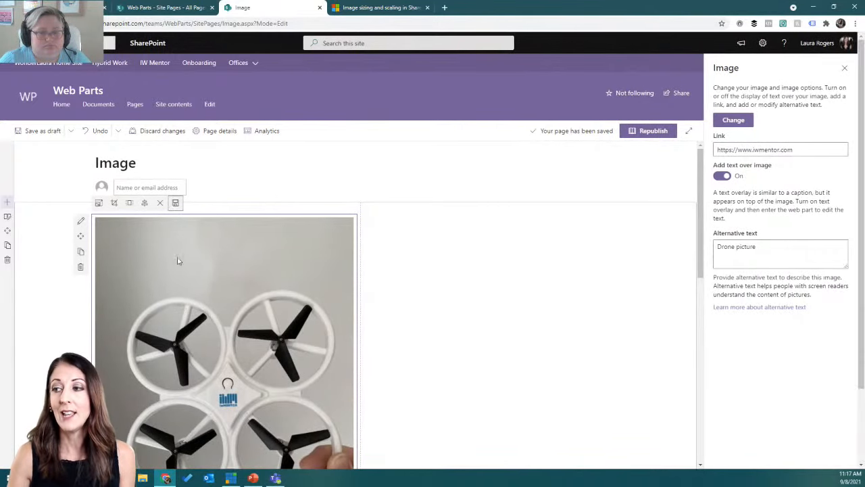
# Shrink the drone image proportionally to about half its width and save the resize.
pyautogui.scroll(-1, 103, 200)
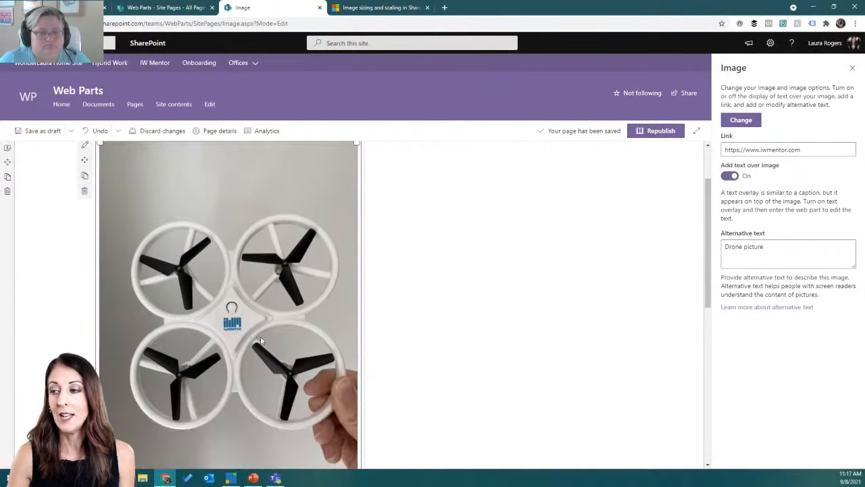
pyautogui.scroll(-2, 261, 339)
pyautogui.moveTo(100, 349); pyautogui.dragTo(167, 242)
pyautogui.scroll(3, 457, 177)
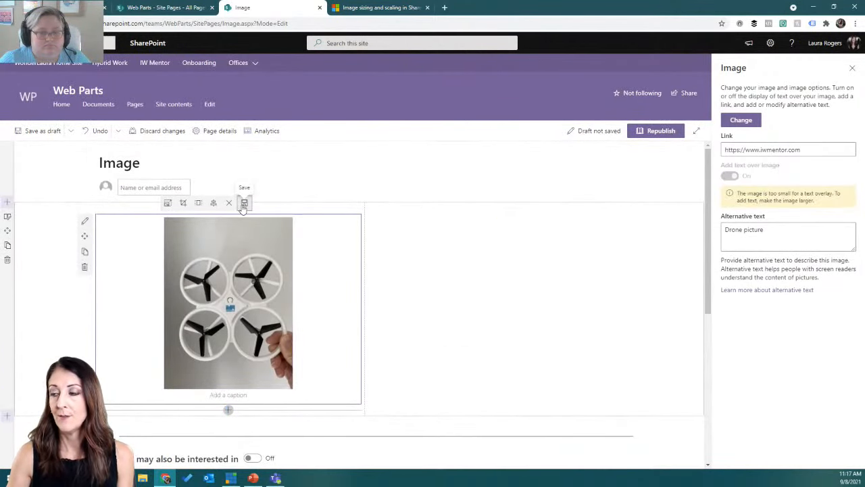
pyautogui.click(244, 204)
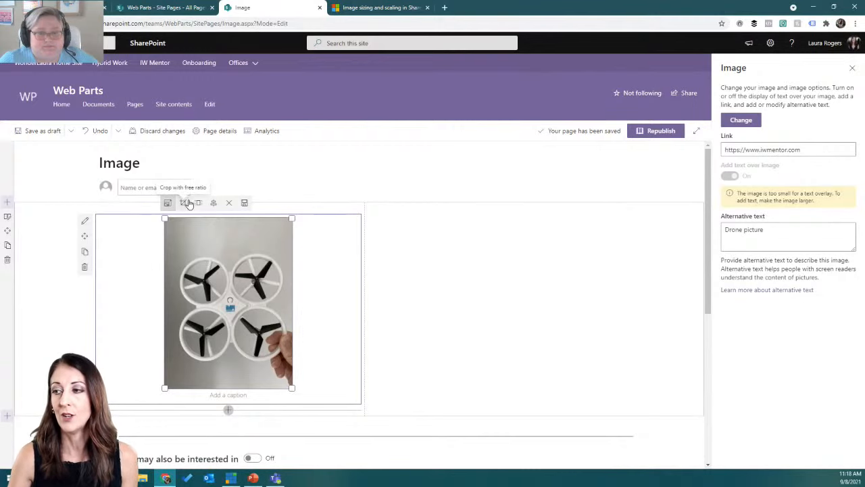
# Try a free-ratio crop on the shrunken drone image and reset the image to its original size.
pyautogui.click(183, 202)
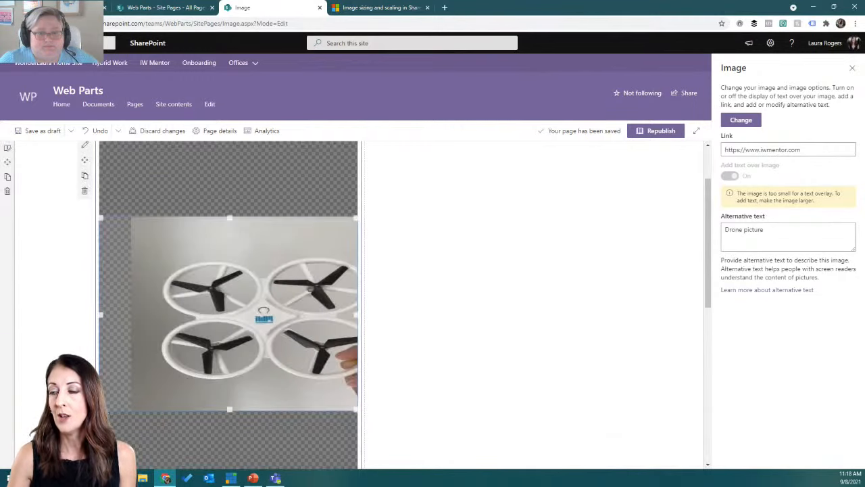
pyautogui.scroll(2, 232, 266)
pyautogui.click(104, 203)
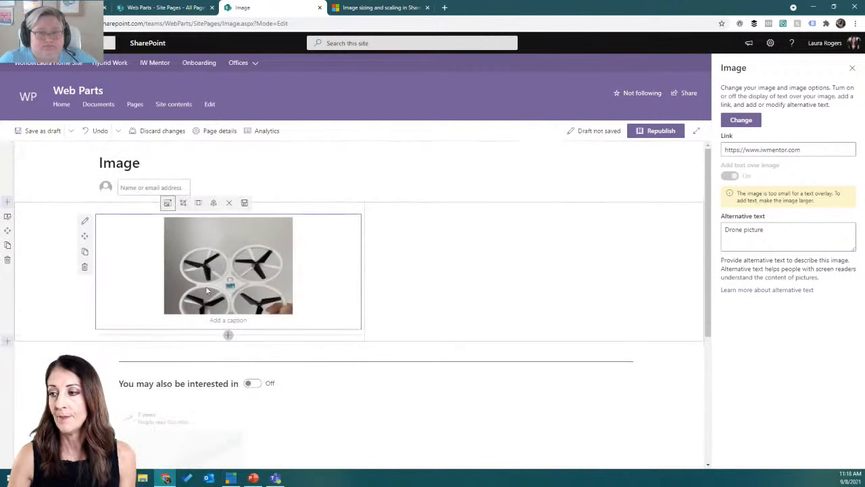
pyautogui.click(229, 203)
pyautogui.scroll(-3, 229, 289)
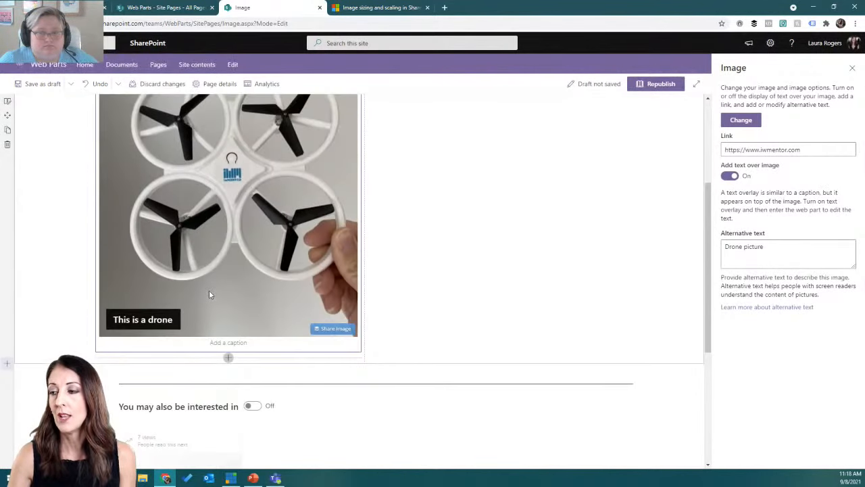
pyautogui.scroll(1, 208, 295)
pyautogui.scroll(2, 205, 296)
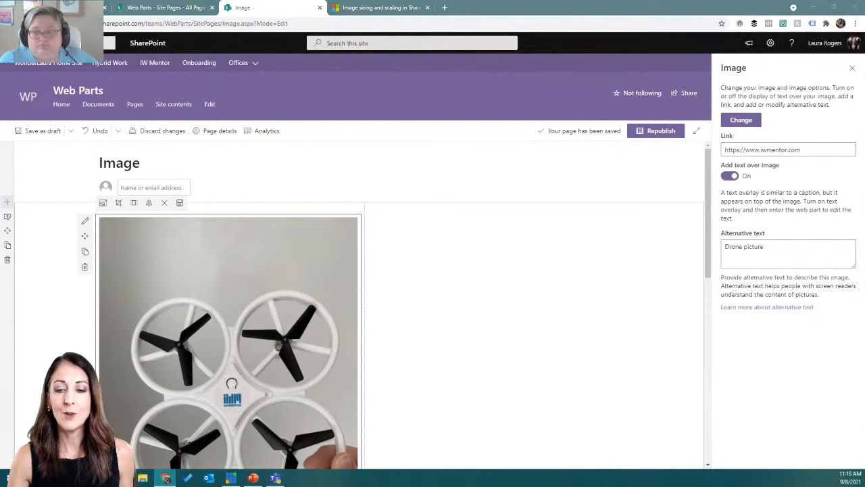
# Switch to Teams, read the latest comment in full beside the General channel's 9/8 video, and return to the SharePoint page.
pyautogui.click(275, 477)
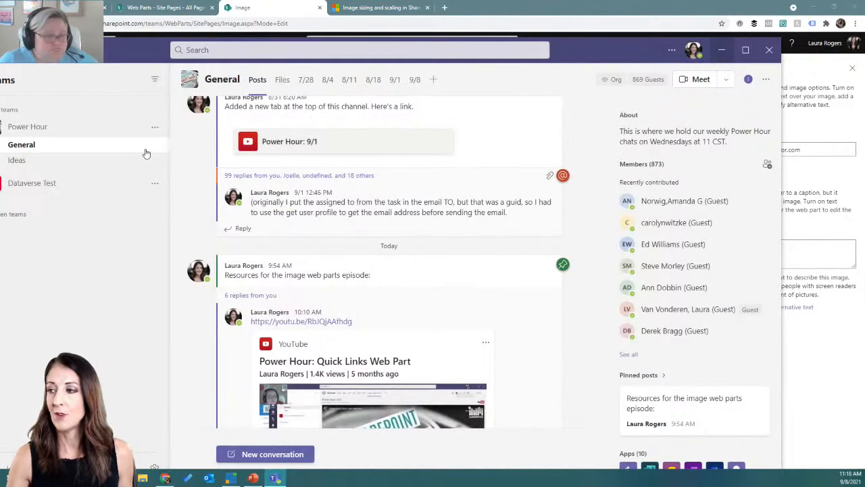
pyautogui.click(414, 79)
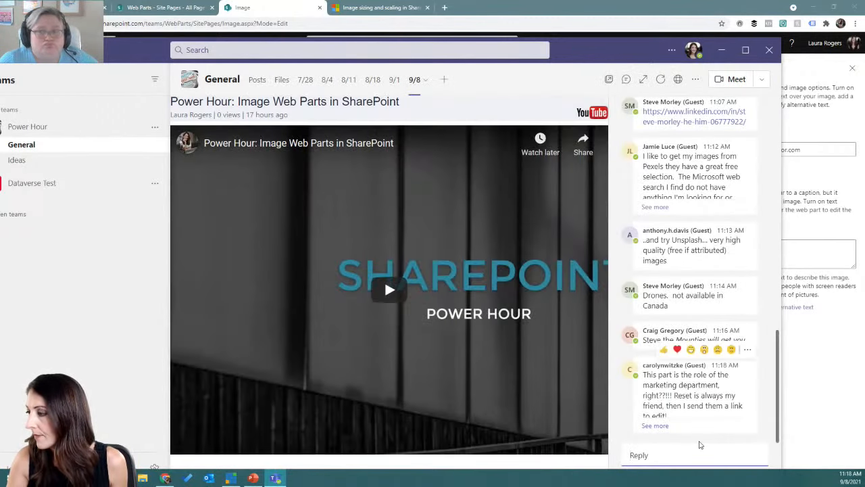
pyautogui.click(655, 425)
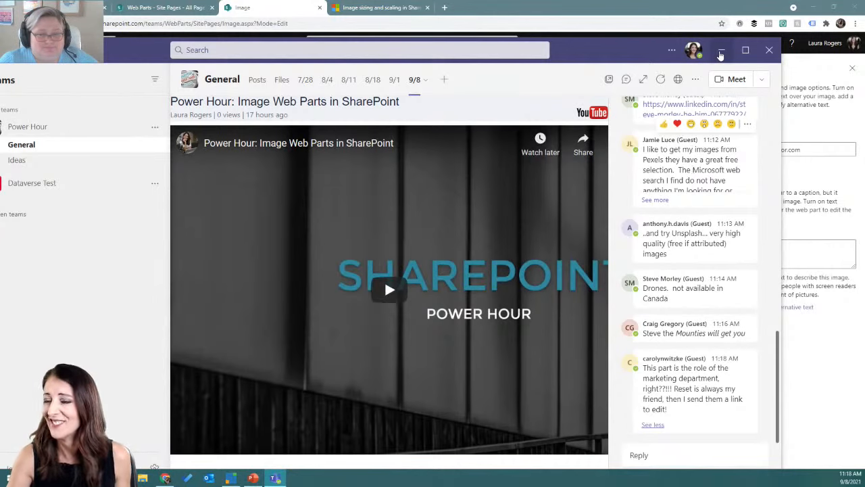
pyautogui.click(720, 54)
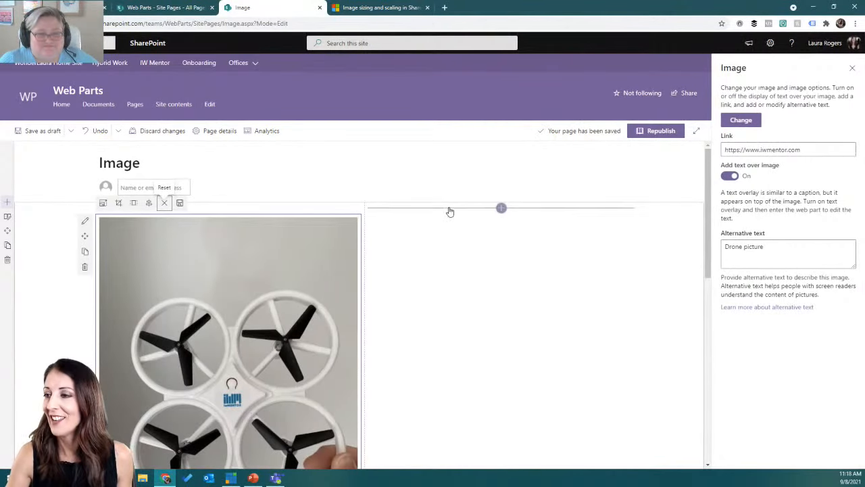
# Close the drone image's properties, discard all changes to the page, and confirm the discard.
pyautogui.scroll(-5, 281, 281)
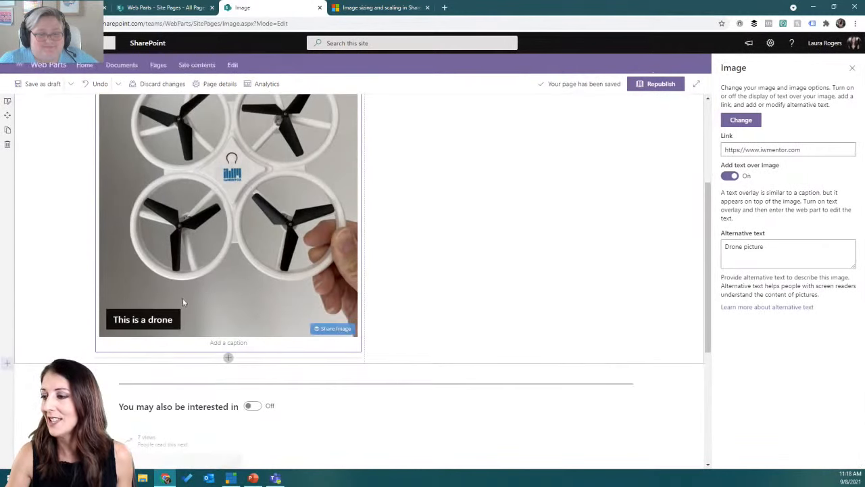
pyautogui.scroll(5, 436, 247)
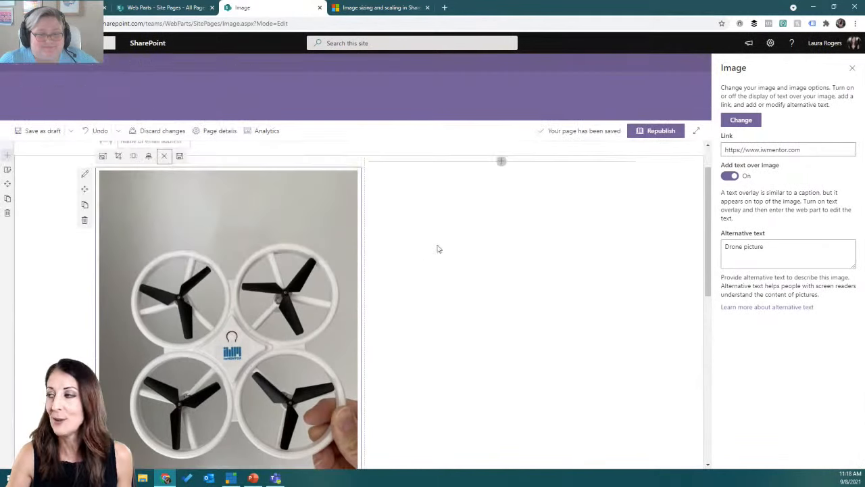
pyautogui.click(852, 68)
pyautogui.scroll(-5, 302, 192)
pyautogui.scroll(3, 117, 167)
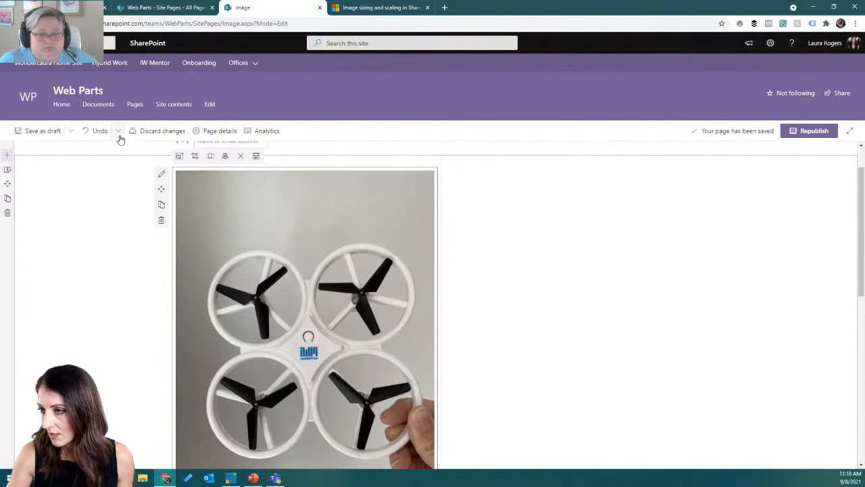
pyautogui.click(155, 131)
pyautogui.click(432, 270)
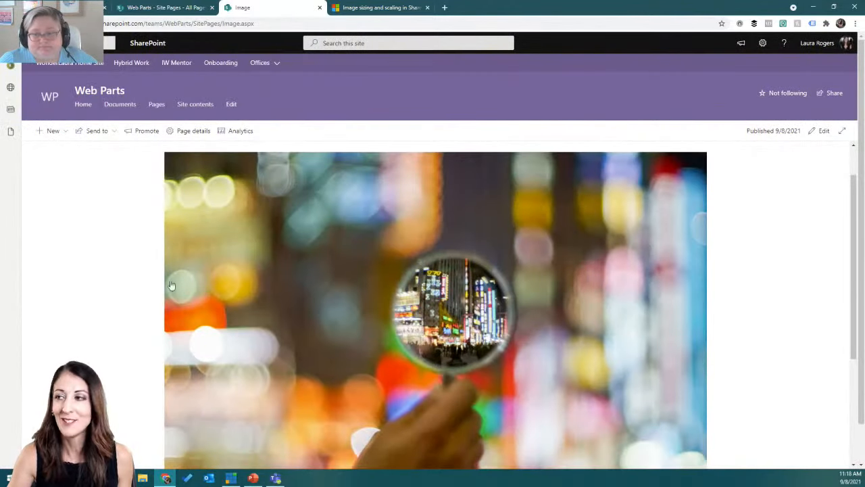
# Close the Image page, open Image-Gallery.aspx from Site Pages, and put it into edit mode.
pyautogui.click(320, 7)
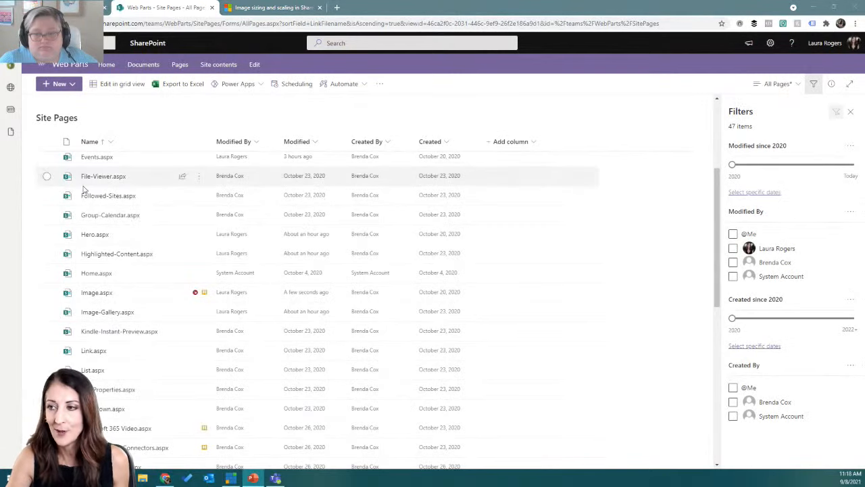
pyautogui.click(107, 311)
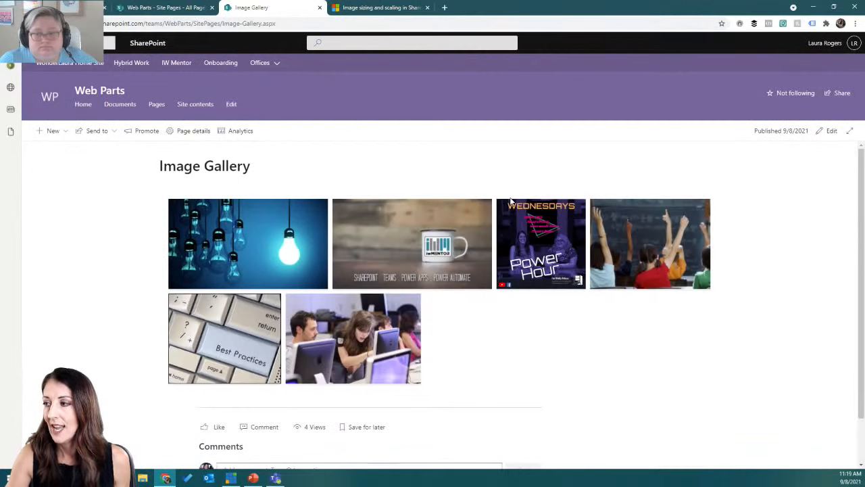
pyautogui.click(819, 133)
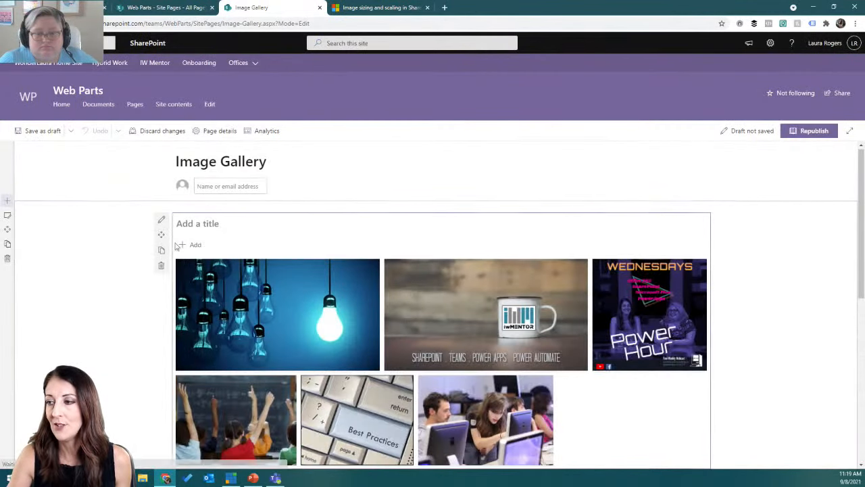
# Delete the existing image gallery web part and add a new Image gallery web part in its place.
pyautogui.click(162, 265)
pyautogui.click(441, 206)
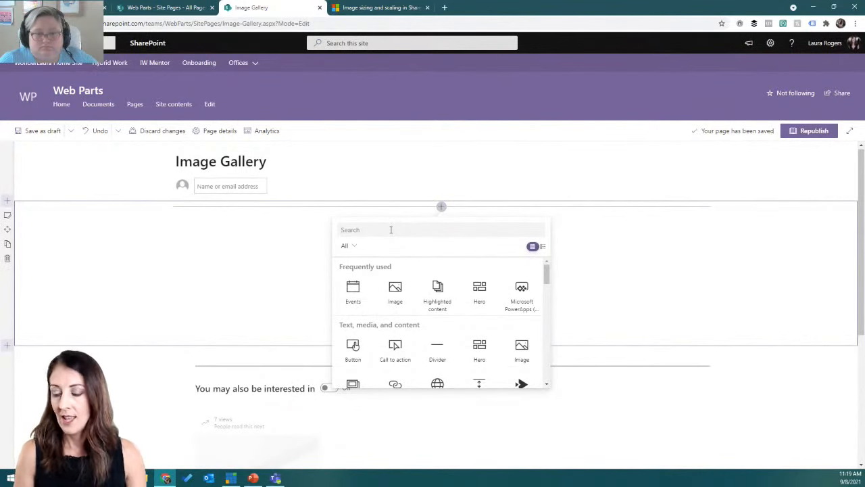
pyautogui.write('ima')
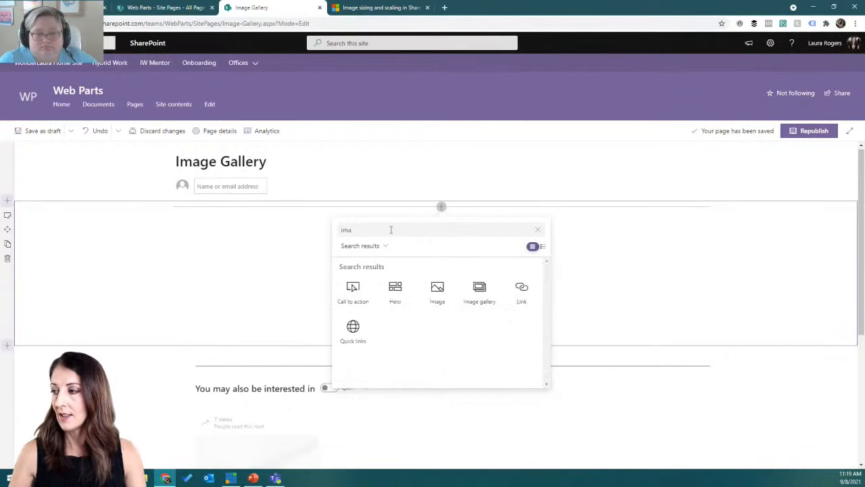
pyautogui.click(467, 292)
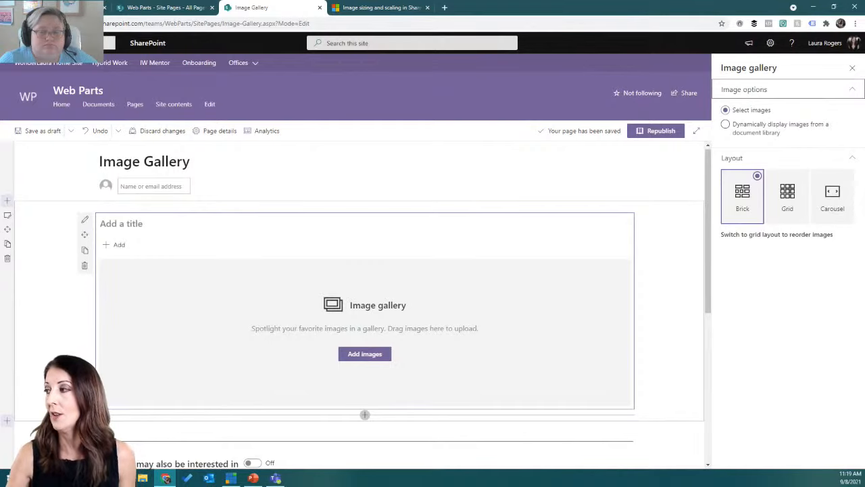
# Set the gallery to dynamically display images from a document library without subfolders, and save the page as a draft.
pyautogui.click(726, 125)
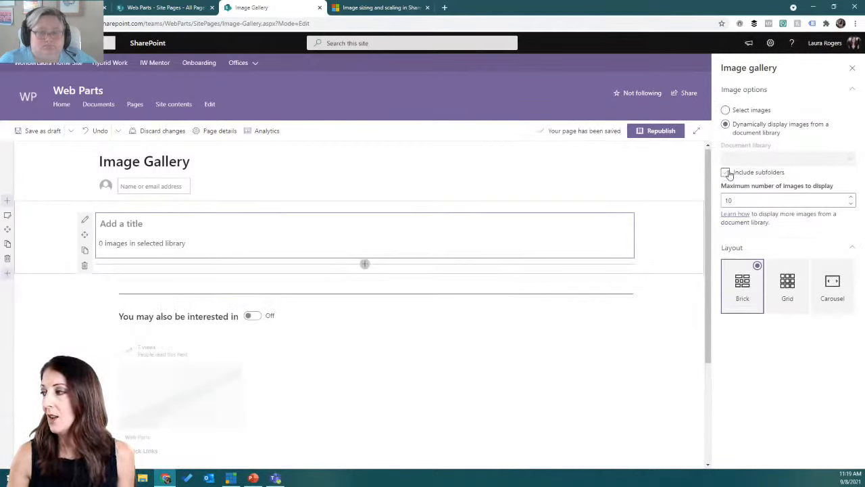
pyautogui.click(726, 173)
pyautogui.click(725, 172)
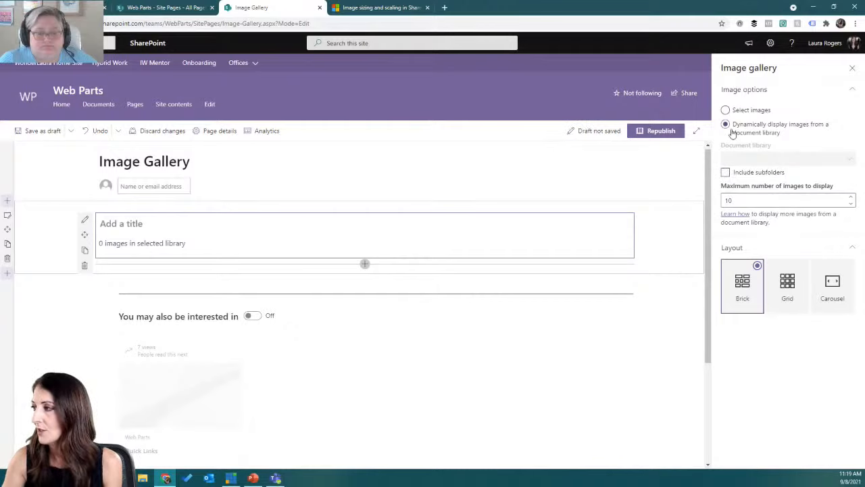
pyautogui.click(725, 110)
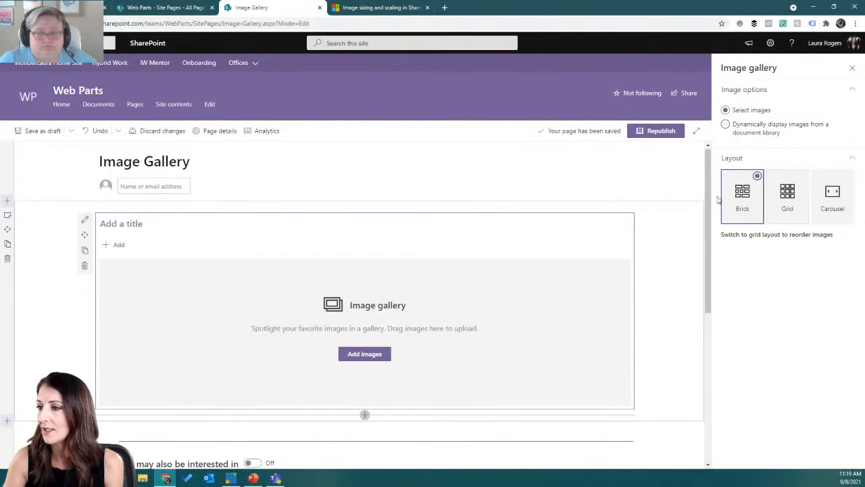
pyautogui.click(737, 127)
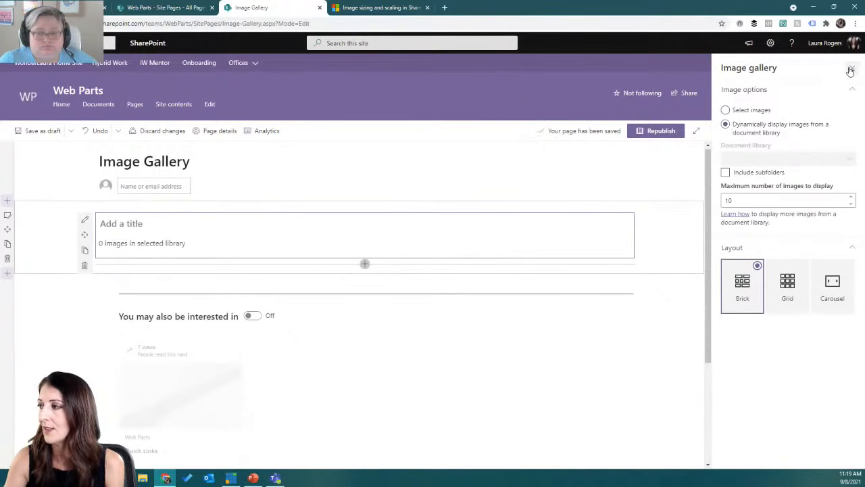
pyautogui.click(37, 133)
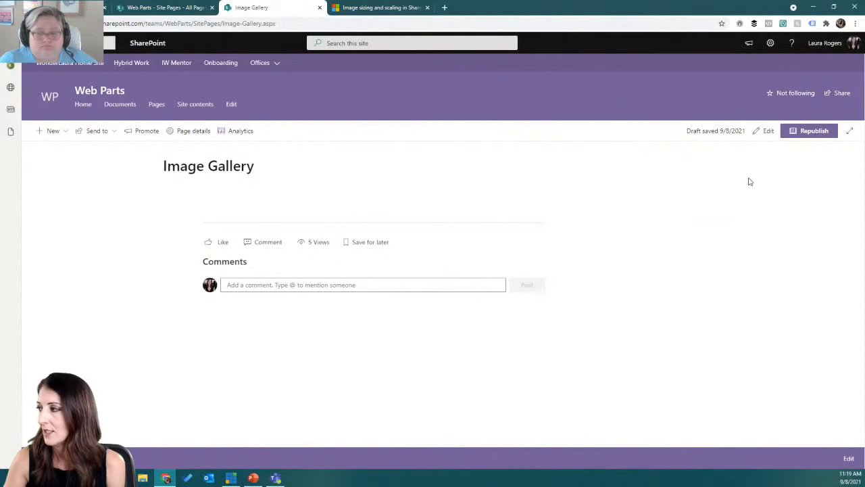
# Reopen the page for editing and try the Grid layout for the image gallery, viewing its aspect ratio choices.
pyautogui.click(757, 132)
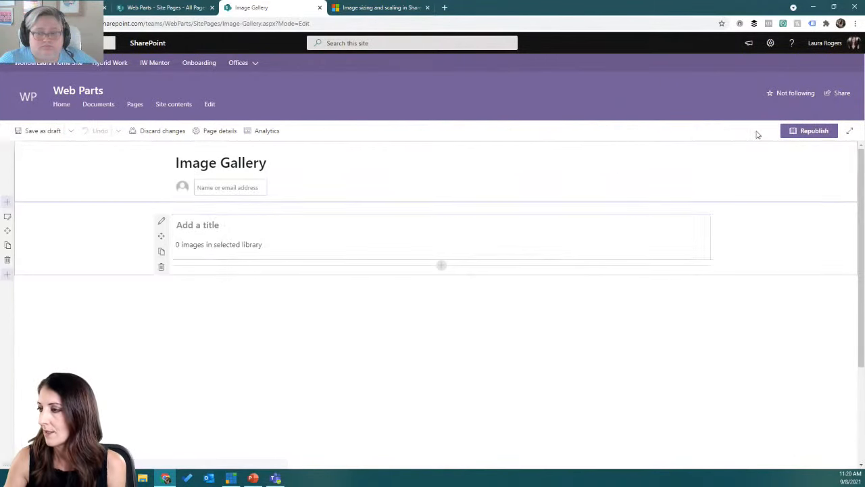
pyautogui.click(161, 229)
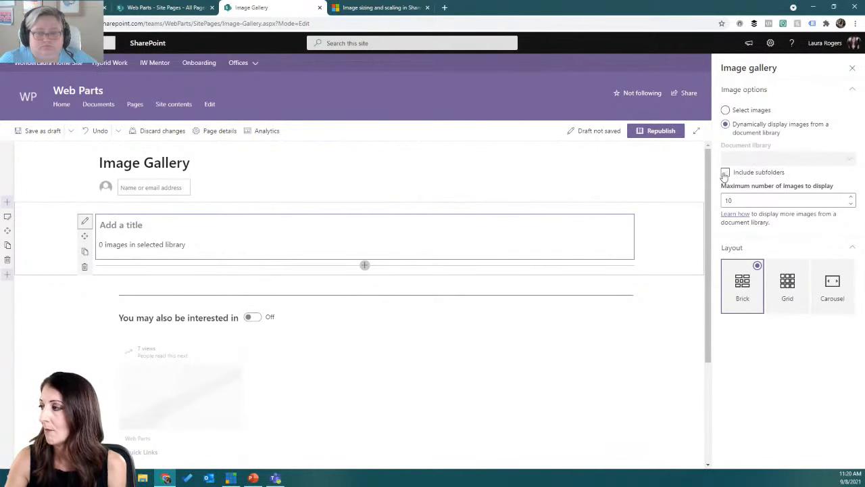
pyautogui.click(787, 295)
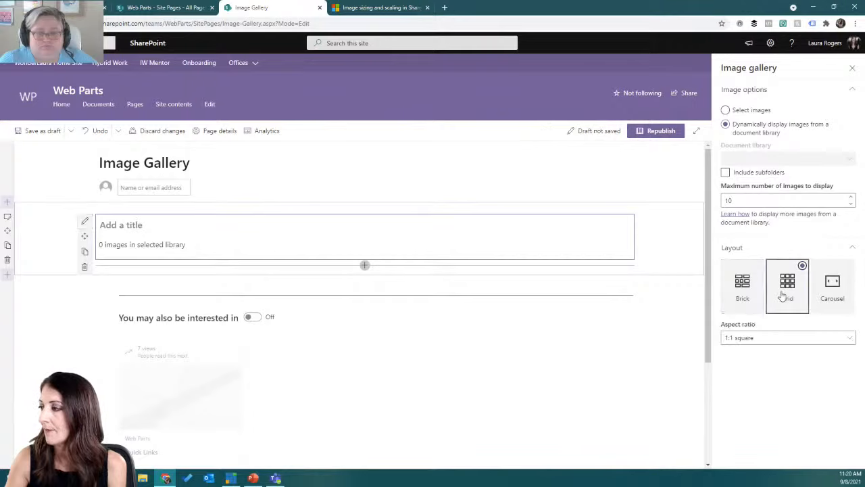
pyautogui.click(795, 338)
pyautogui.click(796, 338)
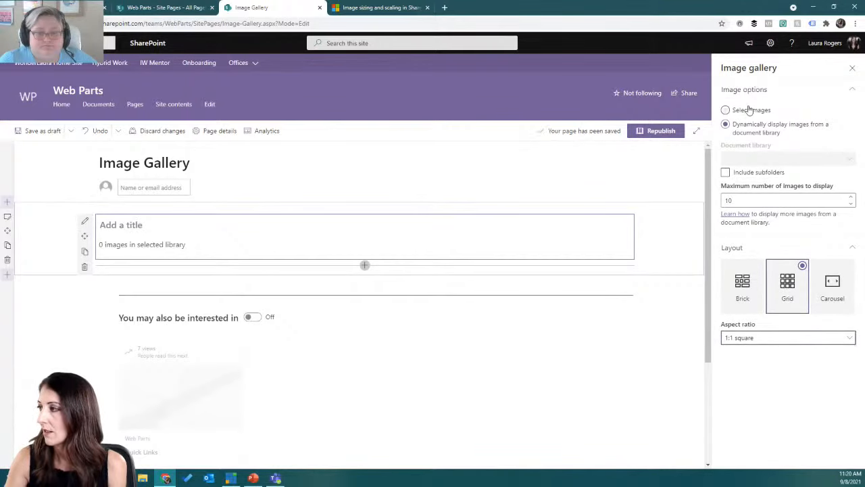
# Switch the gallery to Select images, close its properties, and discard the page changes with confirmation.
pyautogui.click(727, 110)
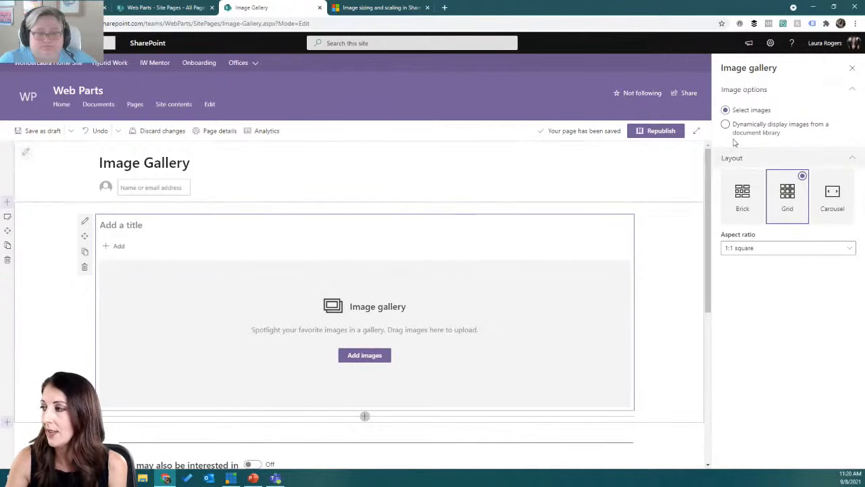
pyautogui.click(852, 68)
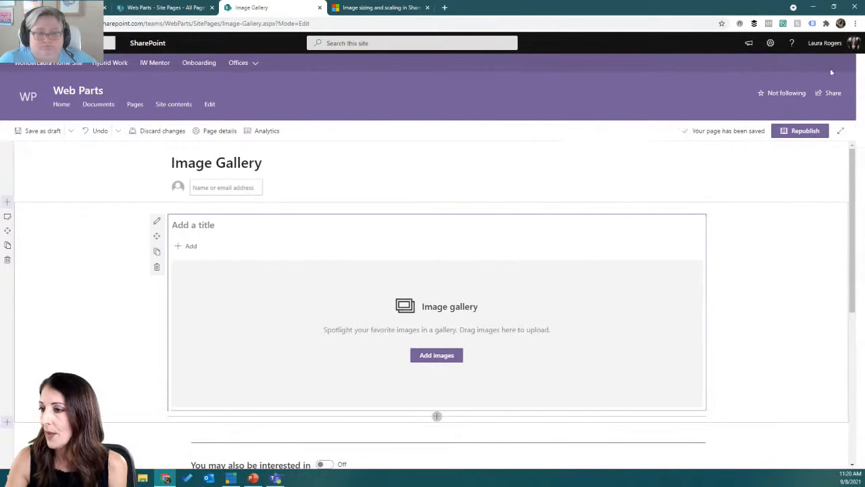
pyautogui.click(152, 130)
pyautogui.click(440, 270)
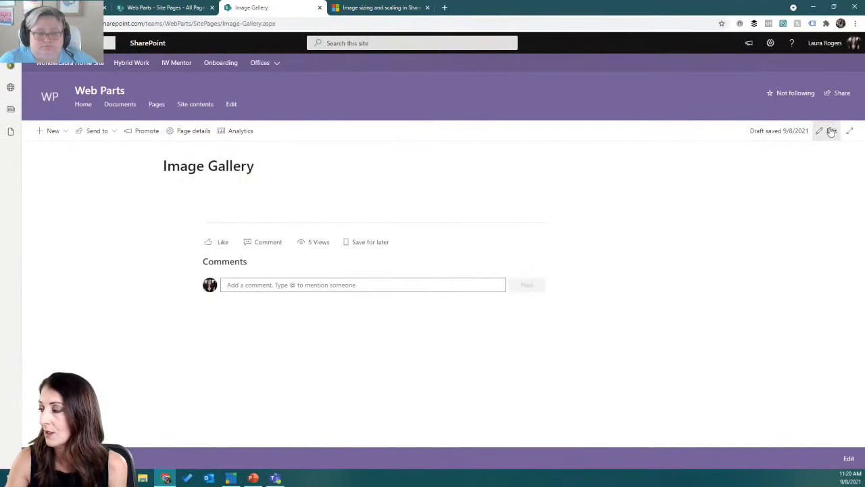
# Reopen the Image Gallery page for editing, undo the last change, and set the gallery's image source to Select images.
pyautogui.click(831, 131)
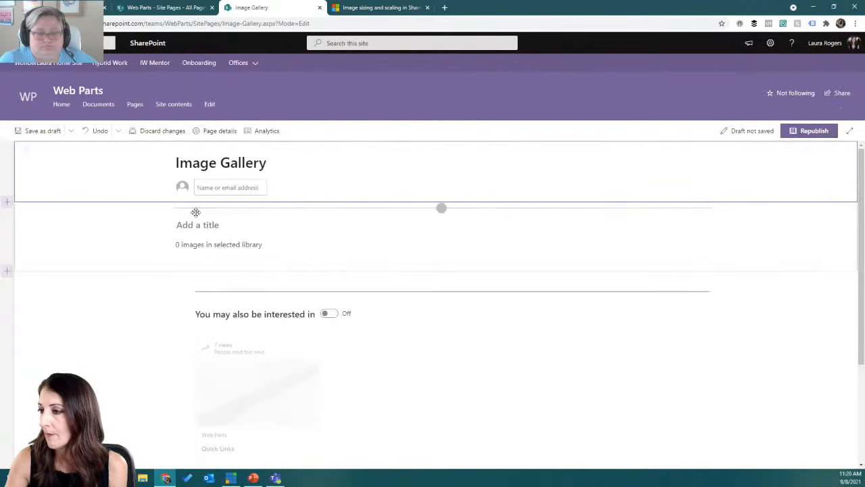
pyautogui.click(212, 226)
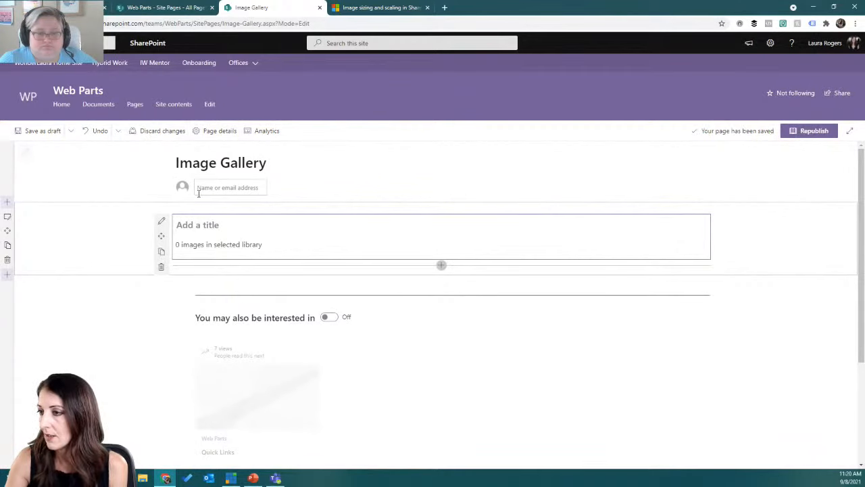
pyautogui.click(86, 134)
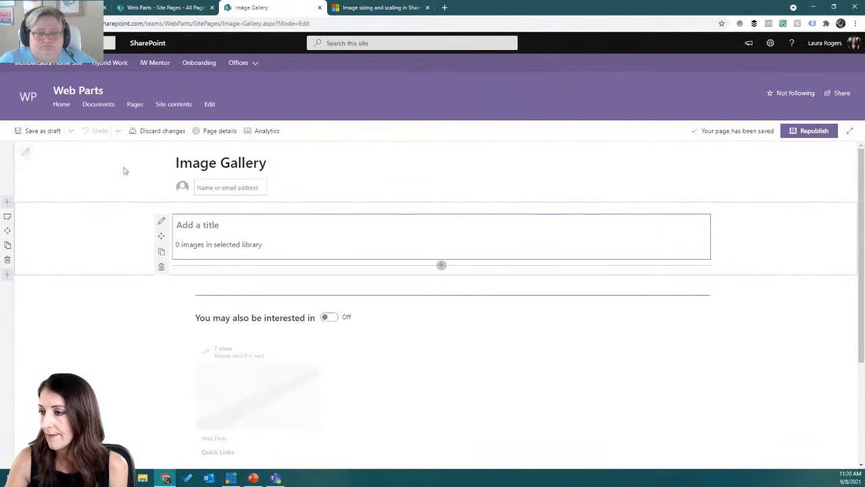
pyautogui.click(162, 221)
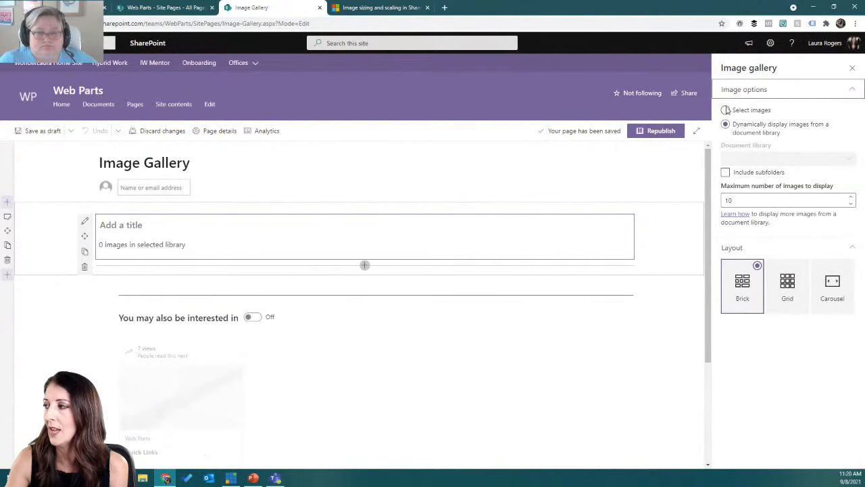
pyautogui.click(726, 110)
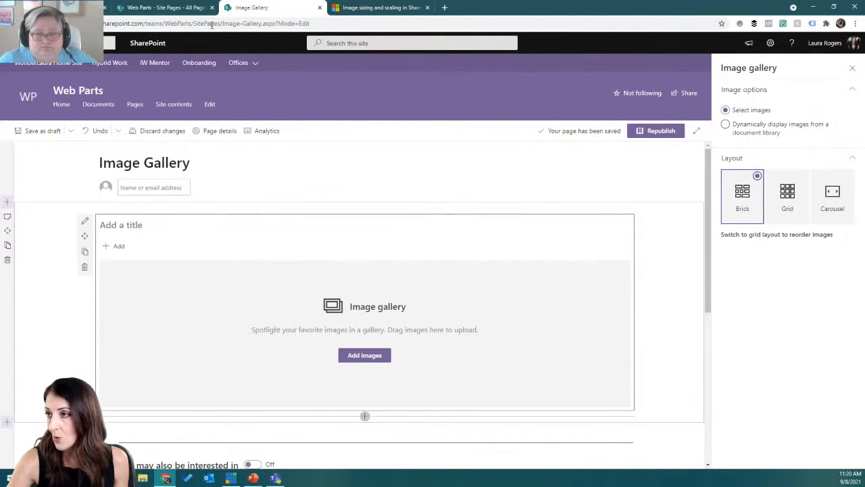
# Open the site's Documents library from Site contents in a separate tab and view its images as tiles.
pyautogui.click(186, 7)
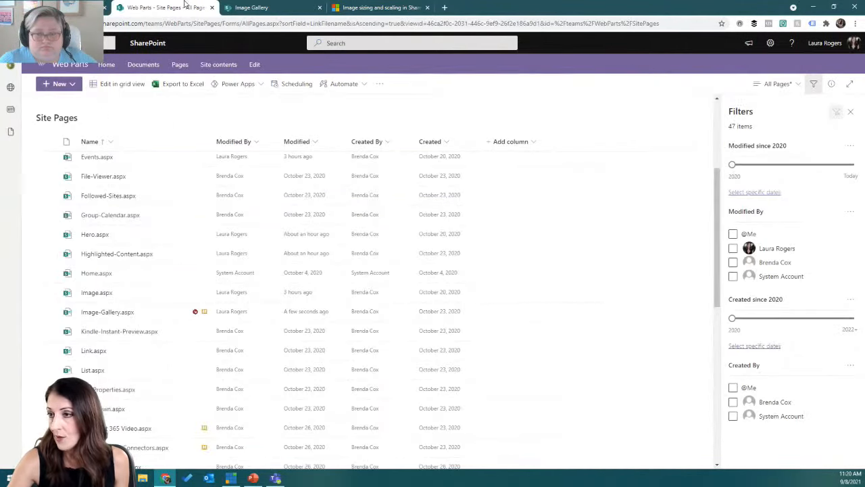
pyautogui.click(769, 43)
pyautogui.click(746, 127)
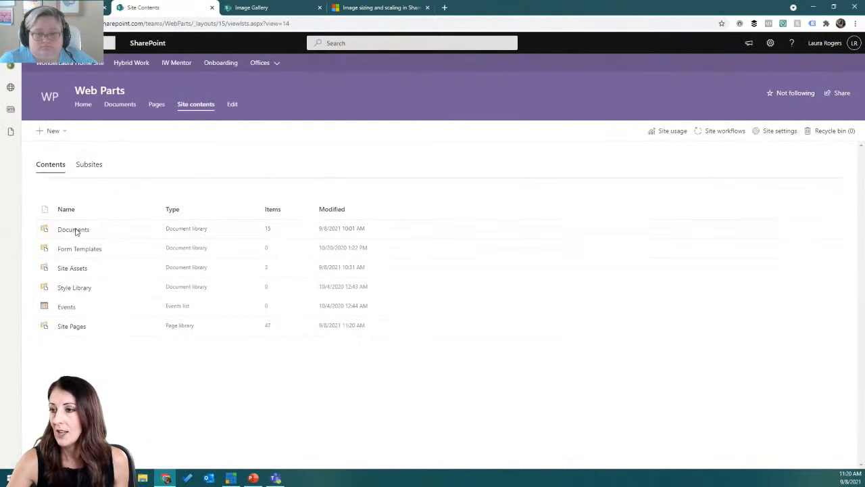
pyautogui.click(73, 230)
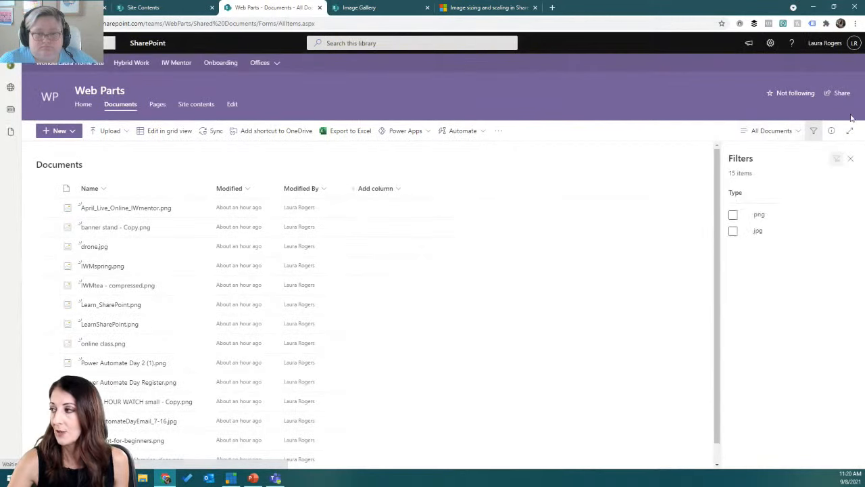
pyautogui.click(772, 130)
pyautogui.click(768, 181)
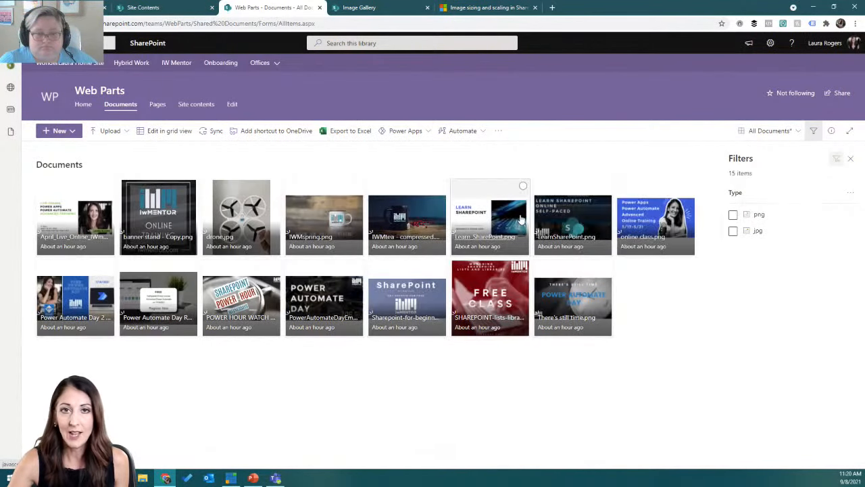
pyautogui.moveTo(520, 219)
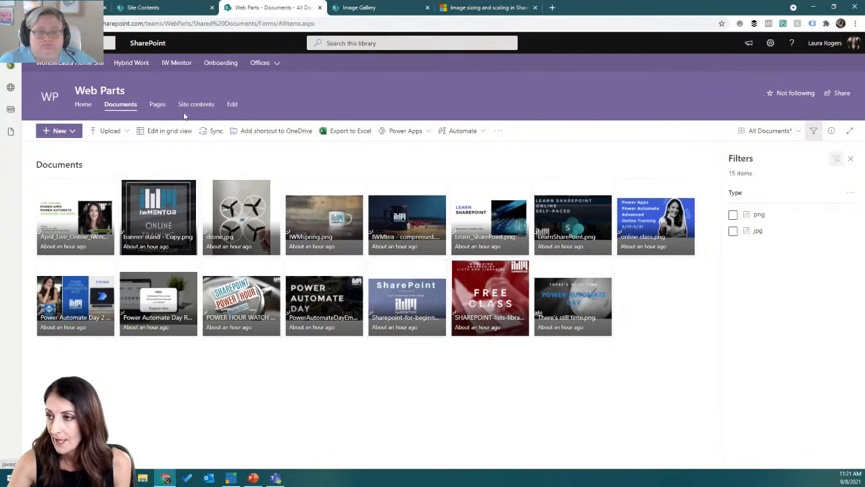
# Close the Documents library and reopen Image-Gallery.aspx from the Site Pages library in a separate tab.
pyautogui.click(319, 7)
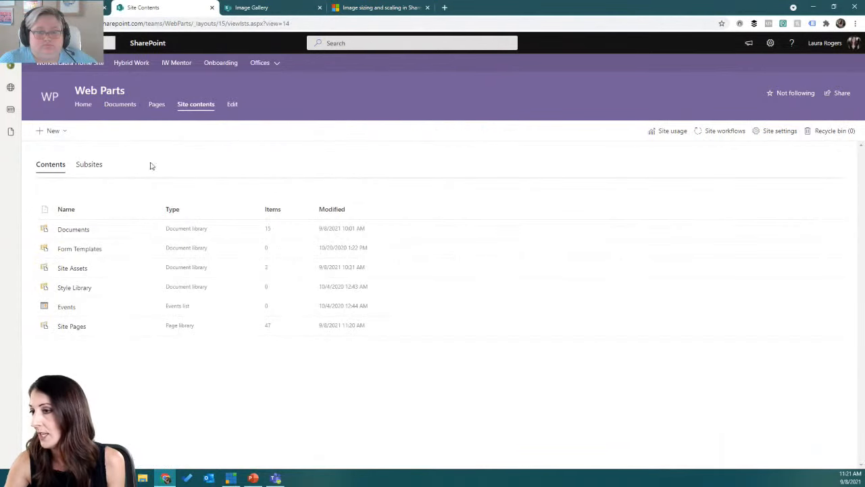
pyautogui.click(76, 327)
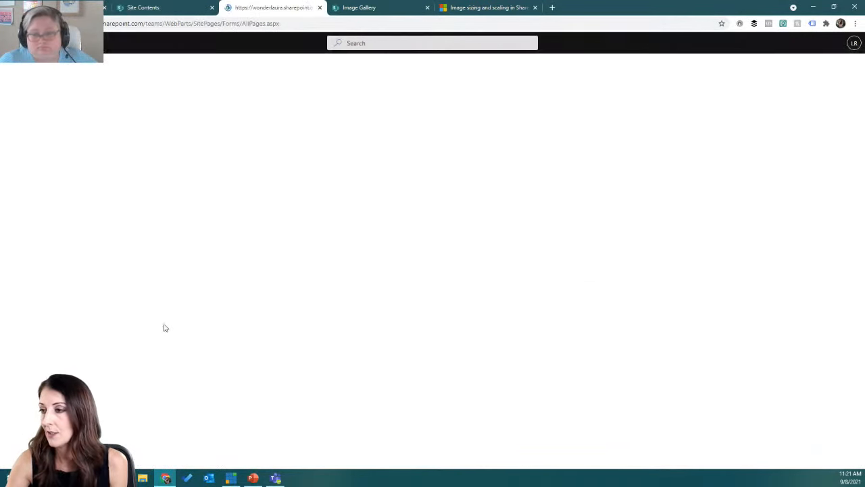
pyautogui.scroll(-3, 165, 335)
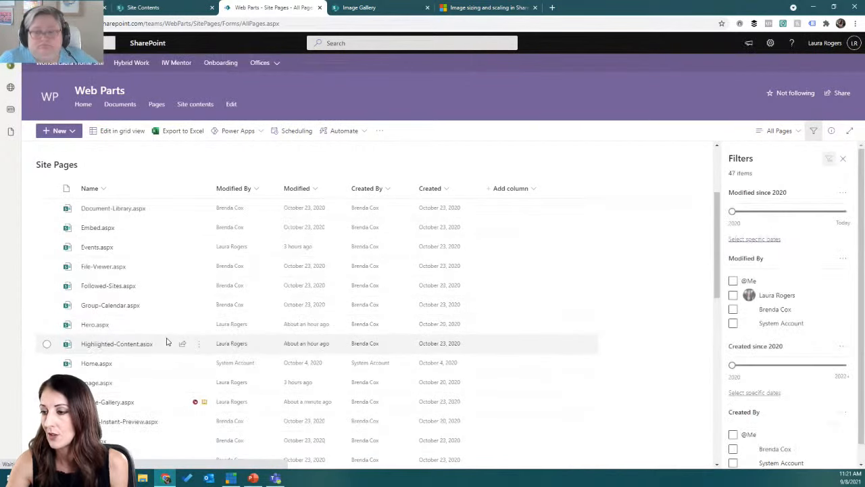
pyautogui.scroll(-3, 135, 318)
pyautogui.click(108, 271)
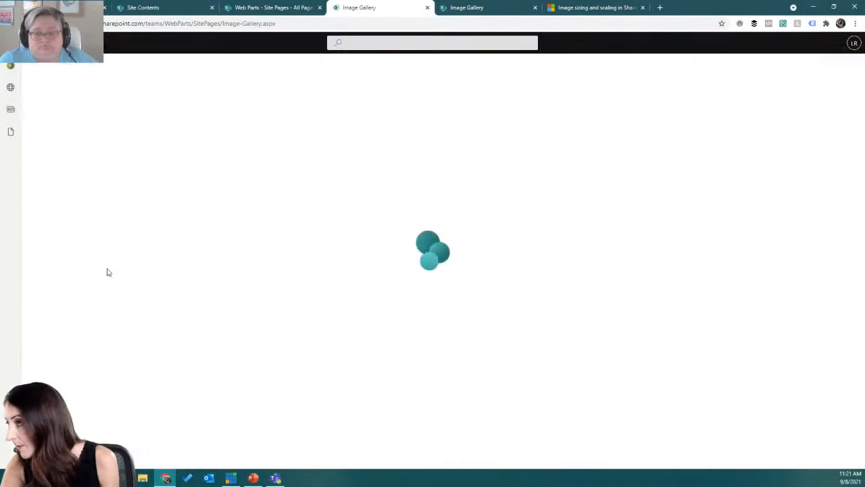
# Close the older Image Gallery editing tab, confirm leaving it, and put the reopened Image Gallery page into edit mode.
pyautogui.click(534, 8)
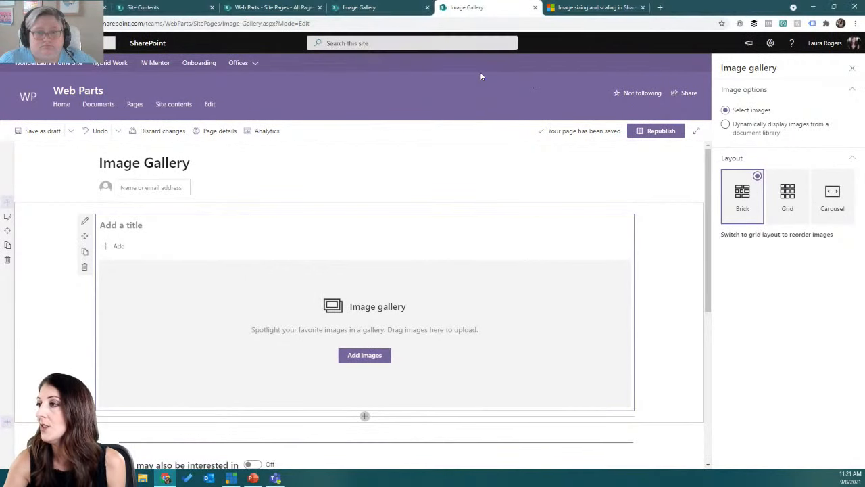
pyautogui.click(477, 74)
pyautogui.click(381, 7)
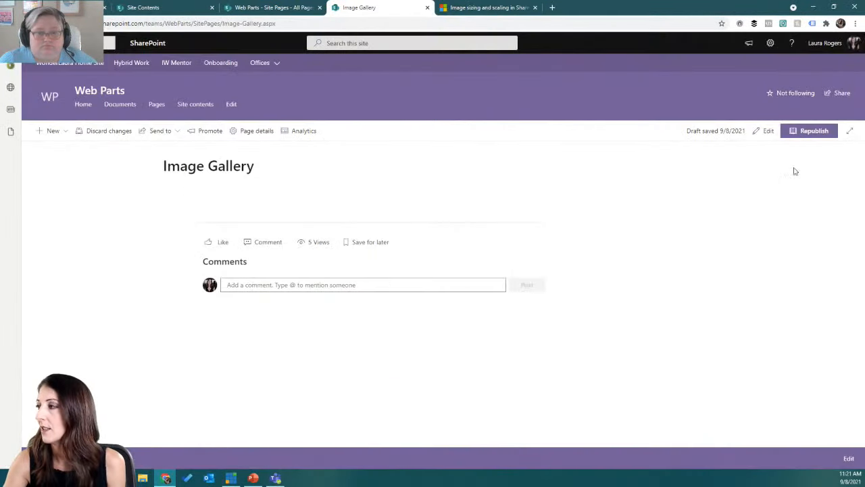
pyautogui.click(758, 132)
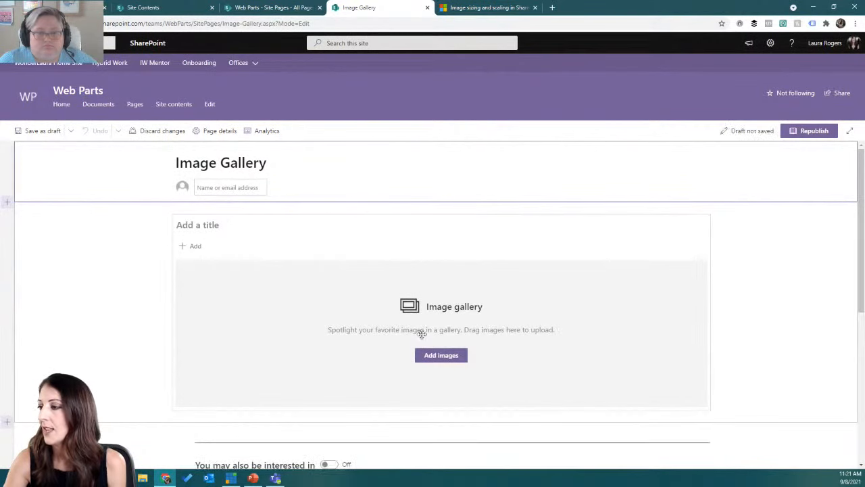
# Insert a selection of recent images into the empty image gallery, including the Learn SharePoint banner, the drone and the white iwMentor mug.
pyautogui.click(443, 356)
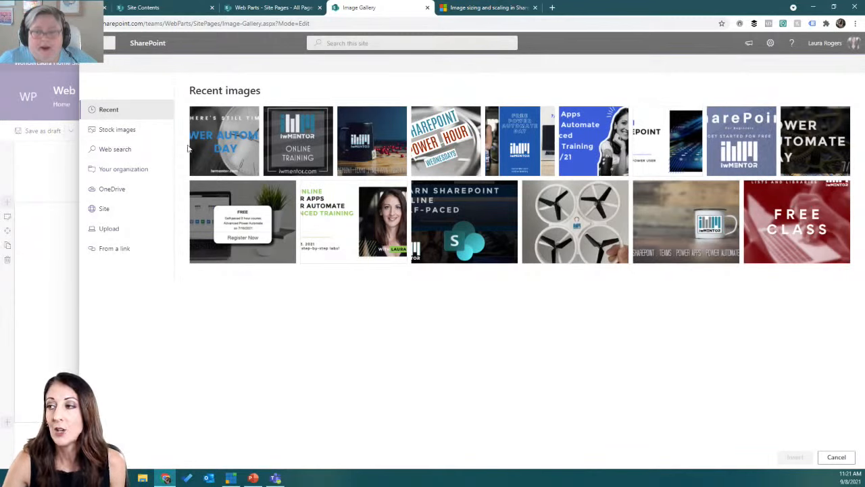
pyautogui.click(226, 135)
pyautogui.click(298, 140)
pyautogui.click(372, 141)
pyautogui.click(510, 145)
pyautogui.click(589, 144)
pyautogui.click(664, 144)
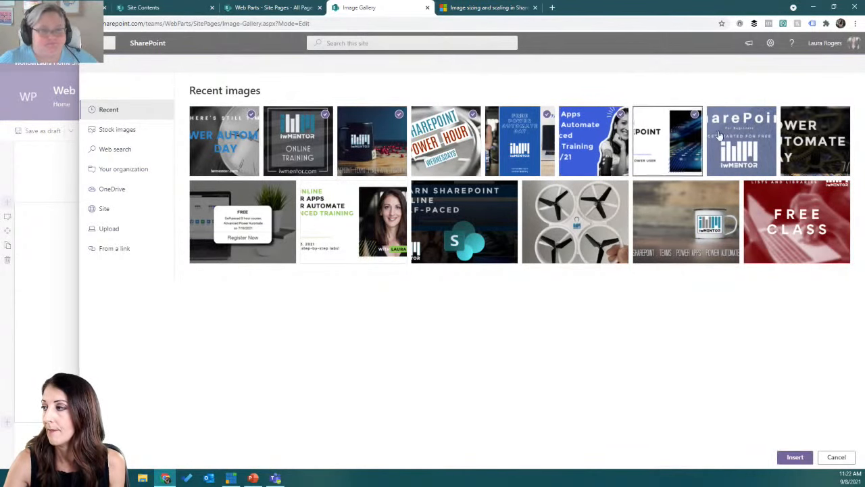
pyautogui.click(738, 144)
pyautogui.click(811, 144)
pyautogui.click(319, 223)
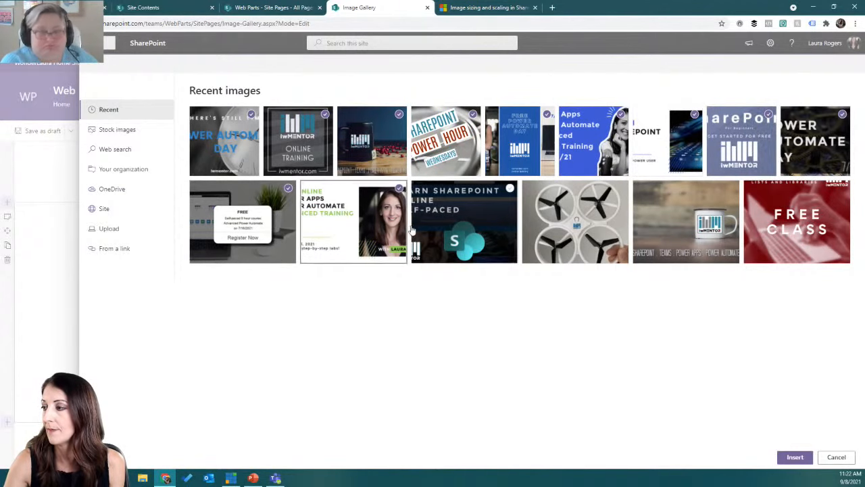
pyautogui.click(449, 229)
pyautogui.click(485, 220)
pyautogui.click(575, 217)
pyautogui.click(686, 217)
pyautogui.click(792, 460)
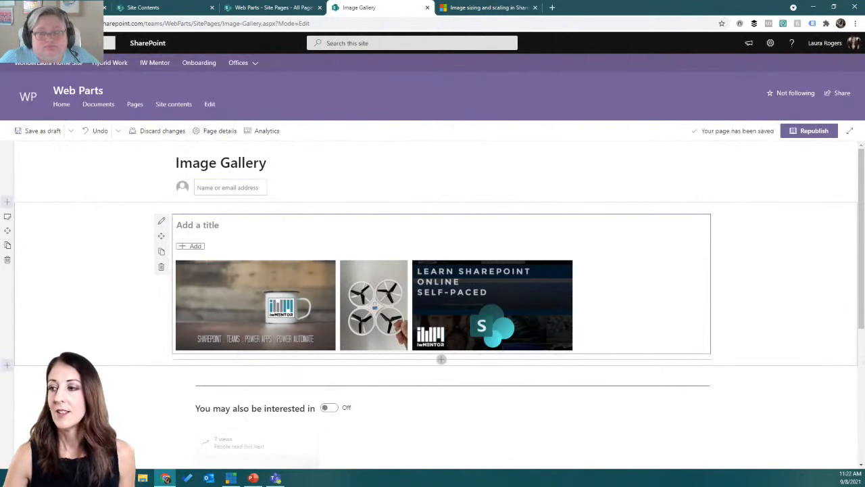
# Open the image gallery's properties, switch the layout to Carousel and turn on automatic cycling through images.
pyautogui.click(161, 224)
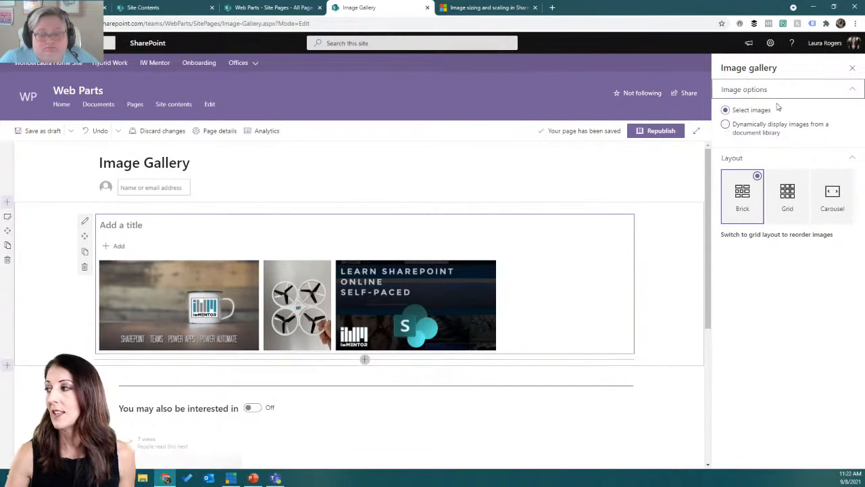
pyautogui.click(796, 91)
pyautogui.click(796, 93)
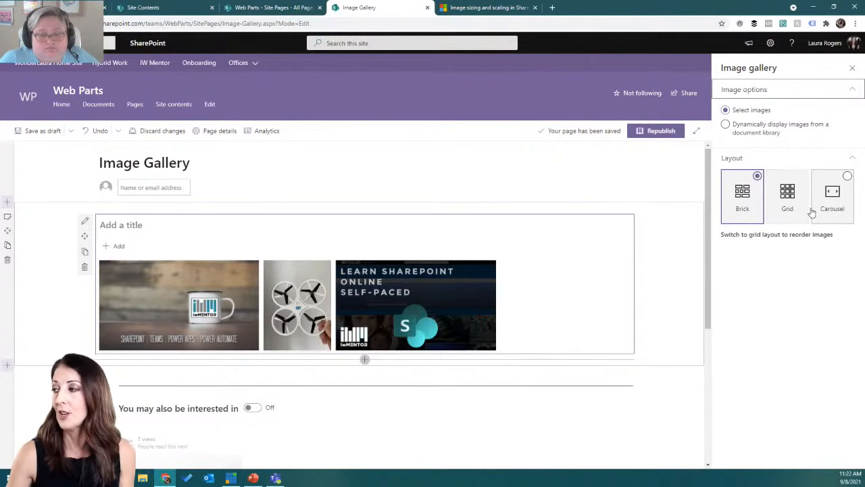
pyautogui.click(788, 205)
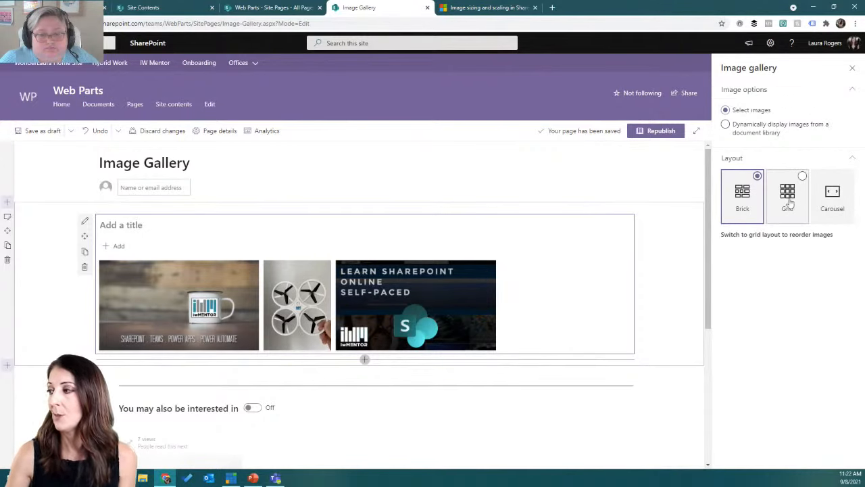
pyautogui.click(835, 202)
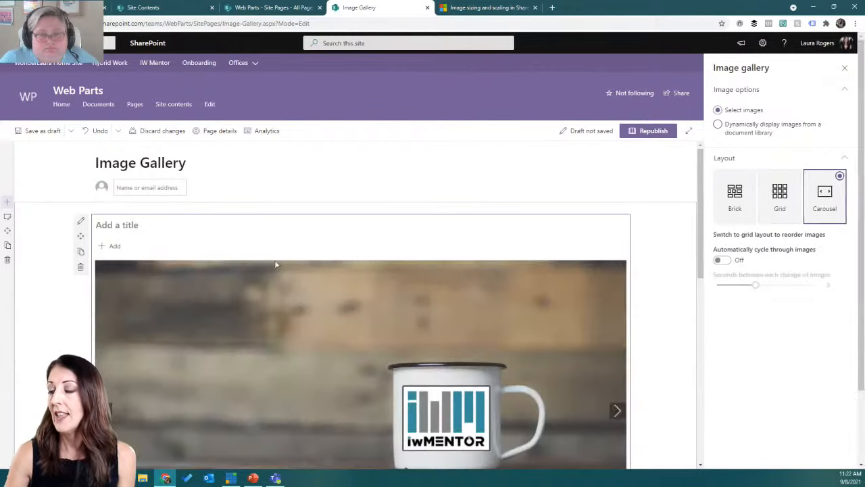
pyautogui.scroll(-2, 622, 249)
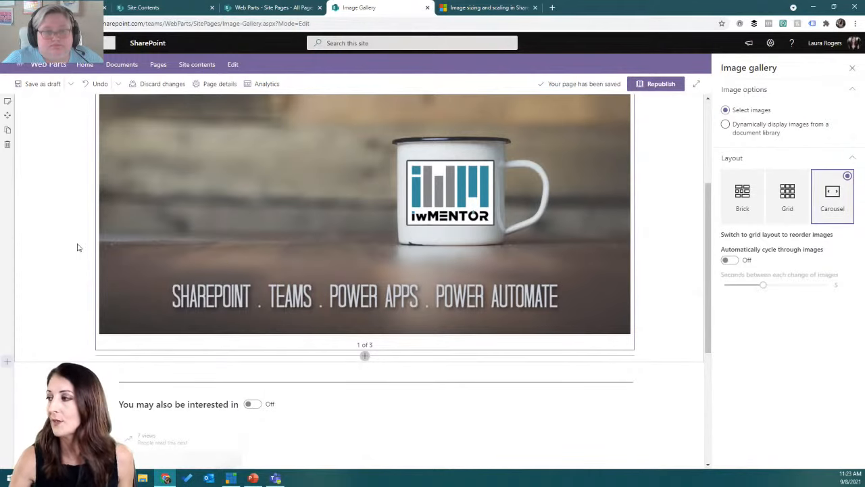
pyautogui.click(729, 260)
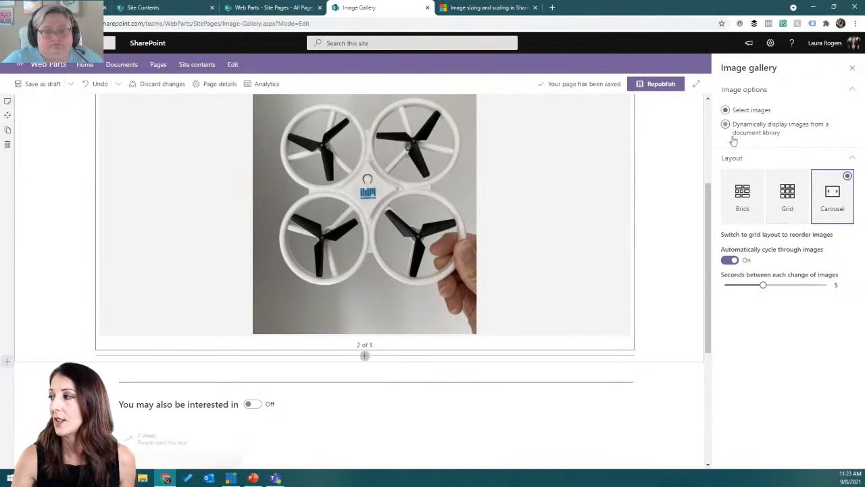
# Try the Grid layout for the image gallery, and switch it to the Brick layout.
pyautogui.click(789, 201)
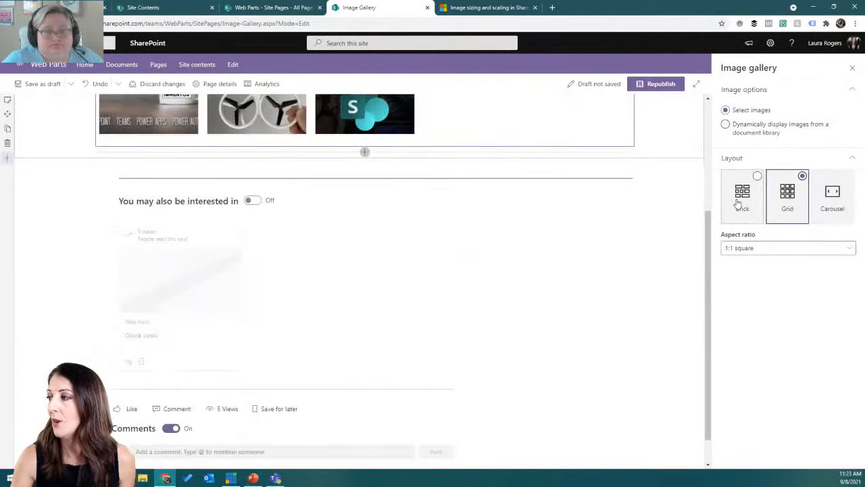
pyautogui.scroll(3, 663, 189)
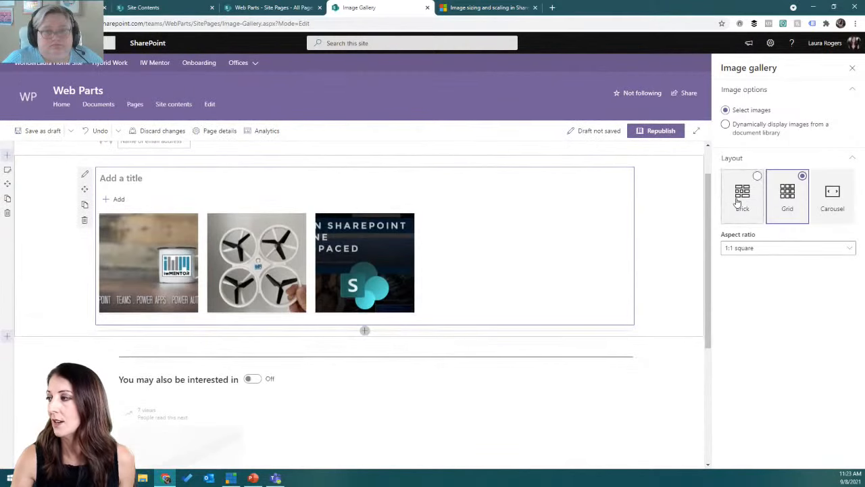
pyautogui.click(740, 197)
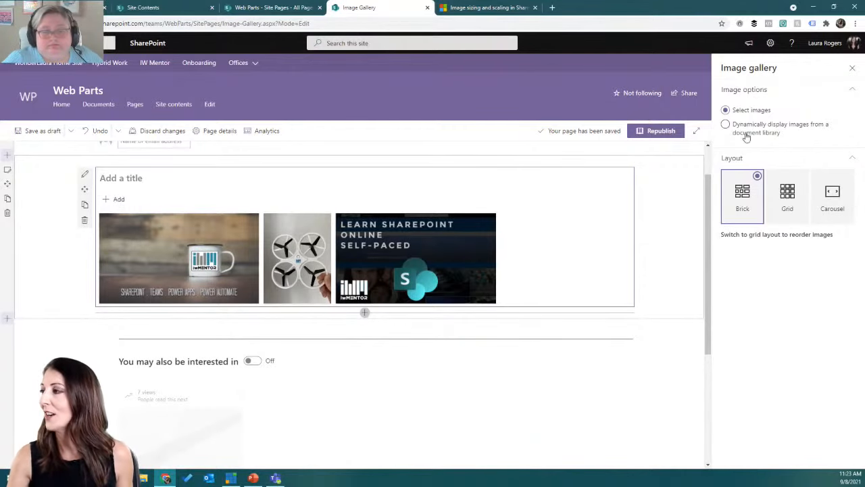
# Add five more recent images to the gallery, from the blue Power Apps training banner through the iwMentor Online Training image.
pyautogui.click(113, 200)
pyautogui.click(260, 237)
pyautogui.click(358, 223)
pyautogui.click(464, 217)
pyautogui.click(592, 219)
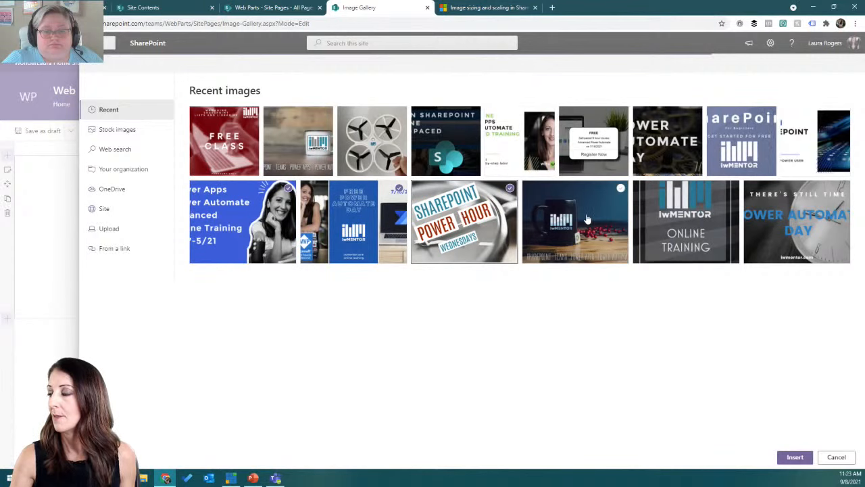
pyautogui.click(675, 231)
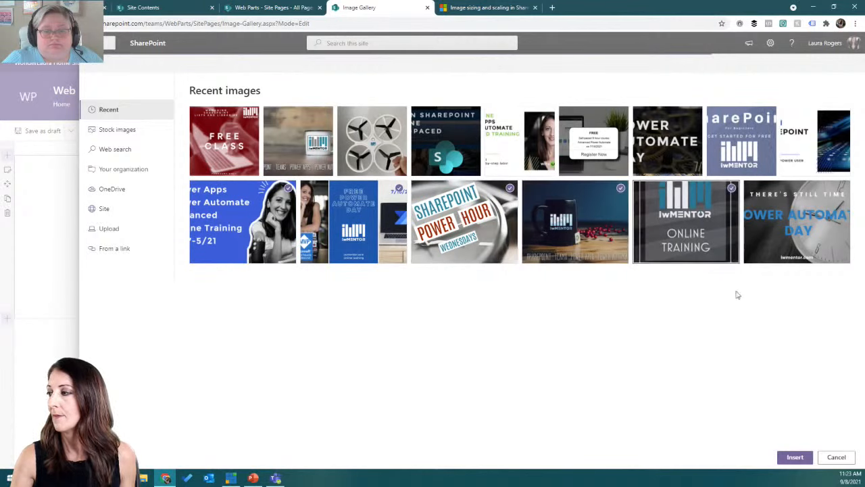
pyautogui.click(795, 457)
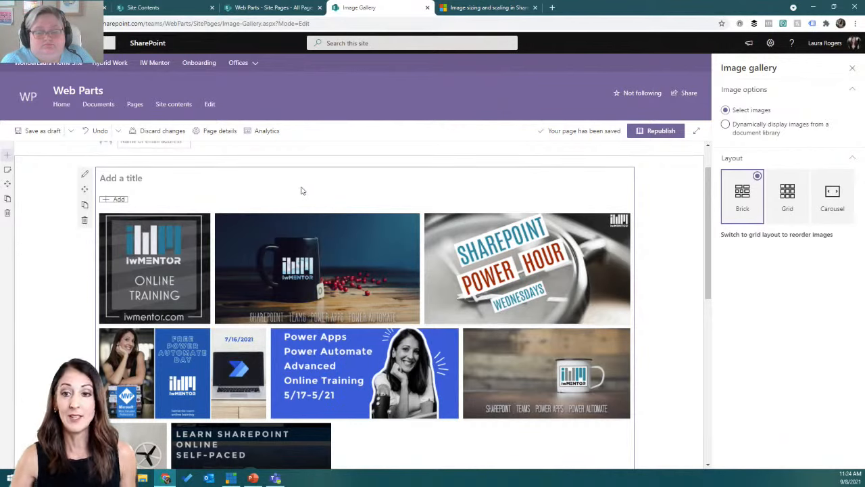
# Switch the gallery to the Grid layout, try the 16:9 wide and 4:3 standard aspect ratios, and set it back to 1:1 square.
pyautogui.scroll(-1, 681, 213)
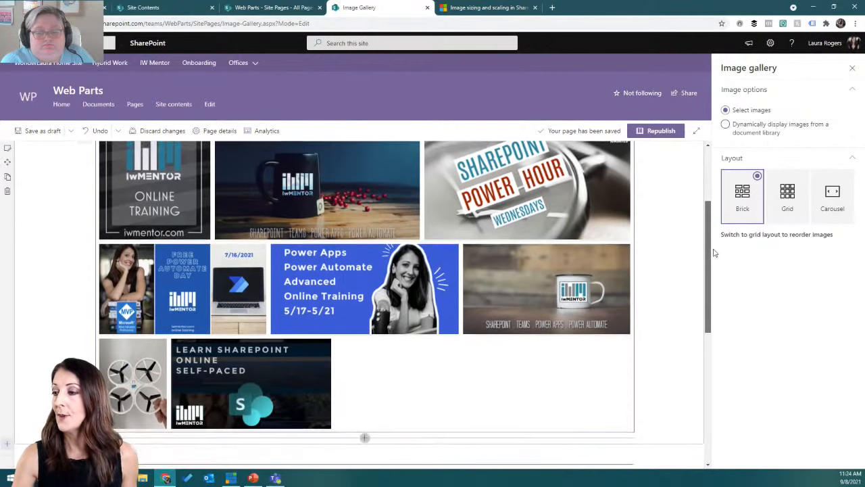
pyautogui.click(785, 200)
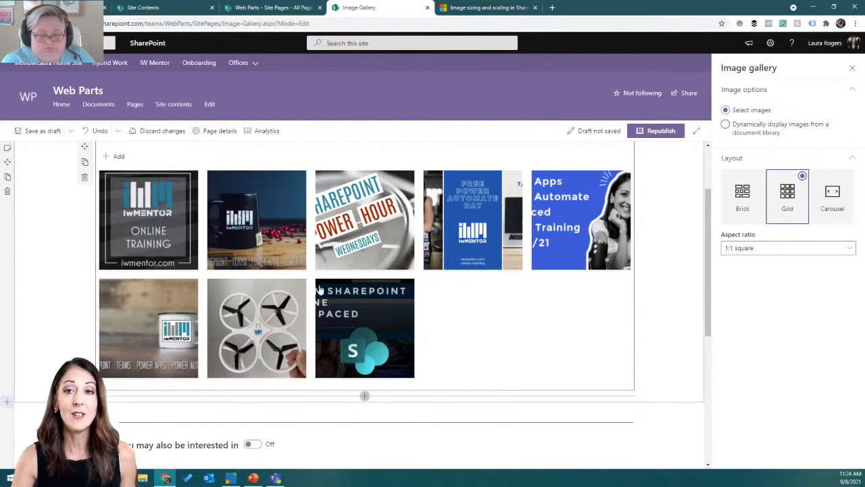
pyautogui.click(746, 250)
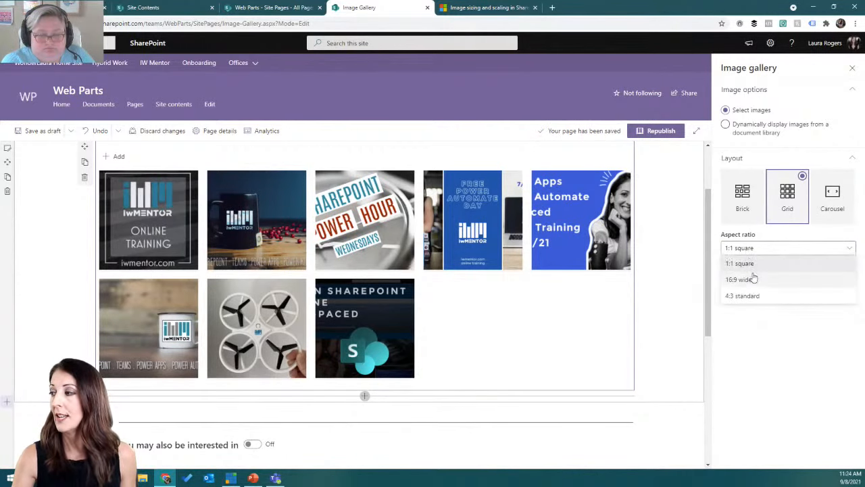
pyautogui.click(758, 280)
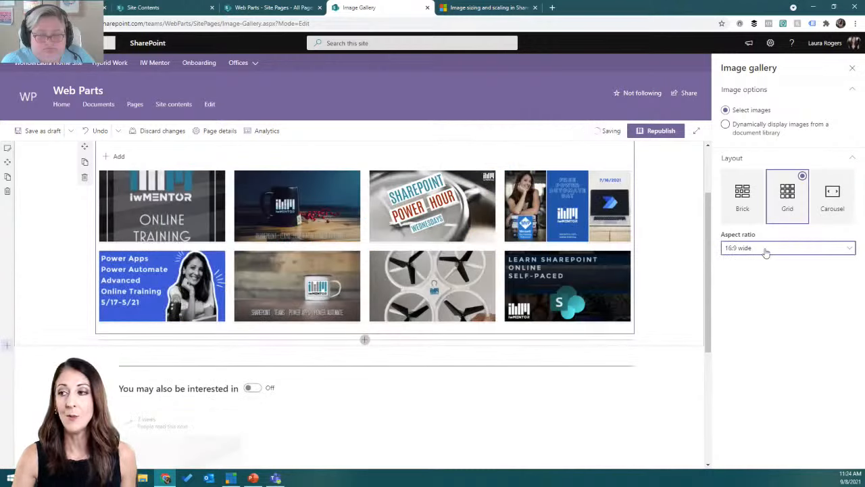
pyautogui.click(765, 249)
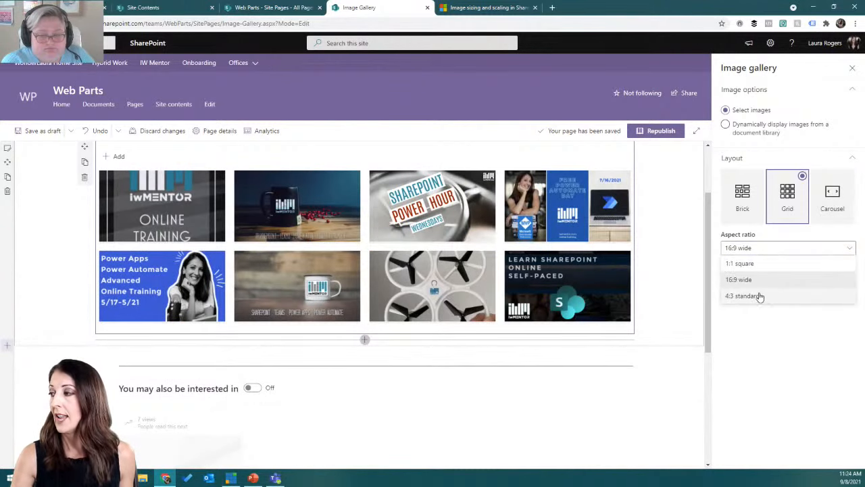
pyautogui.click(759, 295)
pyautogui.click(759, 250)
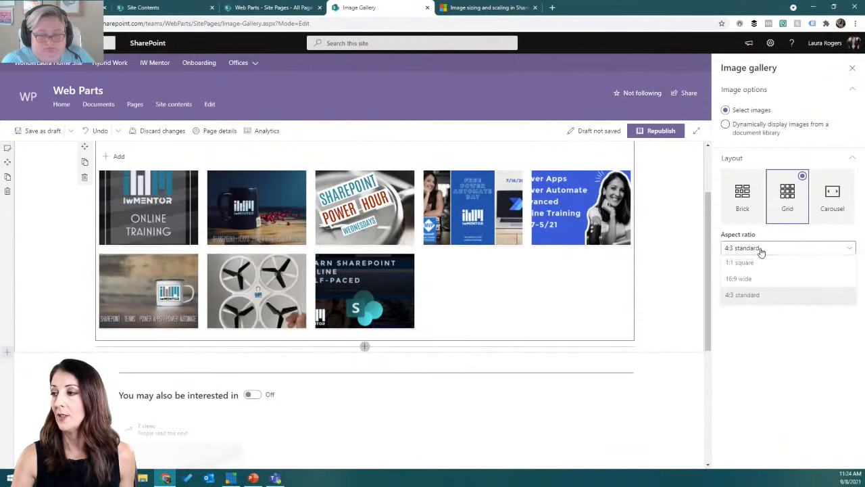
pyautogui.click(759, 264)
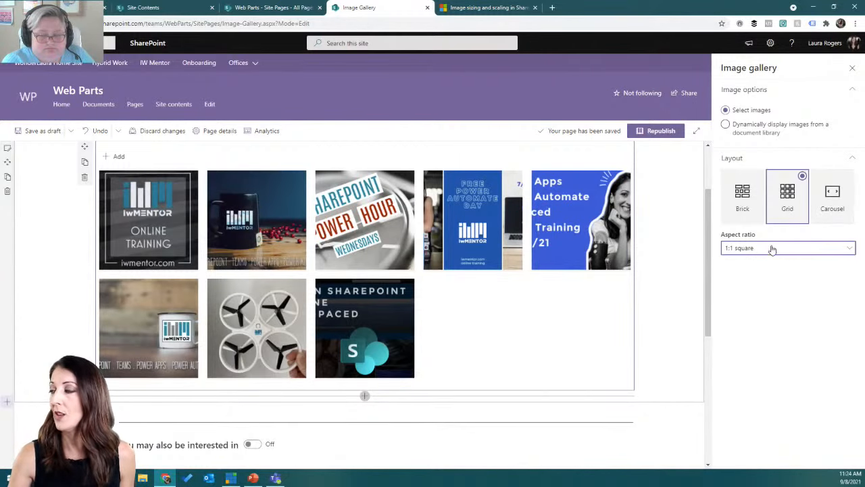
# Set the gallery to the Carousel layout with automatic cycling on, and save the page as a draft.
pyautogui.click(833, 205)
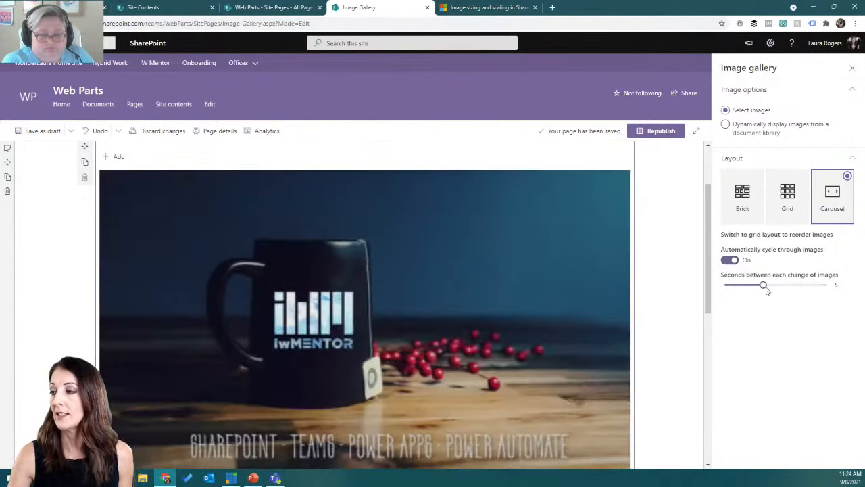
pyautogui.click(729, 261)
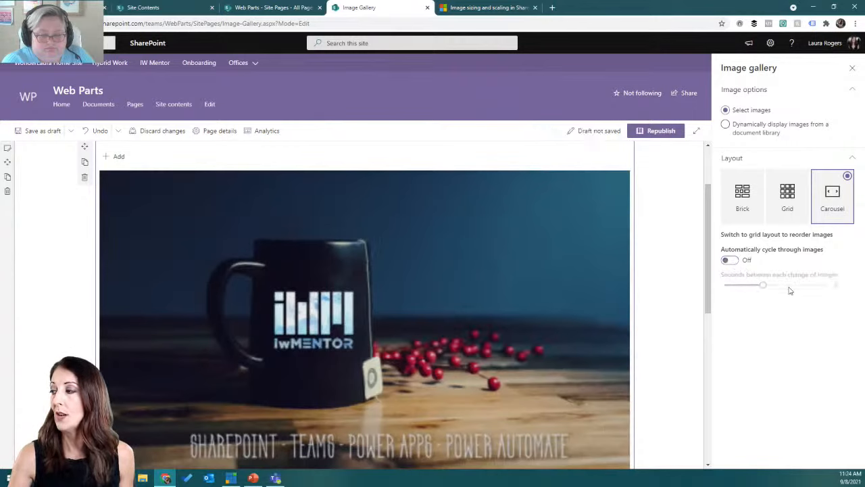
pyautogui.click(729, 260)
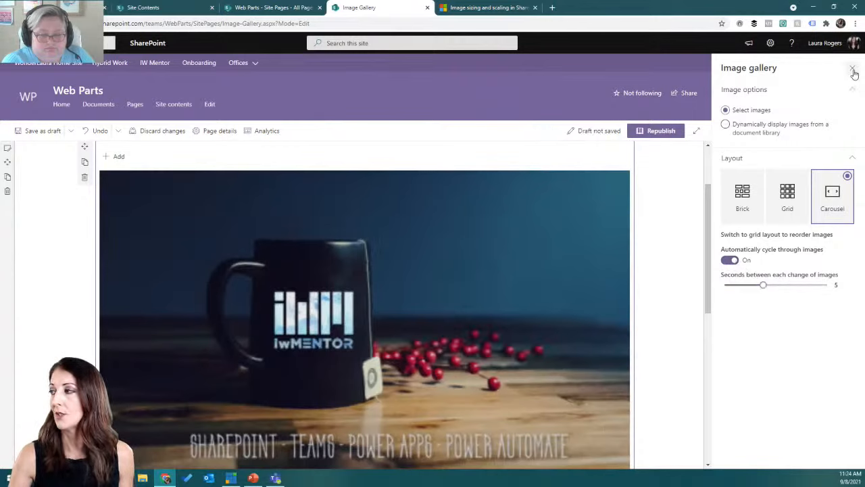
pyautogui.click(42, 131)
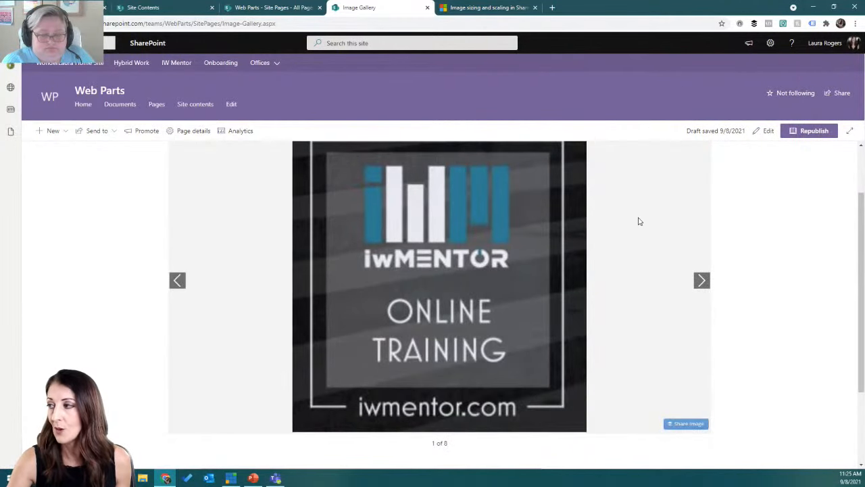
# Reopen the page for editing and set the gallery to dynamically display images from a document library, including subfolders.
pyautogui.click(766, 132)
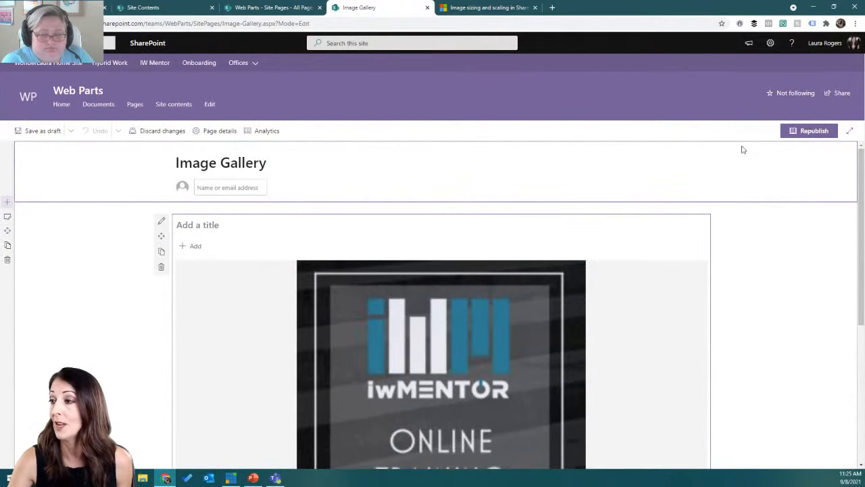
pyautogui.click(161, 222)
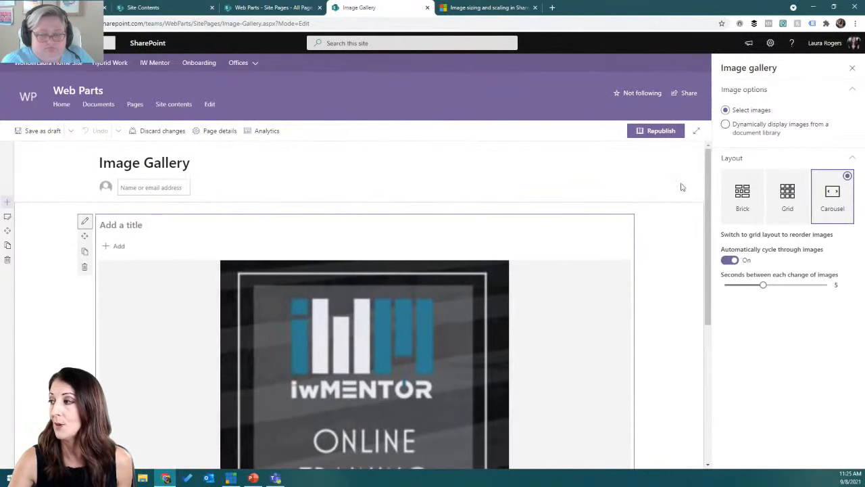
pyautogui.click(726, 124)
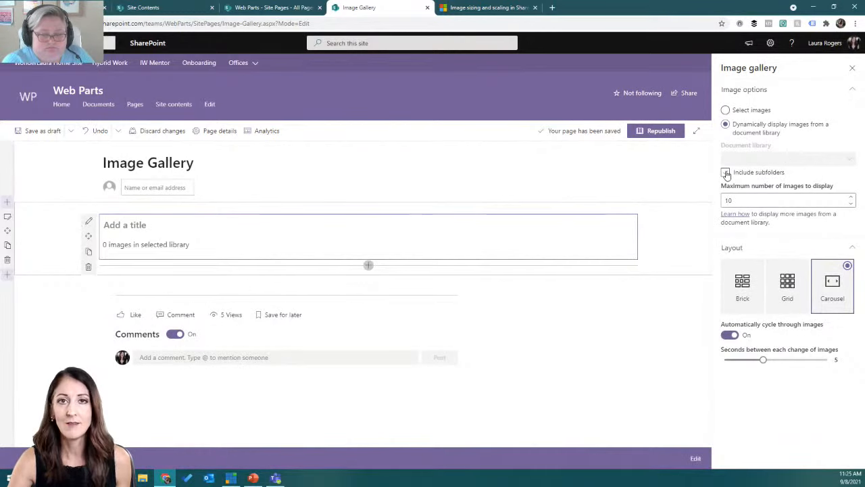
pyautogui.click(726, 173)
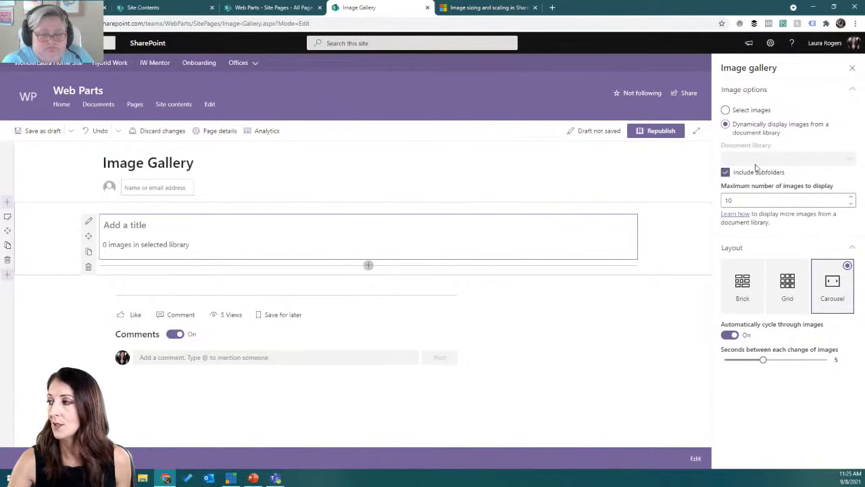
pyautogui.click(853, 69)
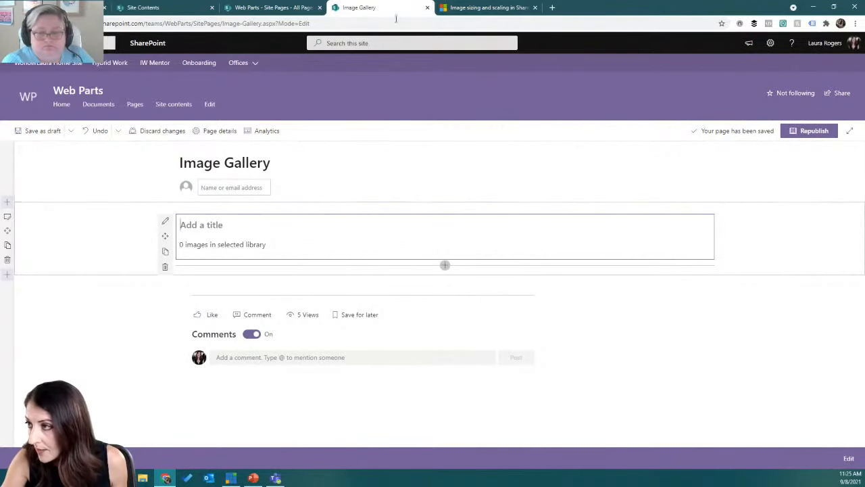
# Close the Image Gallery page, confirm leaving it, and return to the image sizing and scaling article after checking the Teams channel's chat.
pyautogui.click(427, 7)
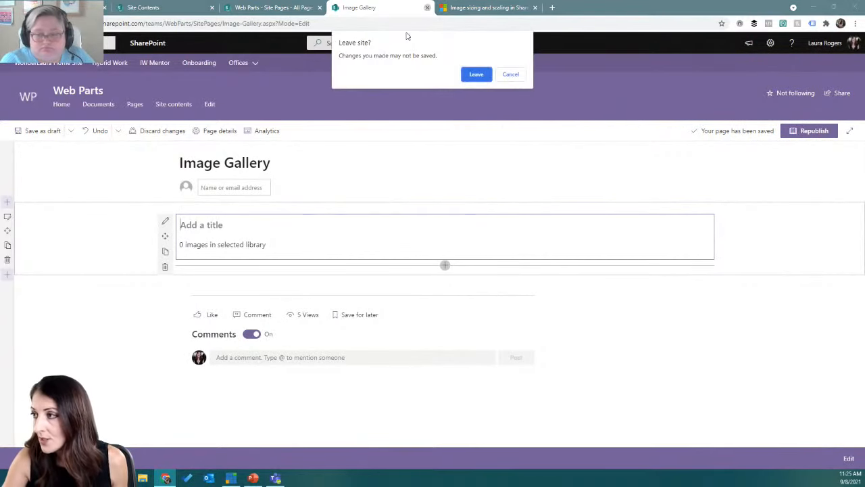
pyautogui.click(475, 73)
pyautogui.hotkey('alt', 'Tab')
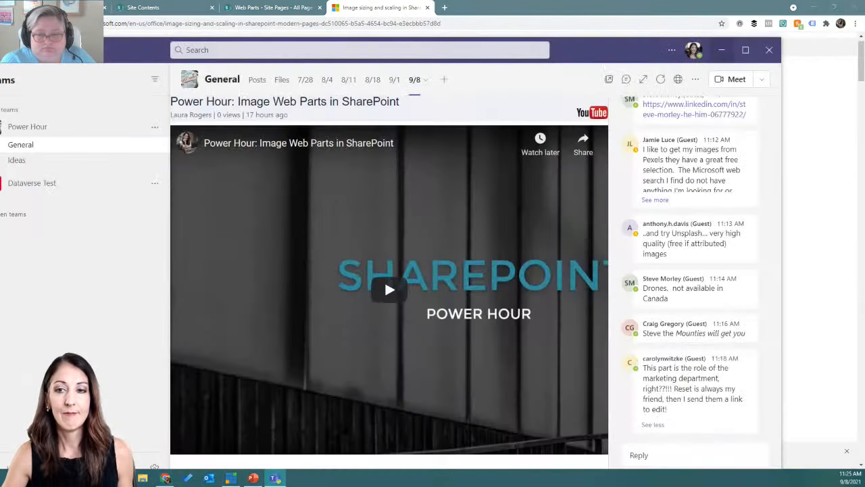
pyautogui.hotkey('alt', 'Tab')
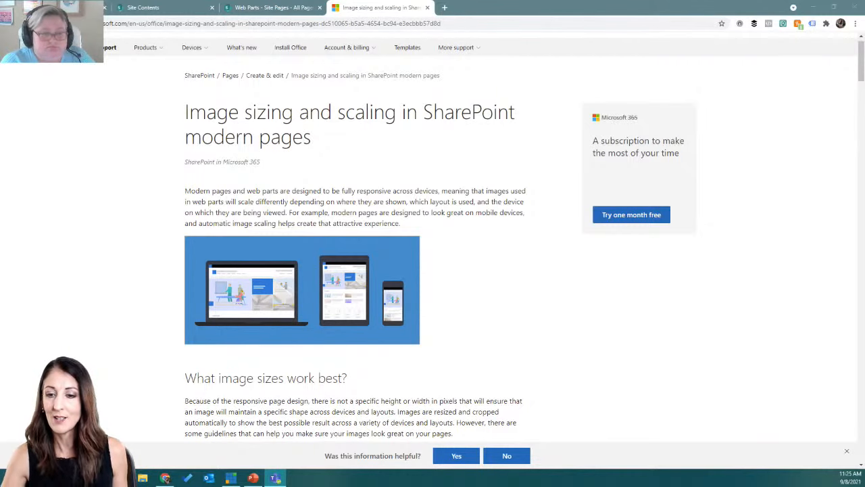
# Return to the Site Pages library and open the Quick Links page.
pyautogui.click(98, 188)
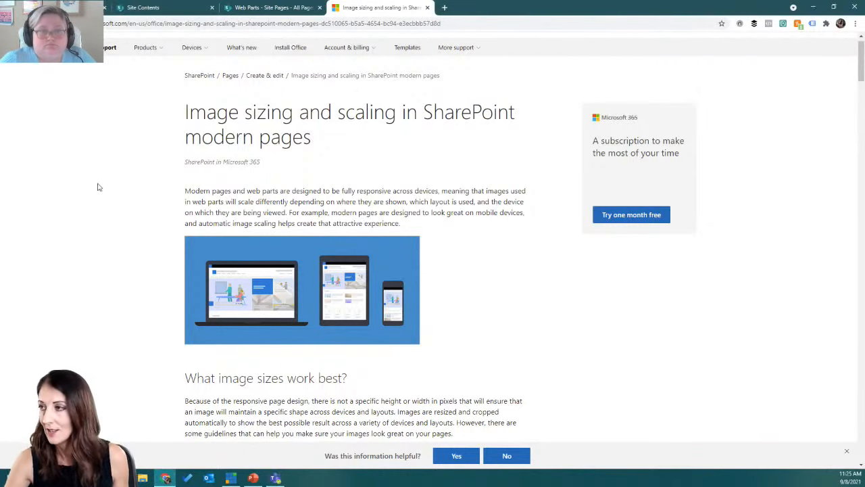
pyautogui.click(270, 8)
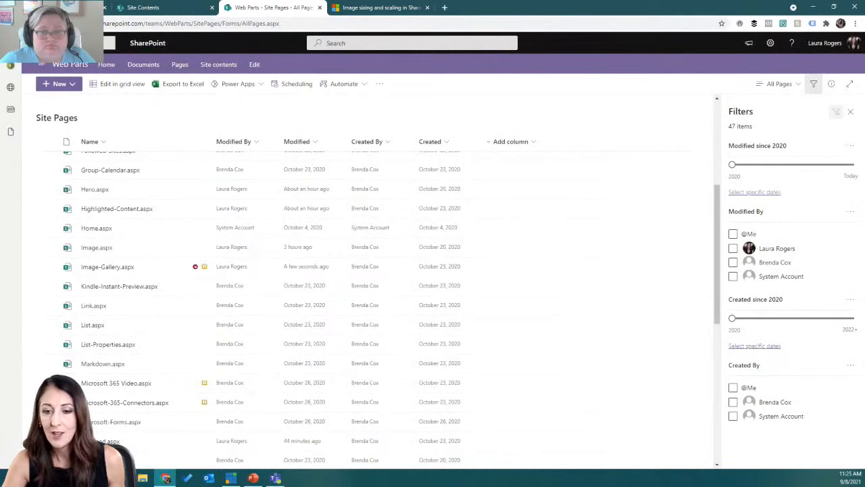
pyautogui.hotkey('alt', 'Tab')
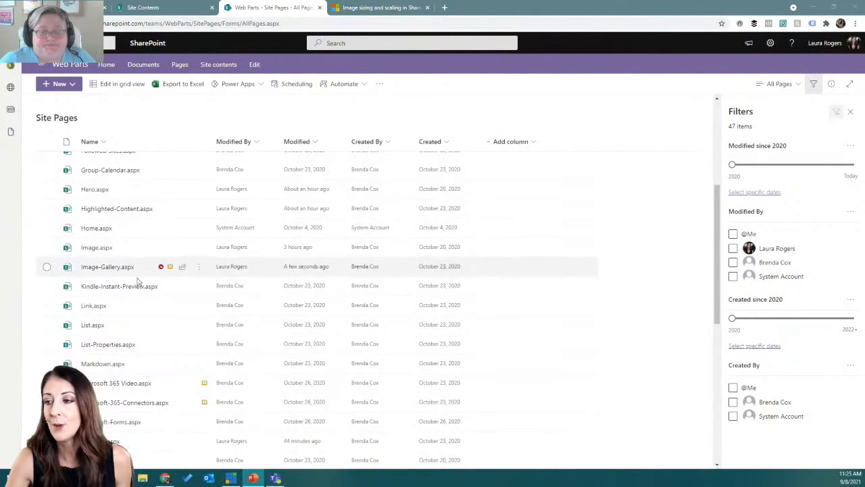
pyautogui.scroll(-5, 129, 424)
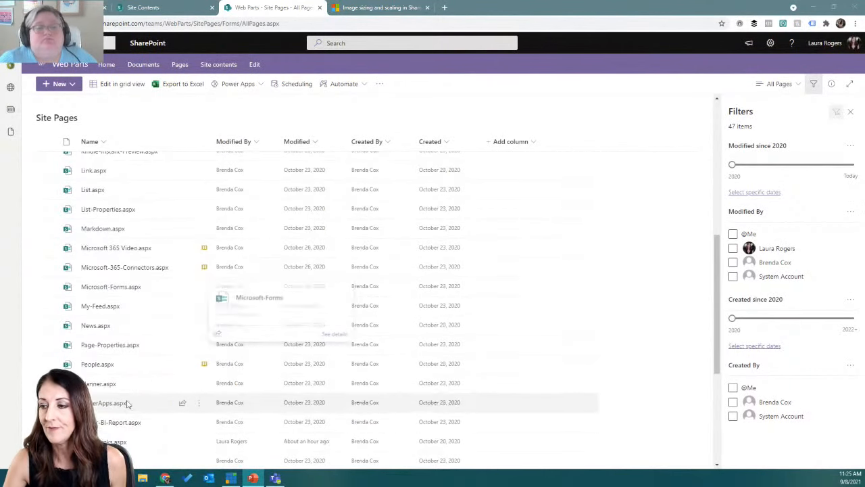
pyautogui.click(104, 352)
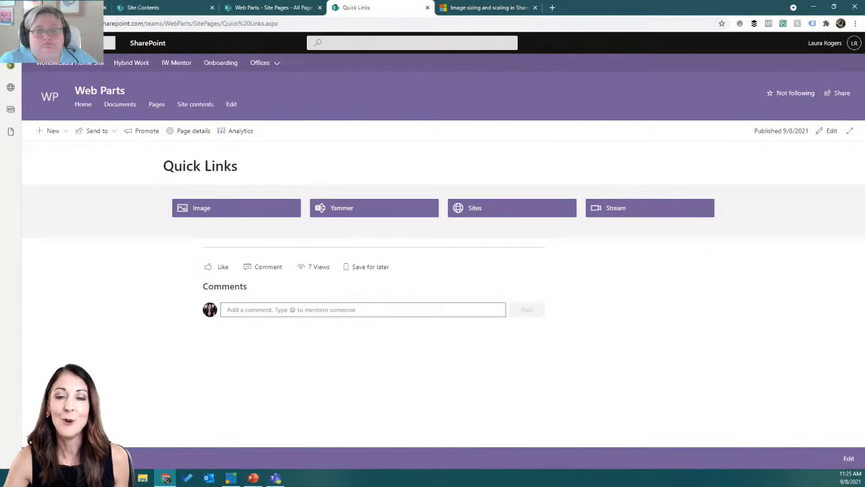
# Edit the page, change the Image quick link's thumbnail to Auto-selected, and save the page as a draft.
pyautogui.click(829, 131)
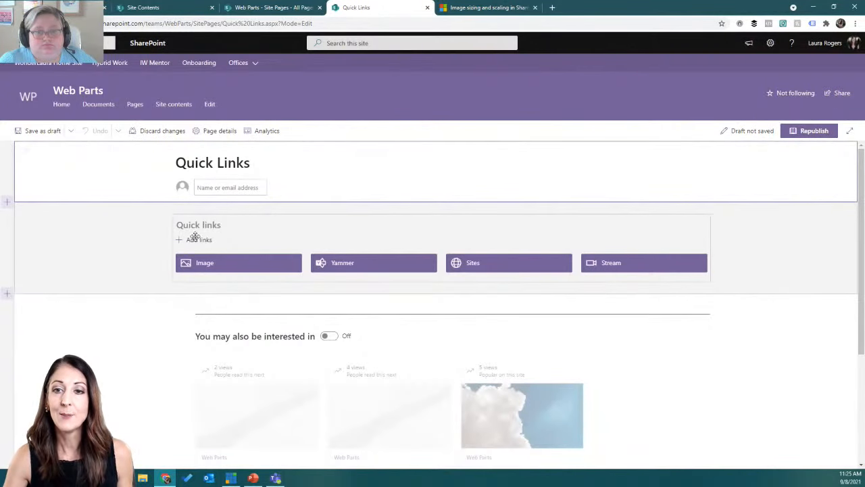
pyautogui.click(204, 239)
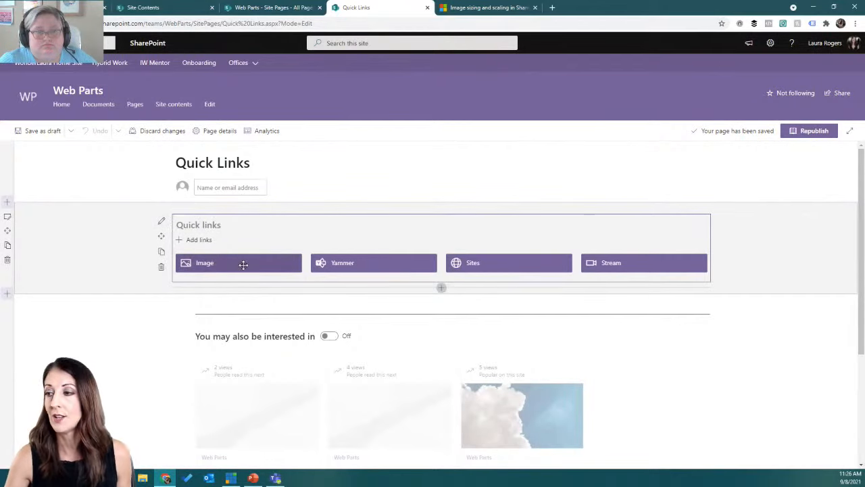
pyautogui.moveTo(244, 265)
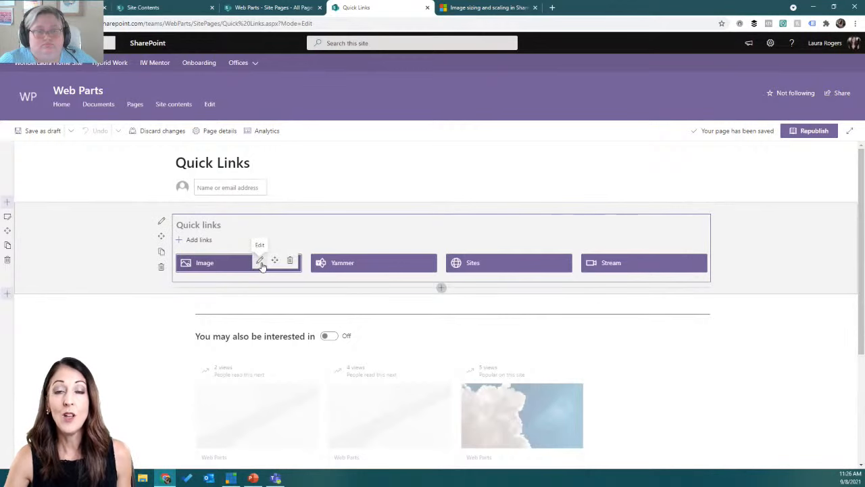
pyautogui.click(261, 262)
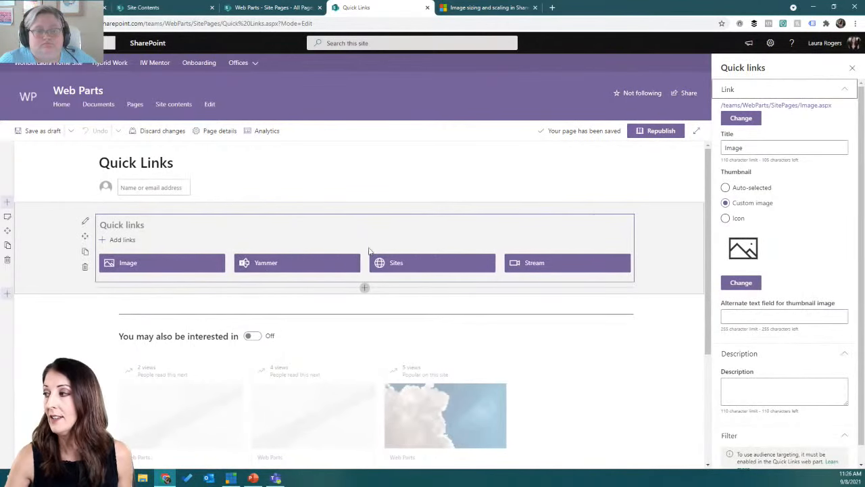
pyautogui.click(726, 189)
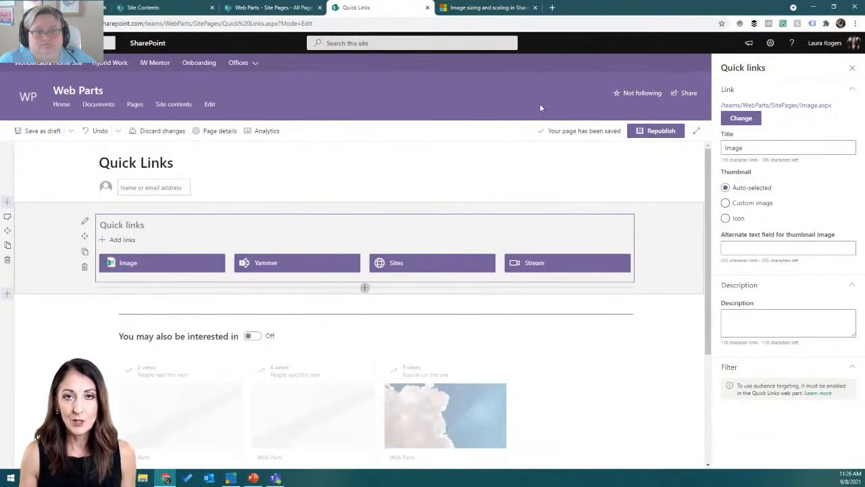
pyautogui.click(851, 71)
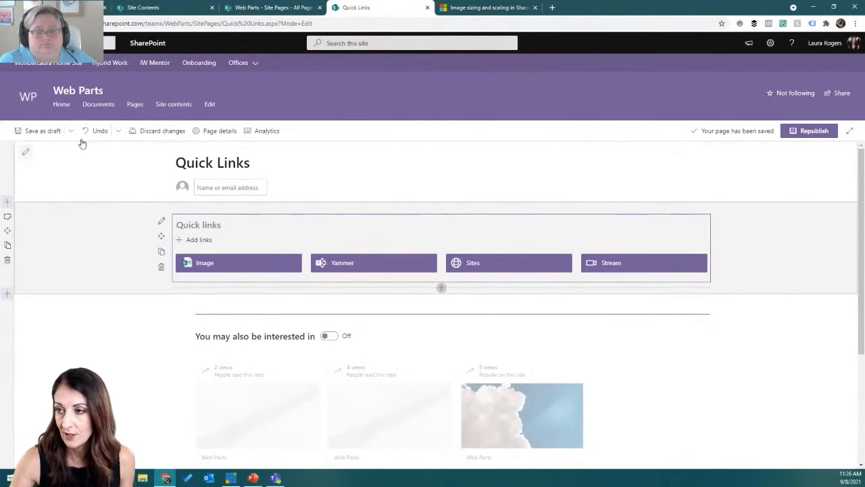
pyautogui.click(42, 132)
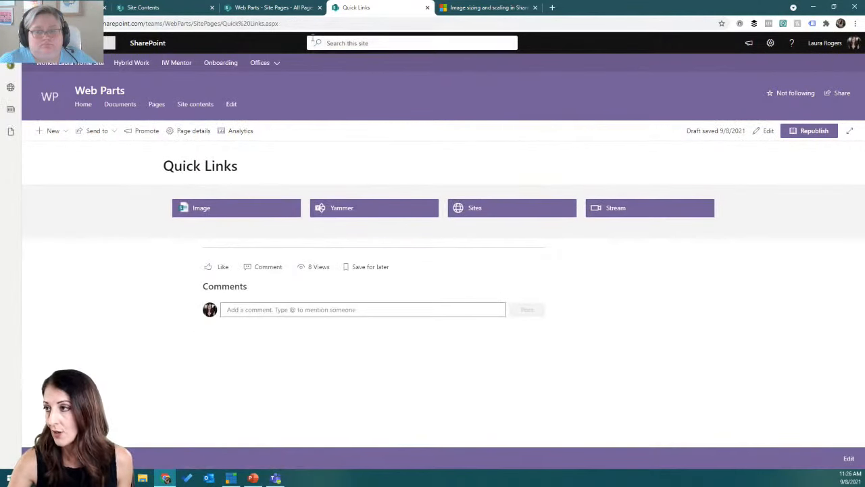
# Go back to the Site Pages library and sort it by Modified from newer to older.
pyautogui.click(283, 10)
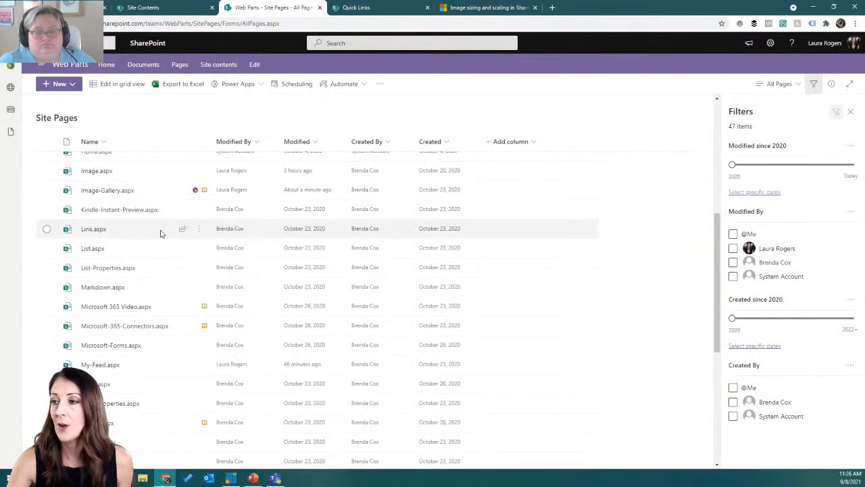
pyautogui.scroll(2, 162, 233)
pyautogui.click(305, 142)
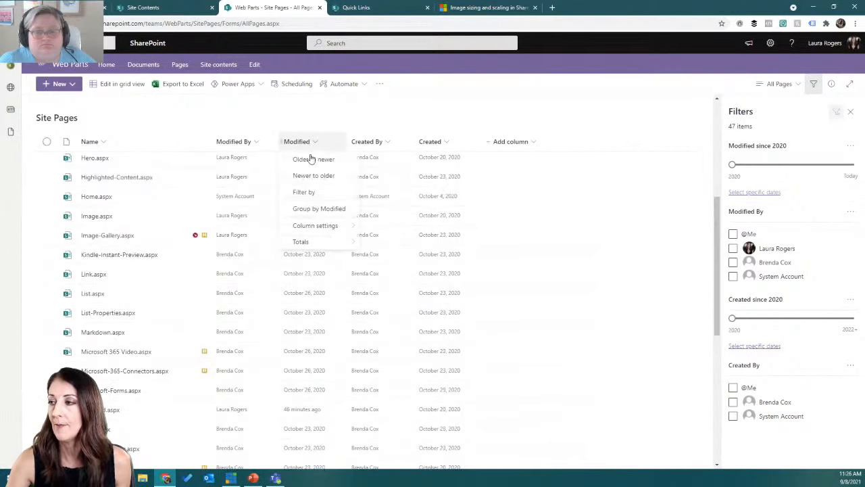
pyautogui.click(313, 175)
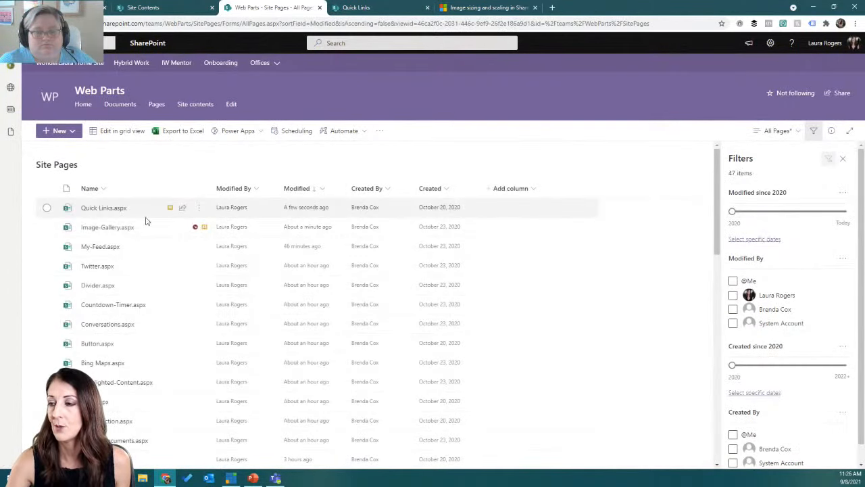
# Open the My Feed page for editing and bring up its page details.
pyautogui.moveTo(140, 248)
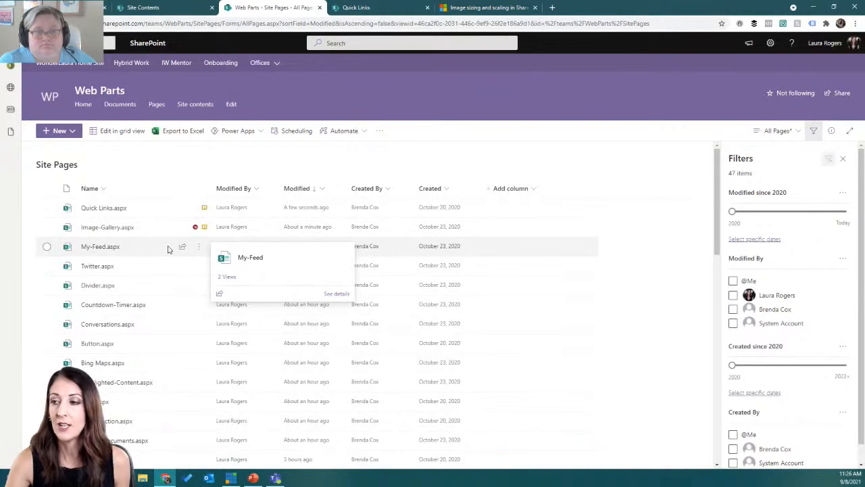
pyautogui.click(100, 247)
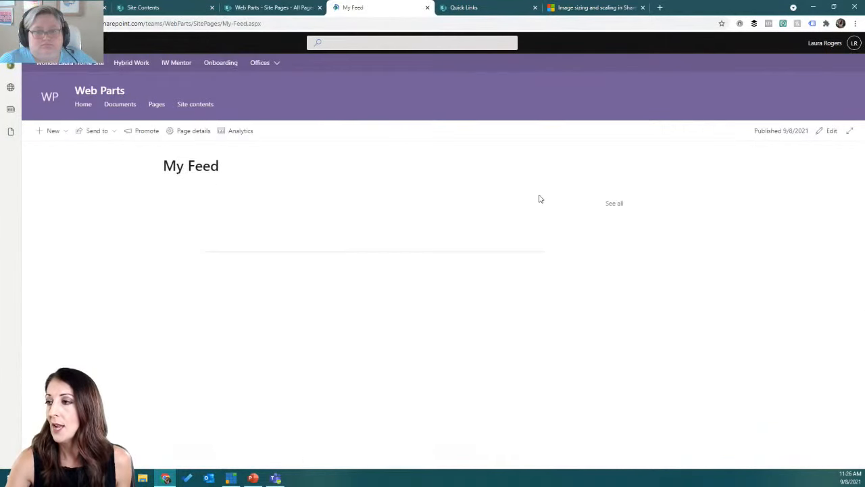
pyautogui.click(830, 131)
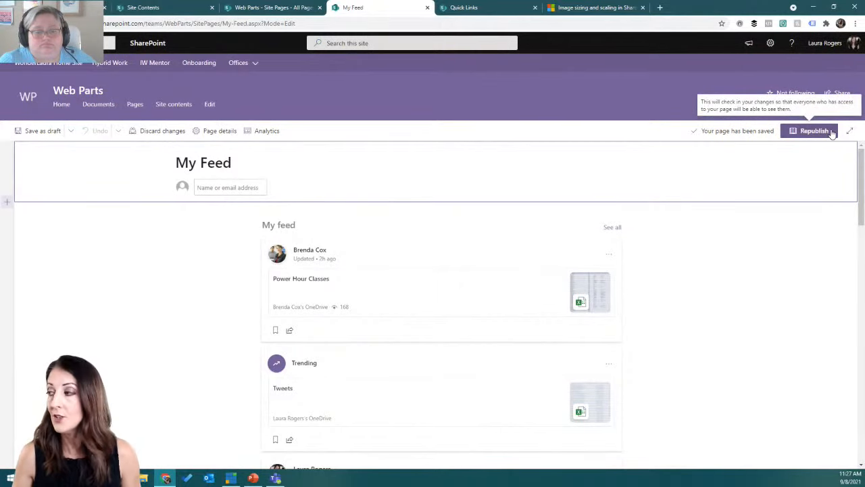
pyautogui.click(222, 131)
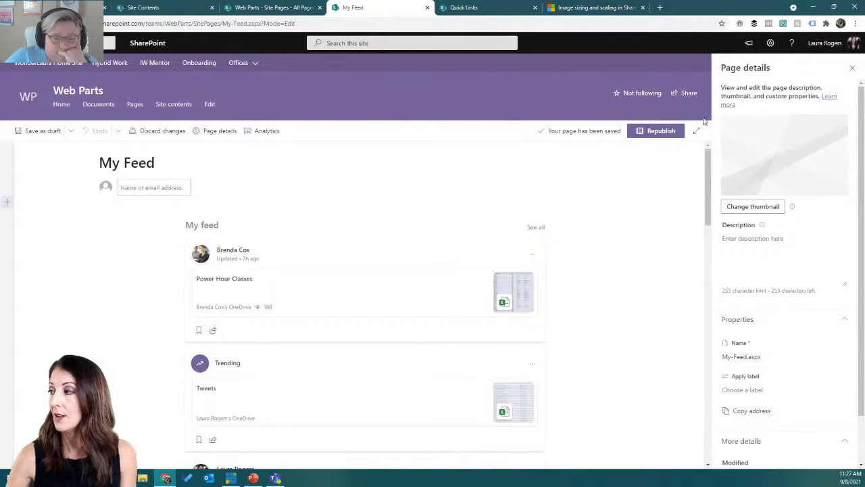
pyautogui.click(761, 206)
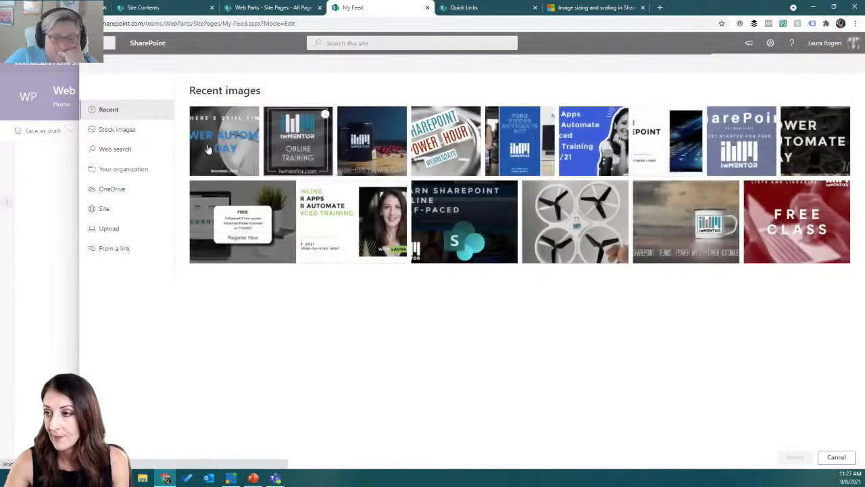
pyautogui.click(137, 133)
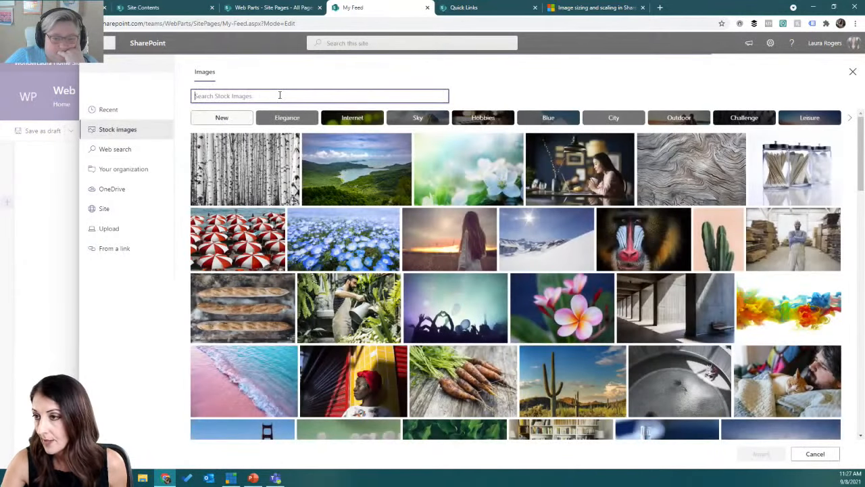
pyautogui.click(852, 71)
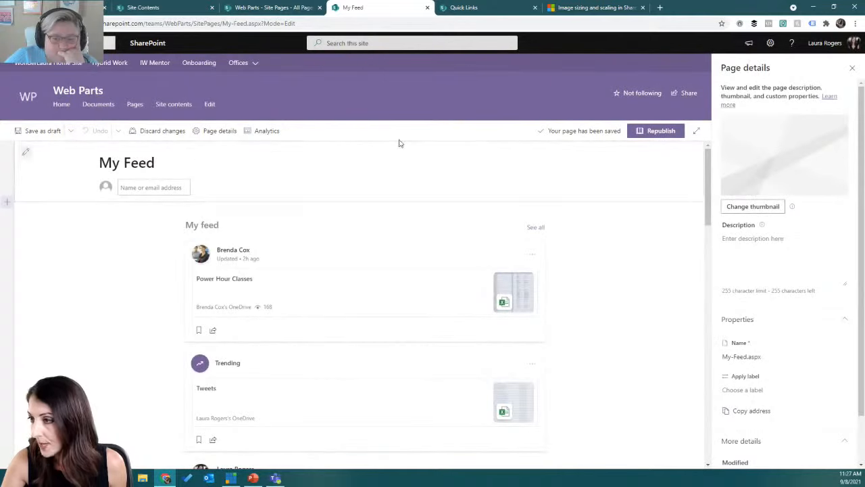
# Change the page thumbnail to the caramel cupcakes stock image, found by searching for "eat".
pyautogui.click(751, 207)
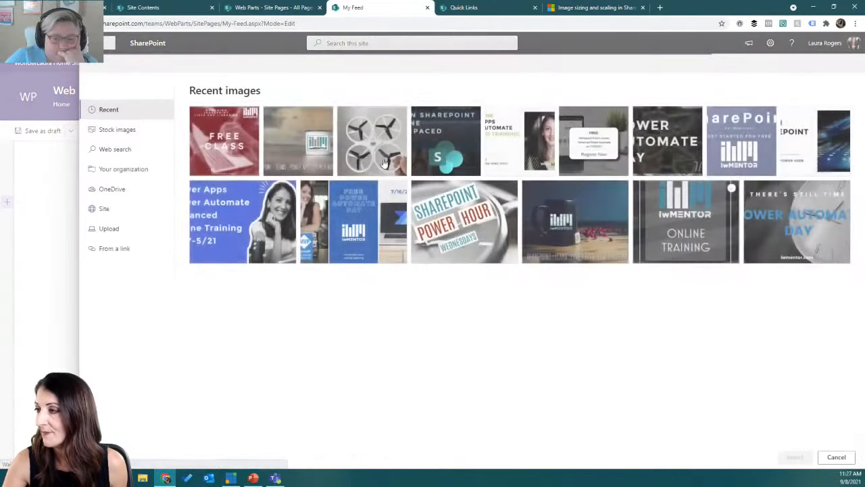
pyautogui.click(128, 131)
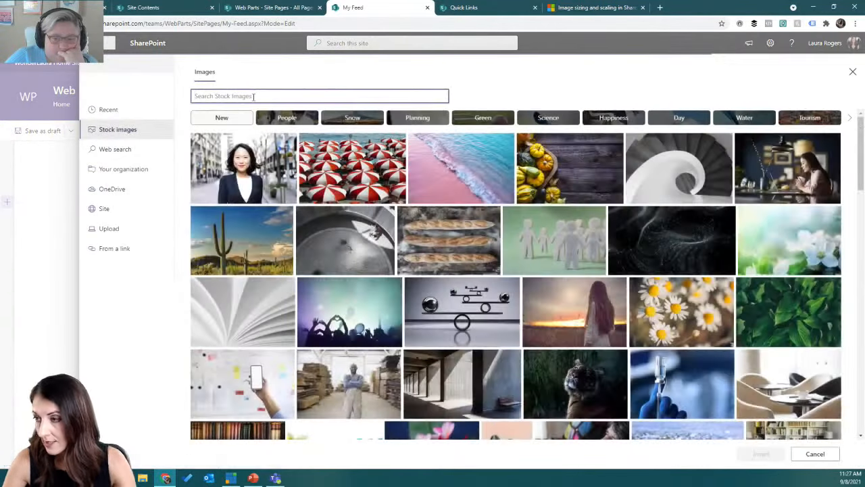
pyautogui.write('eat')
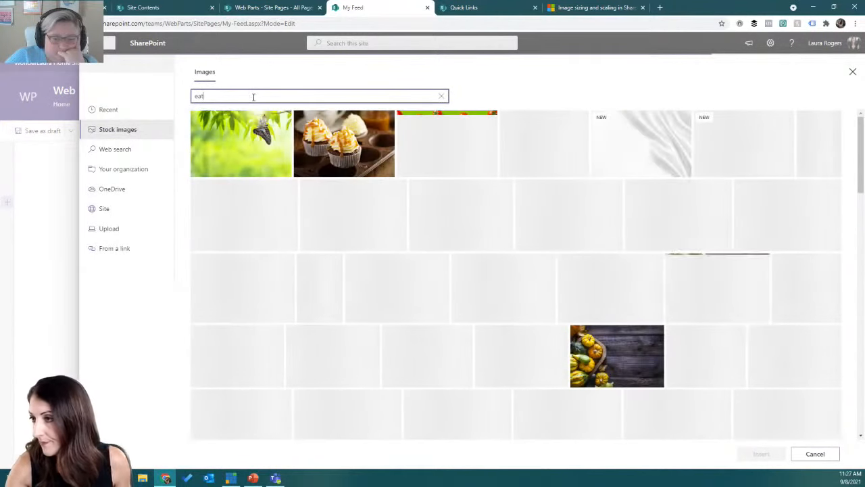
pyautogui.click(337, 150)
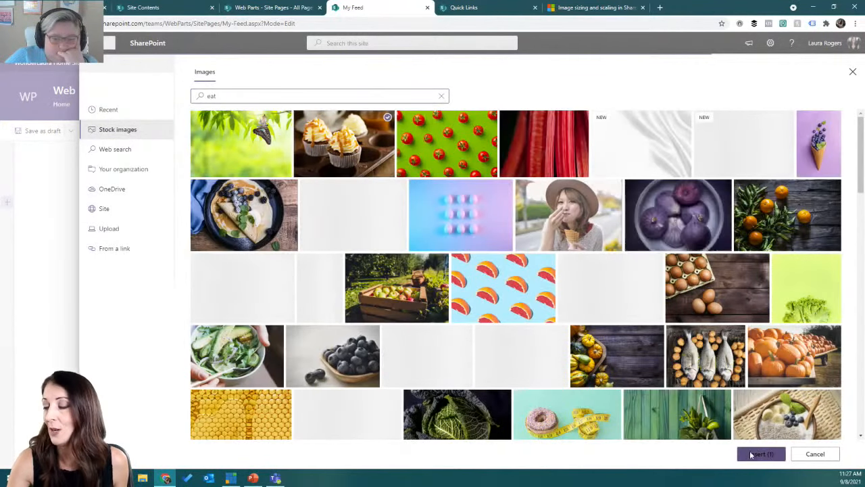
pyautogui.click(753, 455)
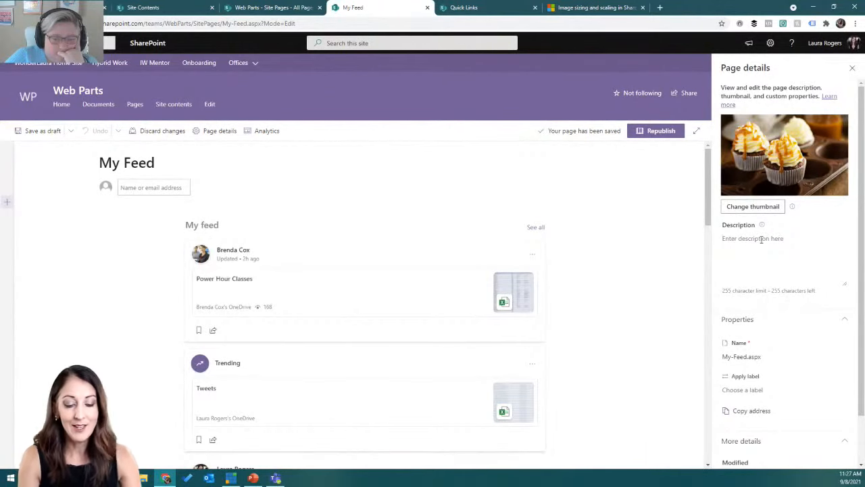
# Enter the page description "This is the my feed web part" and republish the page.
pyautogui.write('This is the my feed web part')
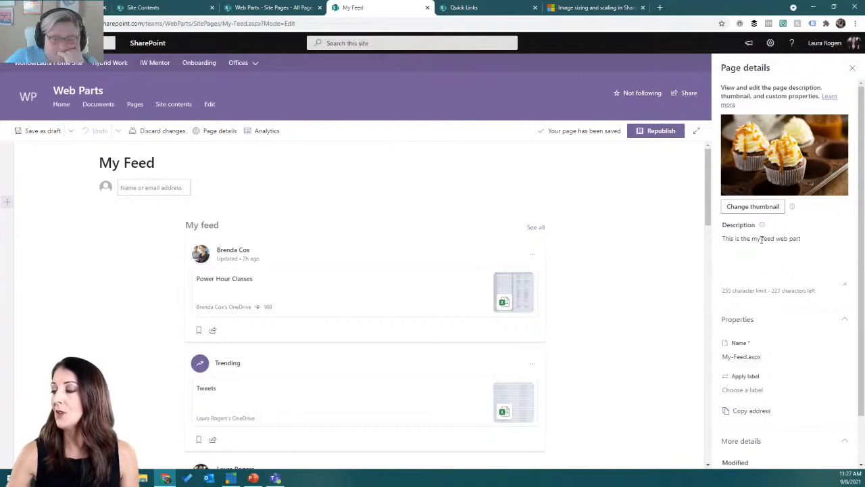
pyautogui.click(852, 68)
pyautogui.click(808, 130)
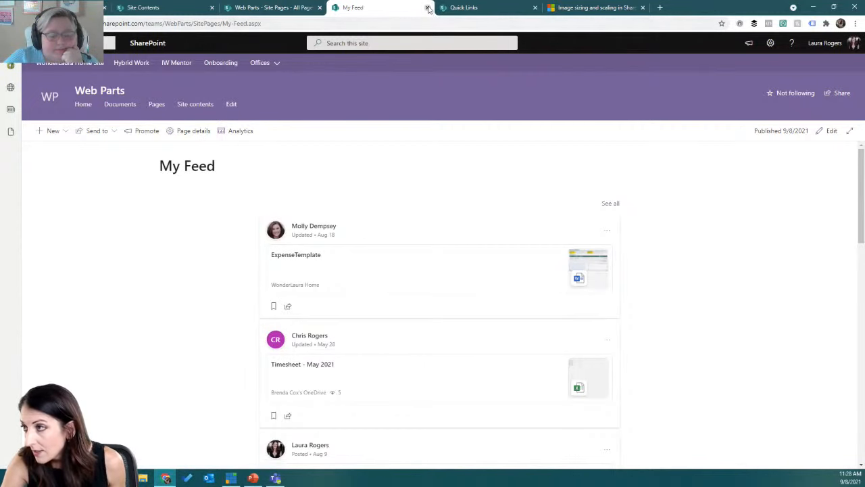
# Close the My Feed page and open the Twitter page from Site Pages for editing.
pyautogui.hotkey('ctrl', 'w')
pyautogui.click(198, 267)
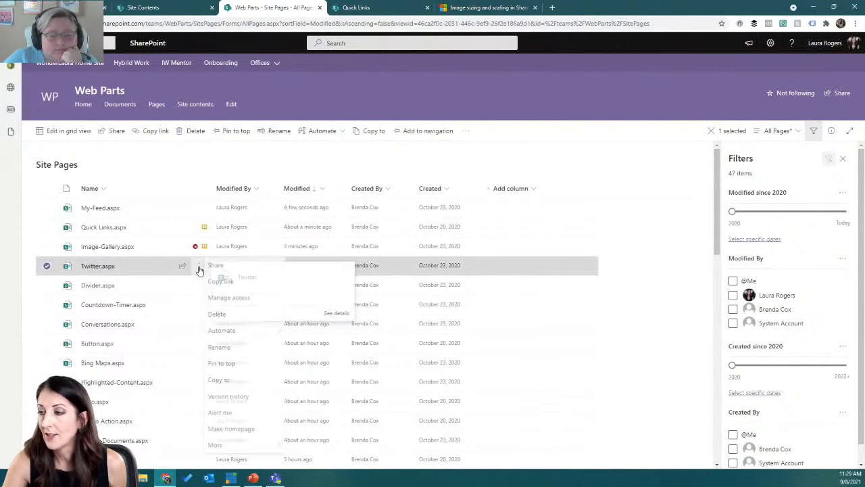
pyautogui.click(111, 266)
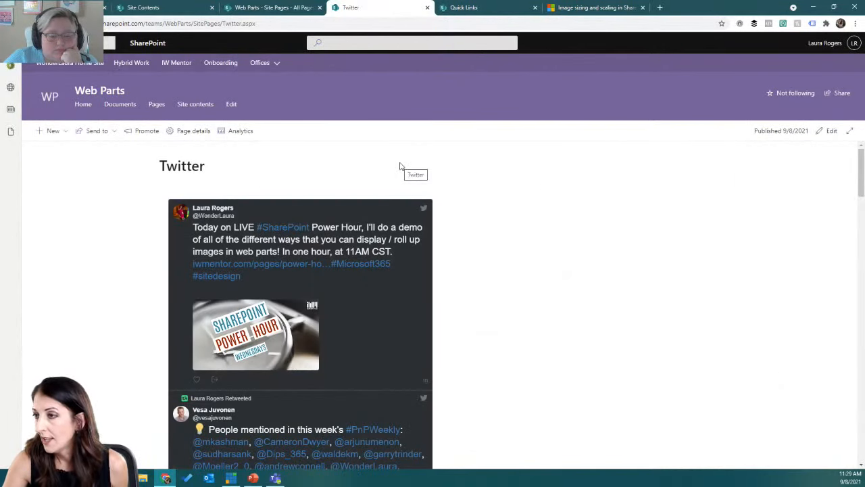
pyautogui.click(830, 130)
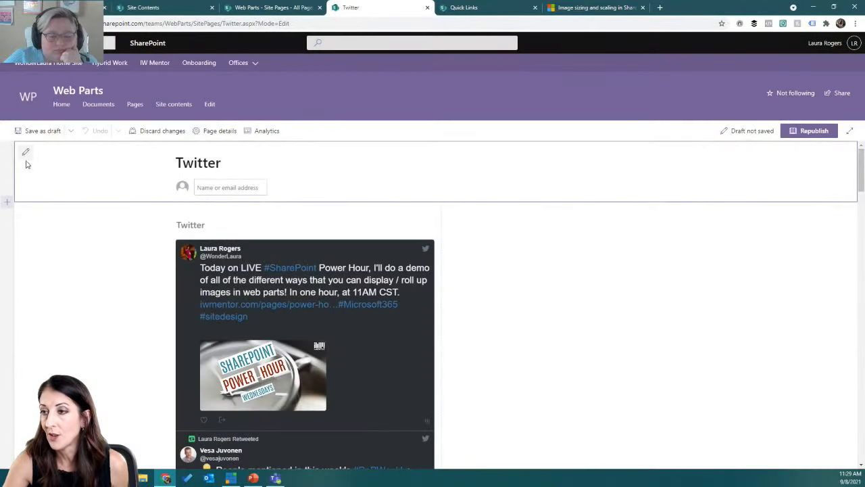
# Give the Twitter page's title area the Image and title layout with the white owl stock image, found by searching for "bird".
pyautogui.click(25, 156)
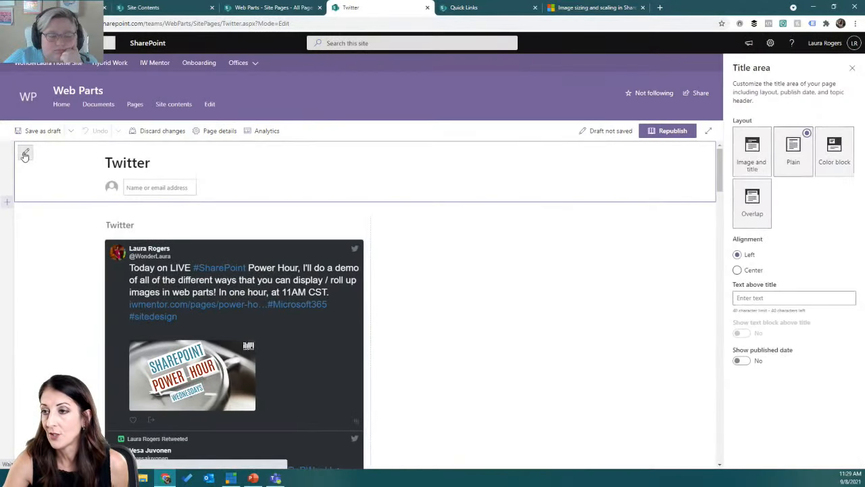
pyautogui.click(743, 150)
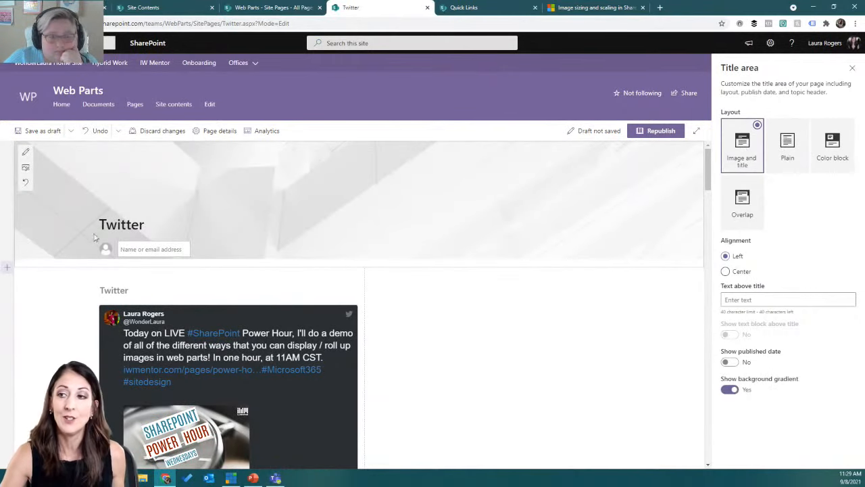
pyautogui.click(24, 169)
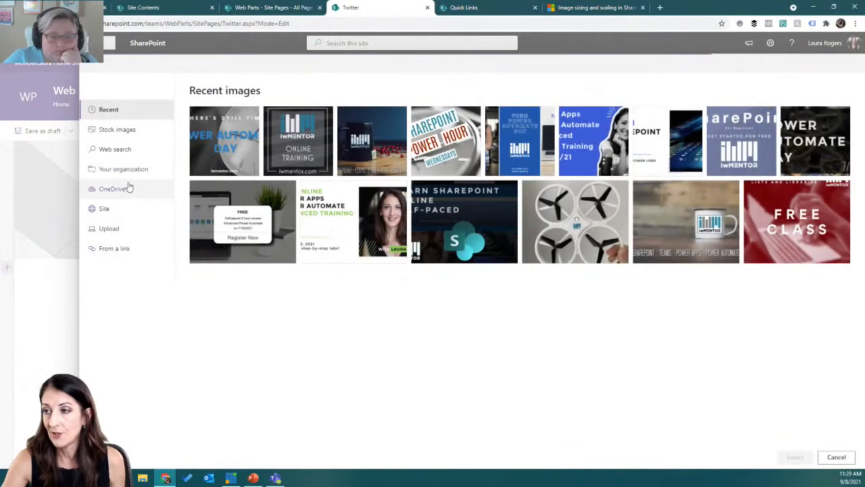
pyautogui.click(122, 130)
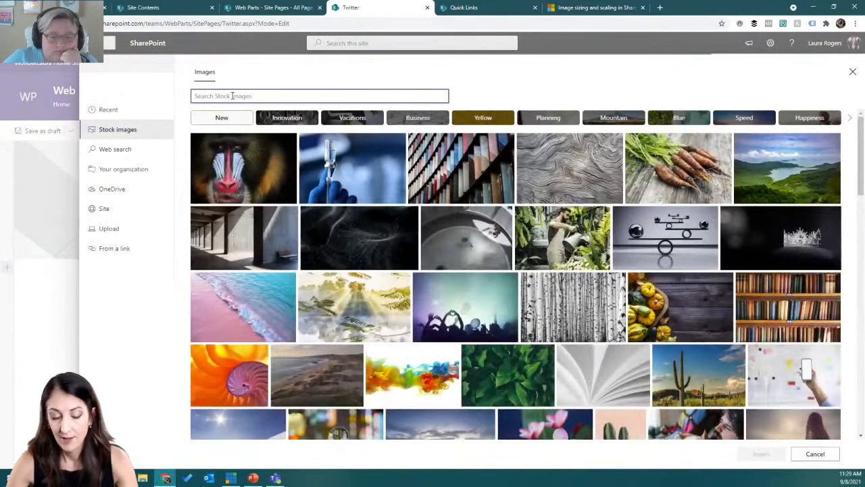
pyautogui.write('twitter')
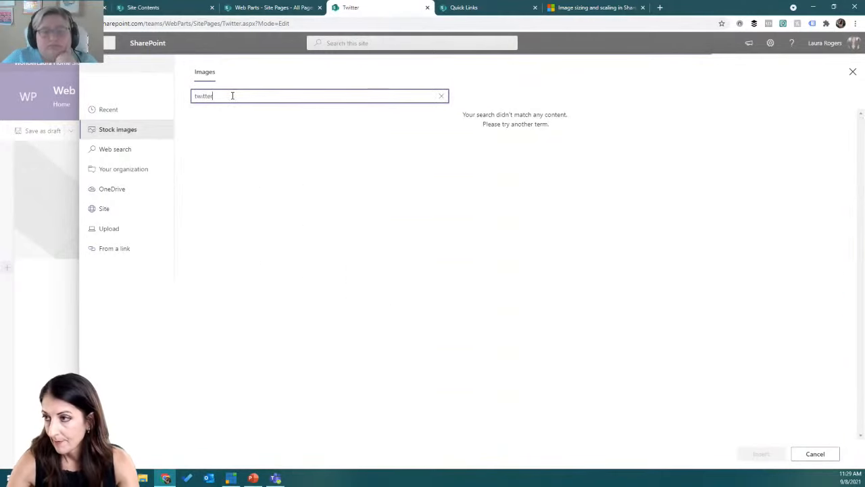
pyautogui.moveTo(232, 95); pyautogui.dragTo(194, 96)
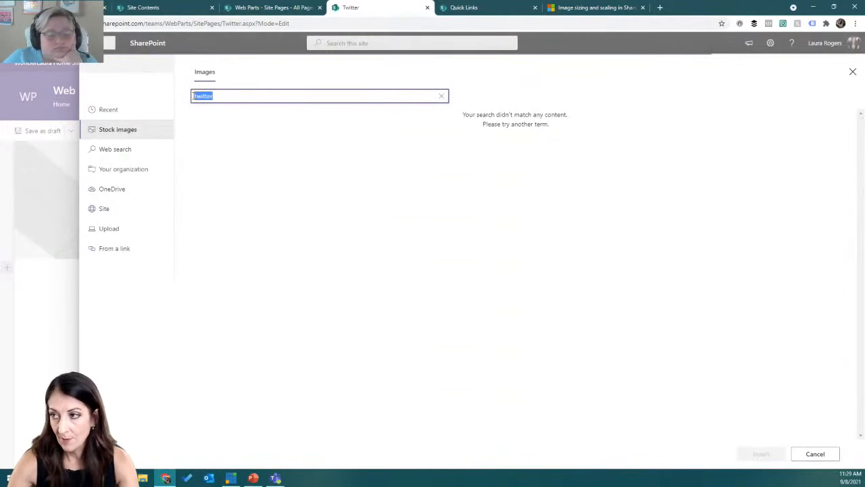
pyautogui.write('bird')
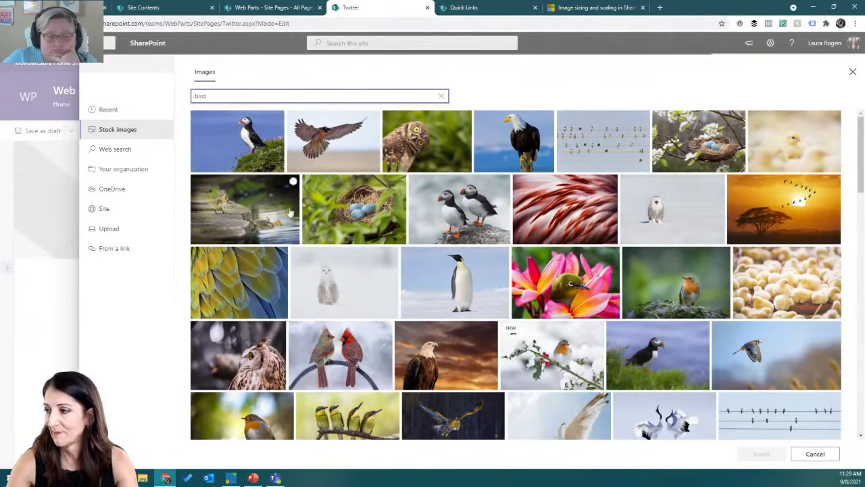
pyautogui.click(387, 309)
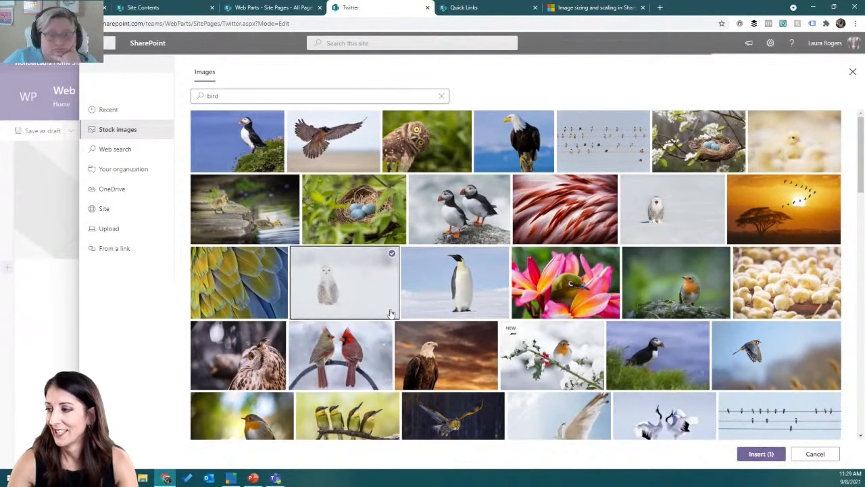
pyautogui.click(761, 454)
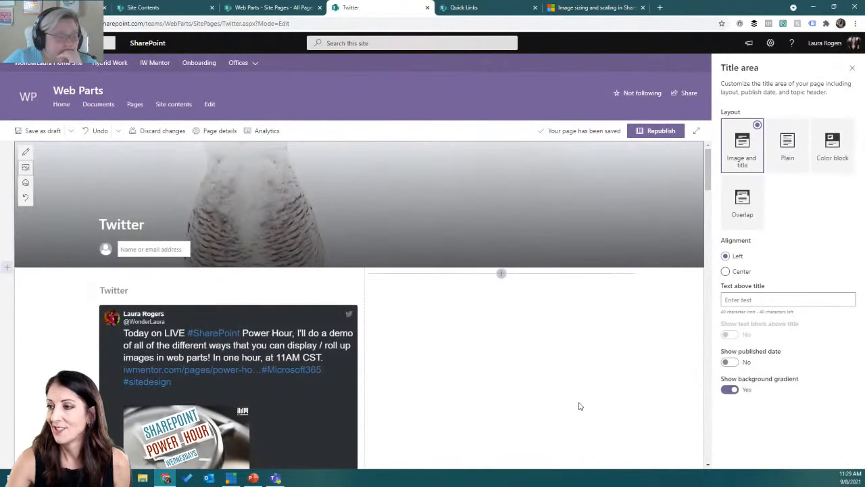
# Set the focal point of the title area image so the owl's face is in view, and republish the page.
pyautogui.click(26, 183)
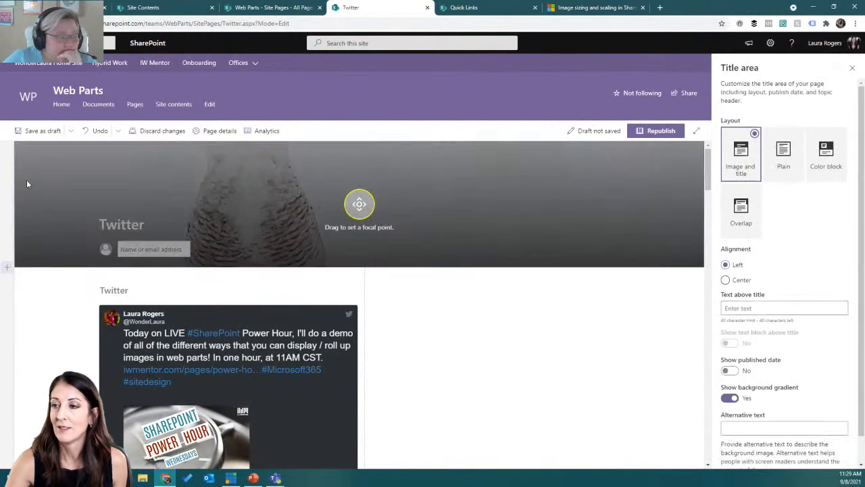
pyautogui.moveTo(356, 206); pyautogui.dragTo(349, 181)
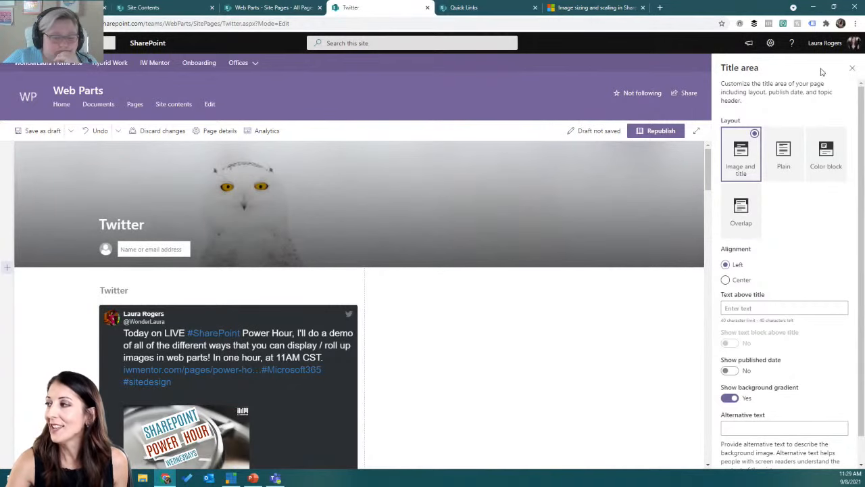
pyautogui.click(852, 68)
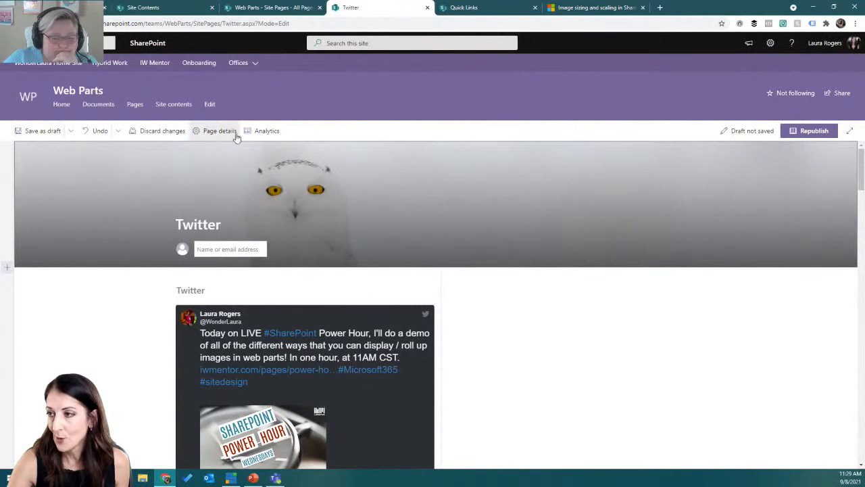
pyautogui.click(816, 133)
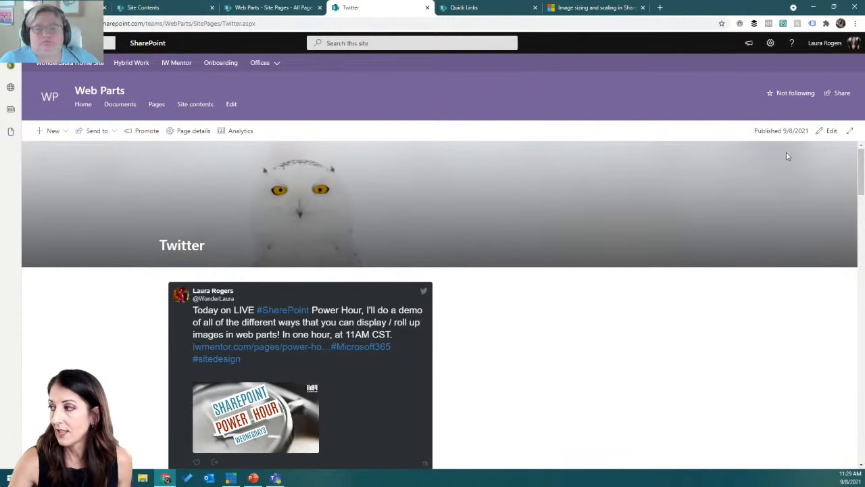
# Reopen the Twitter page for editing, review the thumbnail and description in its page details, and republish it.
pyautogui.click(831, 131)
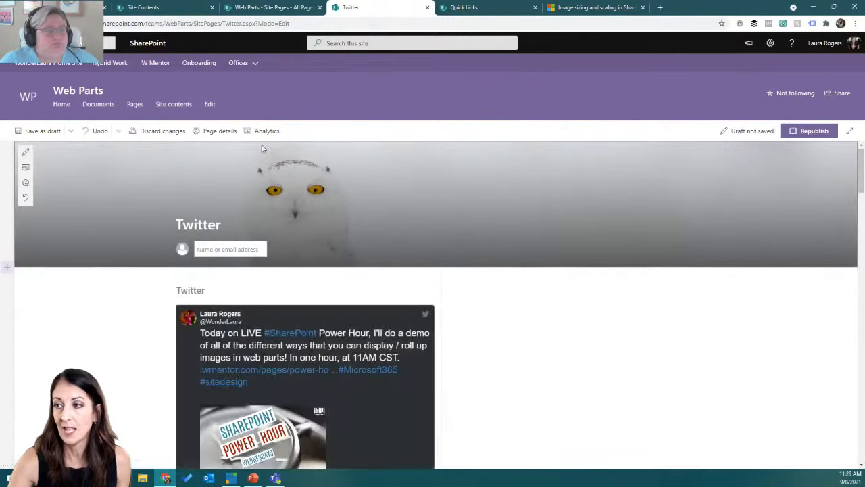
pyautogui.click(228, 134)
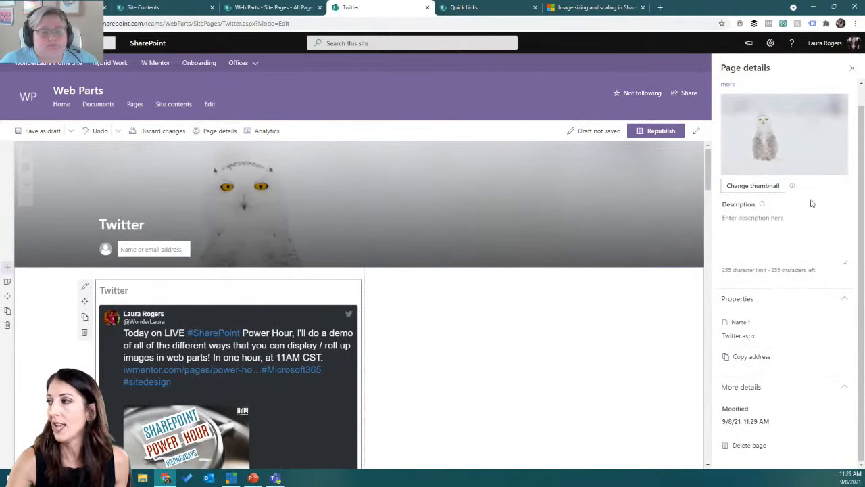
pyautogui.scroll(-1, 784, 233)
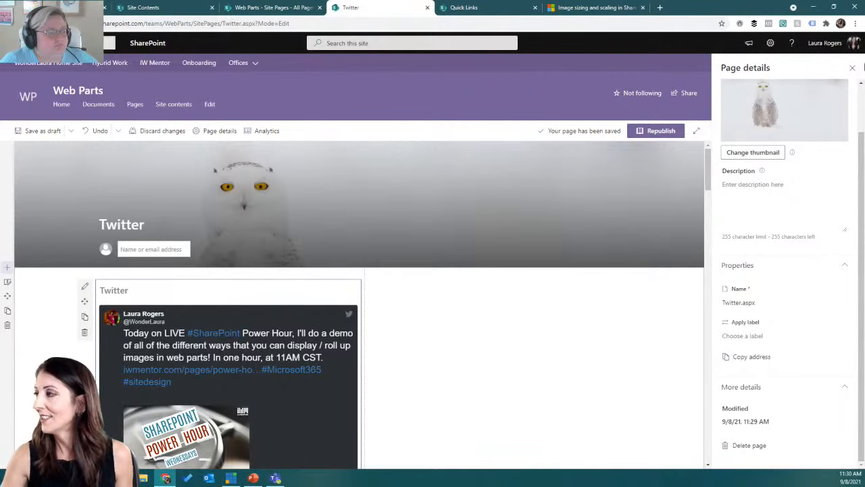
pyautogui.click(852, 67)
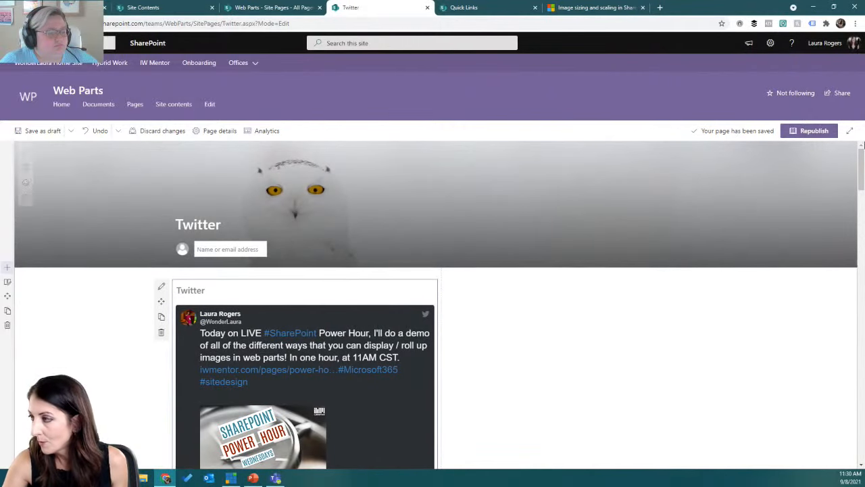
pyautogui.click(821, 129)
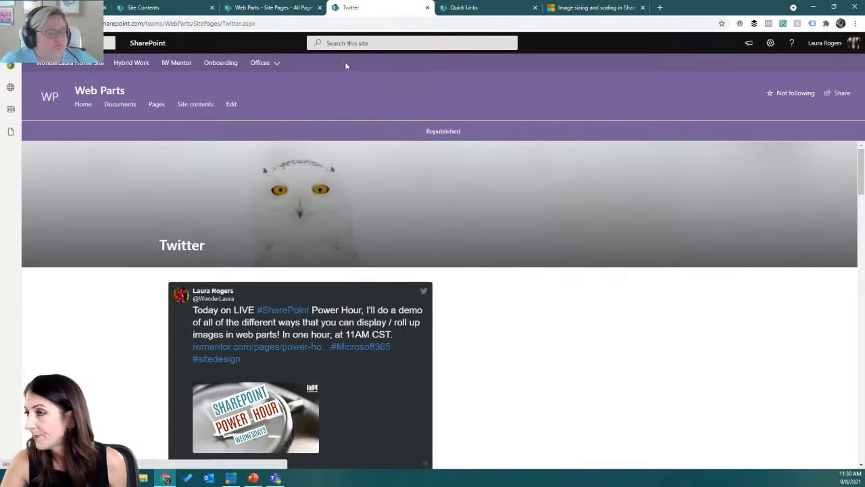
# Close the Twitter page and open the Quick Links page for editing with its quick links web part settings.
pyautogui.click(427, 8)
pyautogui.click(375, 6)
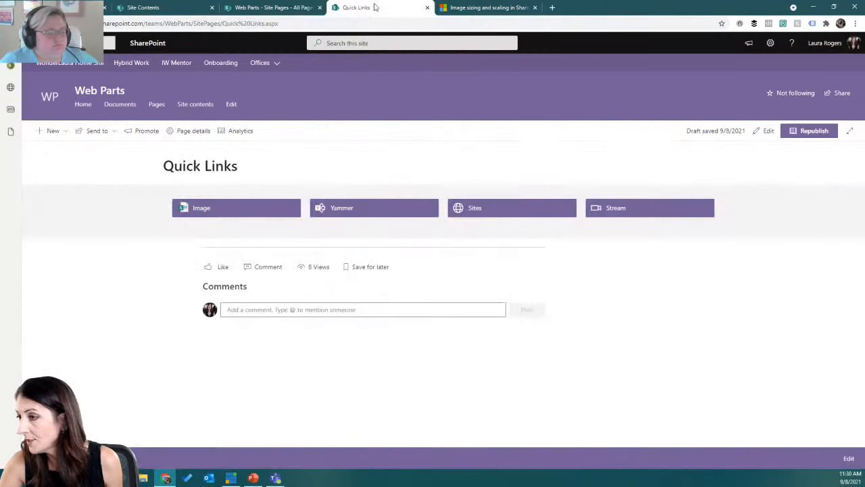
pyautogui.click(762, 132)
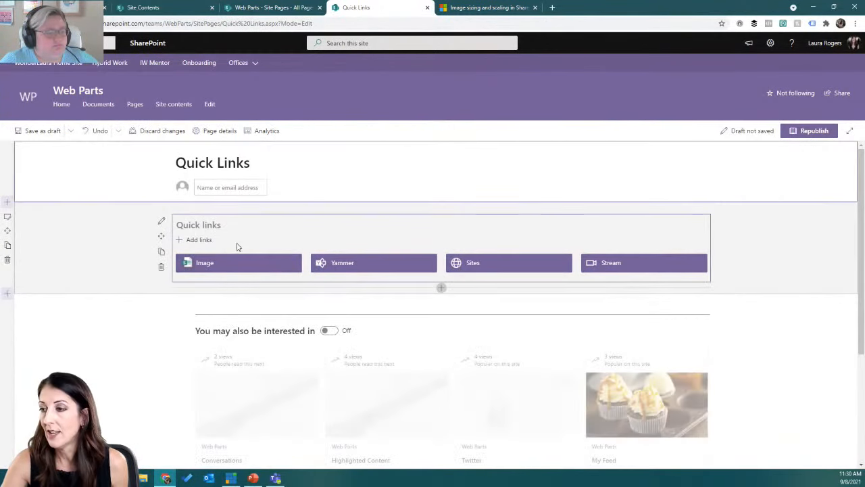
pyautogui.click(161, 221)
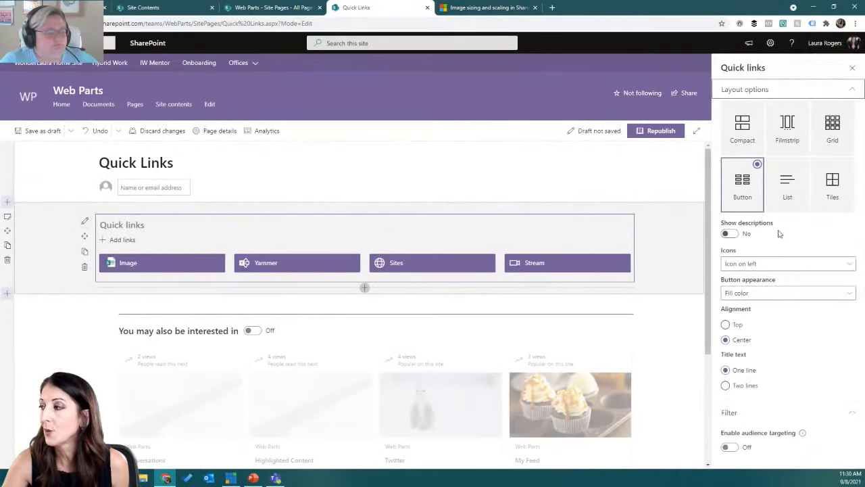
# Compare the Tiles, Filmstrip, Compact, Button and List layouts of the quick links web part and set it to Grid.
pyautogui.click(834, 135)
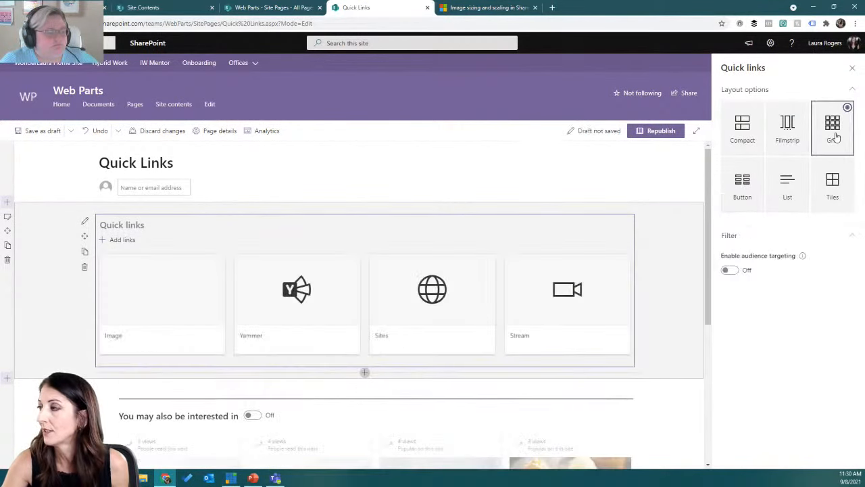
pyautogui.click(843, 196)
pyautogui.click(832, 135)
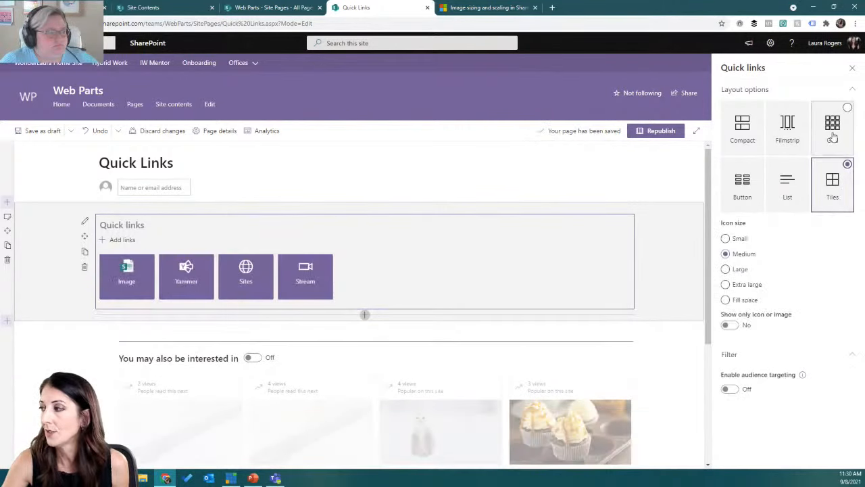
pyautogui.click(791, 132)
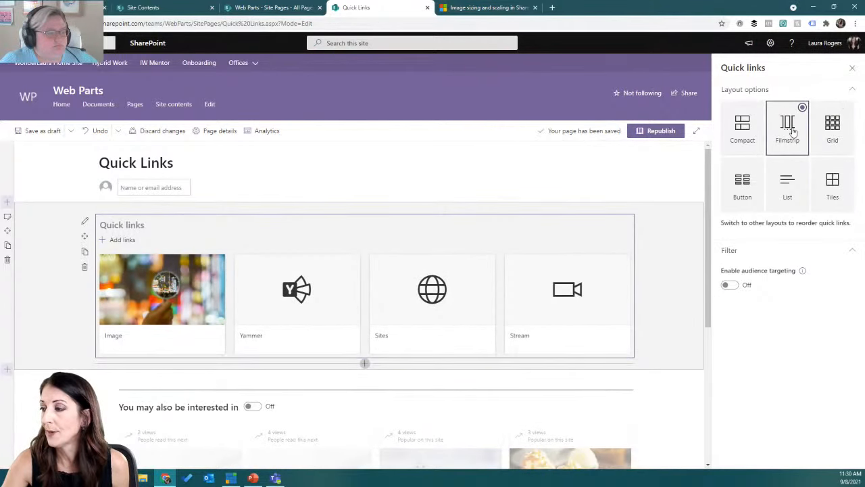
pyautogui.click(747, 129)
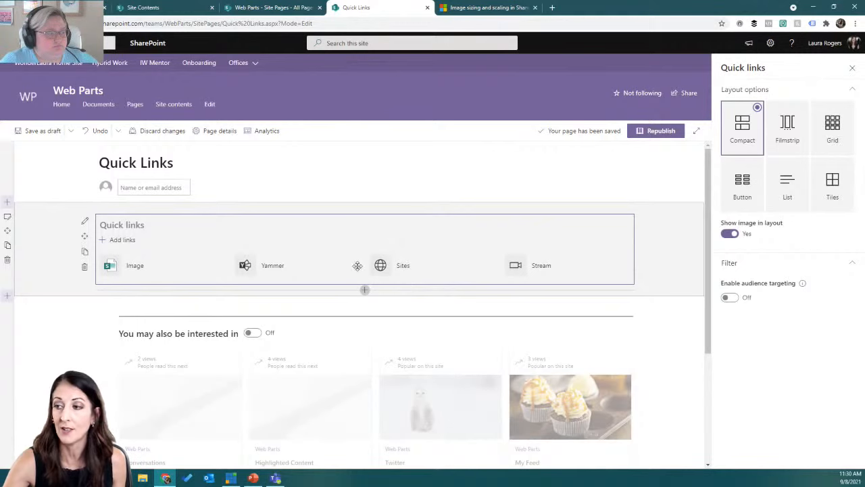
pyautogui.click(779, 143)
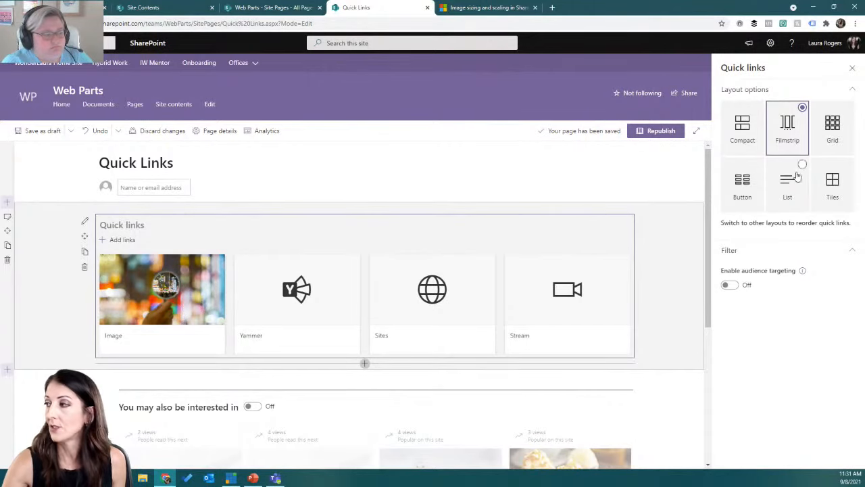
pyautogui.click(838, 132)
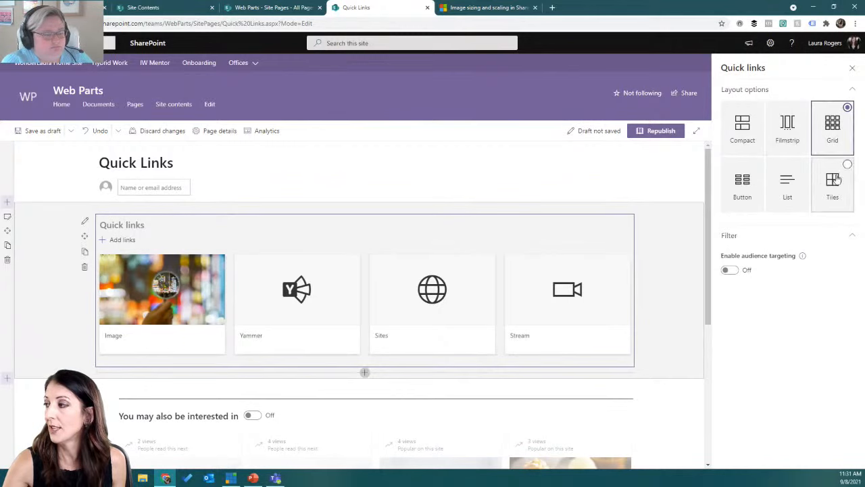
pyautogui.click(742, 189)
pyautogui.click(787, 187)
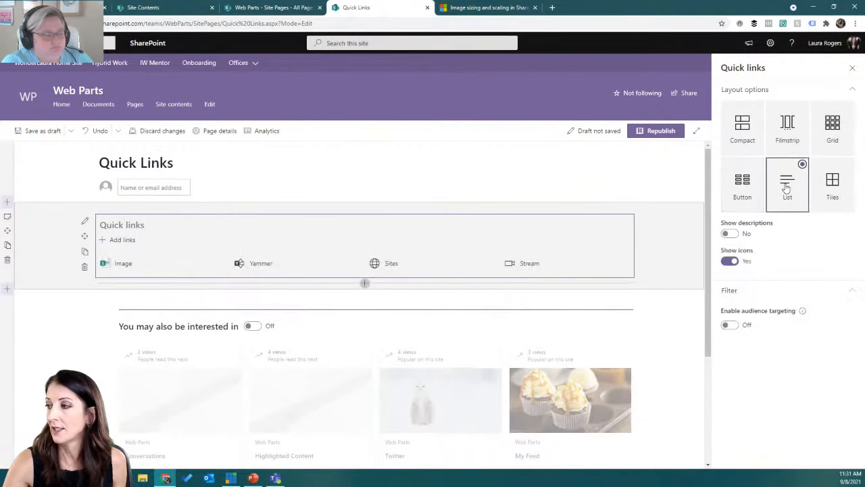
pyautogui.click(829, 188)
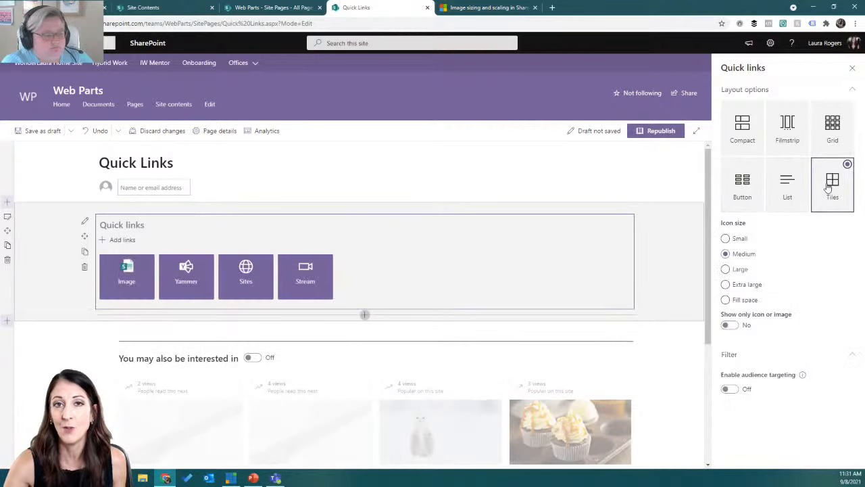
pyautogui.click(832, 135)
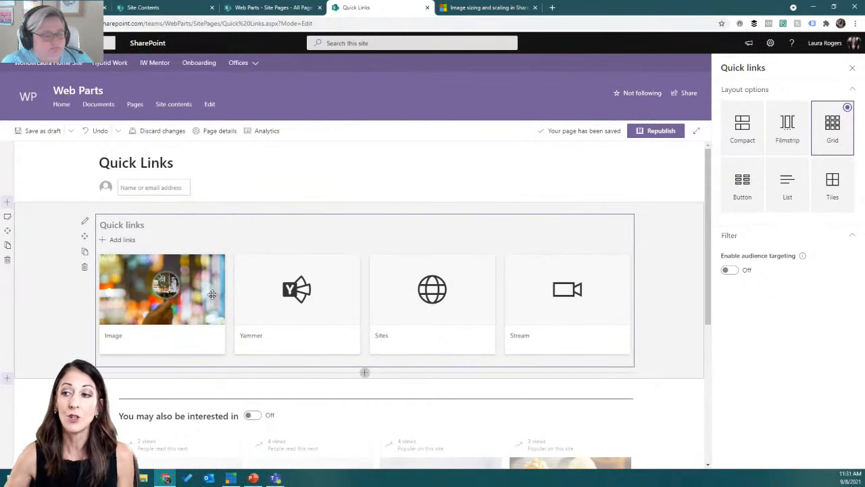
# Add a quick link to the Twitter page, chosen from the recent pages.
pyautogui.moveTo(432, 314)
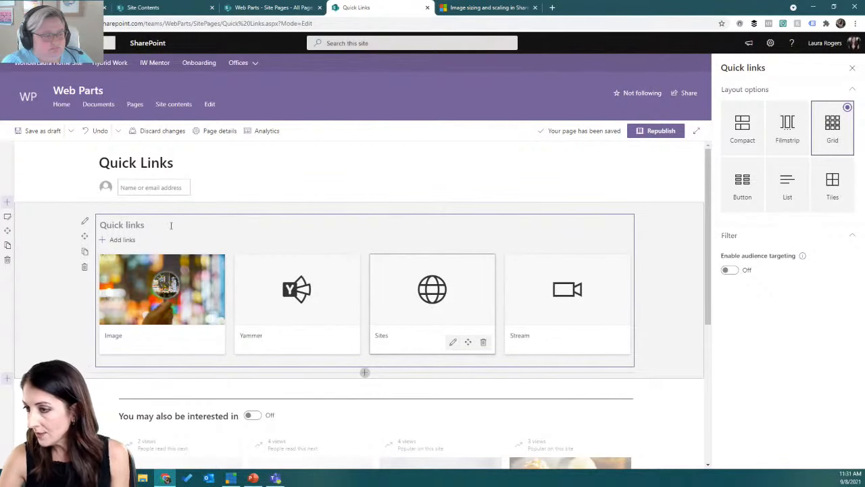
pyautogui.click(121, 241)
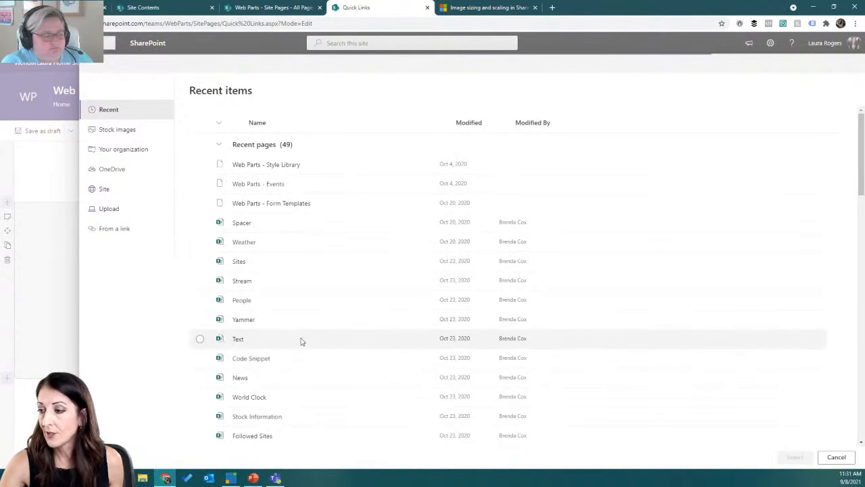
pyautogui.scroll(-6, 302, 341)
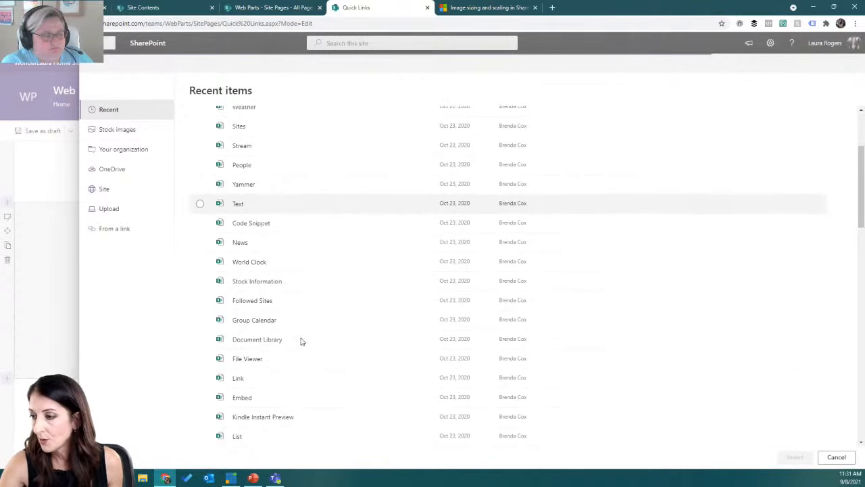
pyautogui.scroll(-3, 302, 342)
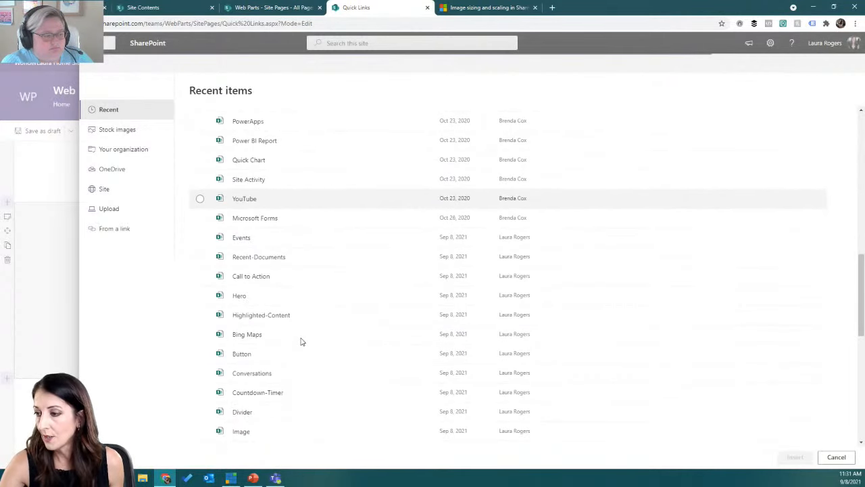
pyautogui.scroll(-2, 302, 341)
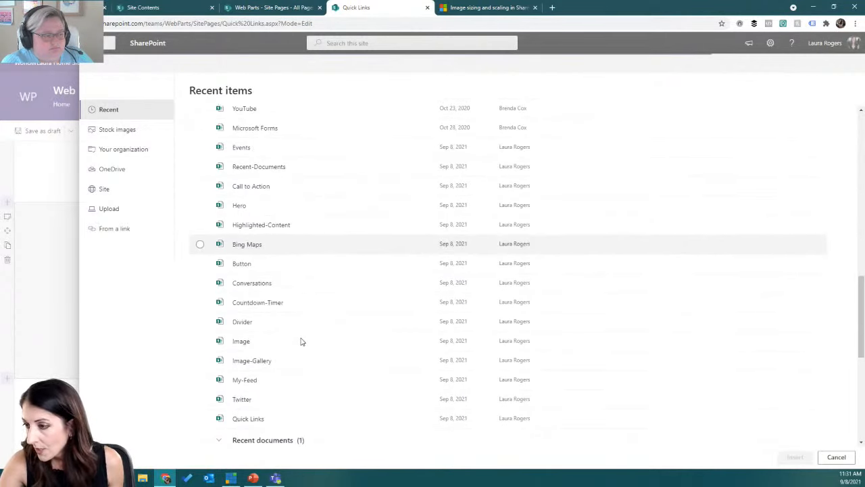
pyautogui.click(242, 399)
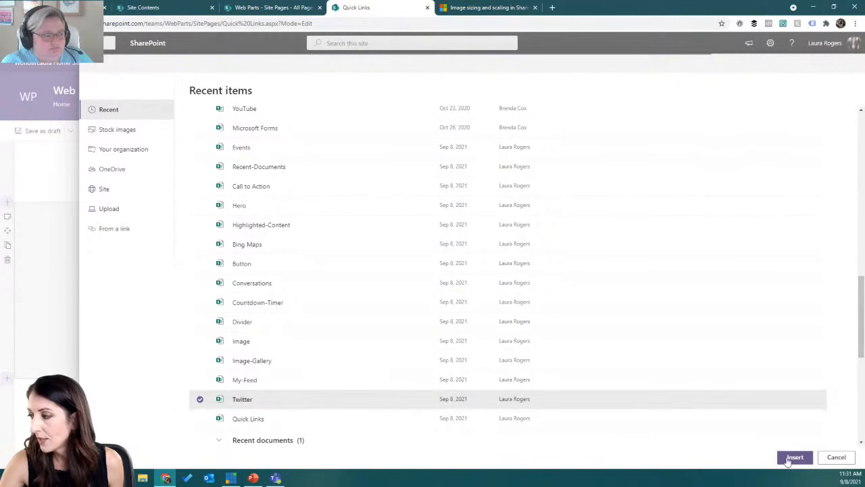
pyautogui.click(794, 457)
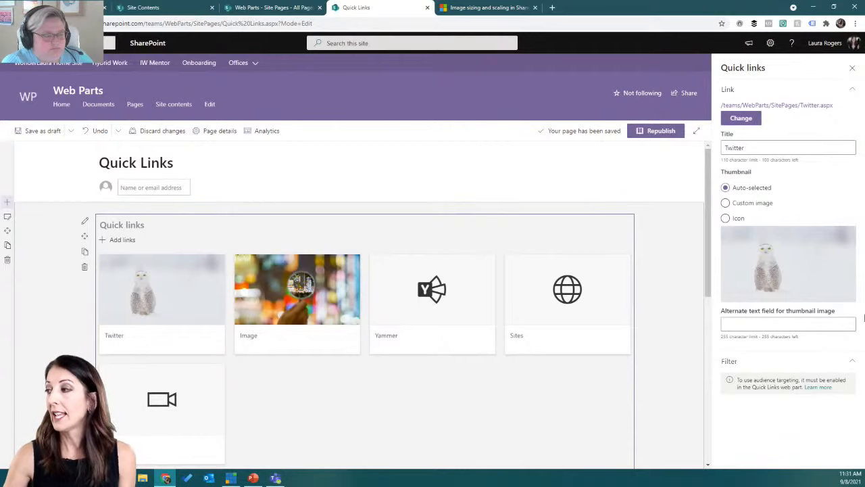
# Switch the Yammer quick link's thumbnail to a custom image and open the image picker.
pyautogui.click(446, 288)
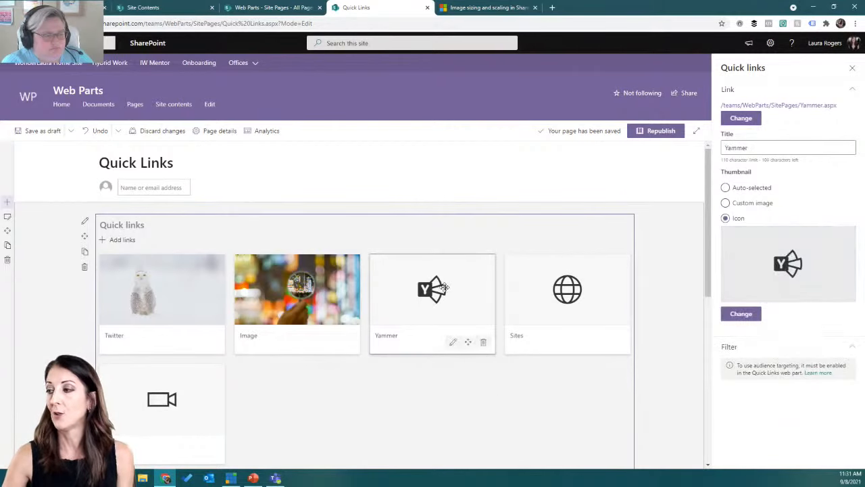
pyautogui.click(735, 204)
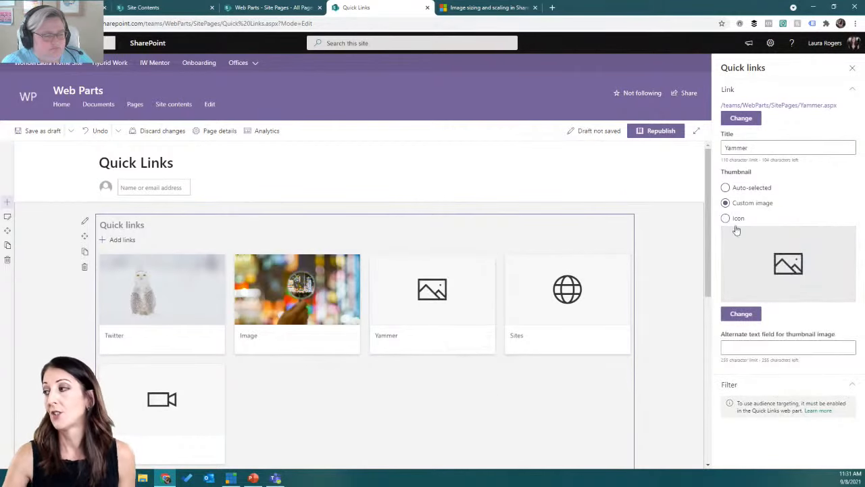
pyautogui.click(743, 315)
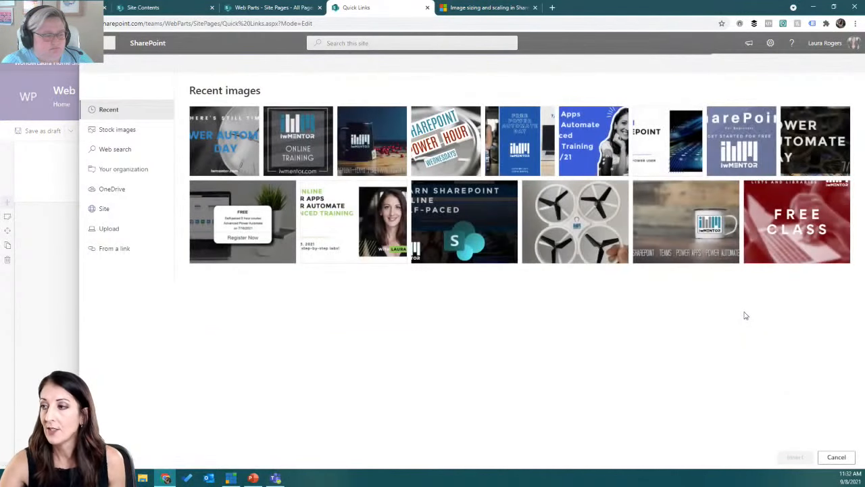
# Run a web image search for "yammer" to find a thumbnail for the Yammer quick link.
pyautogui.click(152, 148)
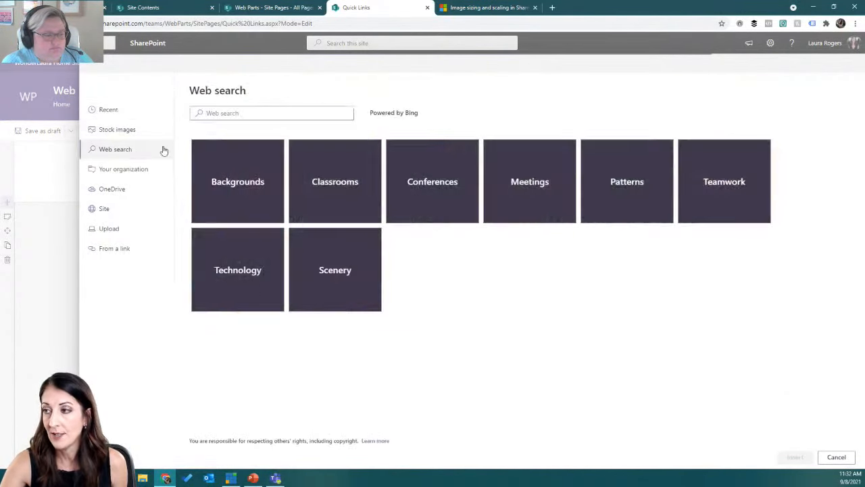
pyautogui.click(271, 115)
pyautogui.write('y')
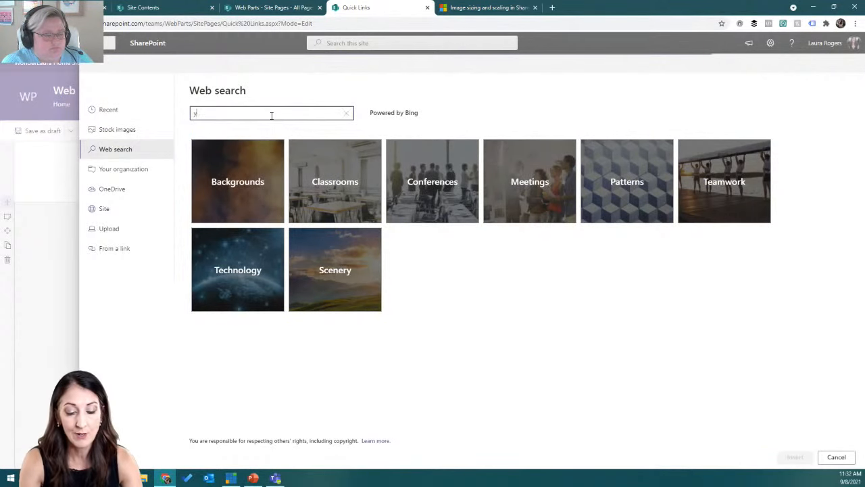
pyautogui.write('ammer')
pyautogui.press('Return')
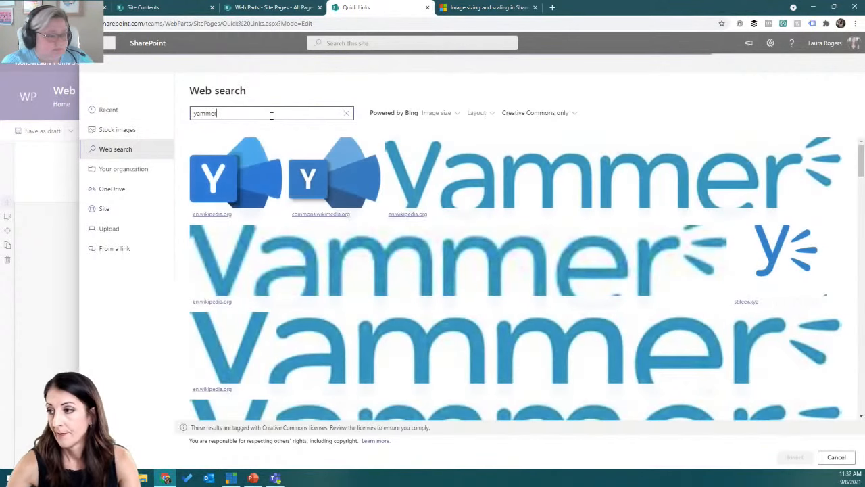
# Insert the first Yammer logo result as the Yammer link's thumbnail and set its alternate text to "Yammer logo".
pyautogui.click(267, 154)
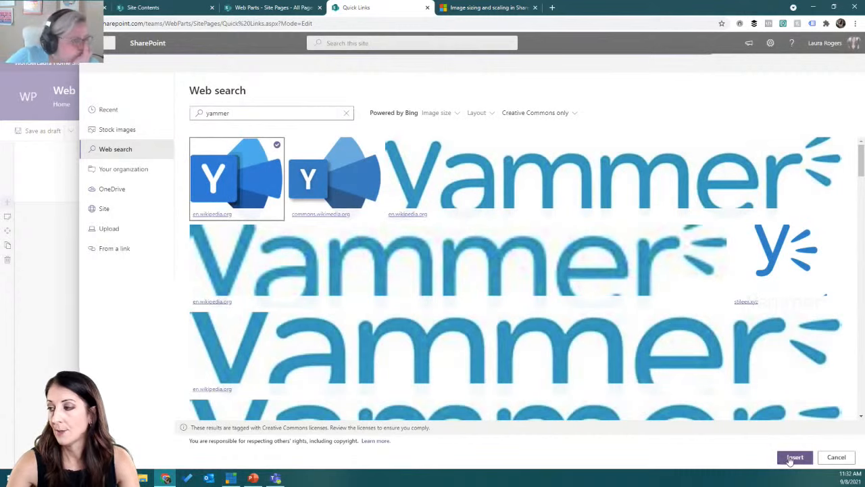
pyautogui.scroll(-2, 568, 286)
pyautogui.scroll(2, 570, 286)
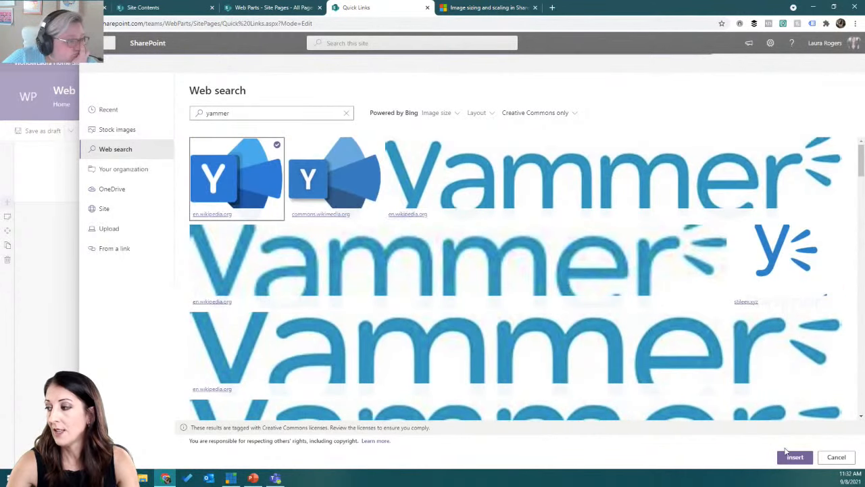
pyautogui.click(795, 457)
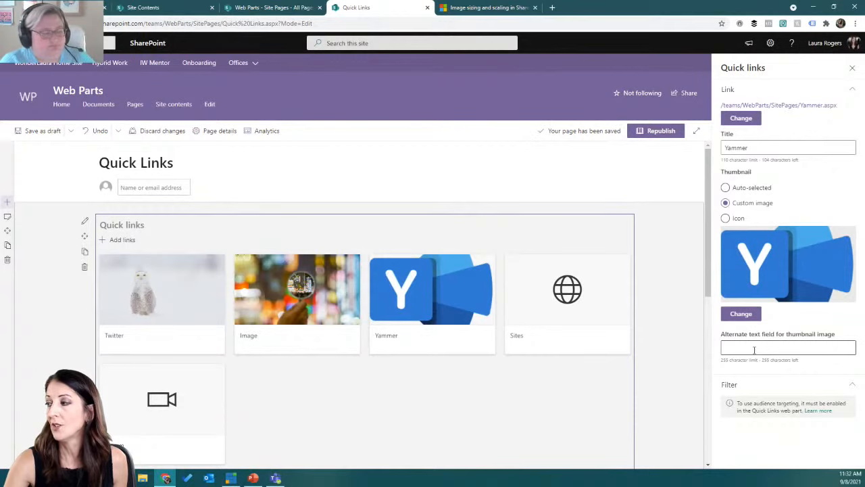
pyautogui.click(755, 349)
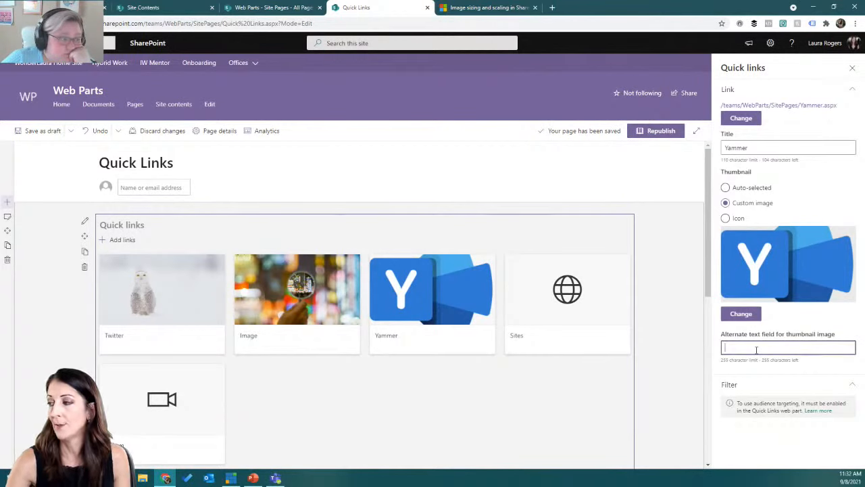
pyautogui.write('Yammer logo')
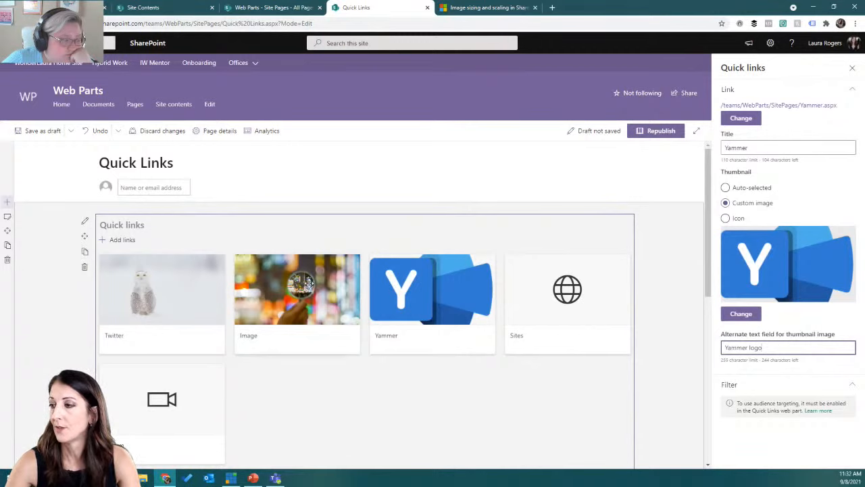
# Examine the thumbnail settings of the Image and Twitter links and the Quick links web part's layout options.
pyautogui.click(317, 341)
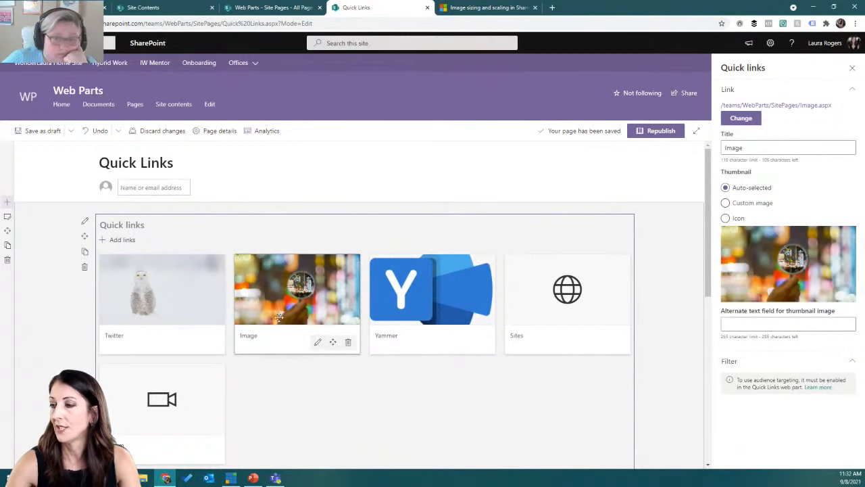
pyautogui.click(182, 342)
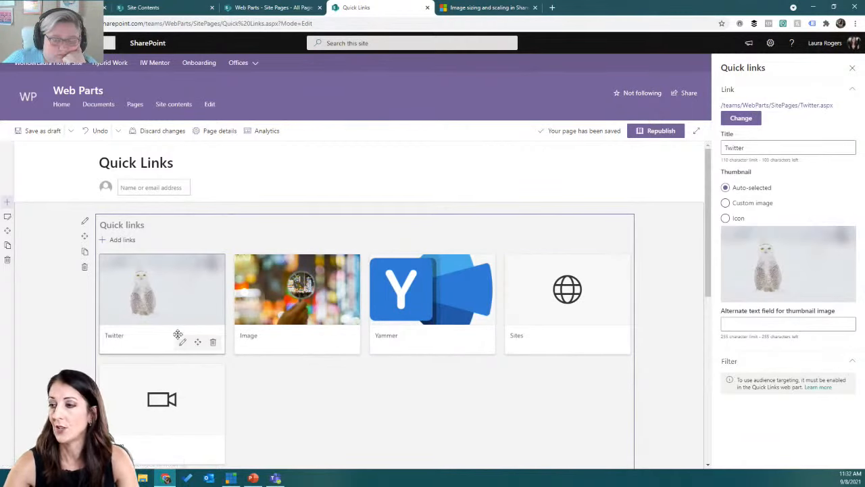
pyautogui.click(85, 224)
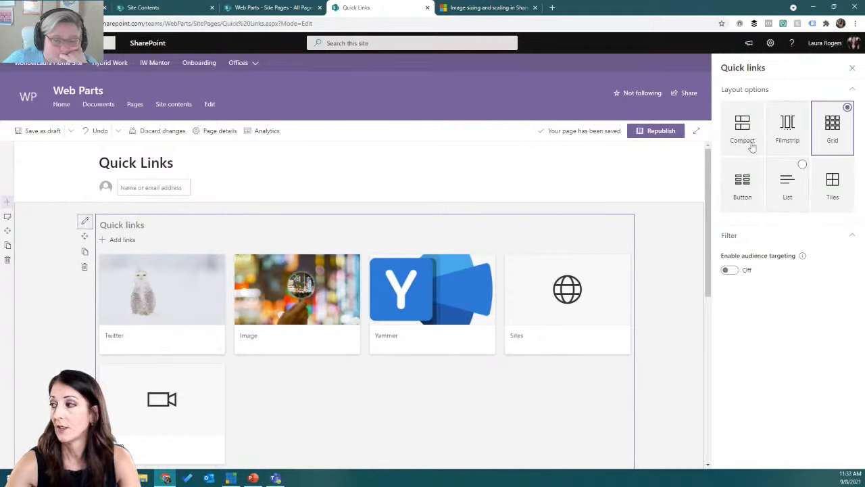
pyautogui.moveTo(168, 331)
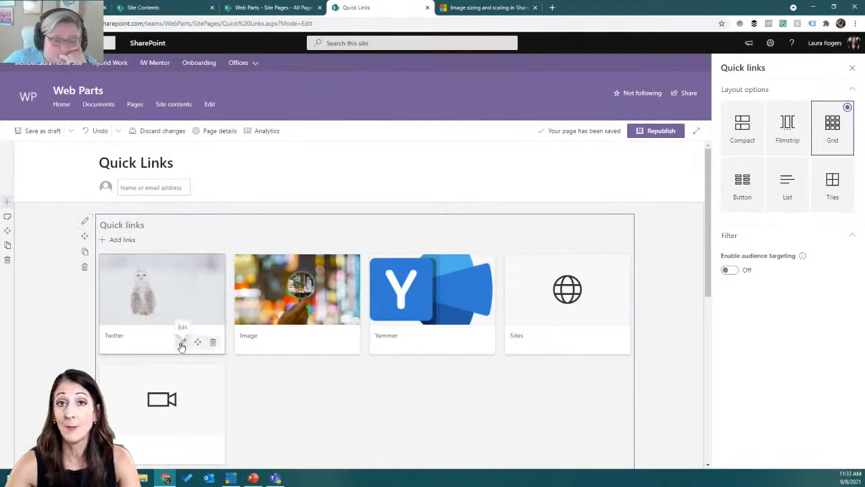
pyautogui.click(181, 343)
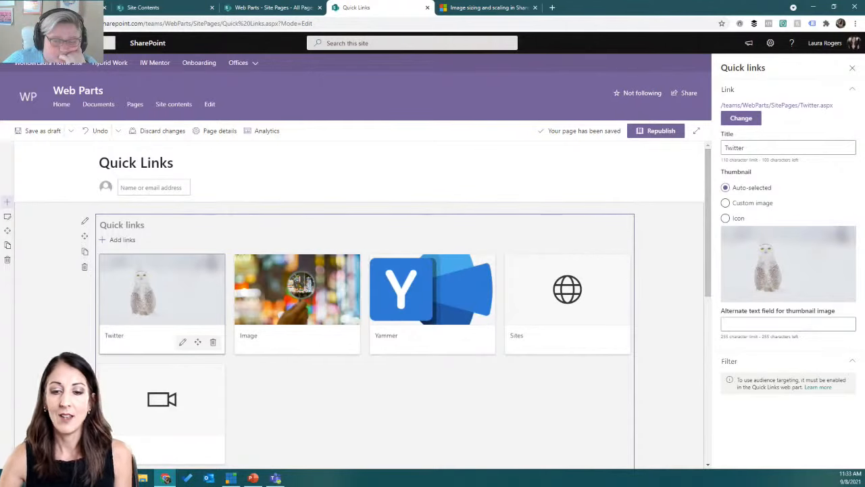
pyautogui.hotkey('alt', 'Tab')
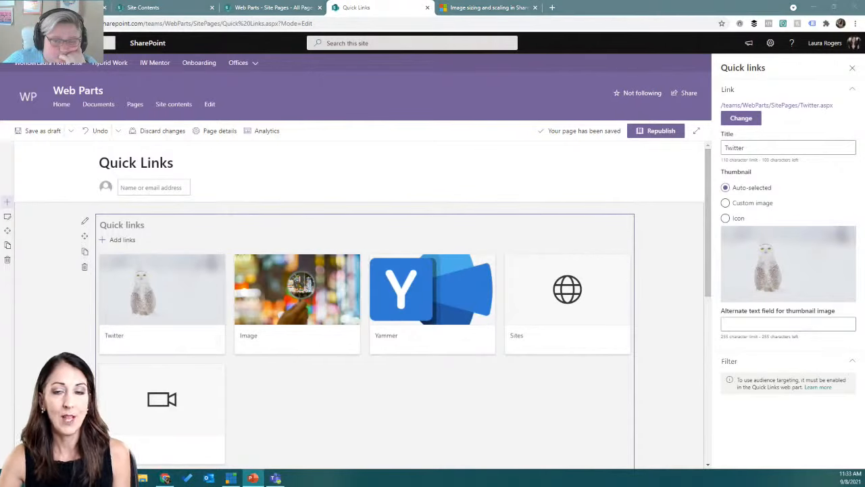
pyautogui.hotkey('alt', 'Tab')
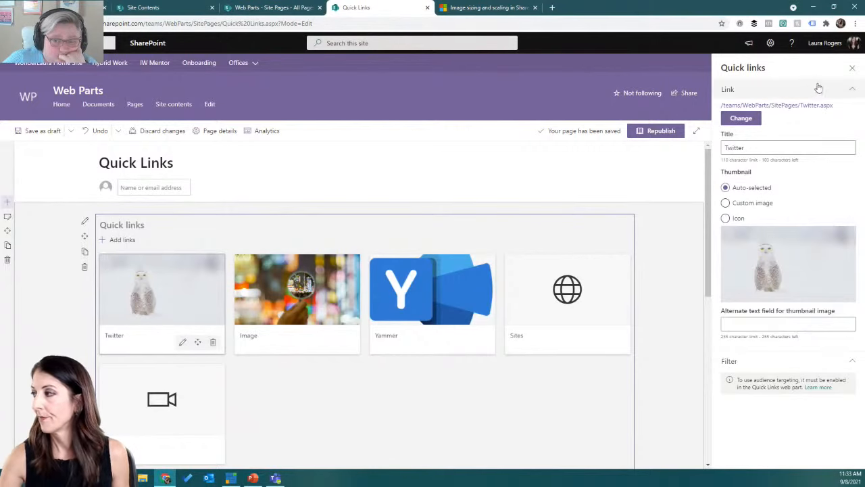
# Republish the Quick Links page and close it.
pyautogui.click(850, 70)
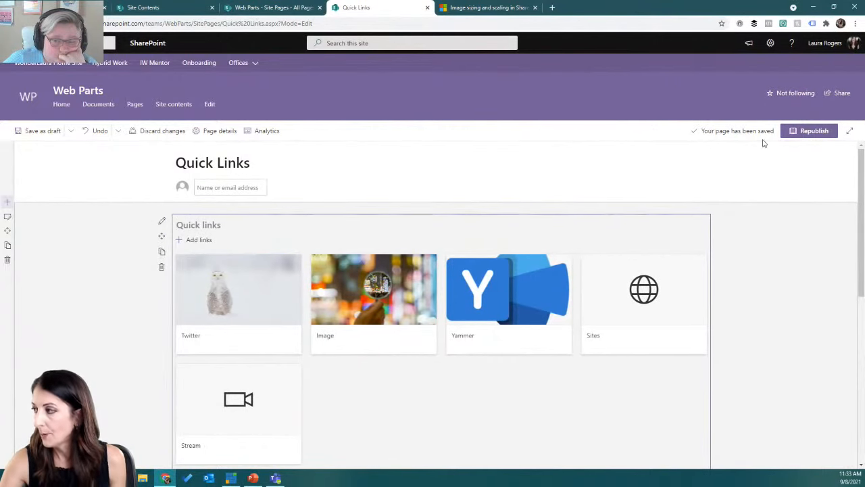
pyautogui.click(809, 131)
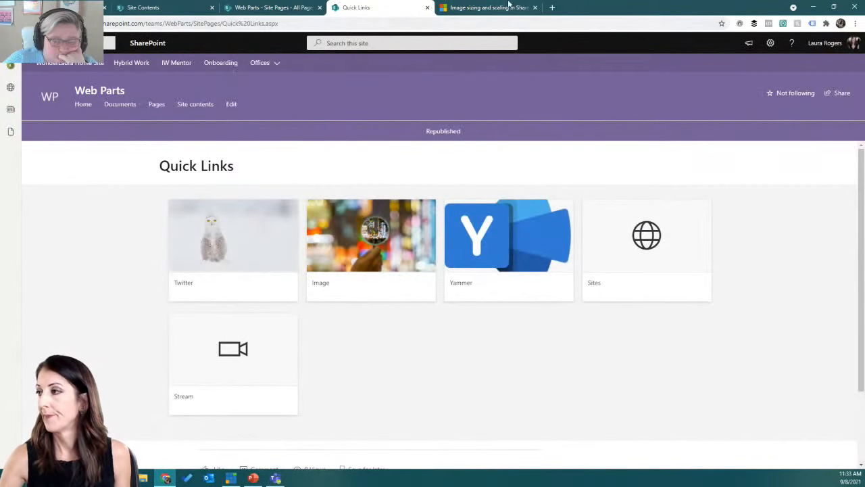
pyautogui.click(427, 7)
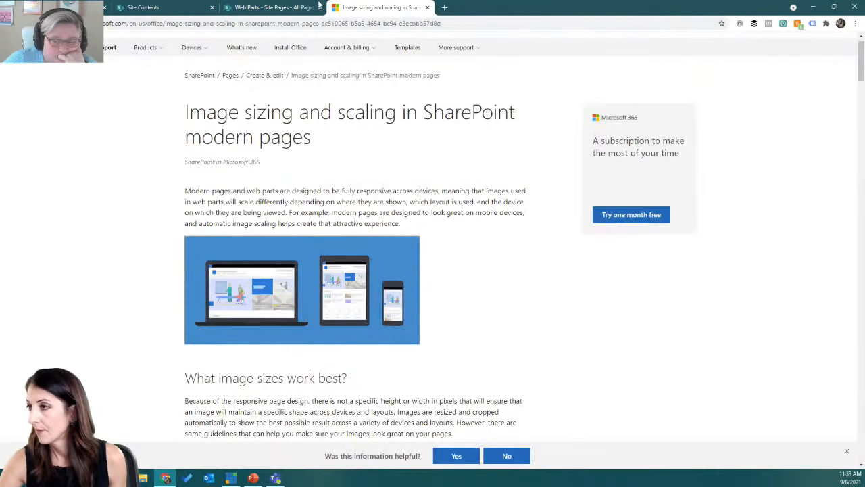
# Sort the Site Pages library by name in ascending order and open the Hero.aspx page.
pyautogui.click(297, 6)
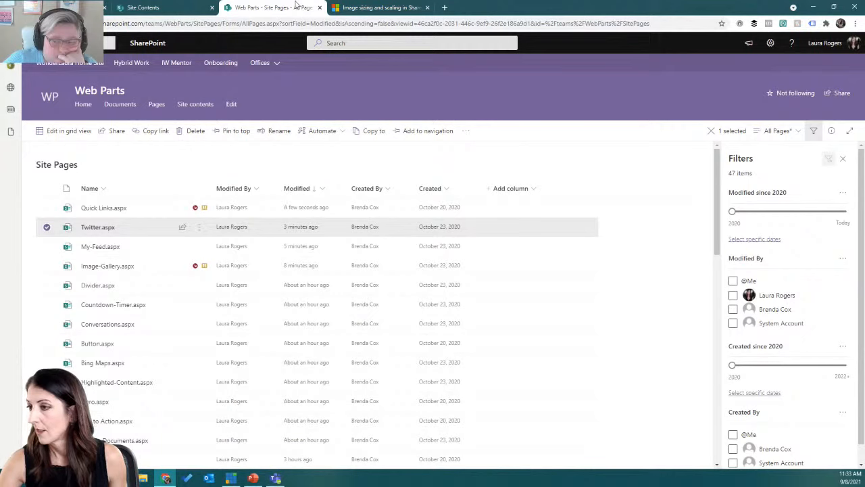
pyautogui.click(89, 188)
pyautogui.click(96, 207)
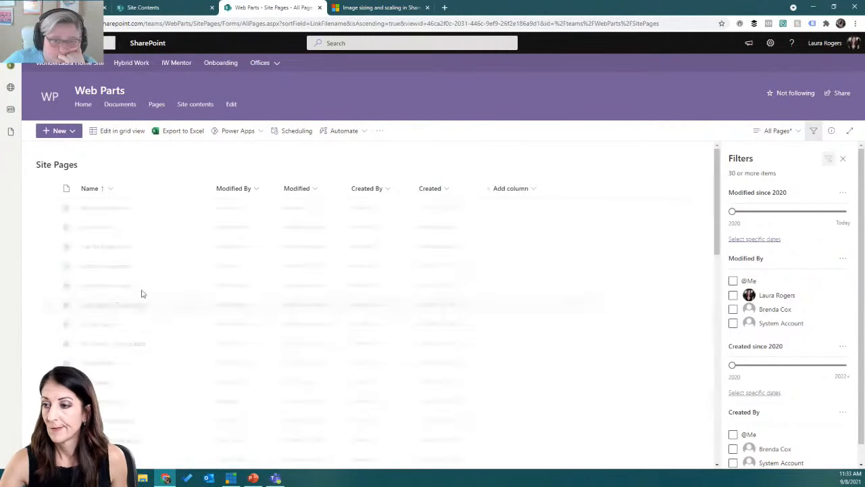
pyautogui.scroll(-3, 193, 283)
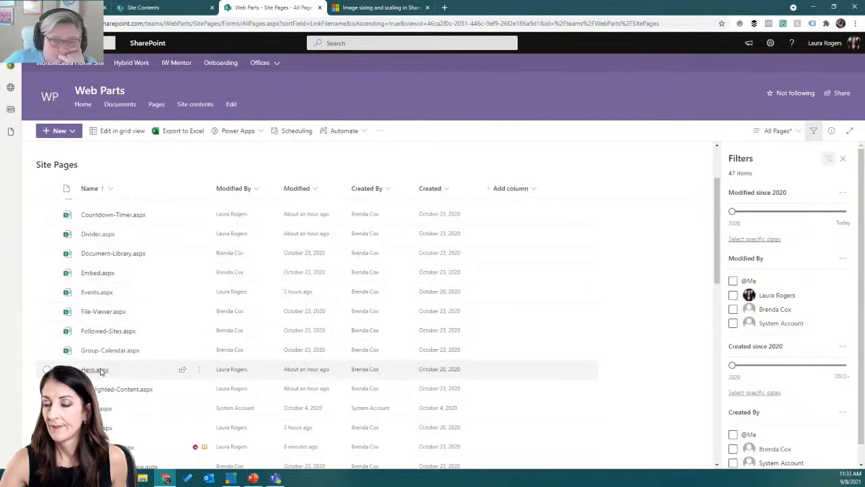
pyautogui.click(100, 370)
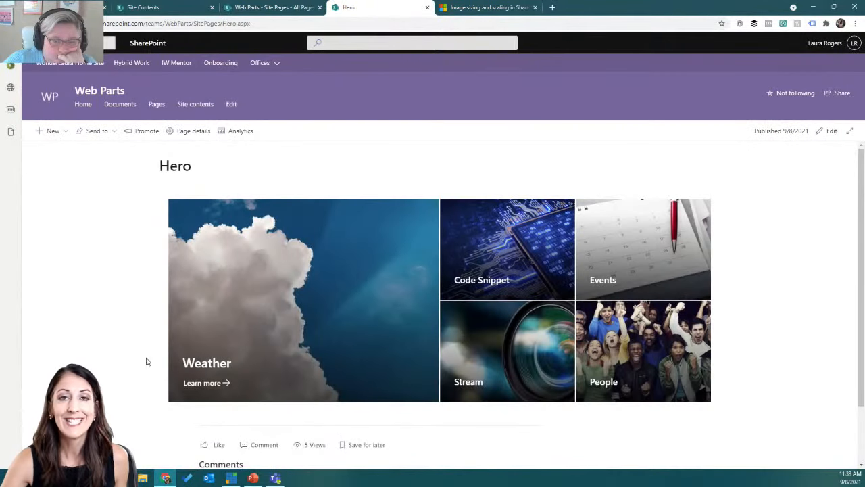
# Edit the Hero page, add a new Hero web part above the existing one, and open the new web part's settings.
pyautogui.click(825, 135)
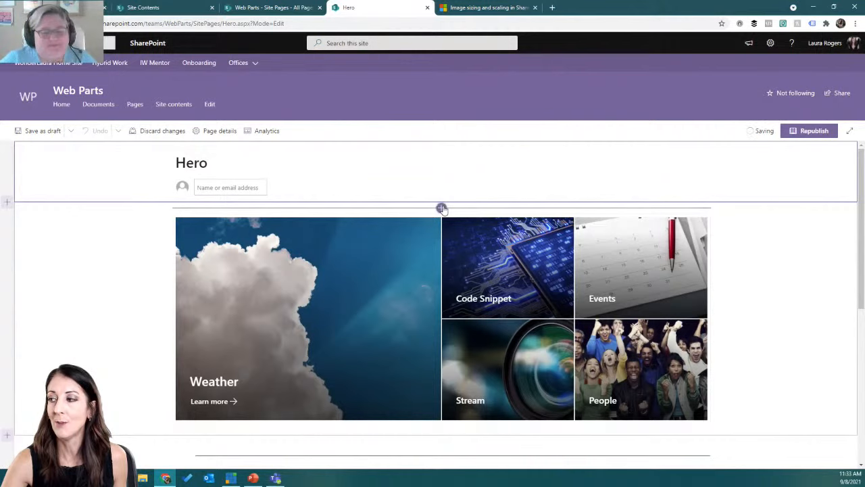
pyautogui.click(441, 209)
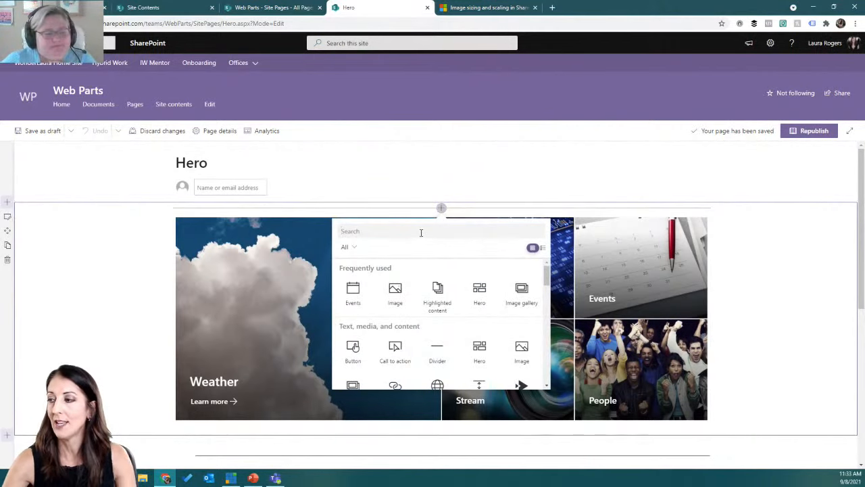
pyautogui.moveTo(471, 304)
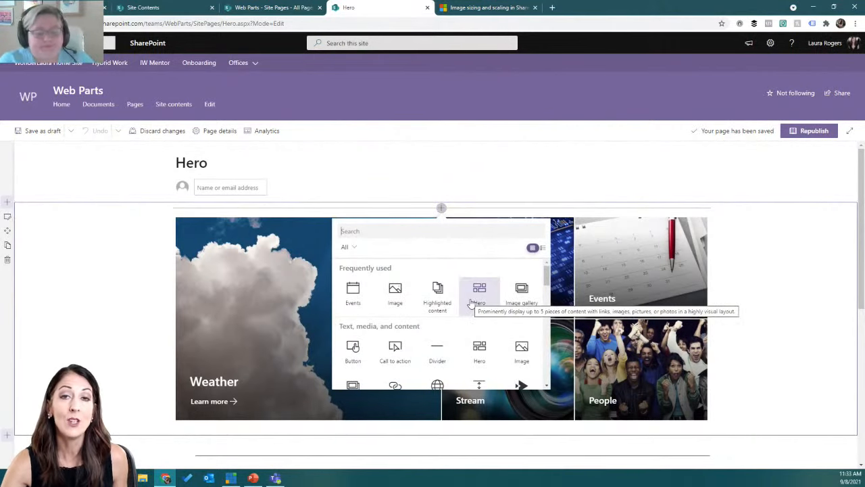
pyautogui.click(477, 299)
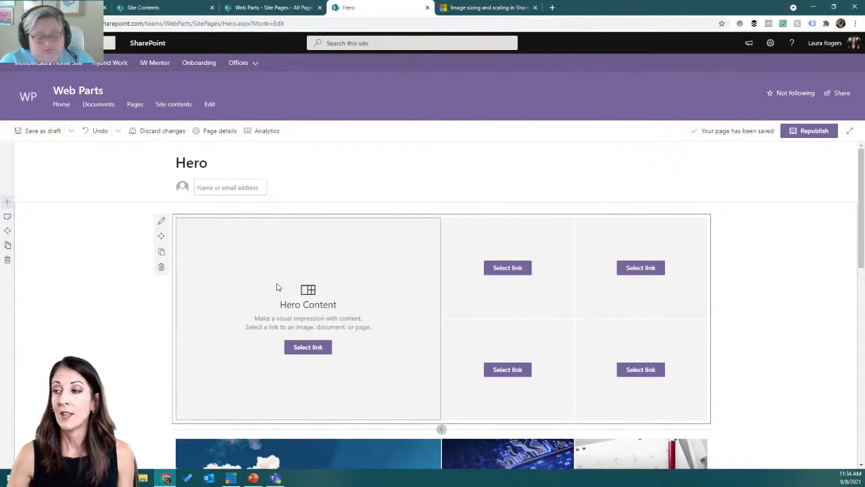
pyautogui.click(161, 221)
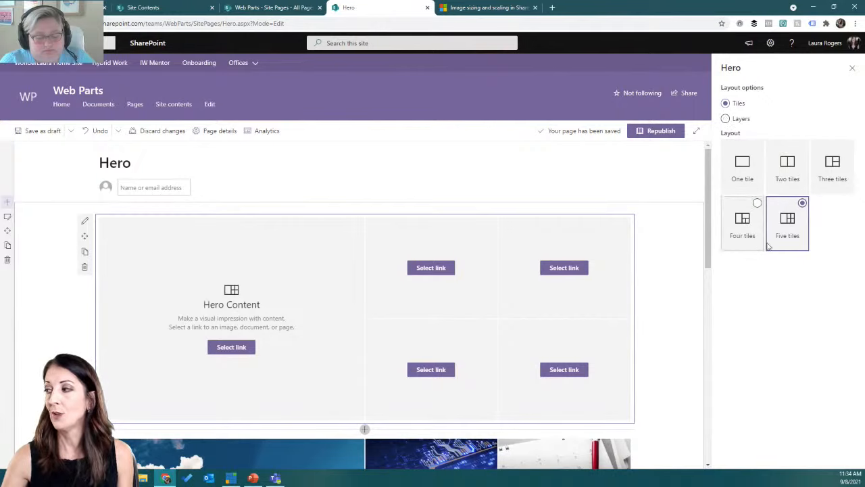
# Try the Layers layout on the new Hero web part, reducing it to four, three and two layers.
pyautogui.click(725, 118)
pyautogui.moveTo(709, 164)
pyautogui.mouseDown()
pyautogui.moveTo(726, 241)
pyautogui.moveTo(716, 162)
pyautogui.mouseUp()
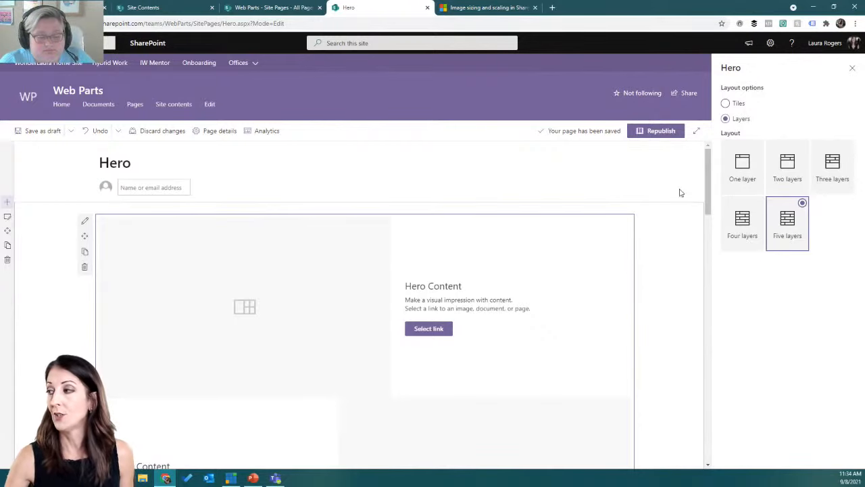
pyautogui.moveTo(705, 185); pyautogui.dragTo(710, 222)
pyautogui.click(741, 223)
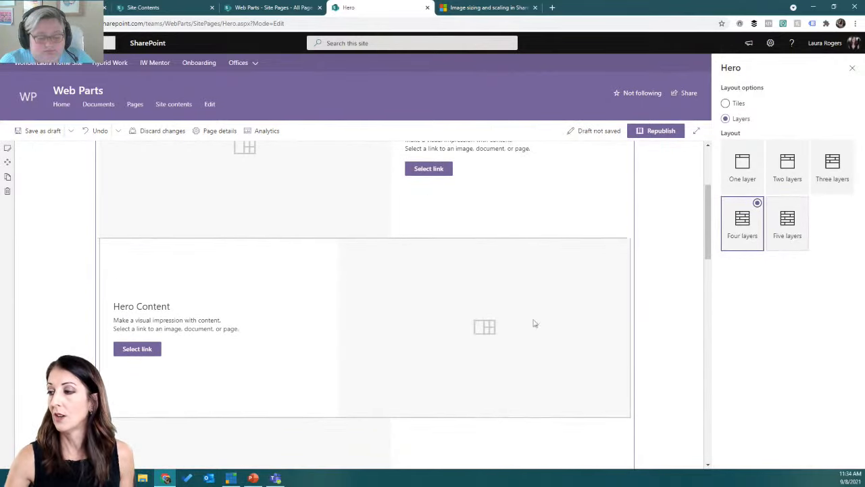
pyautogui.scroll(-5, 525, 324)
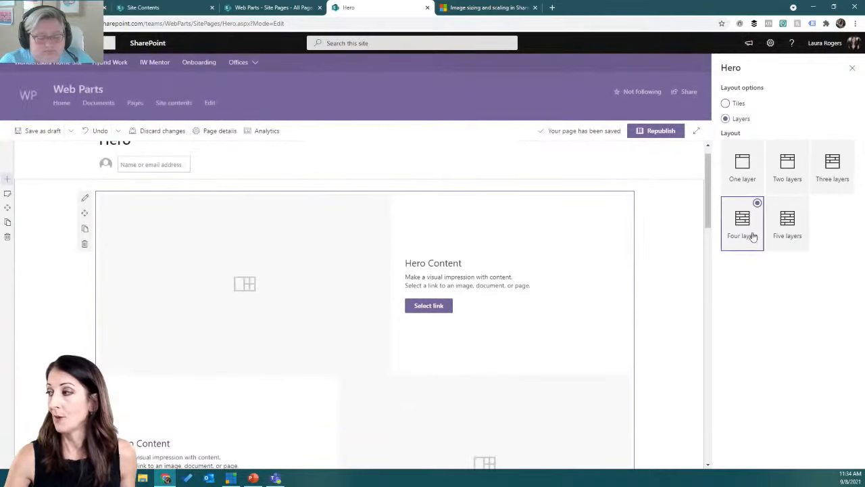
pyautogui.click(830, 172)
pyautogui.scroll(-2, 550, 294)
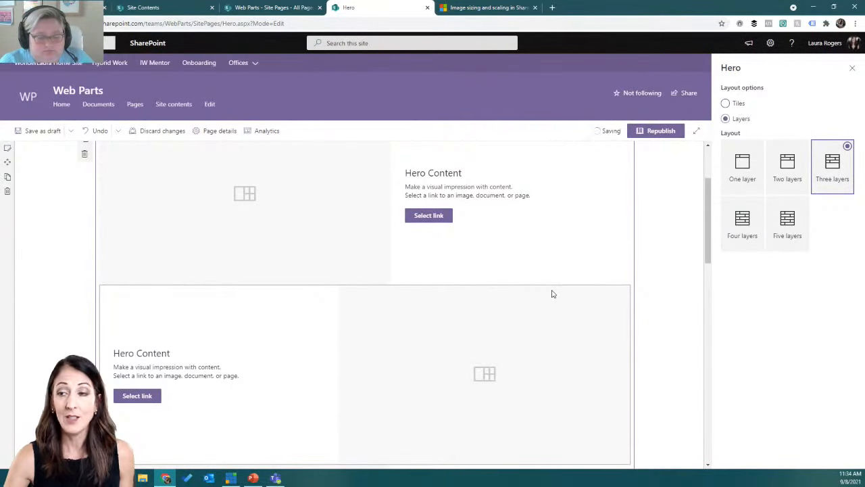
pyautogui.click(794, 156)
pyautogui.moveTo(709, 235)
pyautogui.mouseDown()
pyautogui.moveTo(708, 267)
pyautogui.moveTo(700, 215)
pyautogui.moveTo(701, 248)
pyautogui.mouseUp()
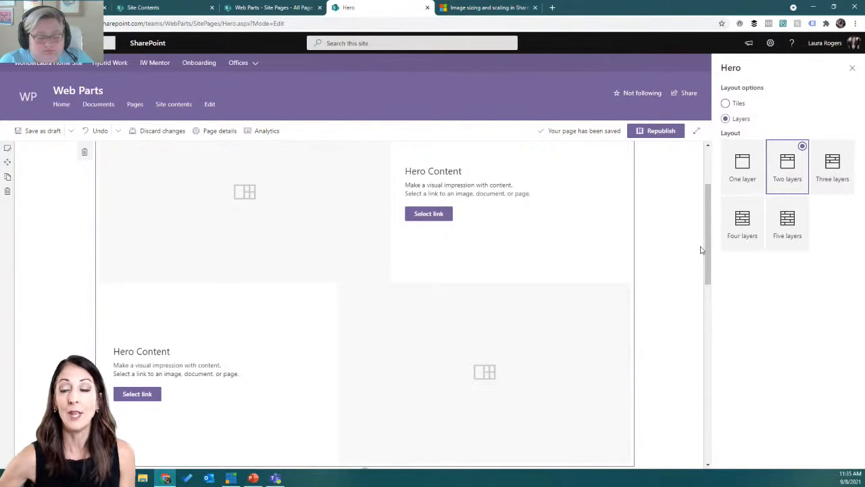
# Set the new Hero web part to the Tiles layout with three tiles.
pyautogui.click(727, 107)
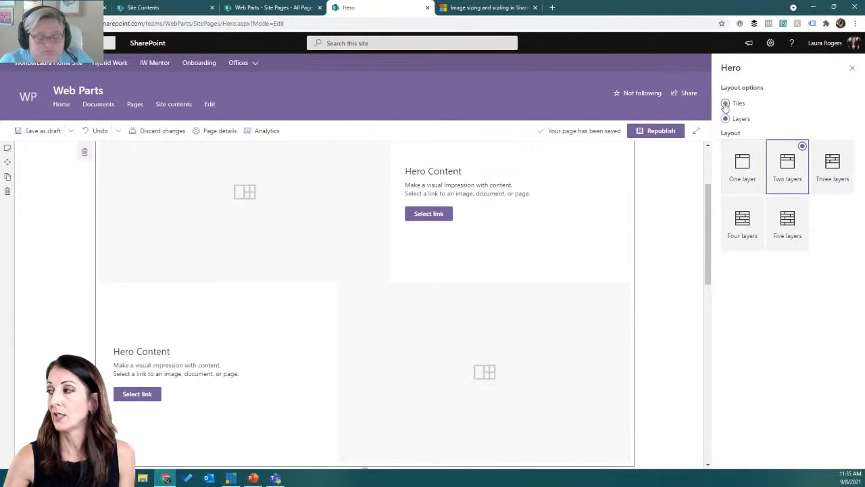
pyautogui.scroll(2, 363, 241)
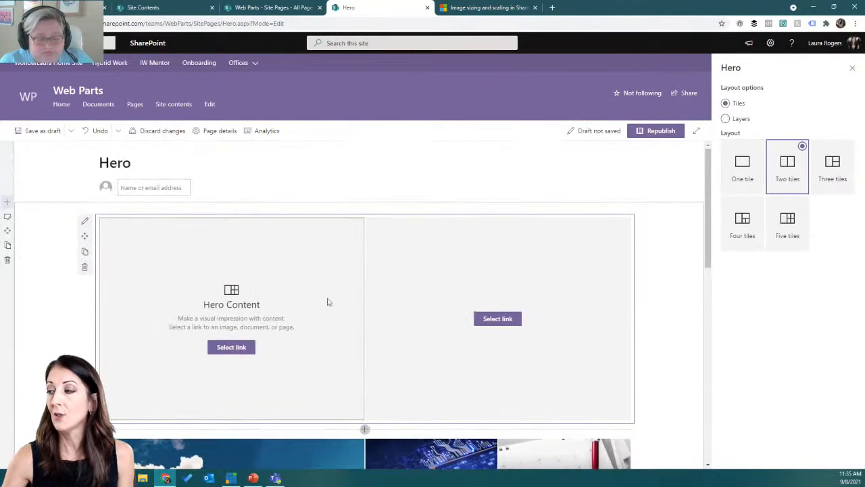
pyautogui.click(836, 167)
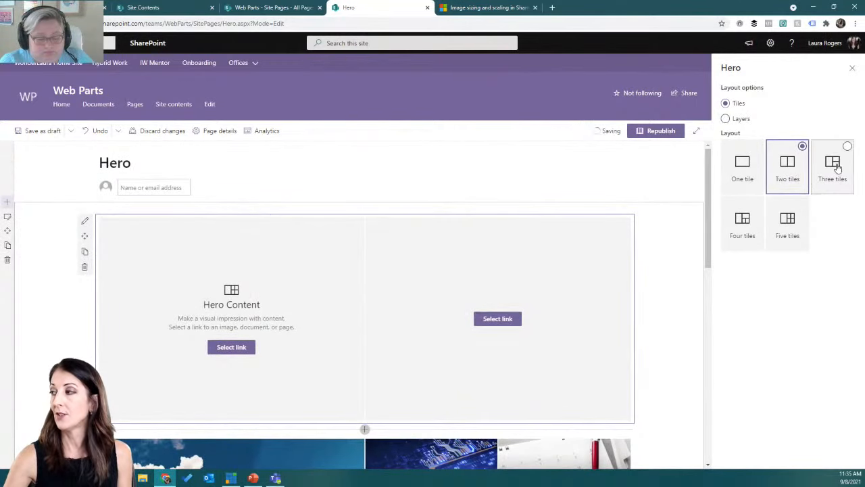
# Try the four-tile and five-tile layouts on the new Hero web part, then delete that web part.
pyautogui.click(742, 219)
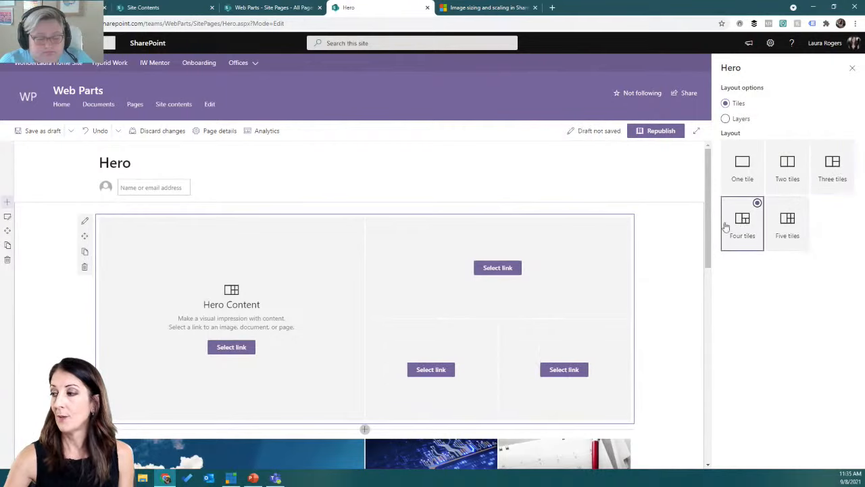
pyautogui.click(783, 233)
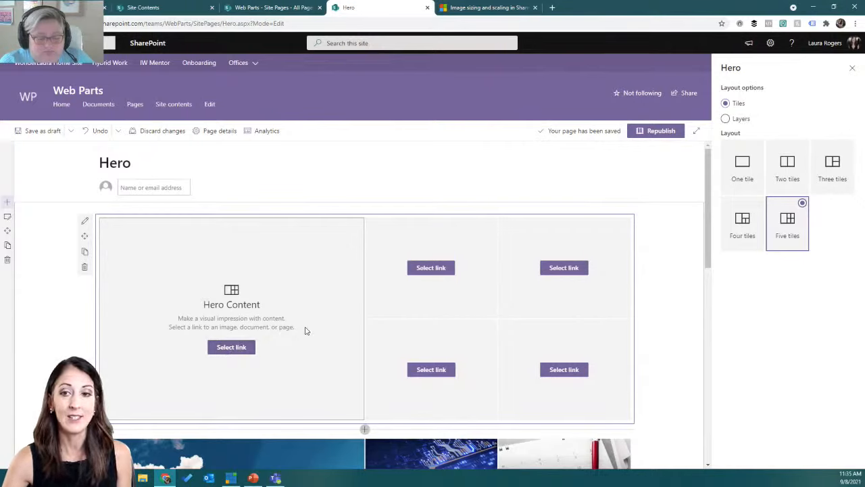
pyautogui.click(84, 267)
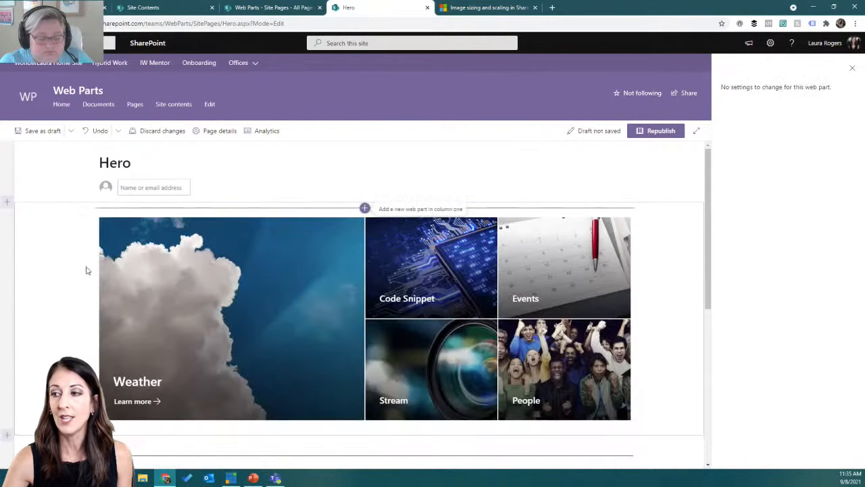
# Switch the existing Hero web part from the Tiles layout to the Layers layout.
pyautogui.click(203, 309)
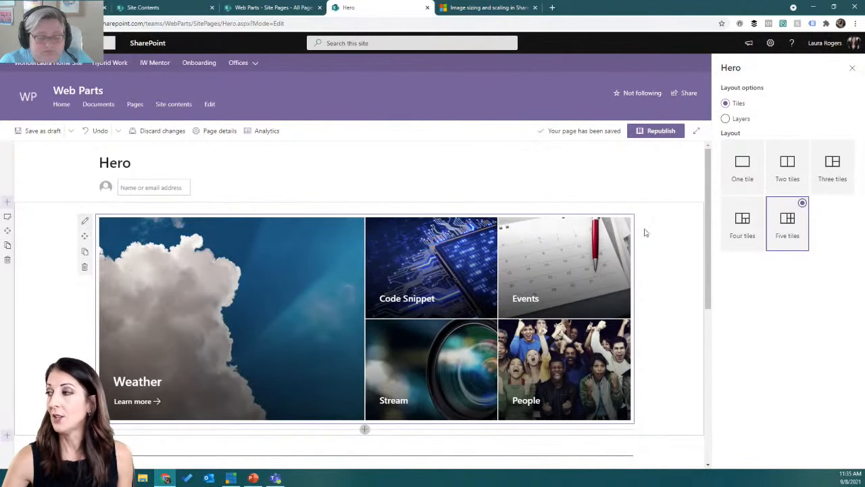
pyautogui.click(725, 119)
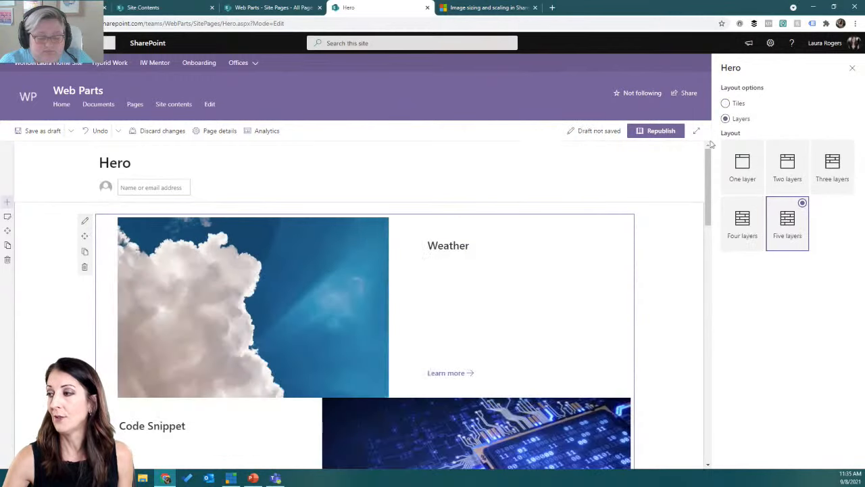
pyautogui.moveTo(709, 179)
pyautogui.mouseDown()
pyautogui.moveTo(739, 355)
pyautogui.moveTo(739, 288)
pyautogui.moveTo(717, 180)
pyautogui.mouseUp()
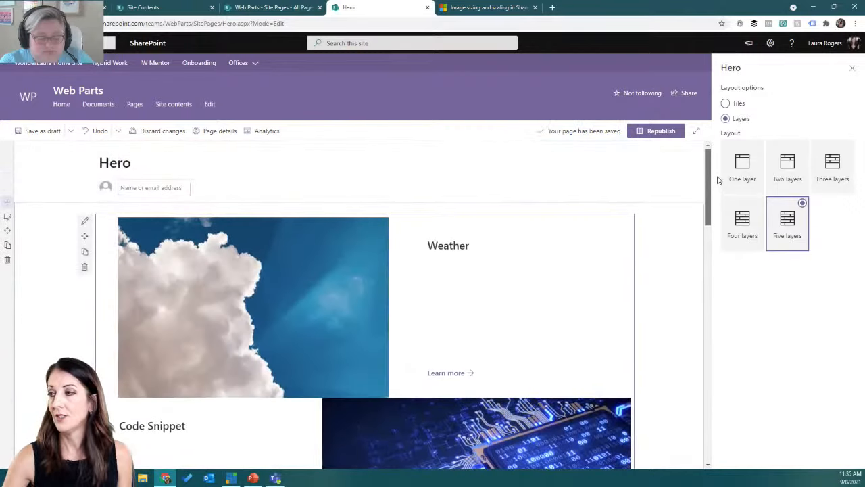
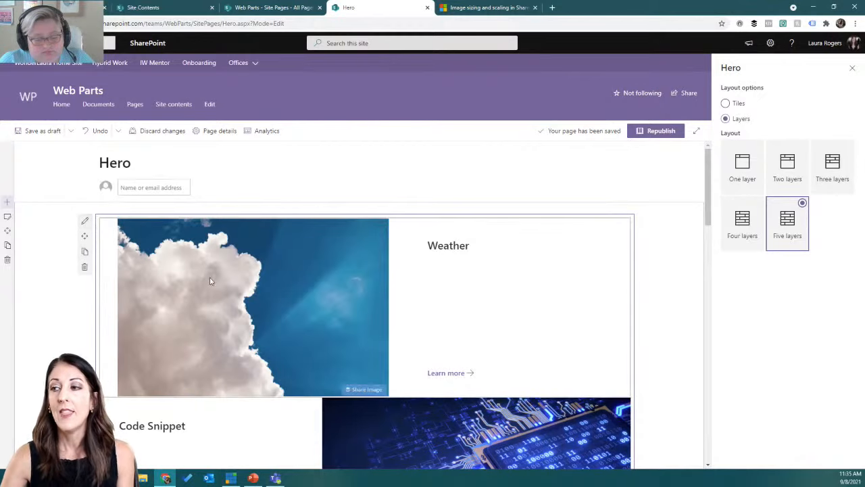
# Select the Weather layer in the Hero web part and open its details for editing.
pyautogui.click(428, 306)
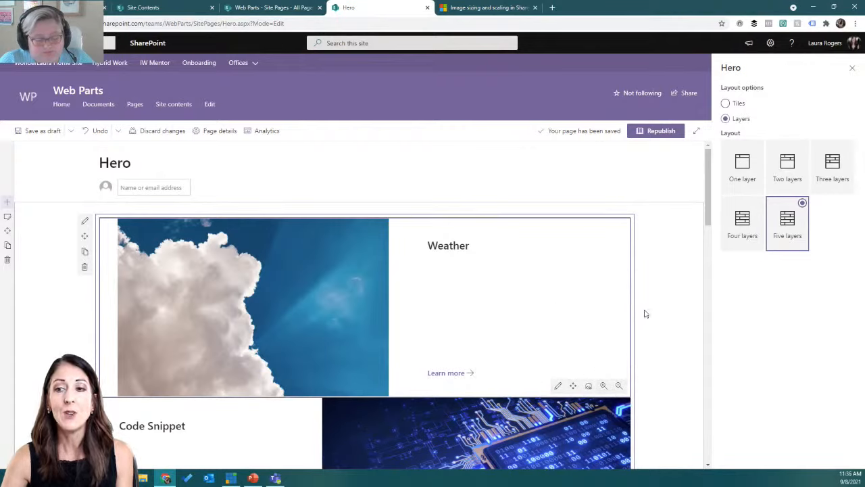
pyautogui.click(669, 322)
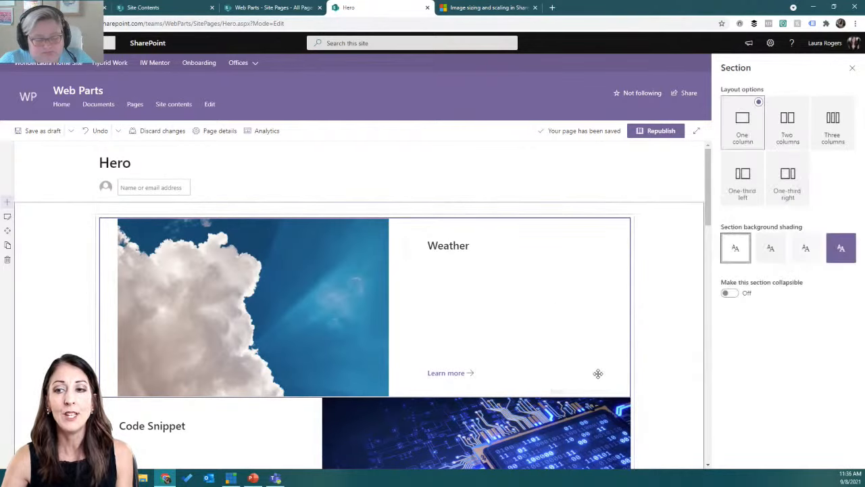
pyautogui.click(566, 356)
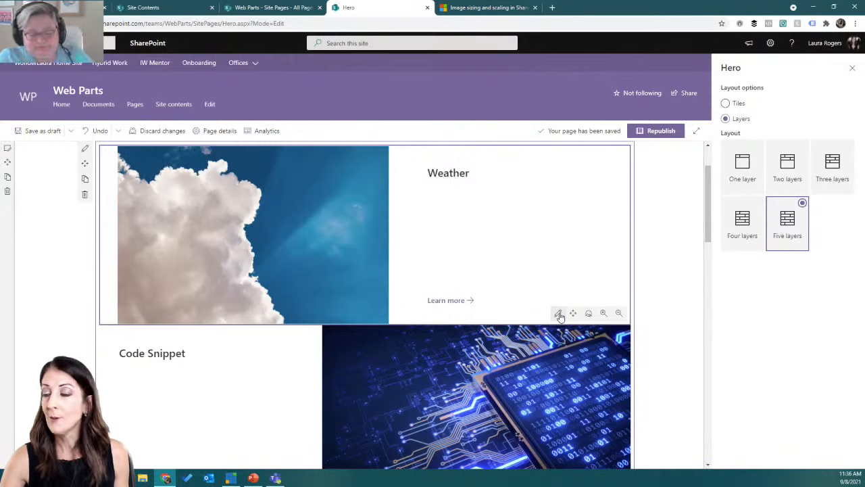
pyautogui.click(558, 314)
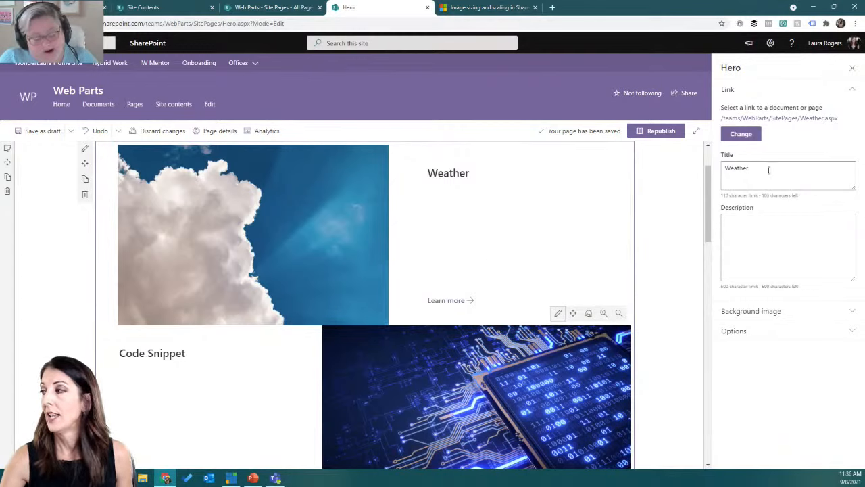
# Switch to Word, generate filler text with =rand(10,5) in a blank document, and copy the first paragraph.
pyautogui.click(790, 233)
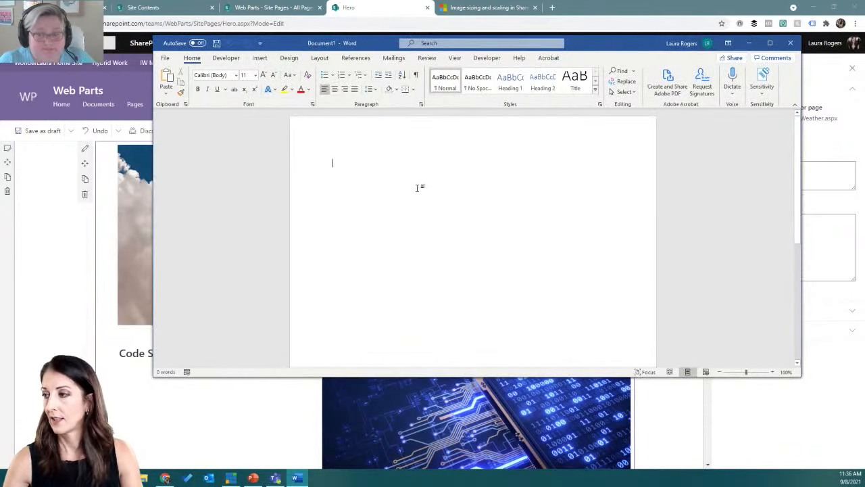
pyautogui.write('=rand(10,5')
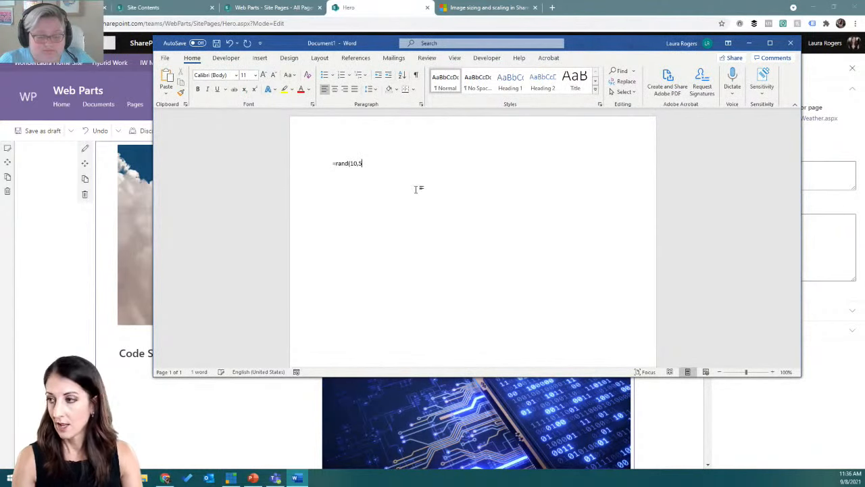
pyautogui.press('Return')
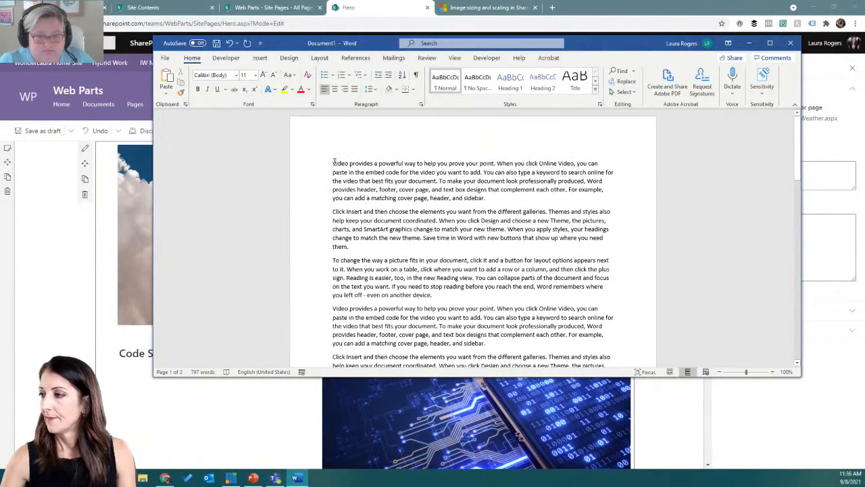
pyautogui.moveTo(334, 162); pyautogui.dragTo(486, 198)
pyautogui.hotkey('ctrl', 'c')
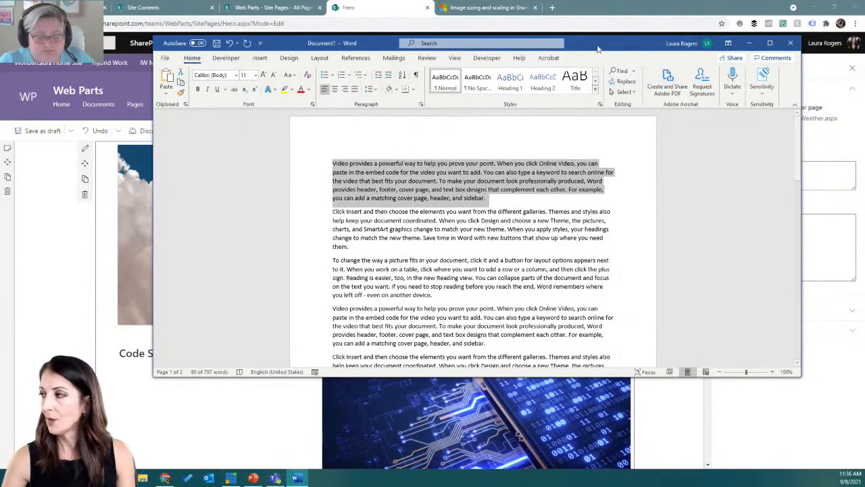
# Back in SharePoint, paste the copied paragraph as the Weather layer's description and delete everything after "the video you want to add.".
pyautogui.click(749, 42)
pyautogui.click(768, 238)
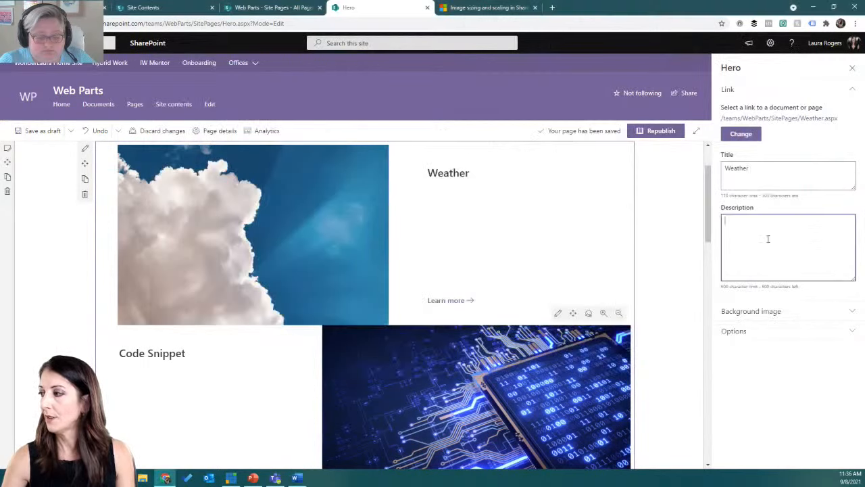
pyautogui.hotkey('ctrl', 'v')
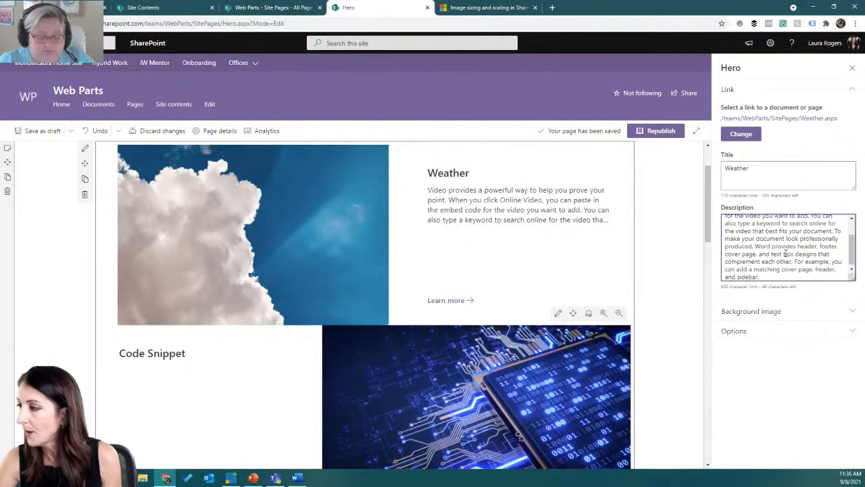
pyautogui.scroll(3, 818, 254)
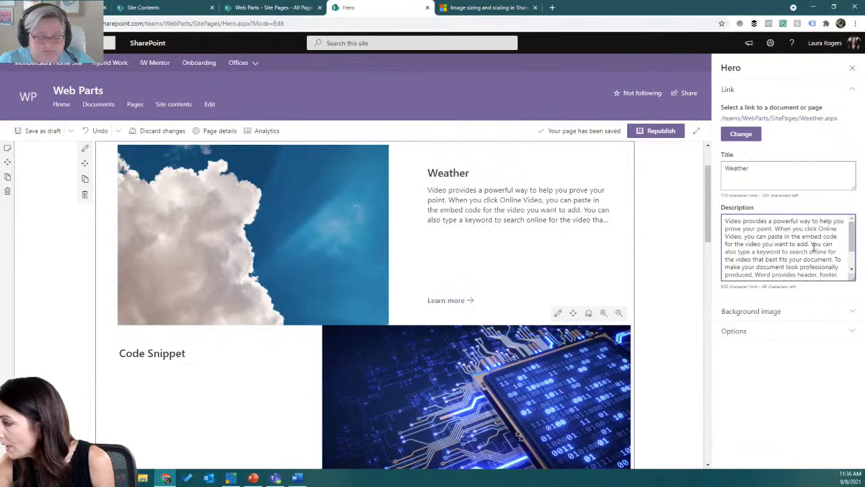
pyautogui.moveTo(813, 244); pyautogui.dragTo(841, 301)
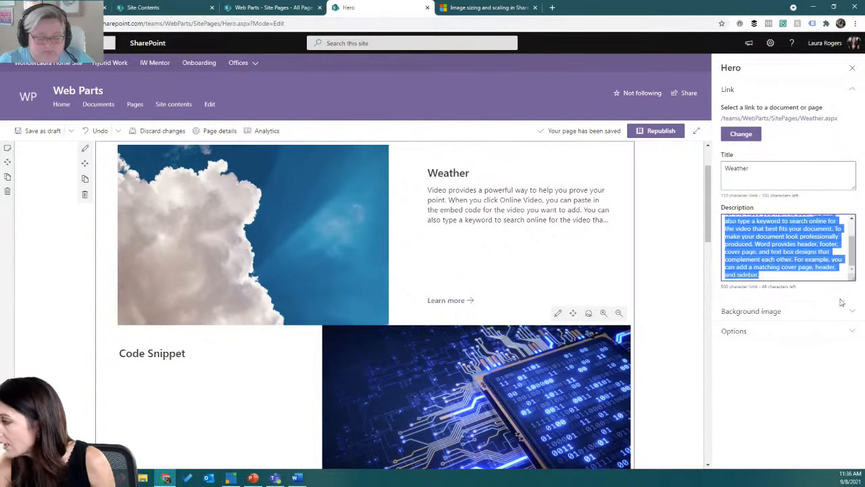
pyautogui.press('BackSpace')
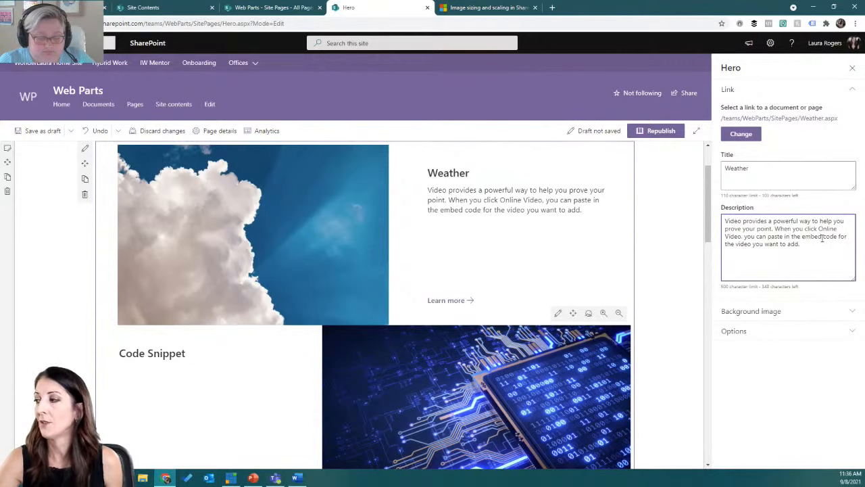
# Set the alternative text of the Weather layer's background image to "Clouds".
pyautogui.click(814, 311)
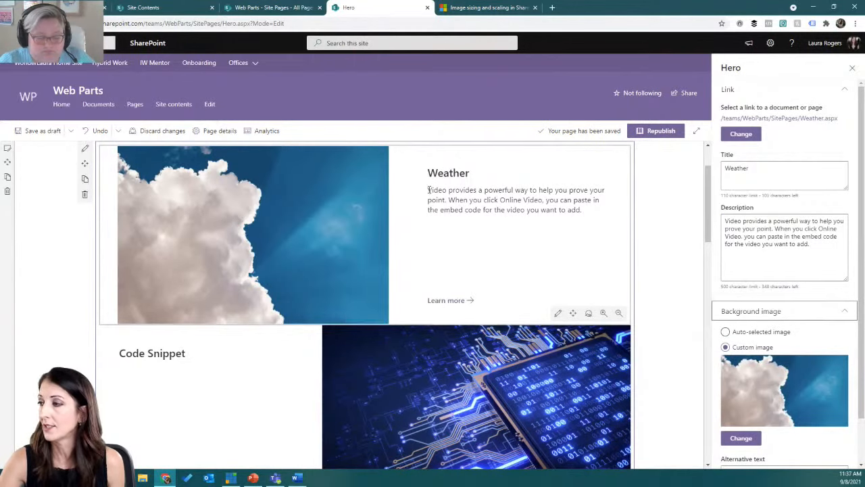
pyautogui.scroll(-1, 812, 315)
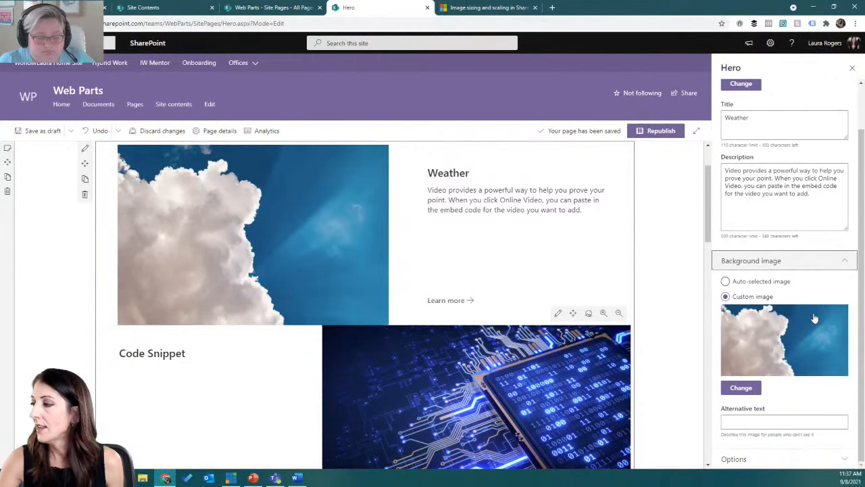
pyautogui.click(773, 423)
pyautogui.write('Clouds')
# Show a topic heading on the Weather layer with the text "This is the topic heading".
pyautogui.click(842, 459)
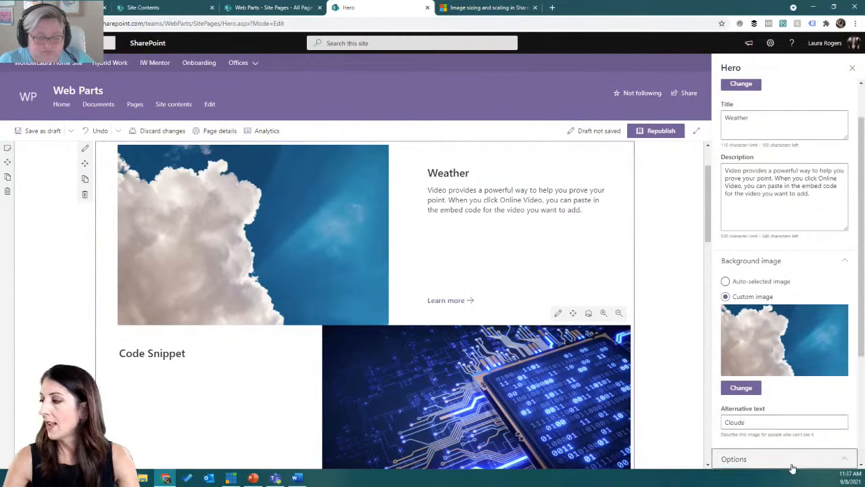
pyautogui.scroll(-3, 823, 388)
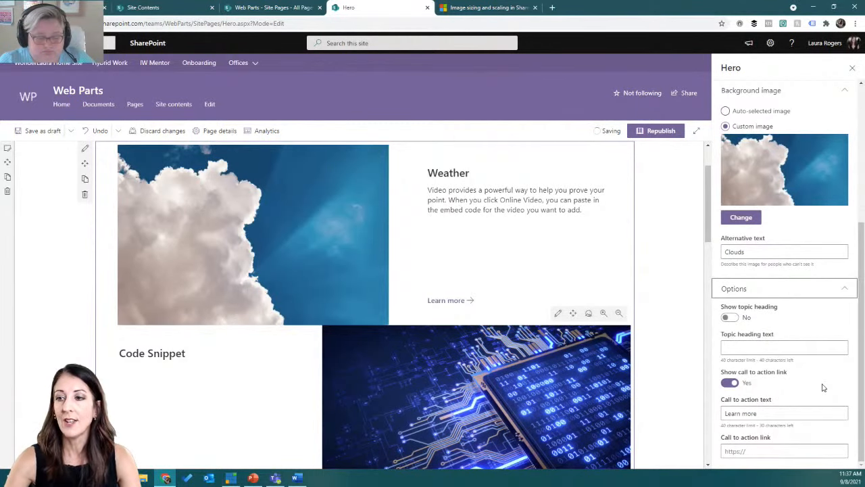
pyautogui.click(736, 320)
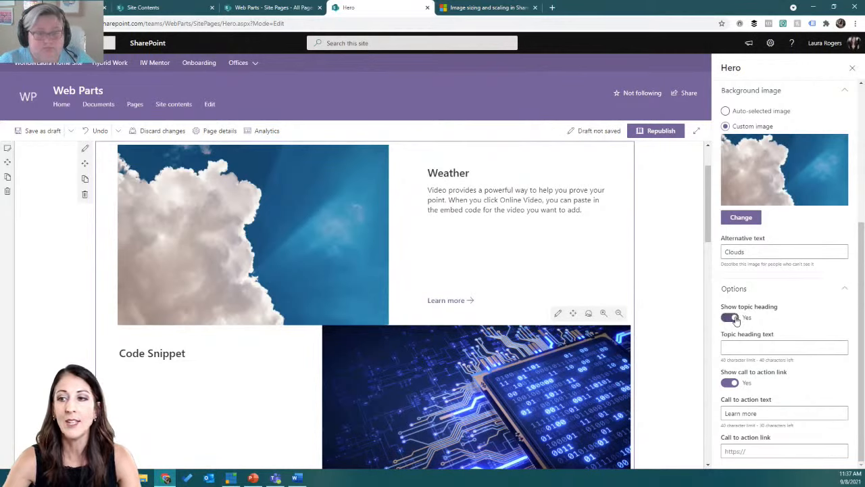
pyautogui.click(764, 348)
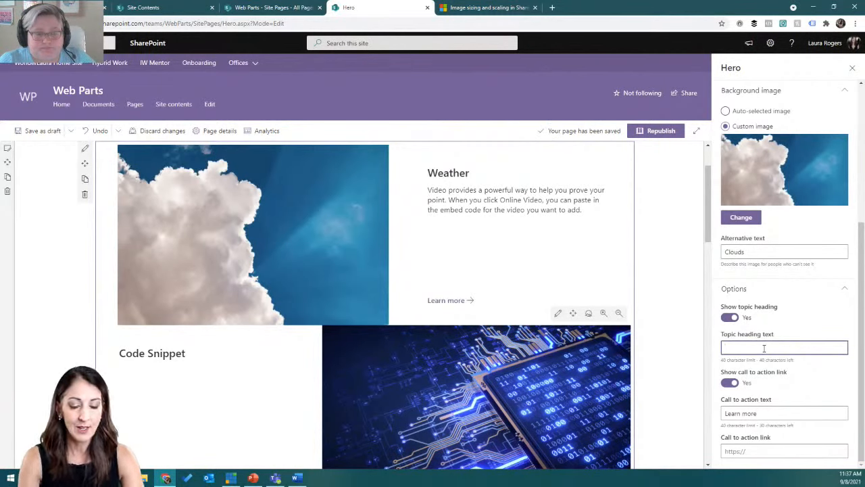
pyautogui.write('This is t')
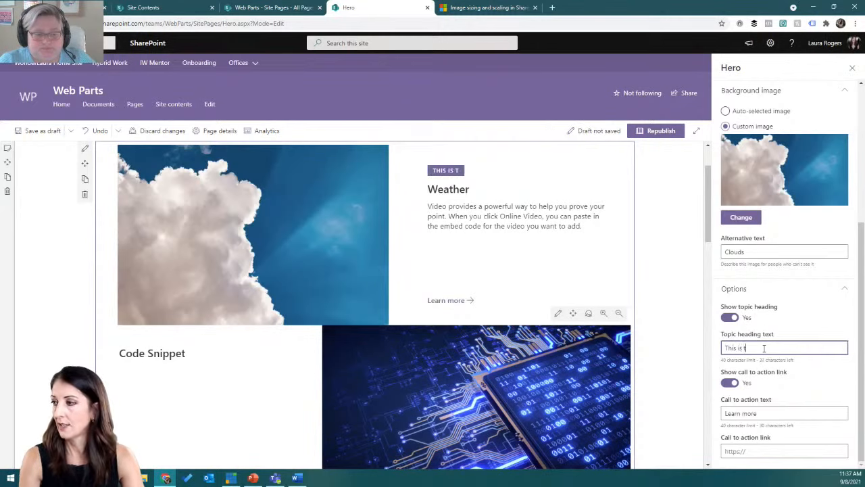
pyautogui.write('he topic he')
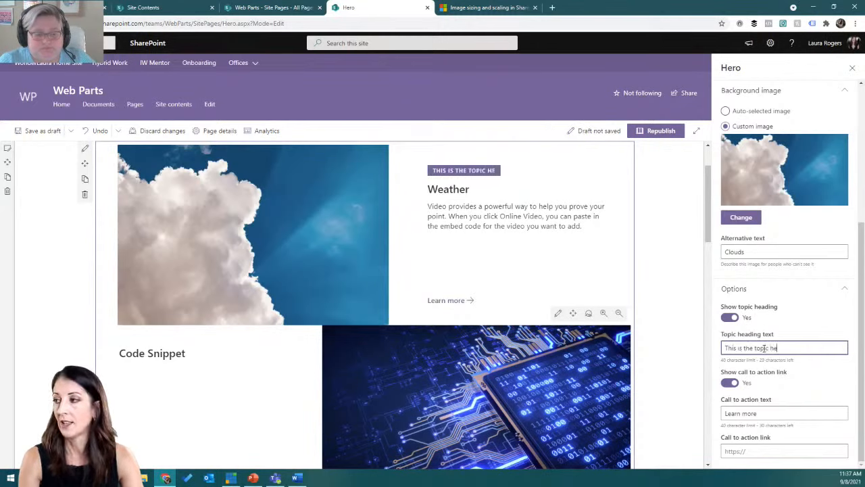
pyautogui.write('ading')
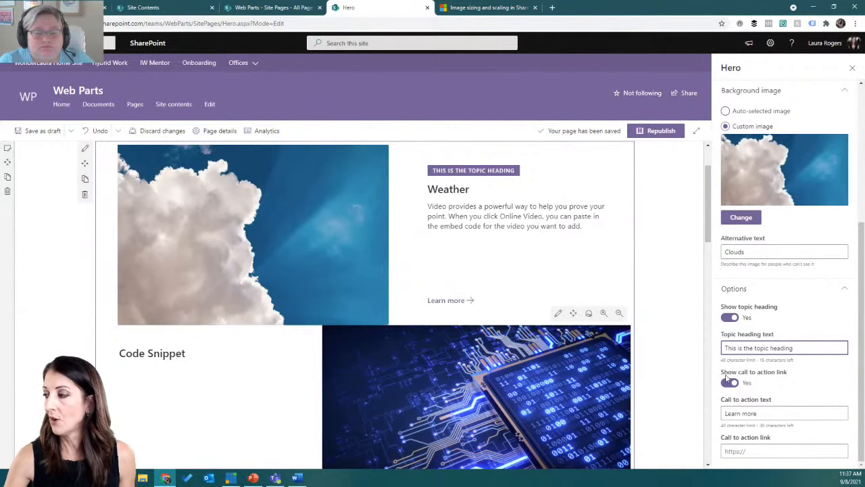
# Turn the Weather layer's call to action link off and back on.
pyautogui.click(753, 448)
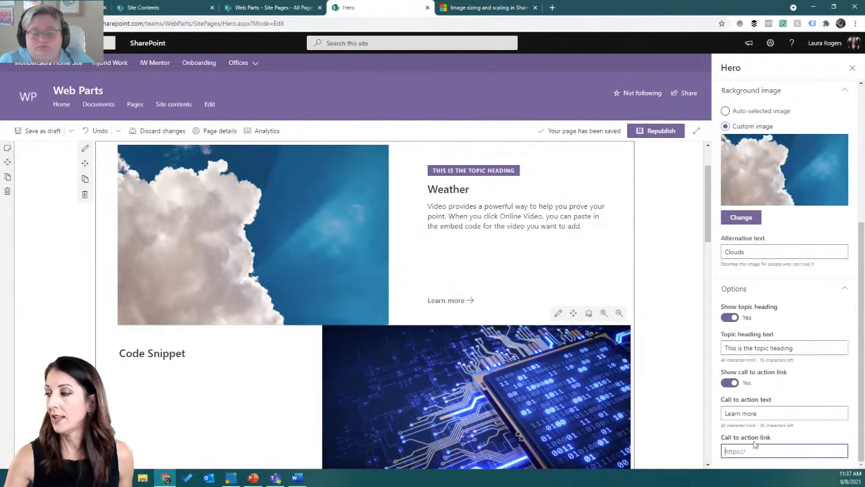
pyautogui.click(731, 384)
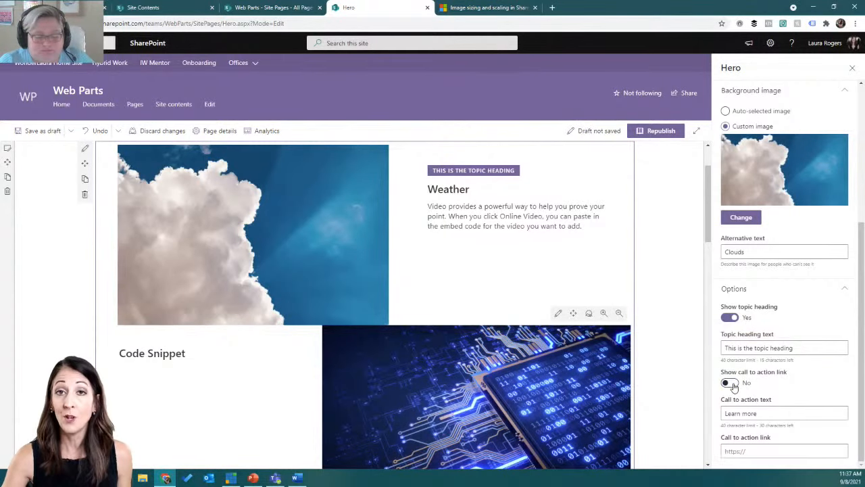
pyautogui.click(731, 383)
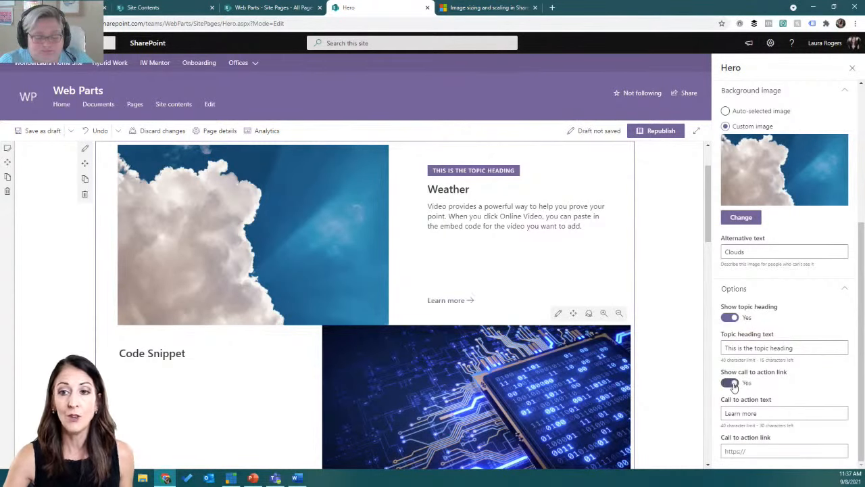
pyautogui.click(751, 412)
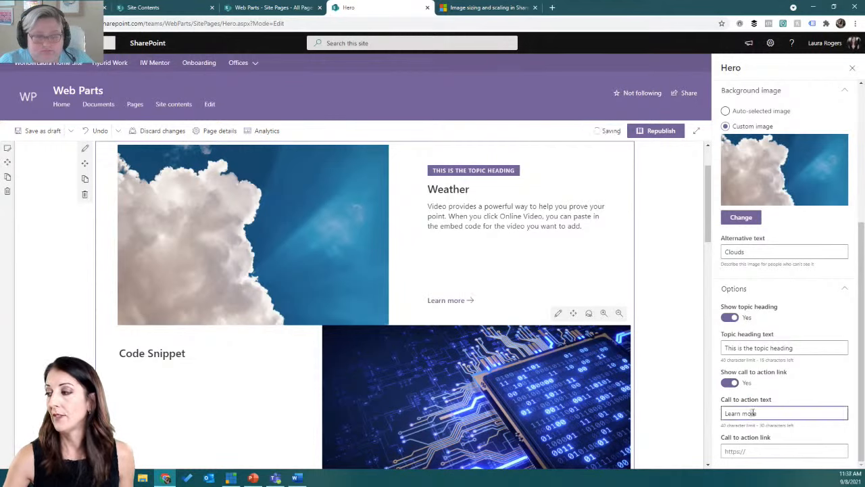
pyautogui.click(752, 450)
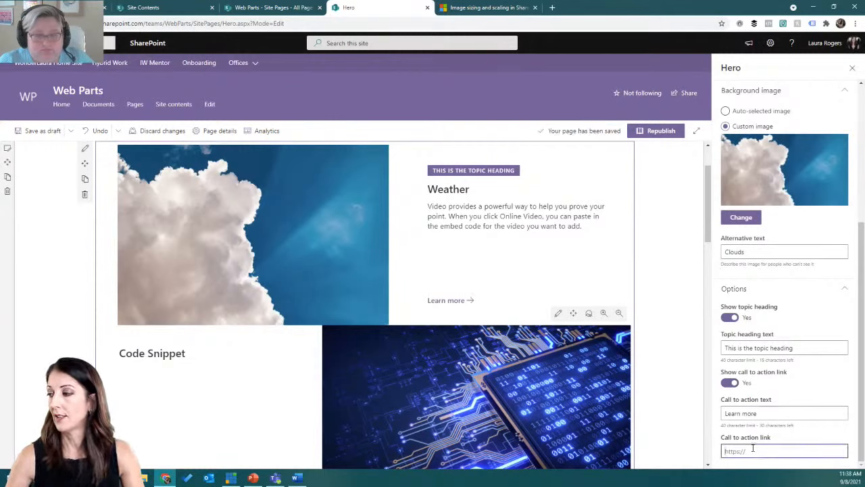
pyautogui.write('https')
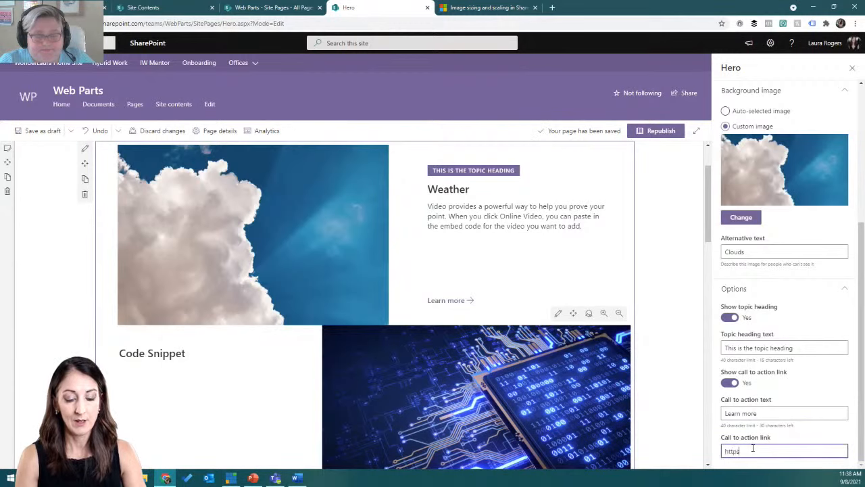
pyautogui.write('://www.bing.com')
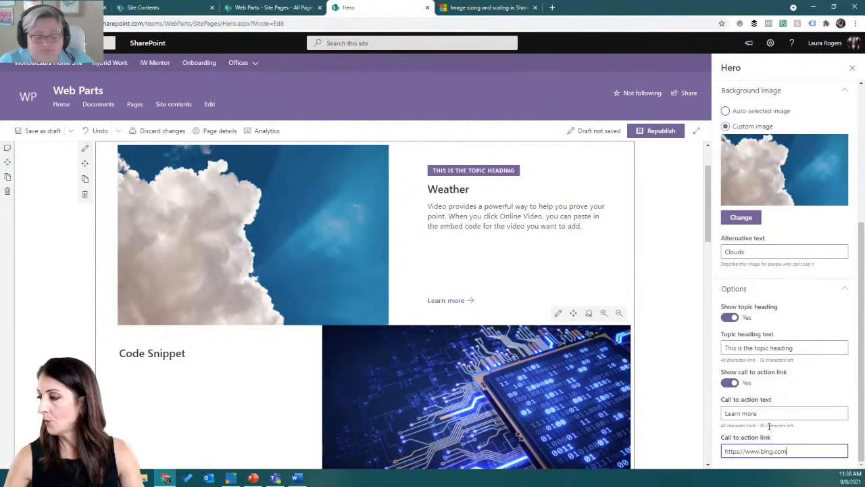
pyautogui.scroll(5, 750, 240)
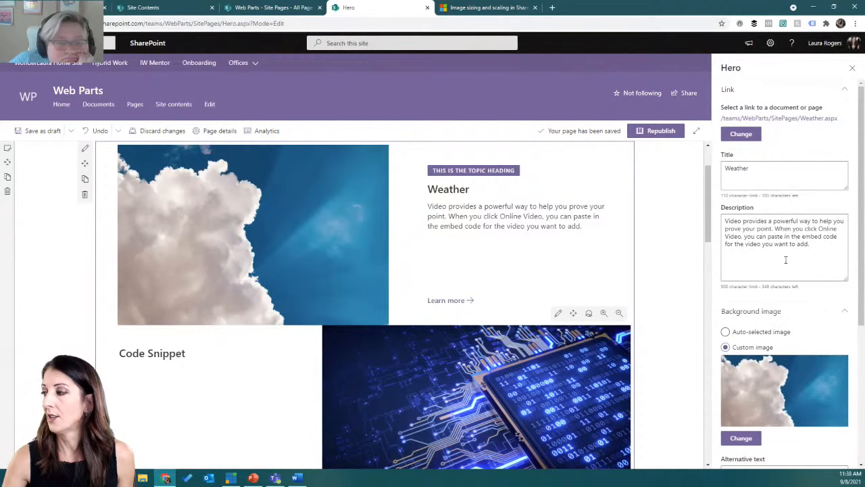
pyautogui.scroll(-4, 784, 283)
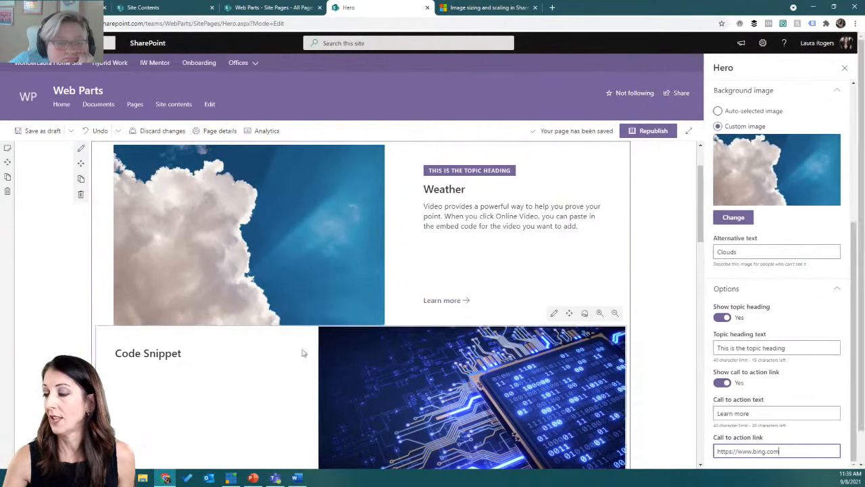
# Paste the copied paragraph as the Code Snippet layer's description and delete everything after "change to match your new theme.".
pyautogui.click(264, 378)
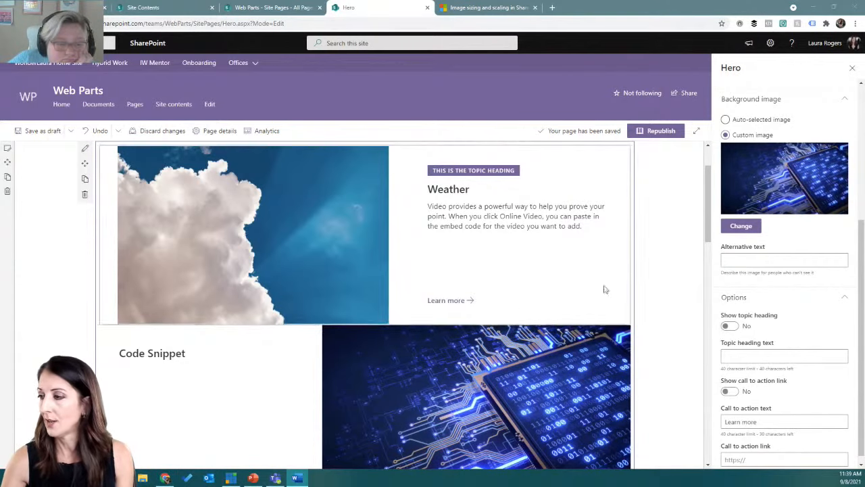
pyautogui.click(251, 394)
pyautogui.click(780, 257)
pyautogui.write('Click Insert and then choose the elements you want from the different galleries. Themes and styles also help keep your document coordinated. When you click Design and choose a new Theme, the pictures, charts, and SmartArt graphics change to match your new theme. When you apply styles, your headings change to match the new theme. Save time in Word with new buttons that show up where you need them.')
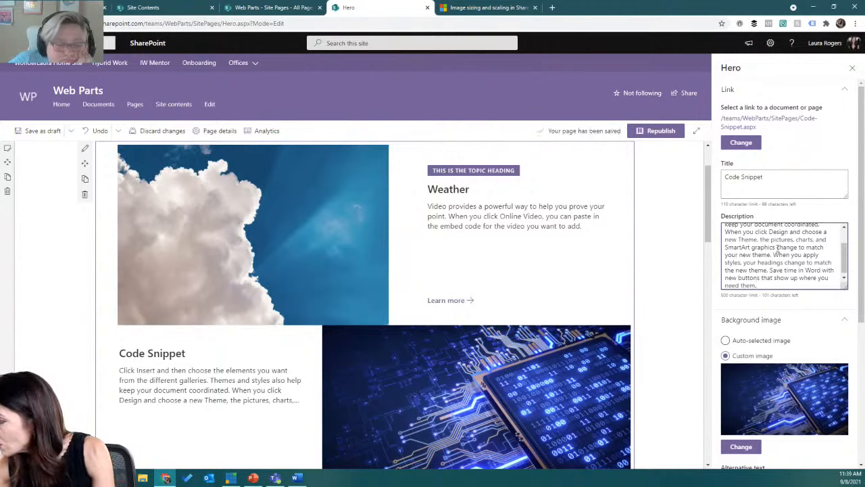
pyautogui.moveTo(774, 255); pyautogui.dragTo(793, 302)
pyautogui.press('Delete')
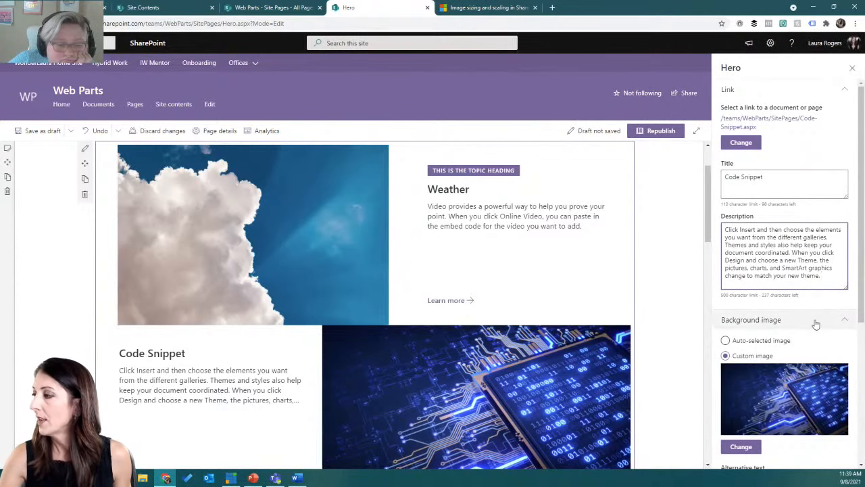
# Show a topic heading on the Code Snippet layer with the text "Purple Stuff".
pyautogui.scroll(-5, 798, 328)
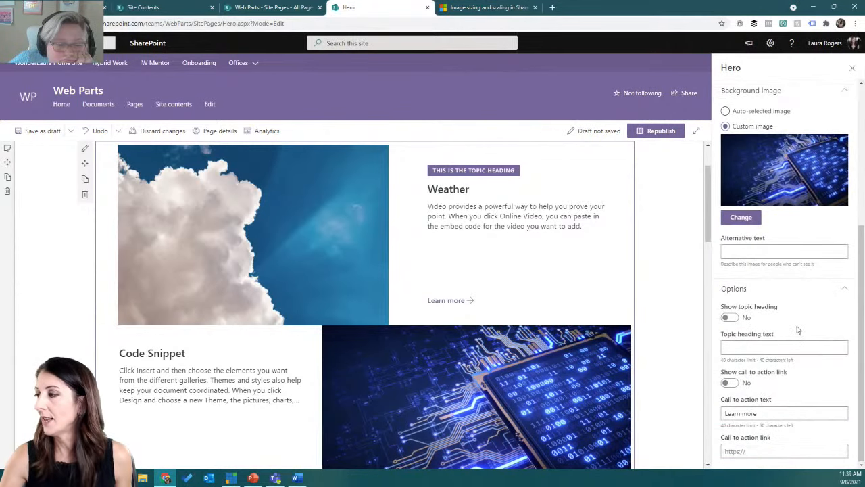
pyautogui.scroll(-3, 378, 303)
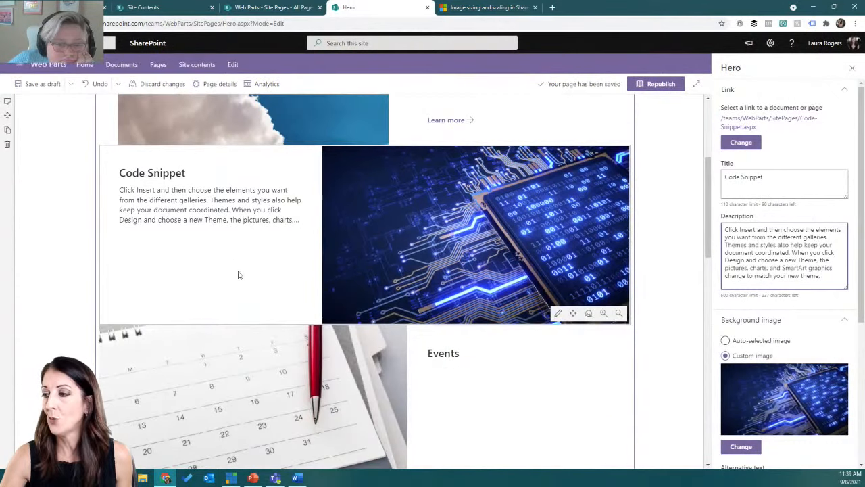
pyautogui.scroll(-3, 757, 355)
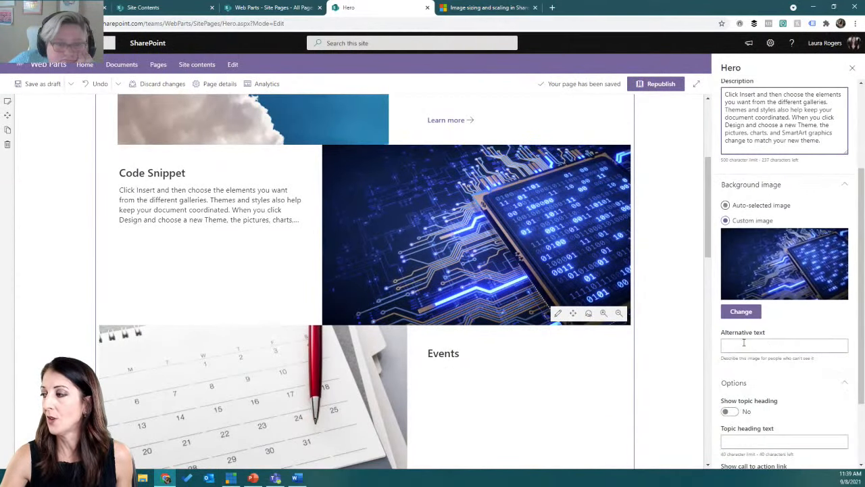
pyautogui.scroll(-1, 772, 358)
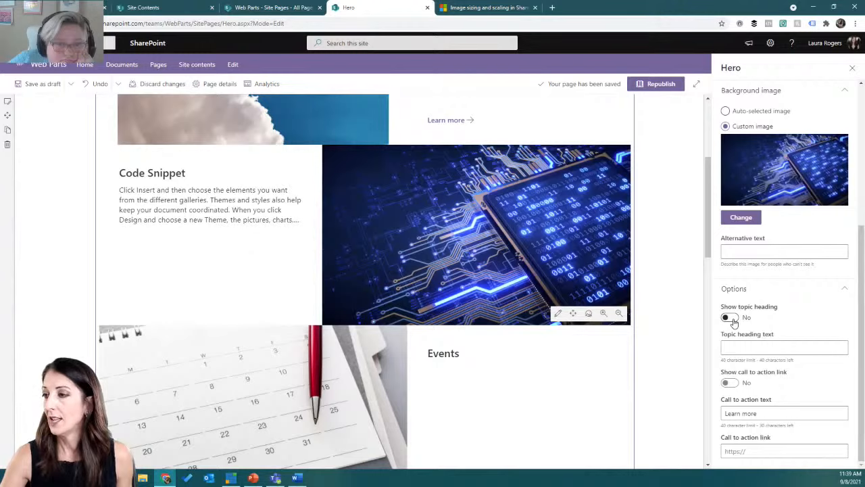
pyautogui.click(730, 318)
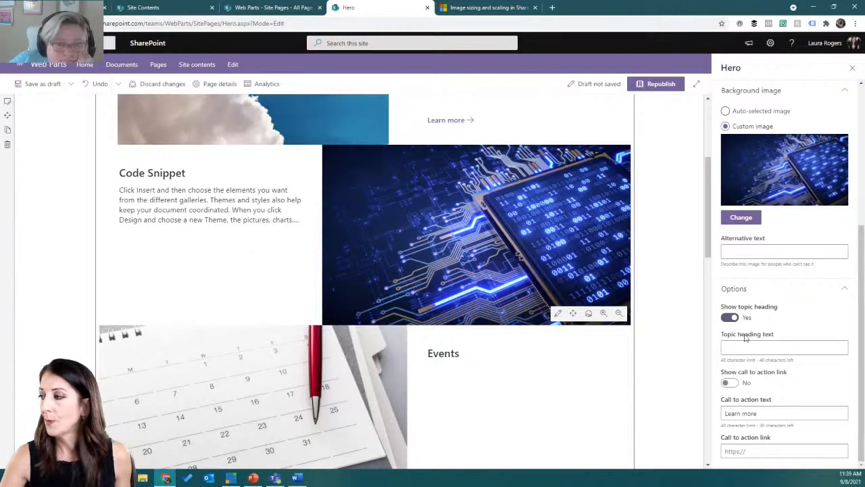
pyautogui.click(749, 346)
pyautogui.write('Purp')
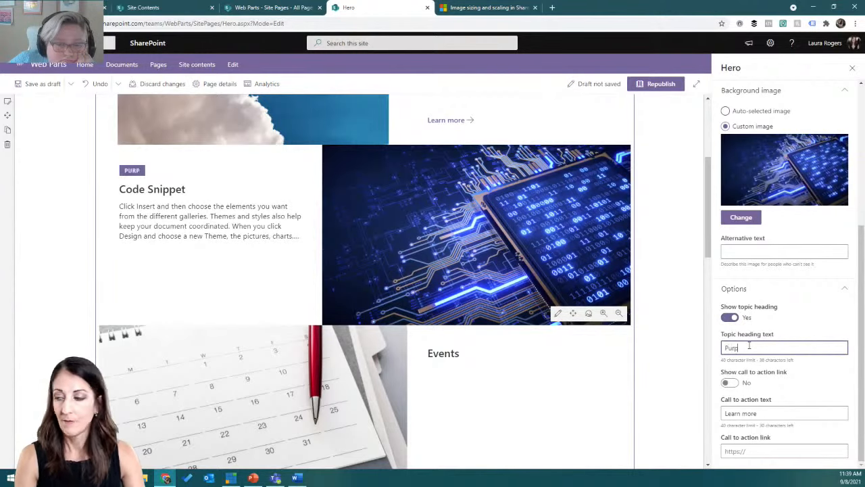
pyautogui.write('le 5tuff')
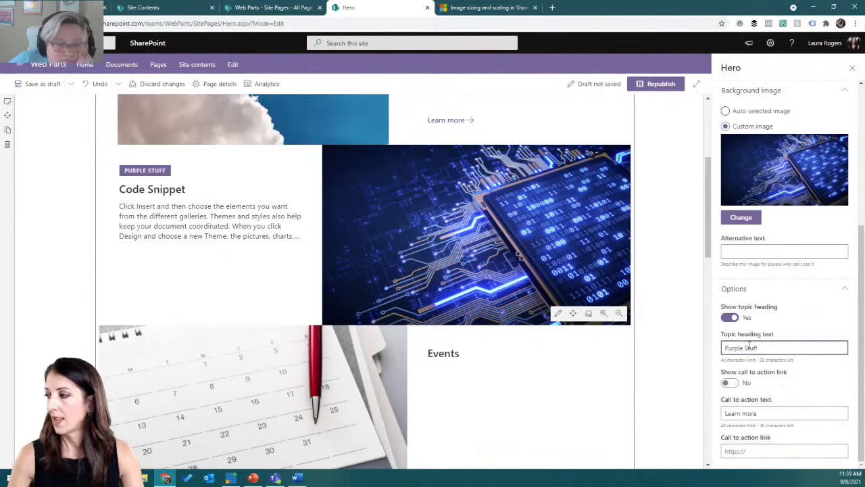
# Switch the Hero web part from layers to tiles and choose the four-tile layout.
pyautogui.scroll(-3, 263, 249)
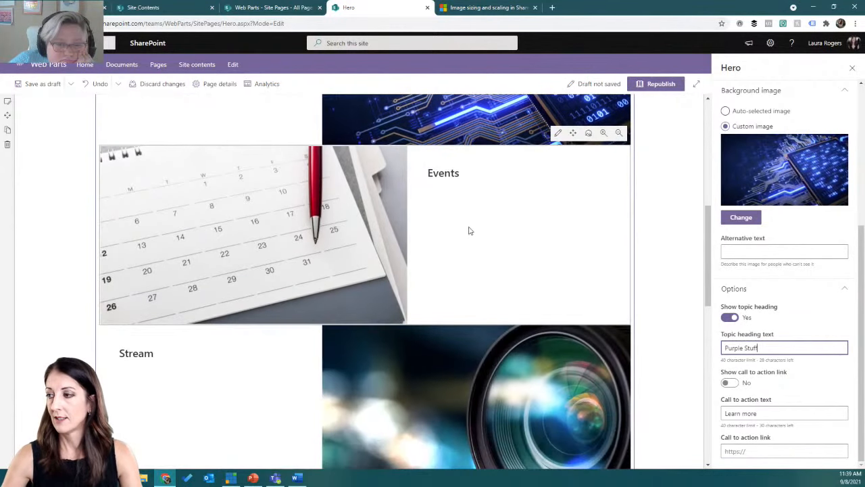
pyautogui.scroll(-2, 468, 230)
pyautogui.scroll(8, 467, 227)
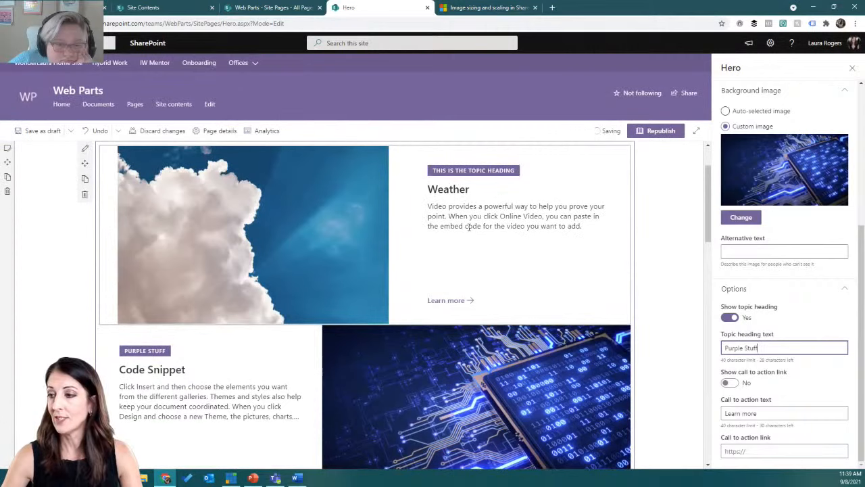
pyautogui.scroll(1, 469, 228)
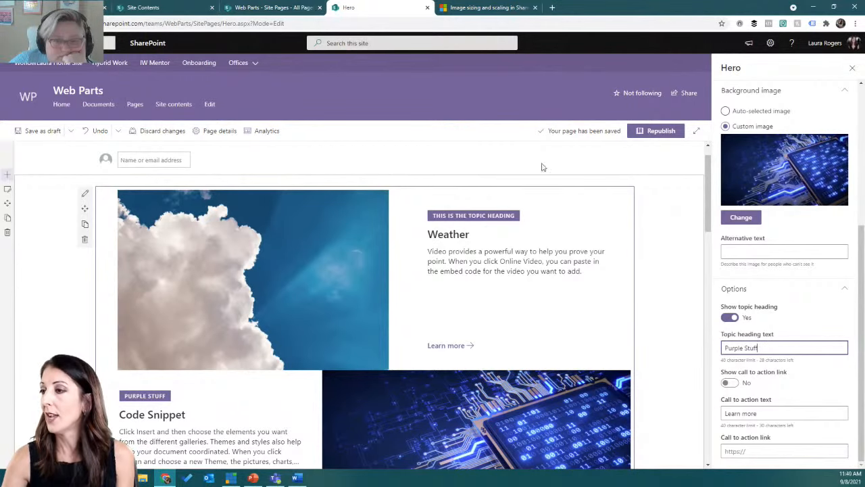
pyautogui.click(85, 195)
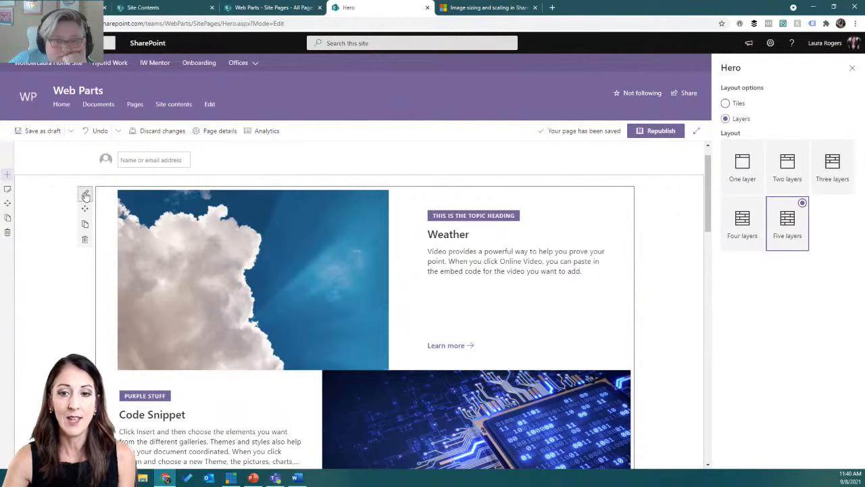
pyautogui.click(725, 103)
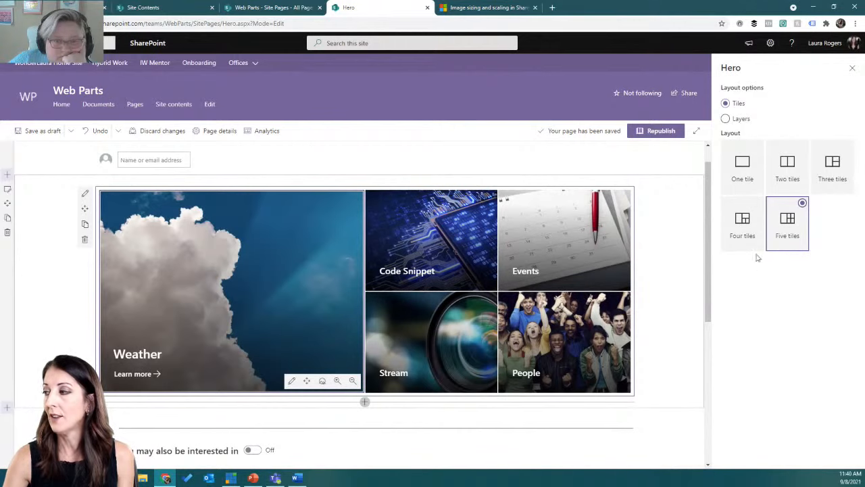
pyautogui.click(752, 228)
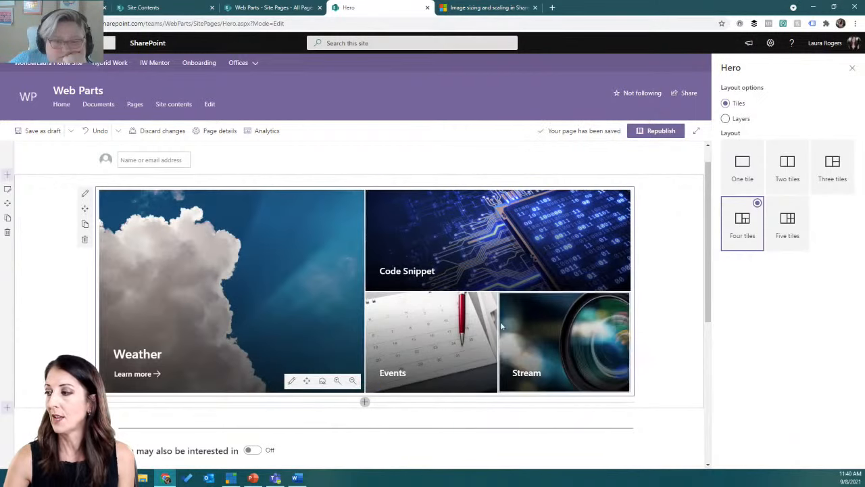
# Open the Weather tile's details and turn its title in the layout off and back on.
pyautogui.click(292, 382)
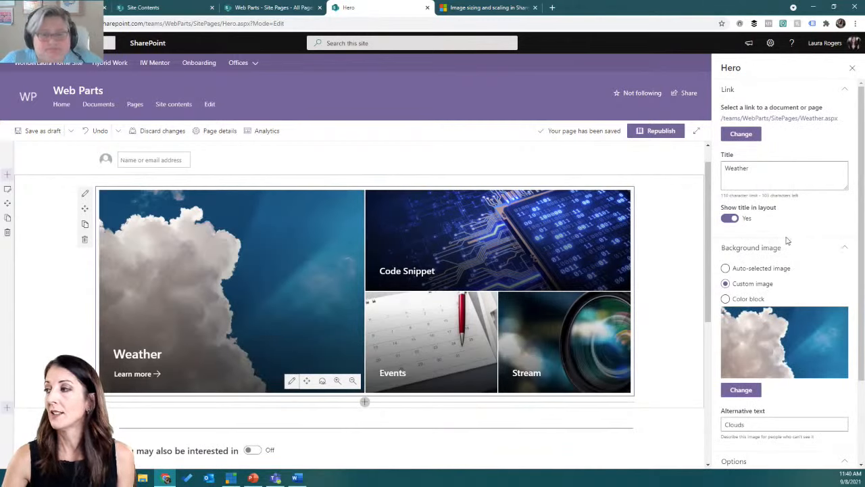
pyautogui.click(730, 219)
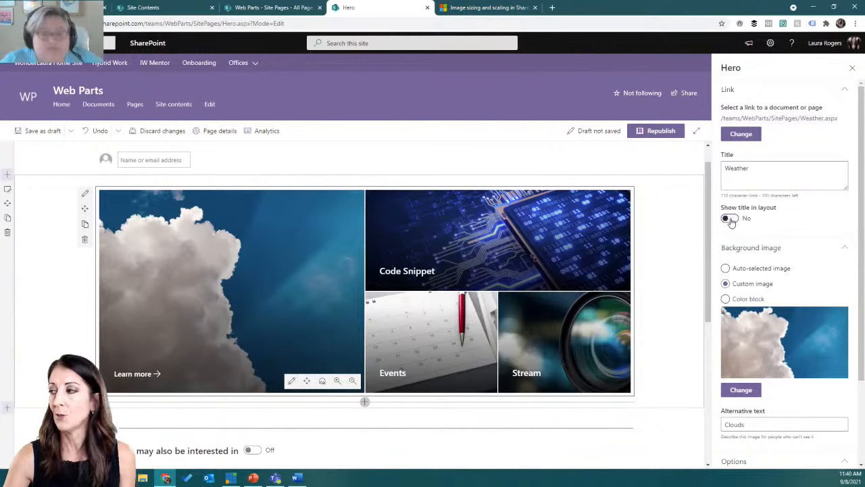
pyautogui.click(730, 220)
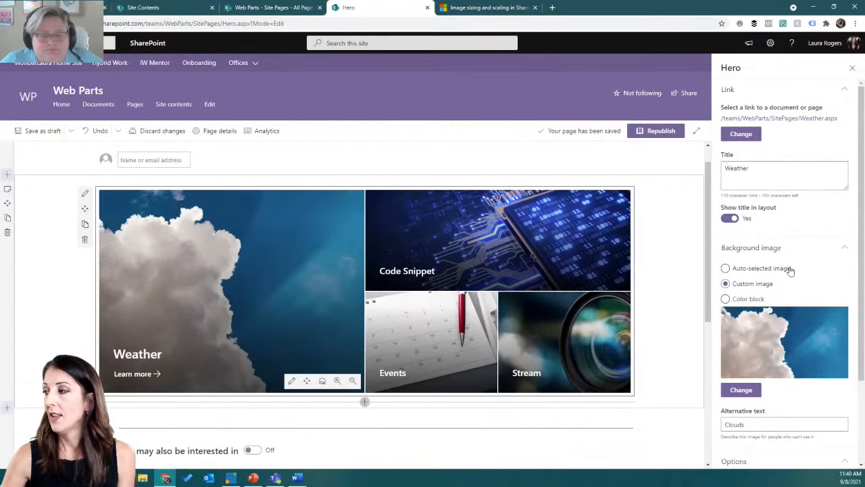
# Look at the replacement images for the Weather tile's background without choosing one, and turn its call to action link off and back on.
pyautogui.scroll(-3, 791, 270)
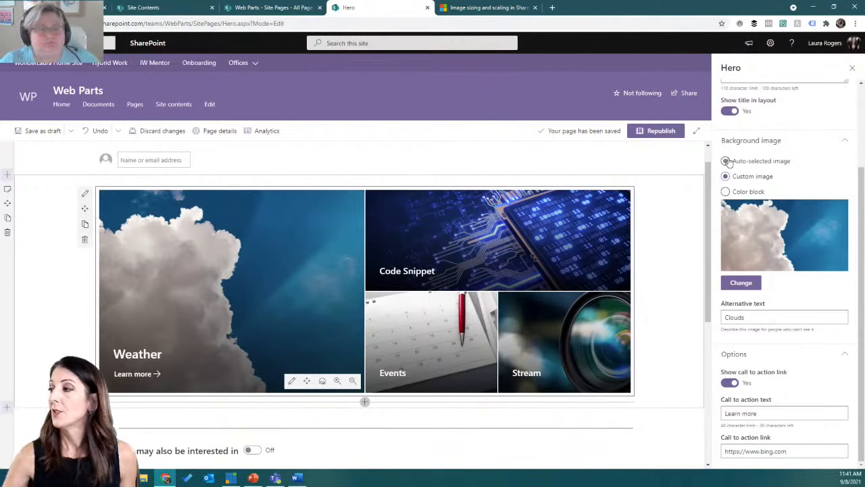
pyautogui.click(741, 283)
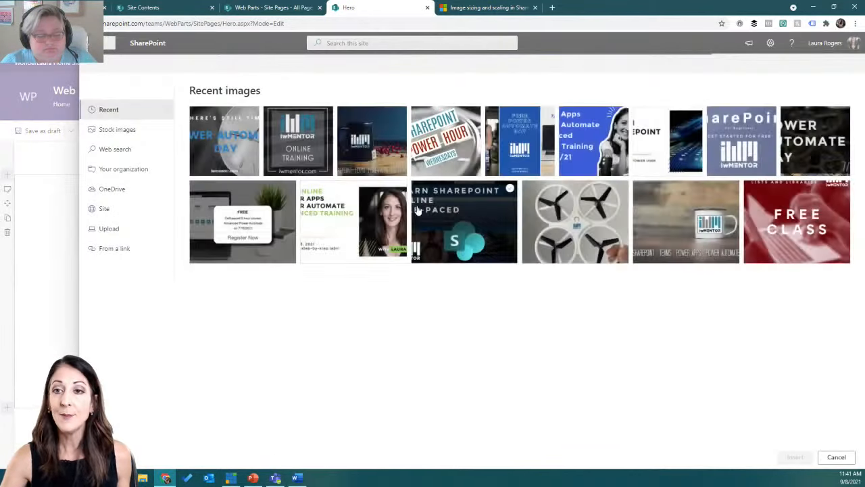
pyautogui.click(834, 457)
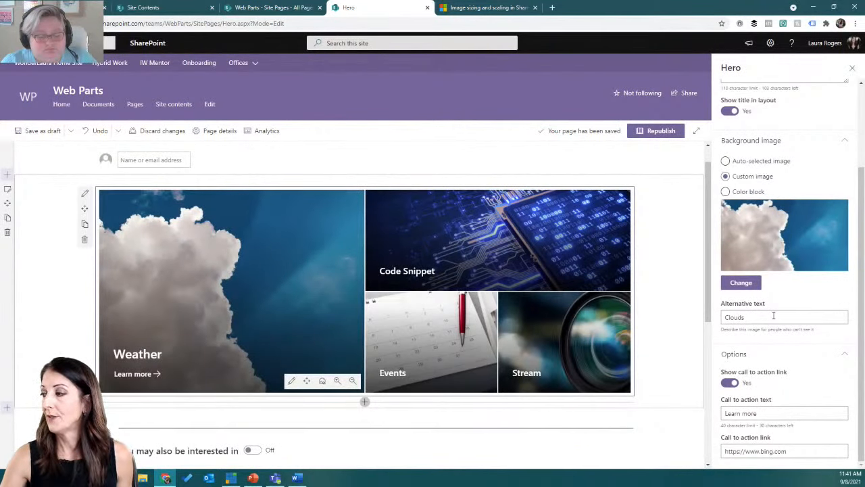
pyautogui.click(730, 383)
pyautogui.click(730, 383)
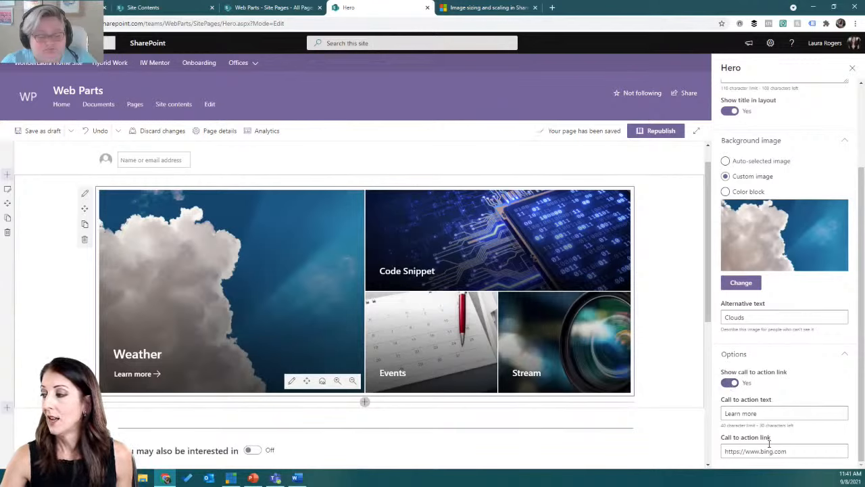
# Close the Hero web part's settings and republish the page.
pyautogui.scroll(2, 788, 236)
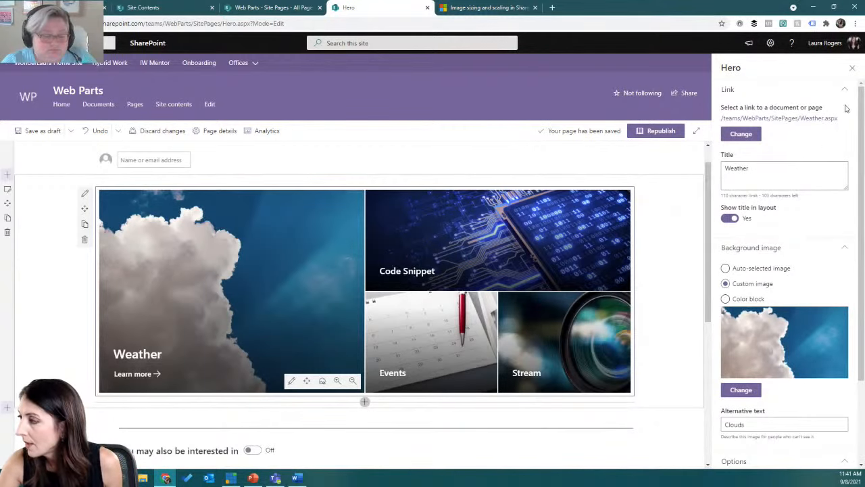
pyautogui.click(853, 70)
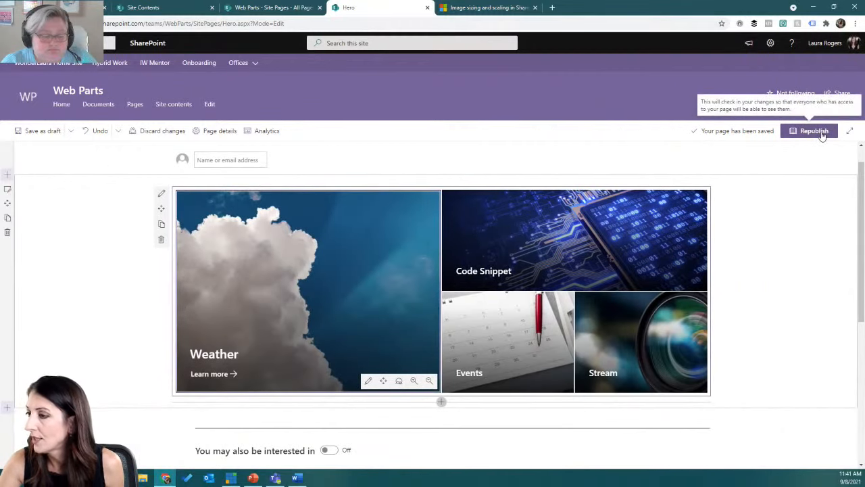
pyautogui.click(821, 133)
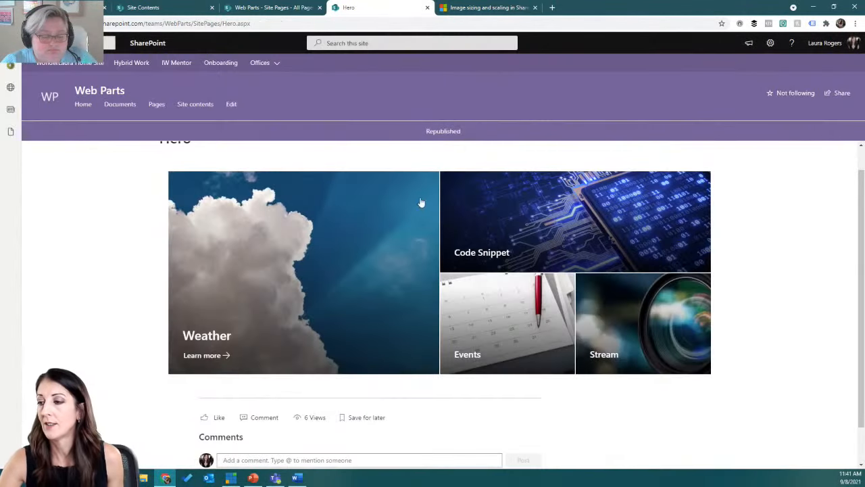
# Test the Weather tile by opening its linked page, returning to the Hero page, and opening its Learn more link.
pyautogui.click(262, 295)
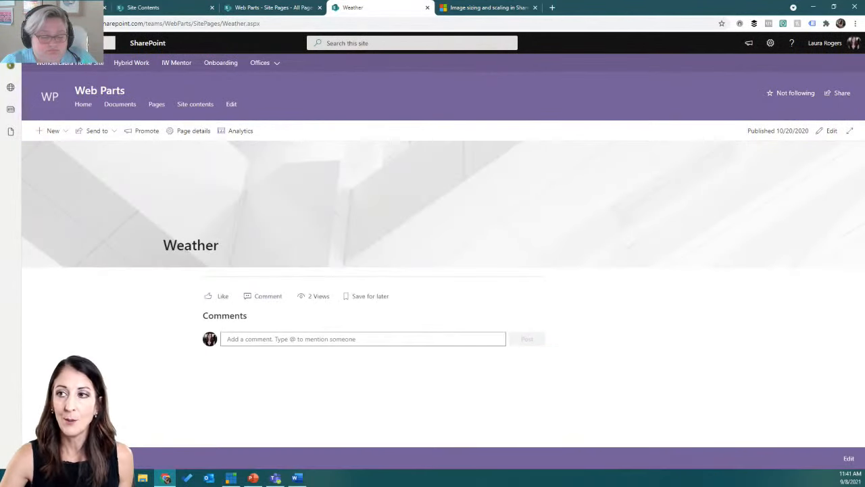
pyautogui.hotkey('alt', 'Left')
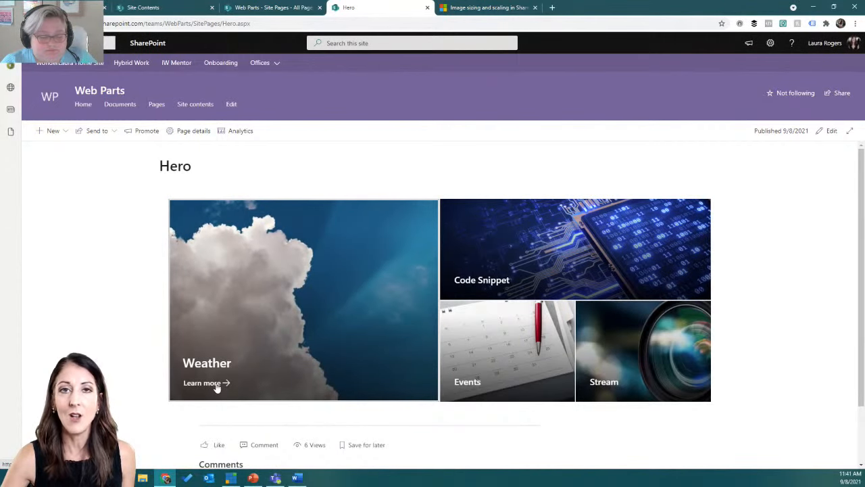
pyautogui.hotkey('ctrl', 't')
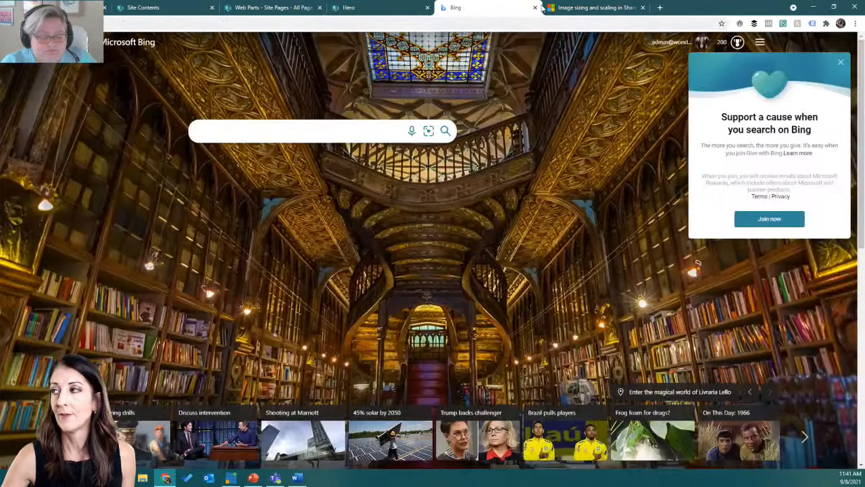
# Close the Bing page and open the Hero page for editing.
pyautogui.click(536, 7)
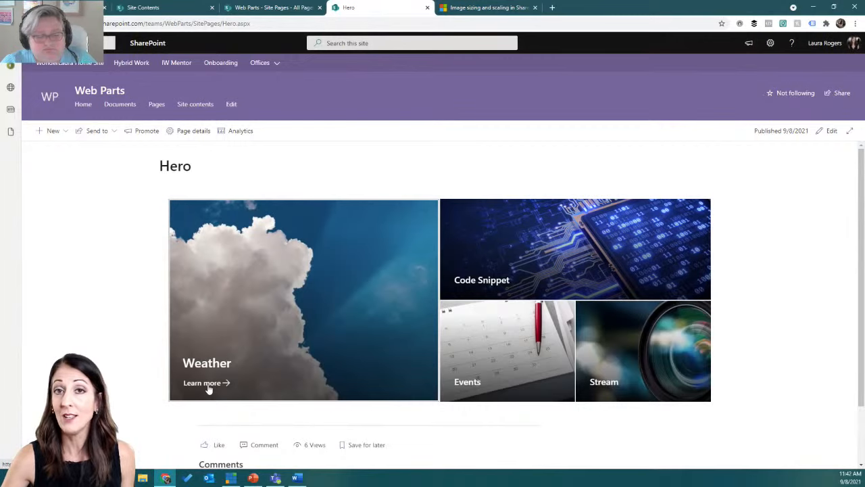
pyautogui.click(831, 130)
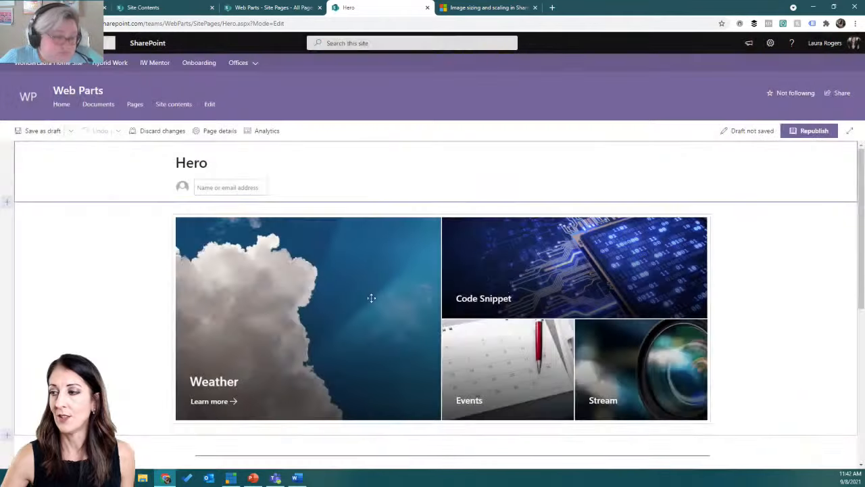
pyautogui.click(564, 271)
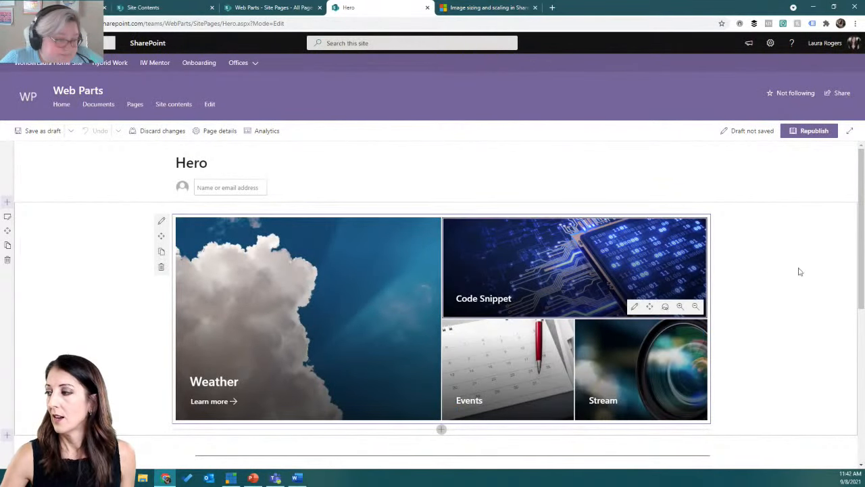
pyautogui.scroll(-1, 270, 290)
# Compare the options offered in the details of the Weather, Code Snippet and Events tiles.
pyautogui.click(252, 287)
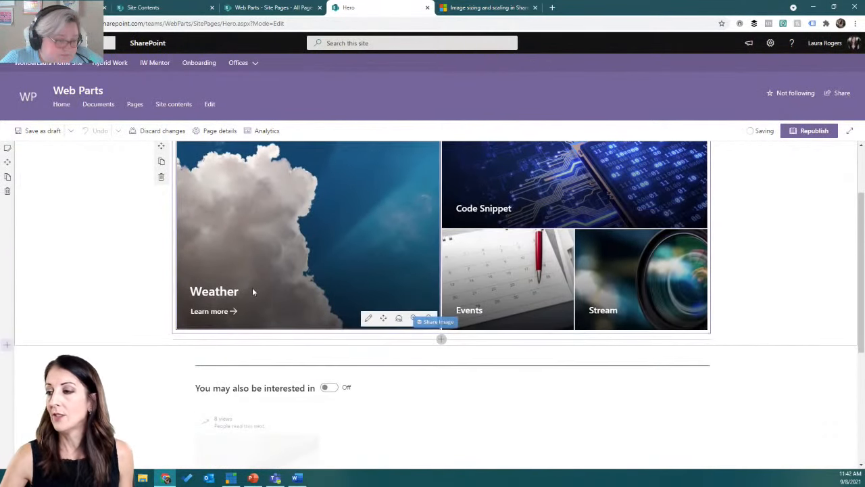
pyautogui.click(369, 320)
pyautogui.click(754, 268)
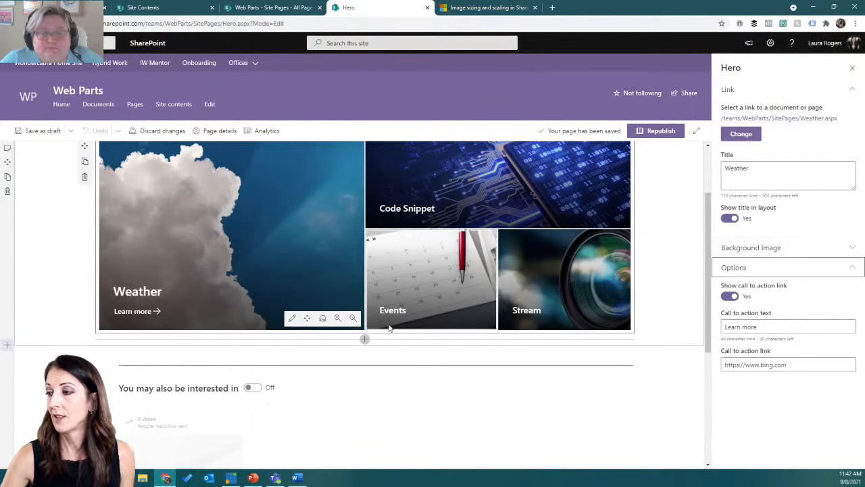
pyautogui.click(438, 196)
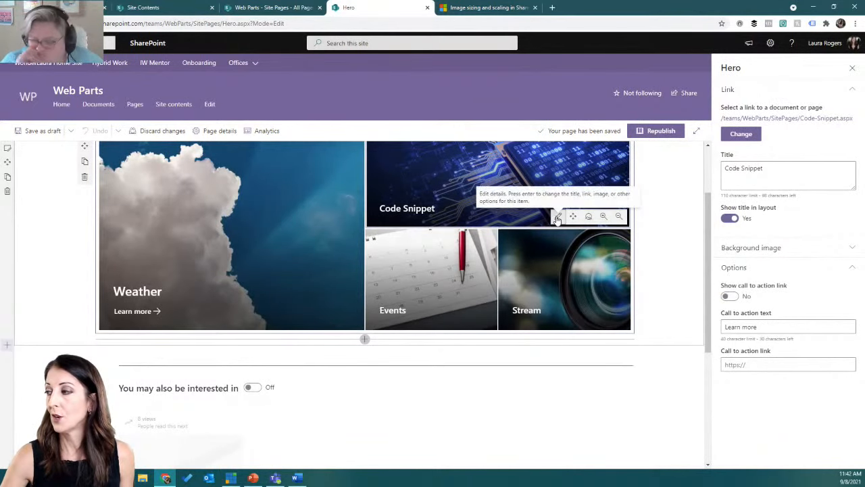
pyautogui.click(421, 288)
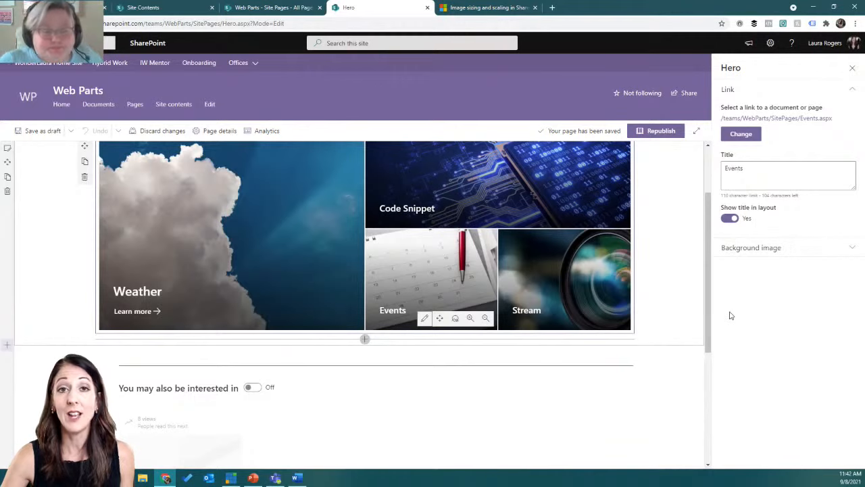
# Show the call to action link on the Code Snippet tile and set its text to "Sign up".
pyautogui.click(443, 193)
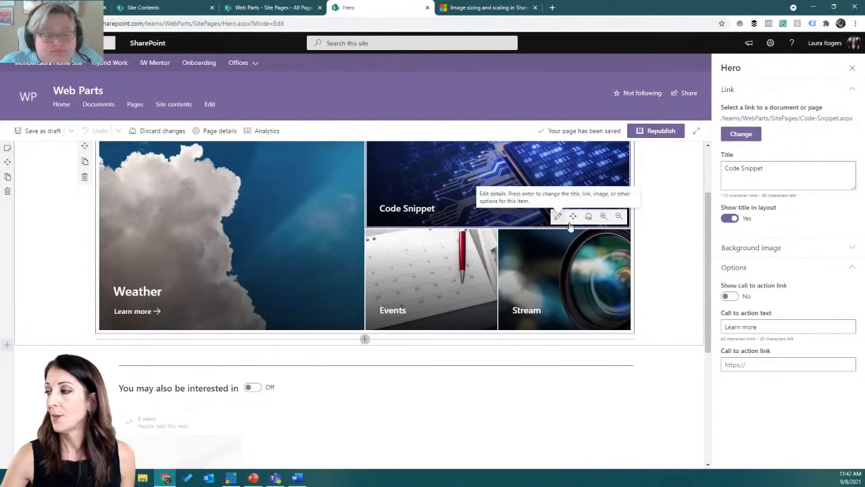
pyautogui.click(730, 296)
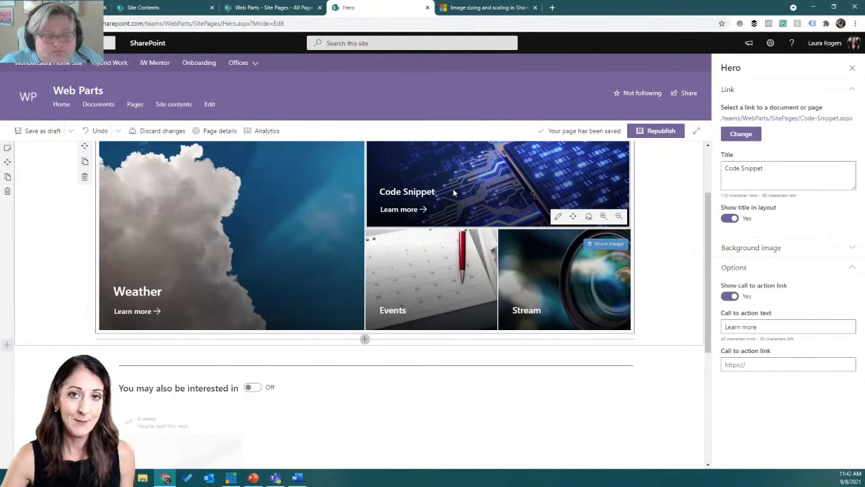
pyautogui.click(424, 284)
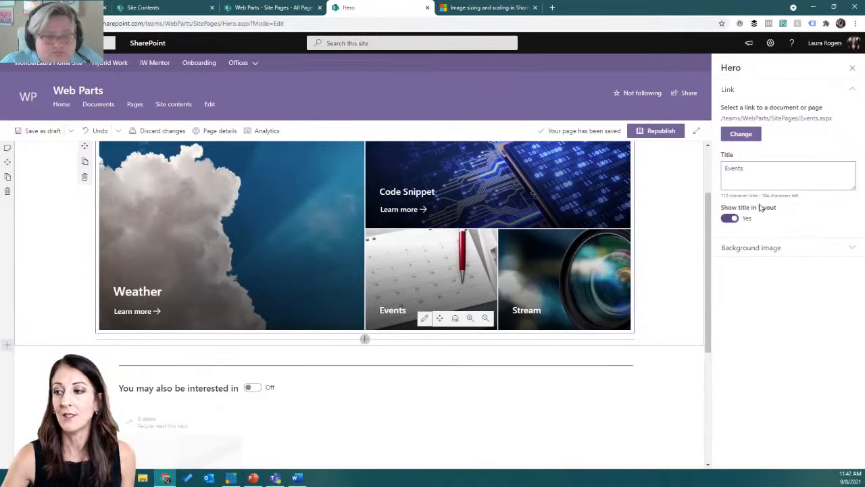
pyautogui.click(429, 209)
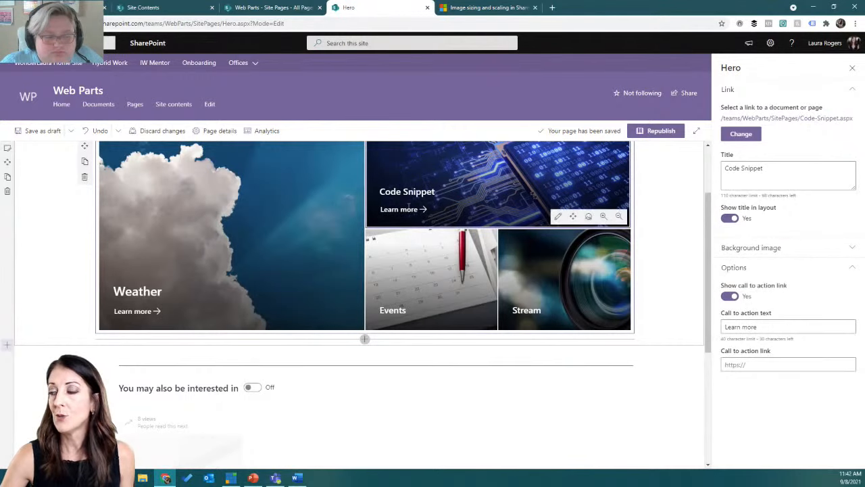
pyautogui.moveTo(762, 329); pyautogui.dragTo(716, 331)
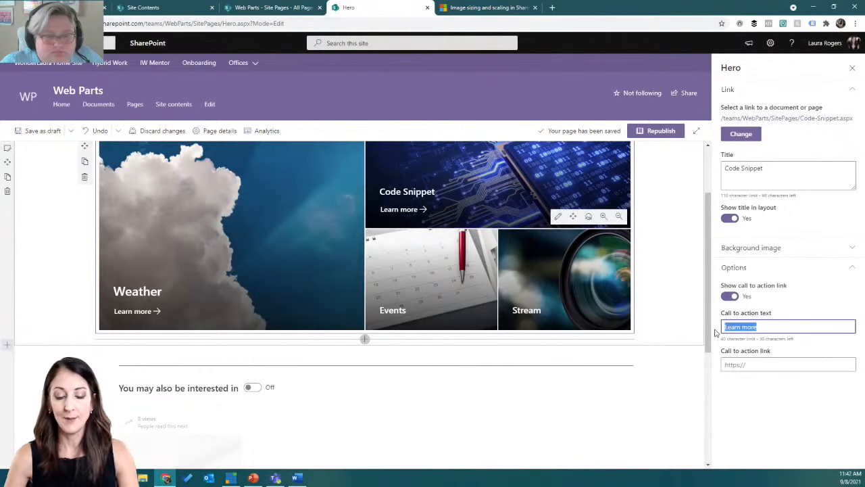
pyautogui.write('Sign up')
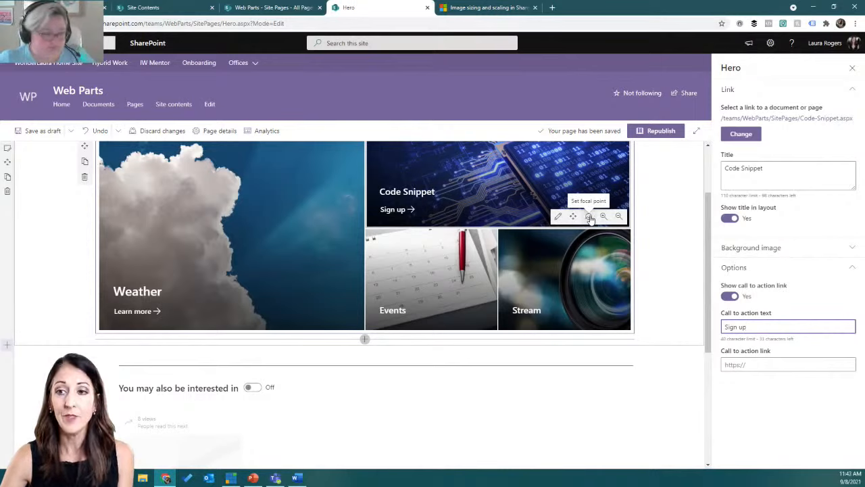
# Move the Stream tile's image focal point onto the camera lens and shift the Code Snippet image's focal point lower.
pyautogui.click(585, 296)
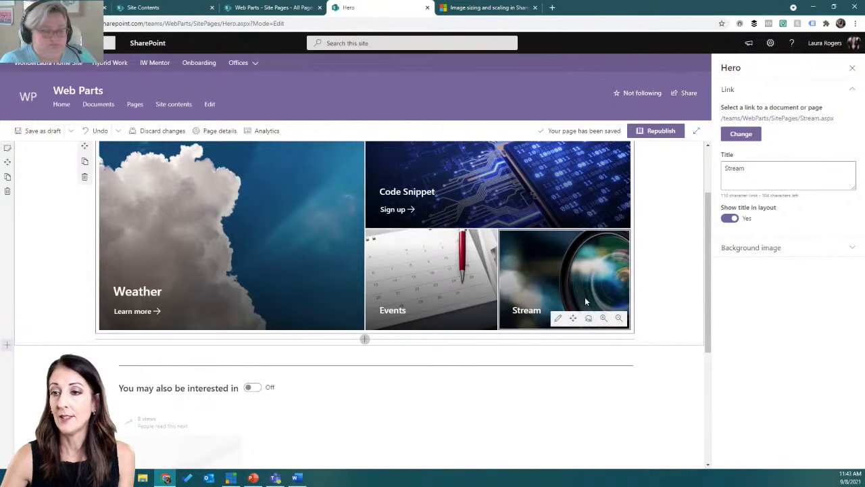
pyautogui.click(589, 318)
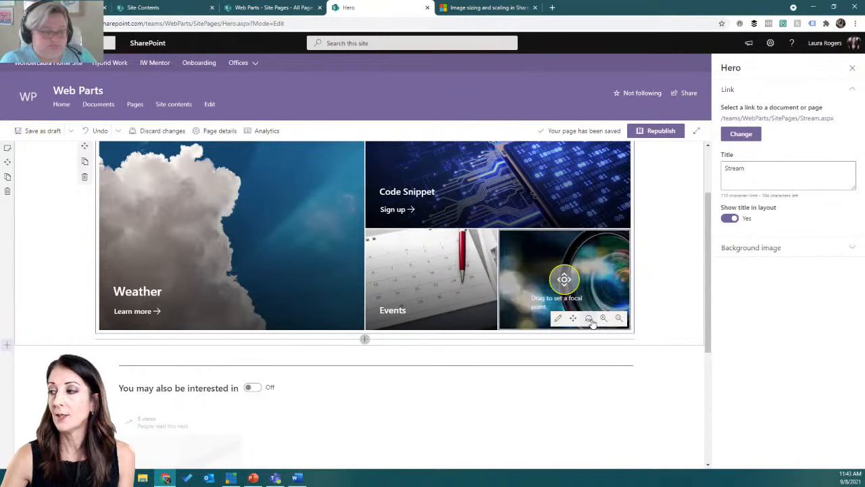
pyautogui.moveTo(564, 281); pyautogui.dragTo(641, 294)
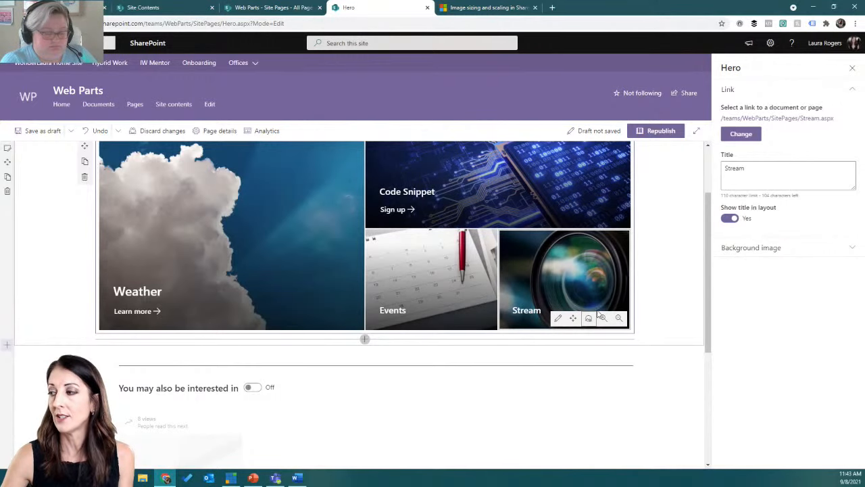
pyautogui.click(589, 209)
pyautogui.click(589, 216)
pyautogui.moveTo(499, 192)
pyautogui.mouseDown()
pyautogui.moveTo(503, 204)
pyautogui.moveTo(497, 157)
pyautogui.moveTo(508, 233)
pyautogui.mouseUp()
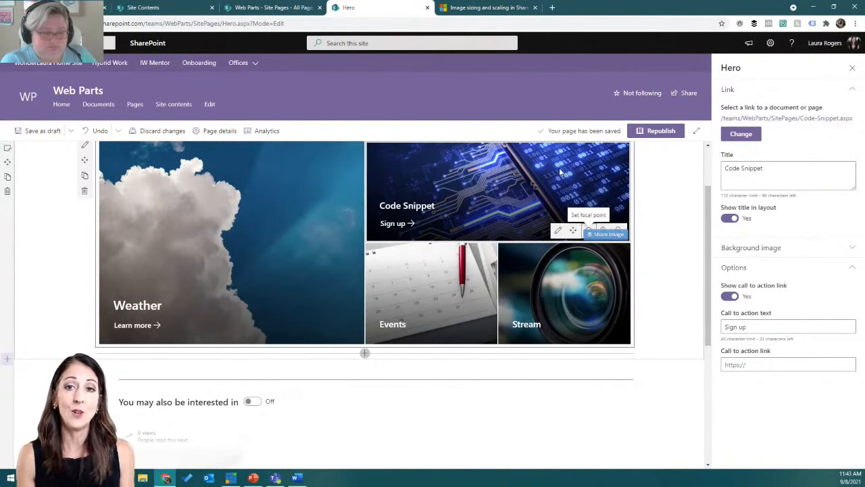
# Change the Hero page's title area to the Image and title layout.
pyautogui.click(179, 255)
pyautogui.scroll(1, 198, 212)
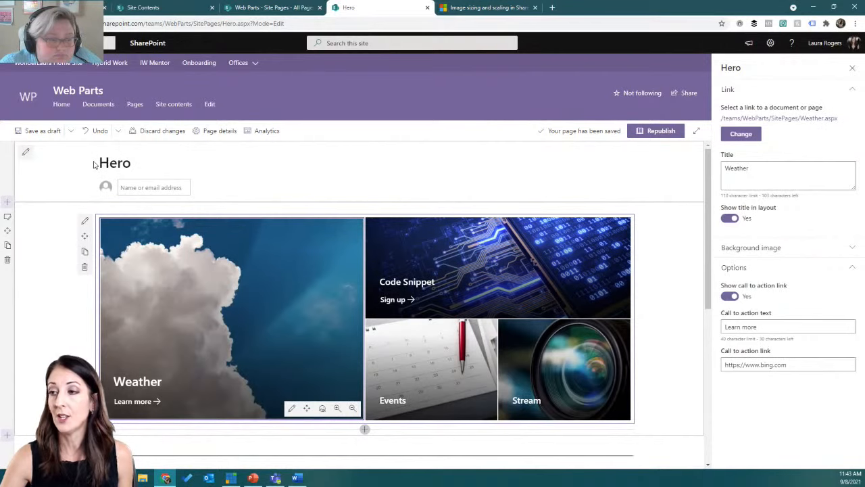
pyautogui.click(25, 154)
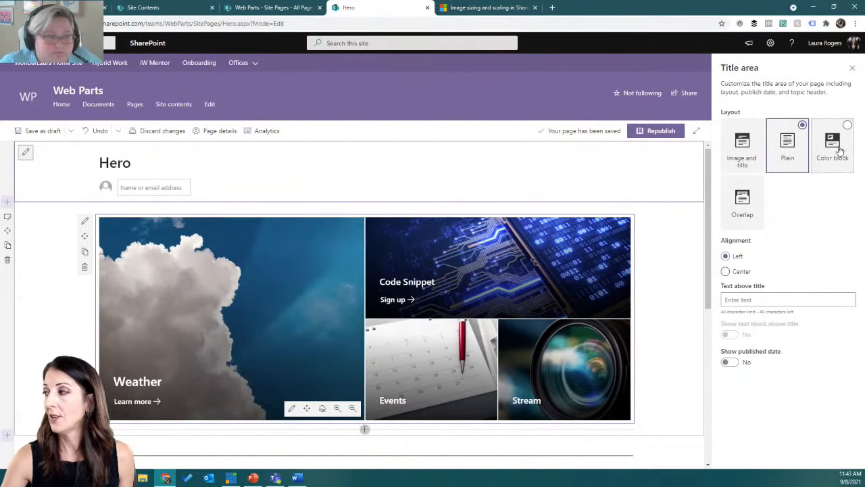
pyautogui.click(742, 145)
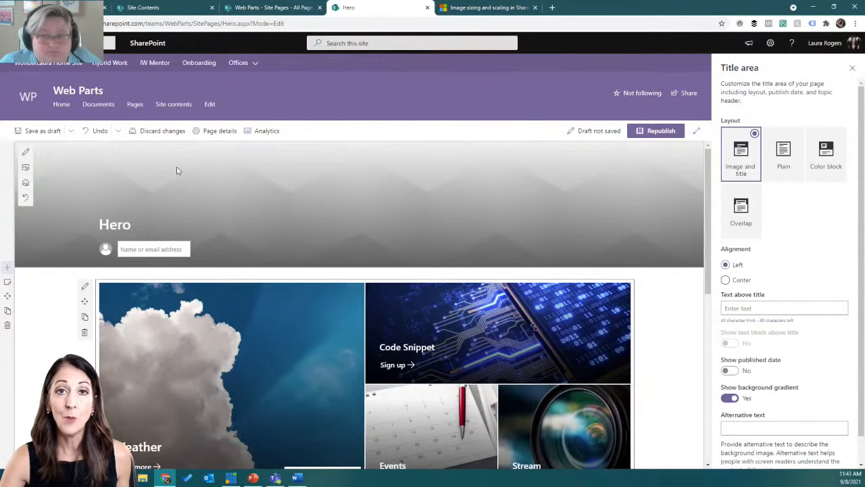
# Insert the pink beach and turquoise water stock image as the title area background and move its focal point to the upper edge.
pyautogui.click(25, 168)
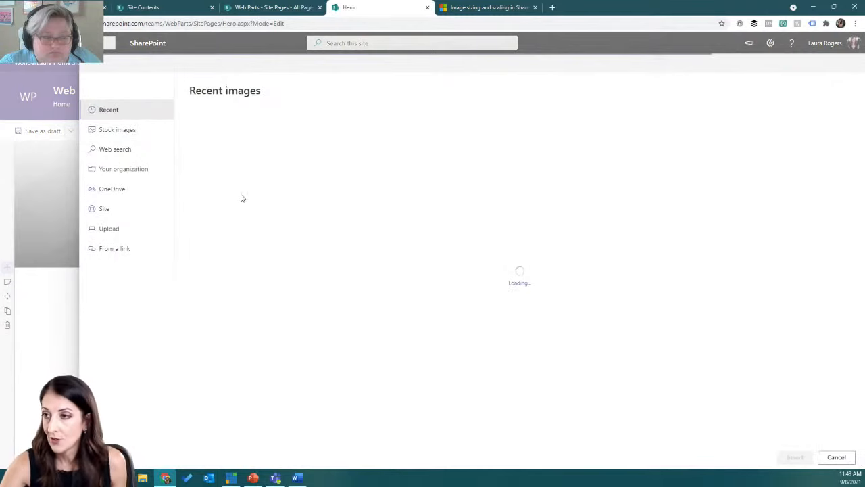
pyautogui.click(135, 131)
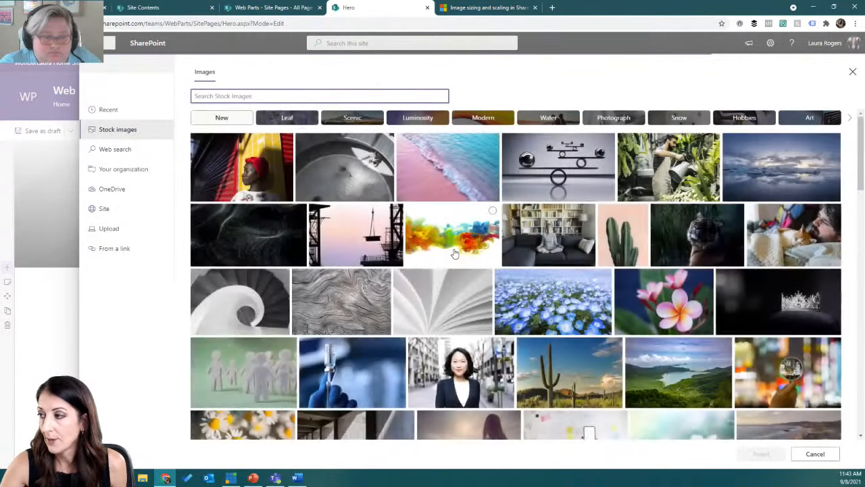
pyautogui.click(463, 179)
pyautogui.click(762, 455)
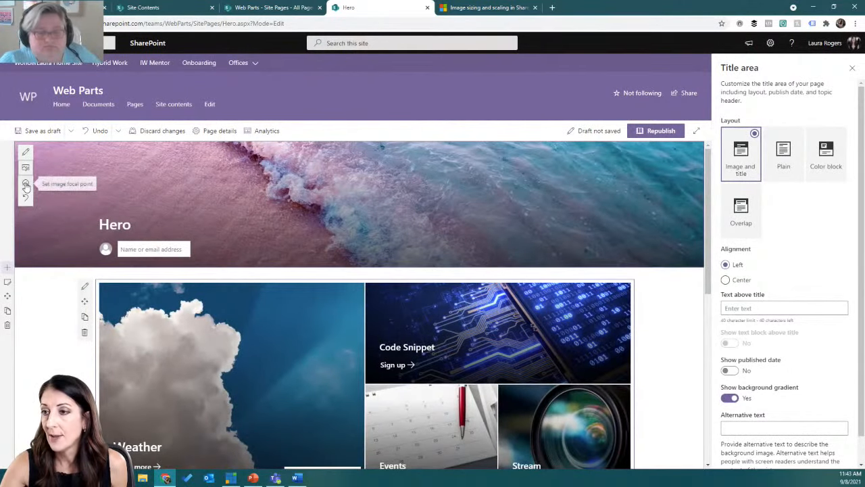
pyautogui.click(25, 182)
pyautogui.moveTo(368, 210); pyautogui.dragTo(354, 140)
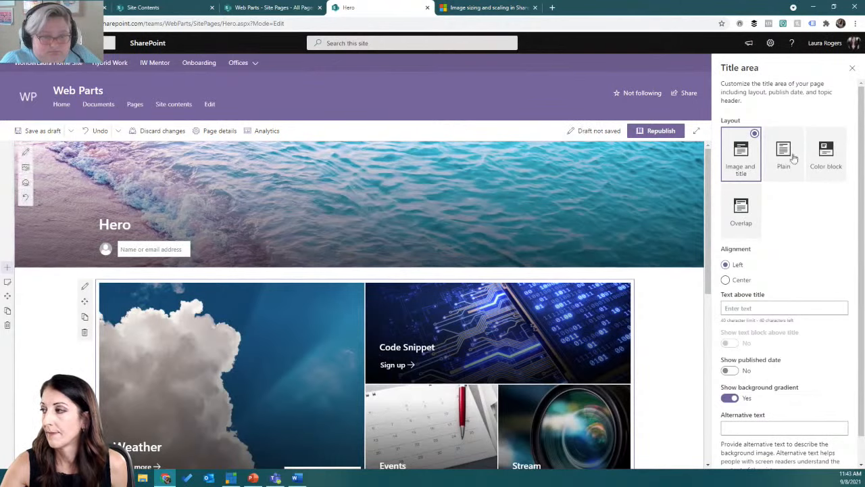
pyautogui.click(852, 68)
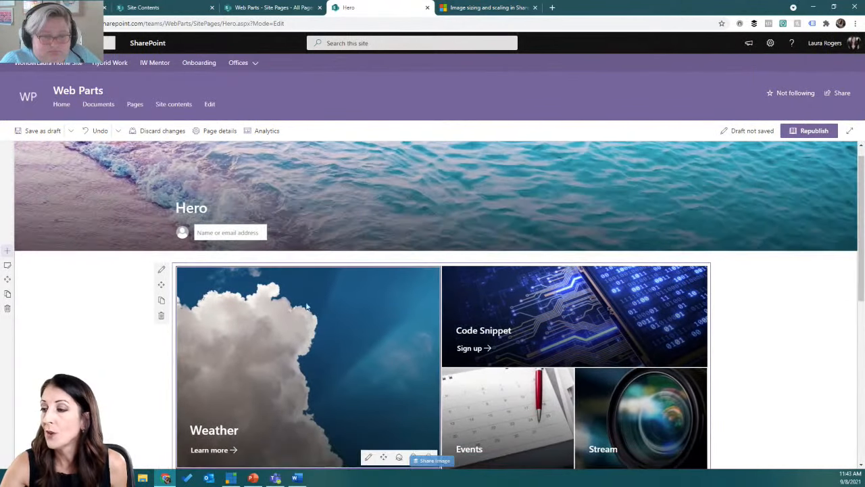
# Change the Hero web part's layout to Five tiles.
pyautogui.click(161, 269)
pyautogui.scroll(-2, 678, 349)
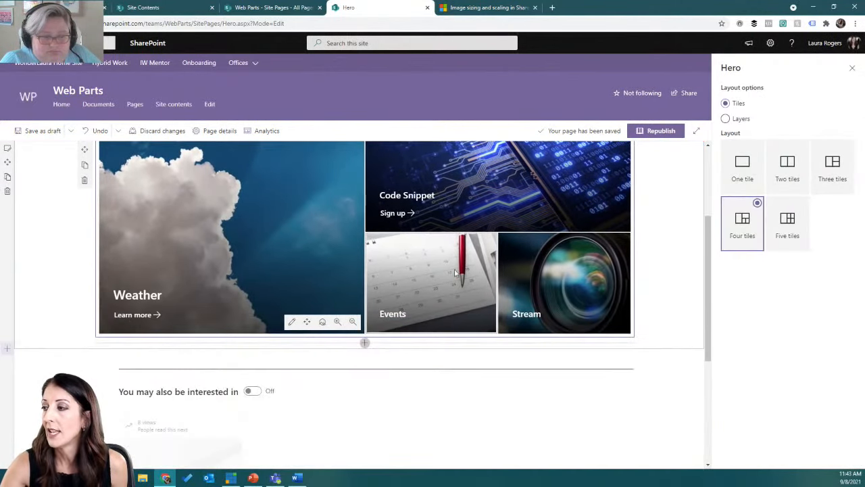
pyautogui.click(796, 220)
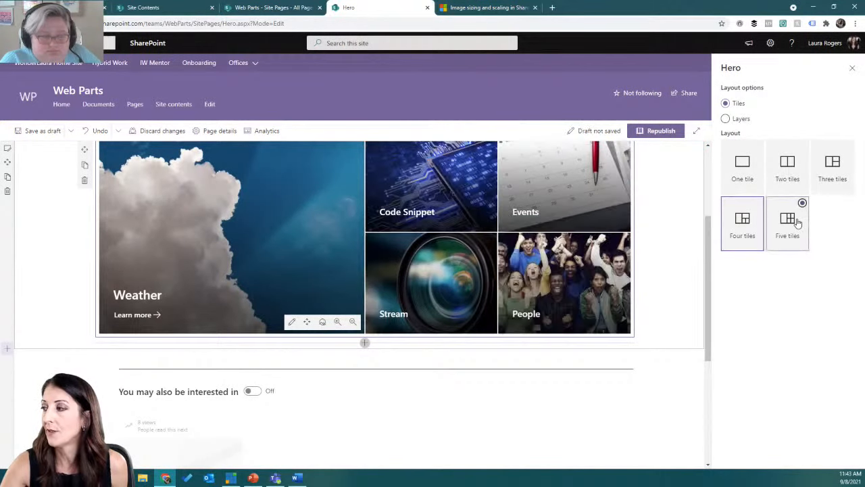
# Set the background of the Code Snippet and People tiles to Color block.
pyautogui.scroll(2, 499, 249)
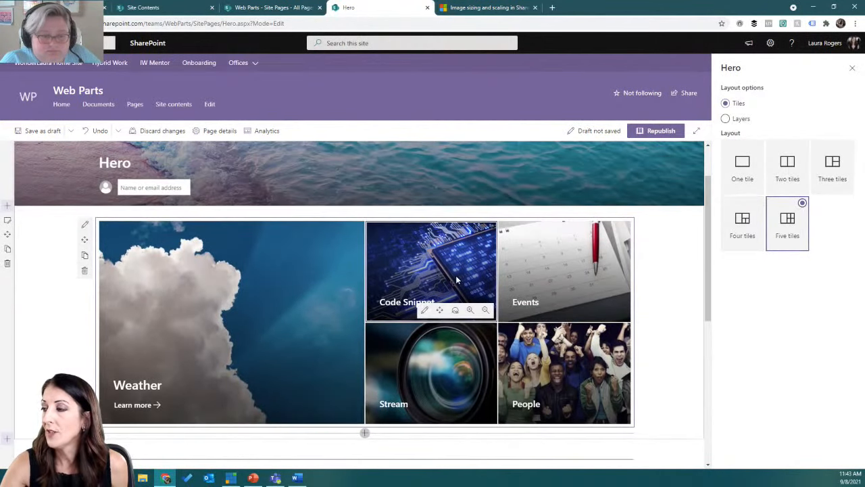
pyautogui.click(424, 309)
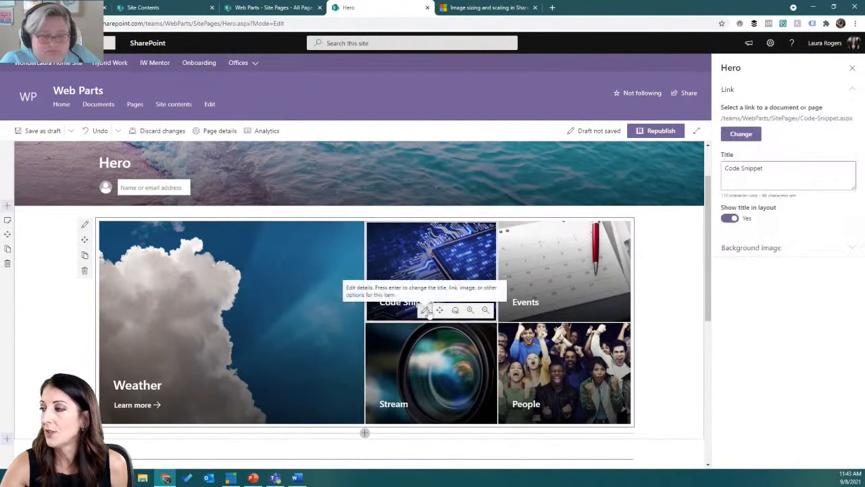
pyautogui.click(782, 250)
pyautogui.click(726, 298)
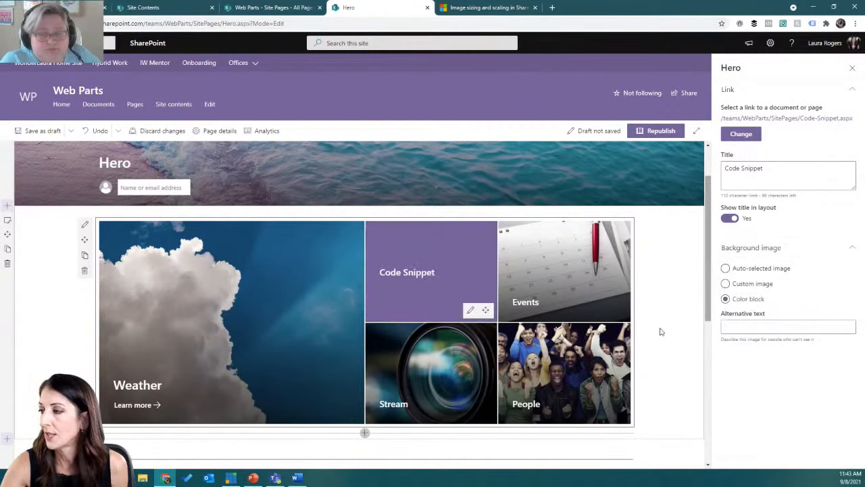
pyautogui.click(571, 368)
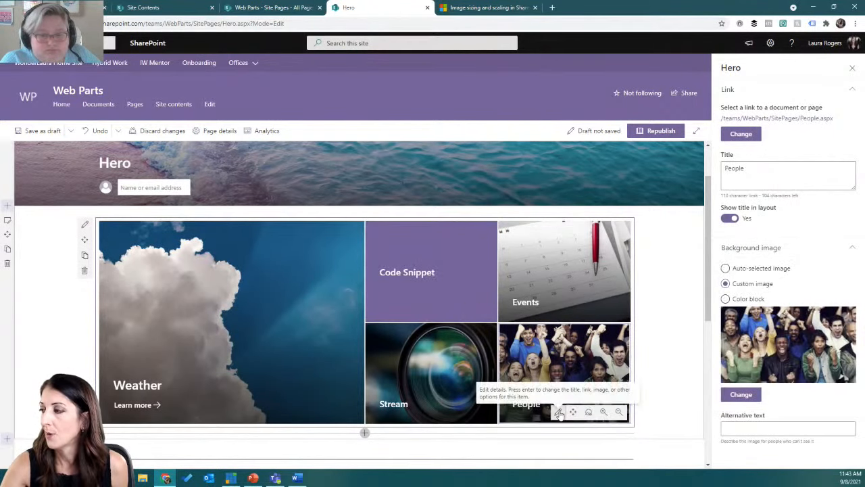
pyautogui.click(726, 299)
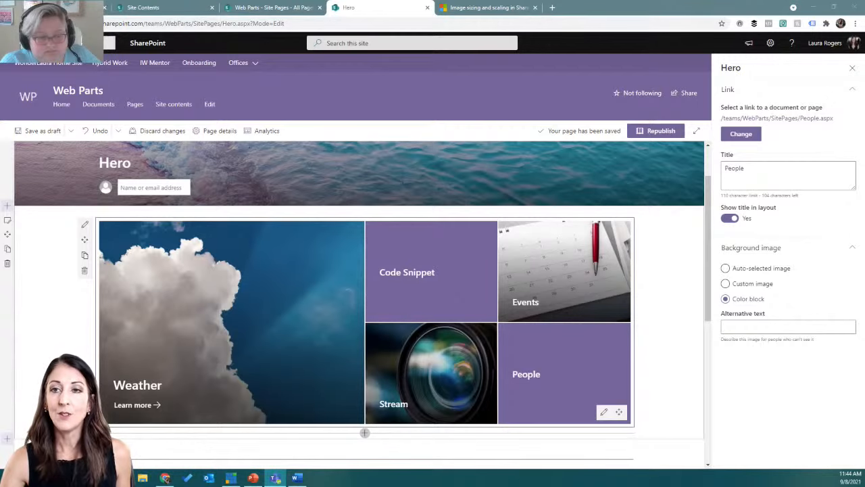
# Close the Hero web part's settings, republish the page and return to the Site Pages library.
pyautogui.click(852, 68)
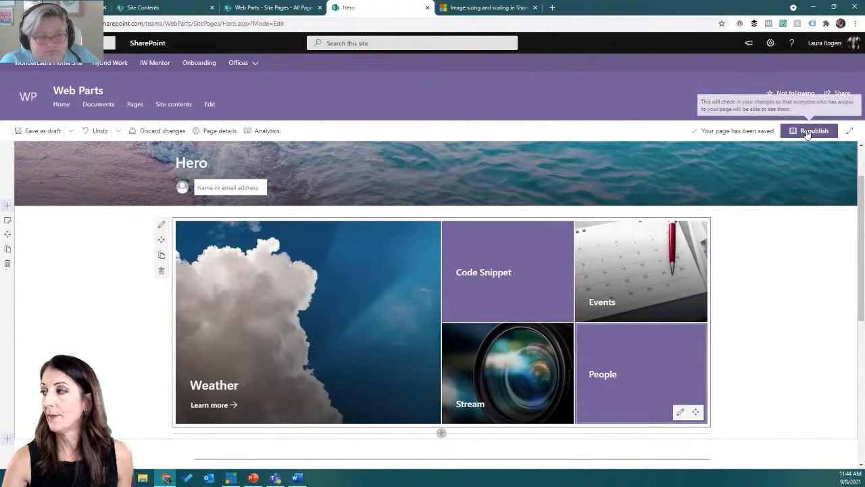
pyautogui.click(809, 130)
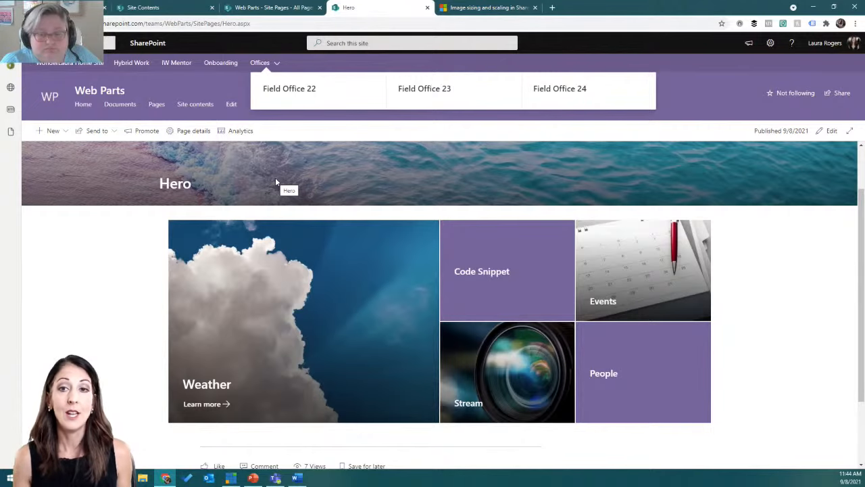
pyautogui.click(260, 7)
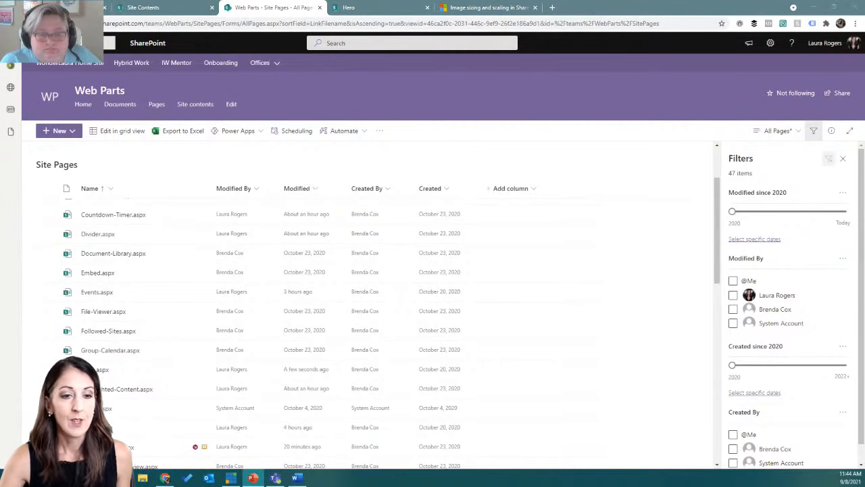
# Close the Hero page and open Highlighted-Content.aspx from the Site Pages library for editing.
pyautogui.click(378, 8)
pyautogui.click(427, 8)
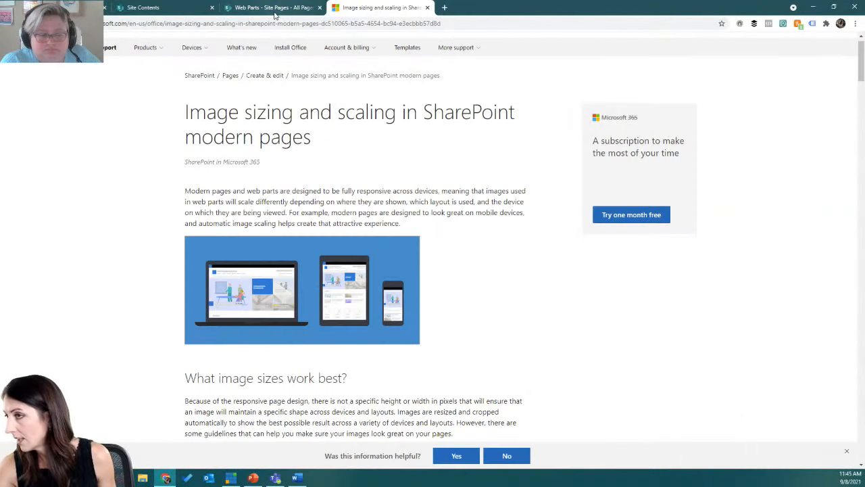
pyautogui.click(270, 8)
pyautogui.scroll(-1, 144, 342)
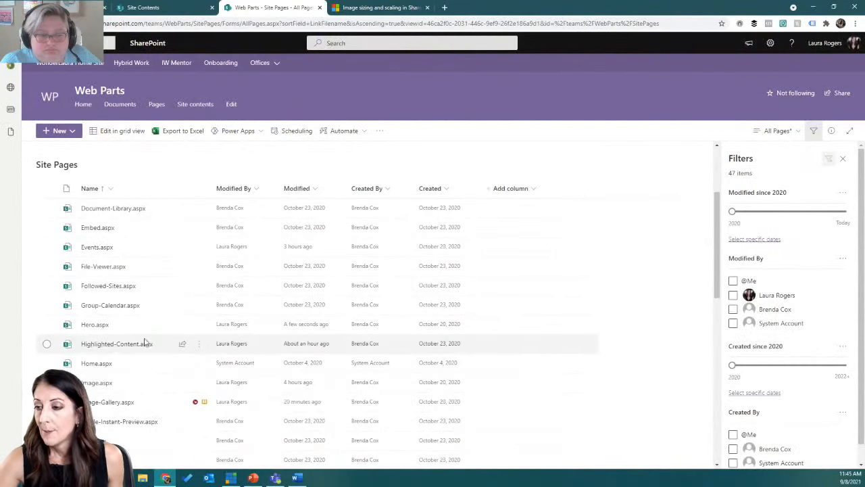
pyautogui.click(132, 346)
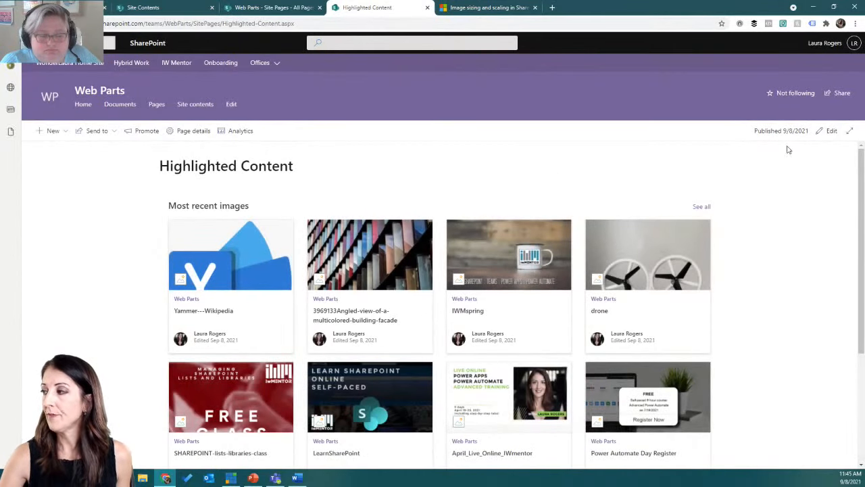
pyautogui.click(823, 133)
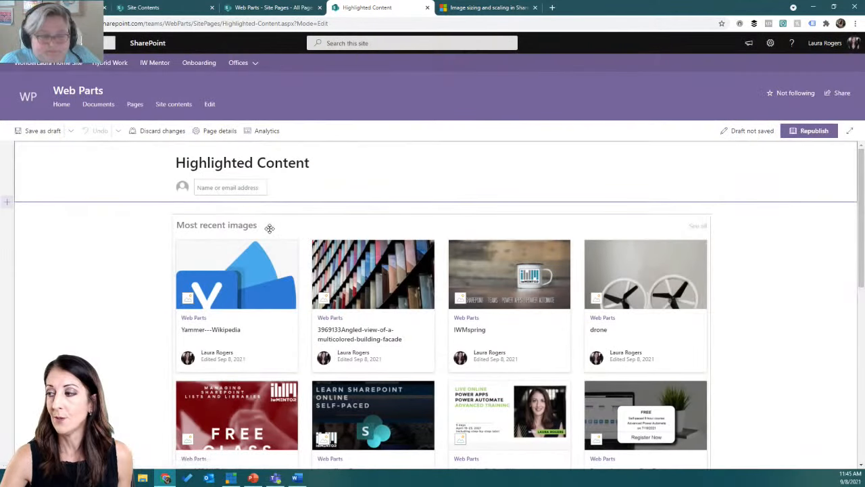
# Delete the page's existing Most recent images web part and add a new Highlighted content web part in its place.
pyautogui.scroll(-1, 269, 228)
pyautogui.click(161, 211)
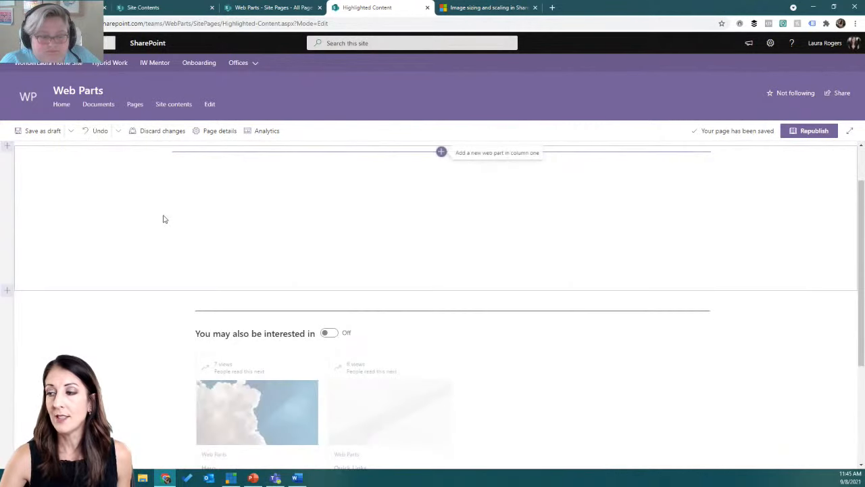
pyautogui.click(440, 151)
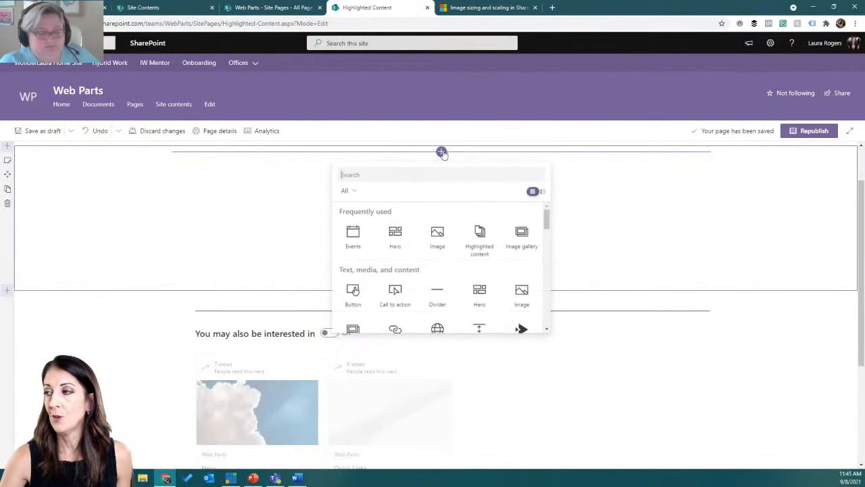
pyautogui.click(480, 236)
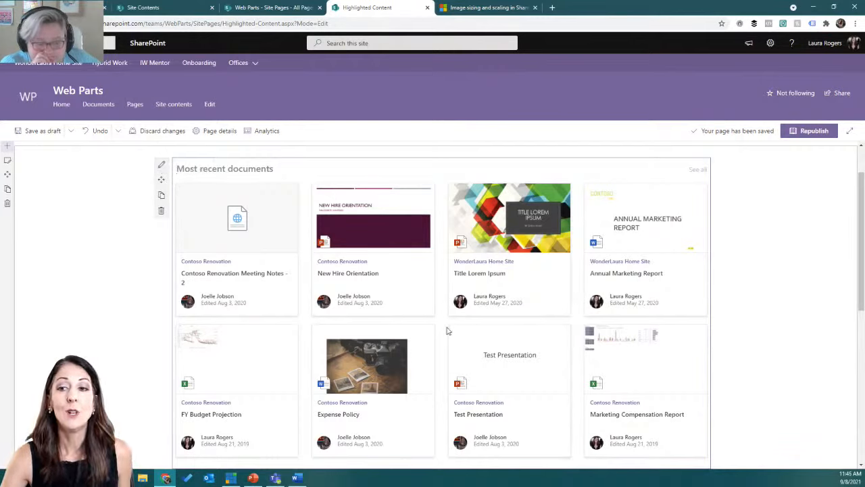
# Set the Highlighted content web part's source to All sites and its content type to News.
pyautogui.click(161, 165)
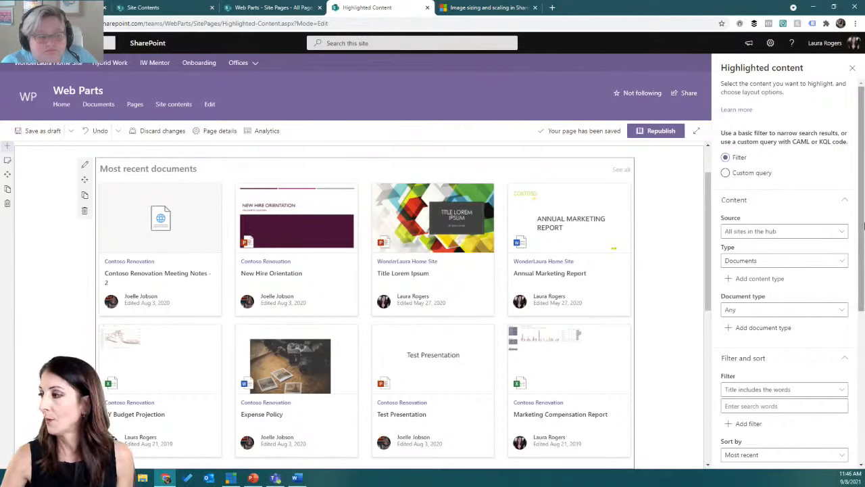
pyautogui.click(772, 233)
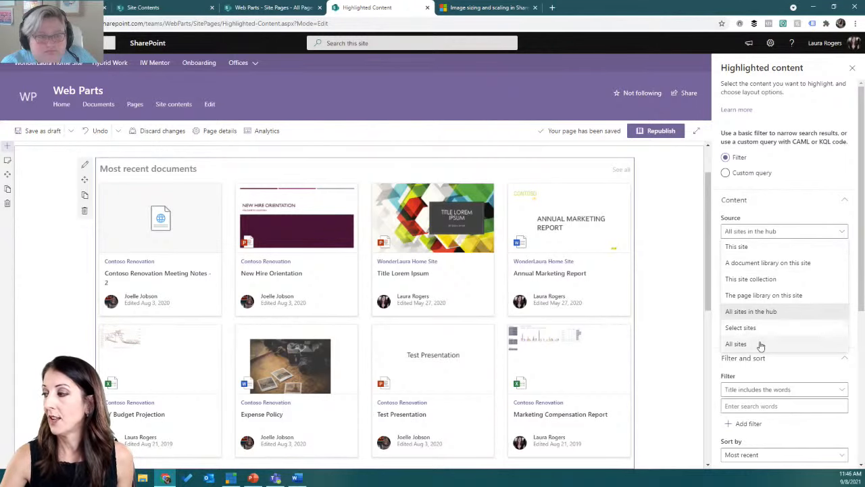
pyautogui.click(759, 343)
pyautogui.click(775, 261)
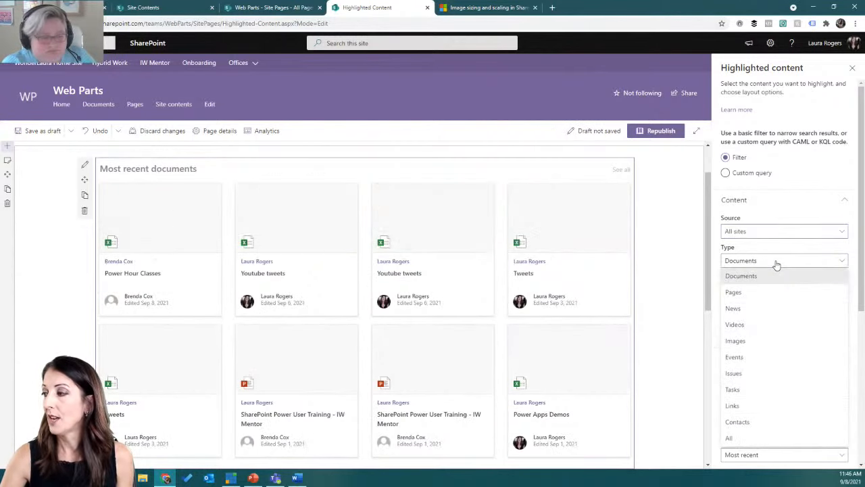
pyautogui.click(761, 311)
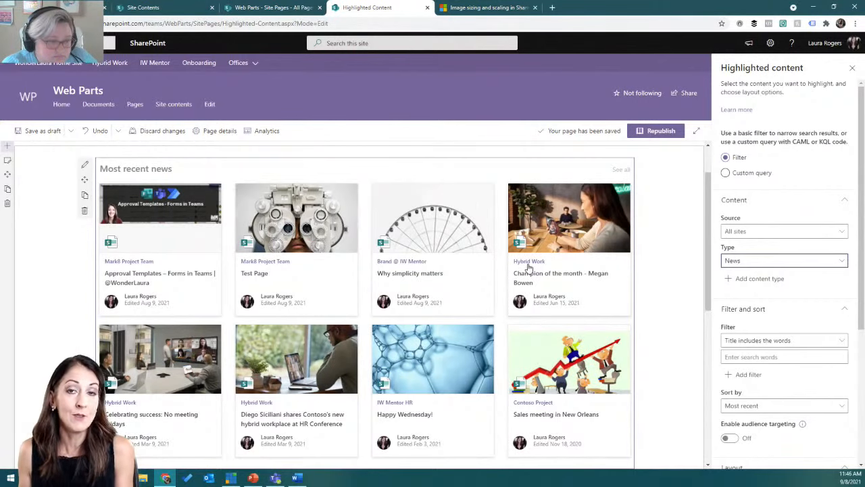
# Change the Highlighted content type to Images, close the web part's settings and republish the page.
pyautogui.click(783, 263)
pyautogui.click(750, 341)
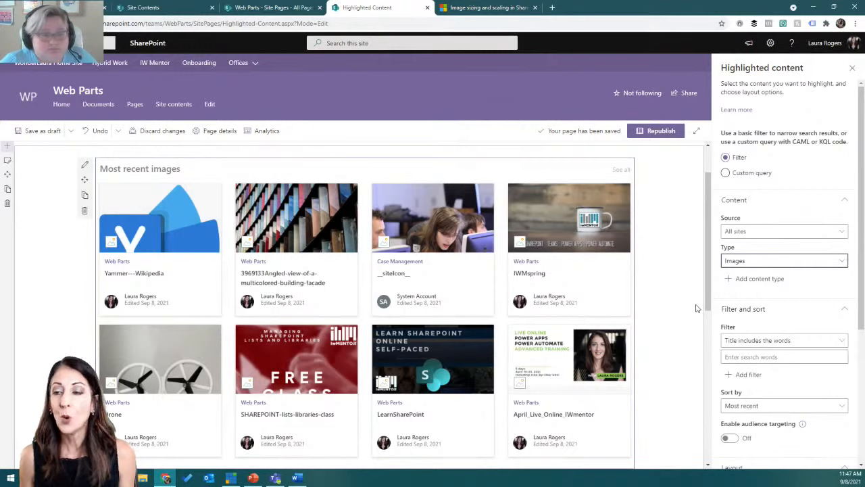
pyautogui.scroll(-3, 800, 313)
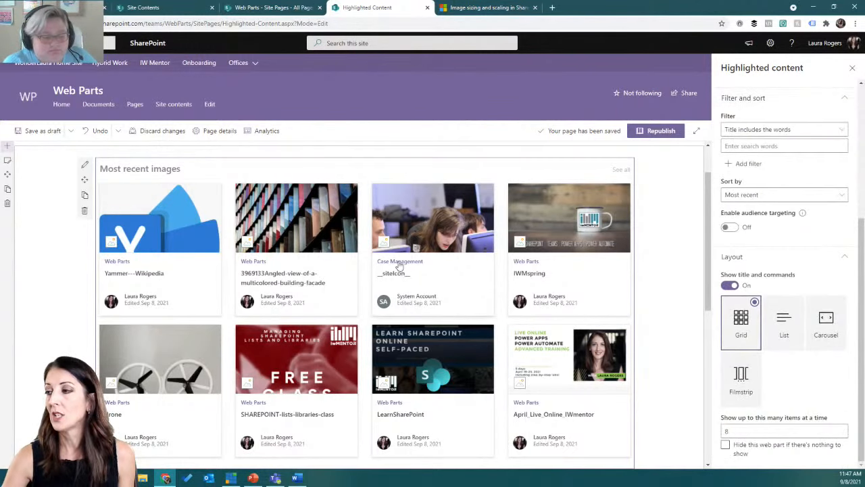
pyautogui.click(852, 68)
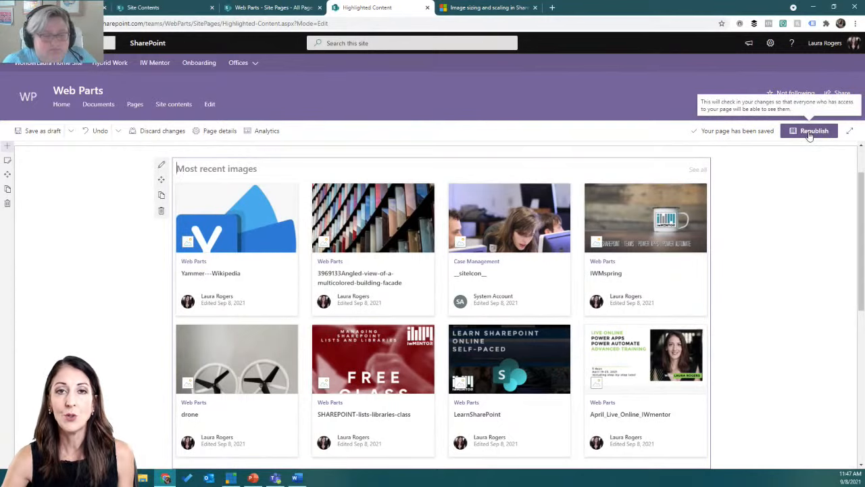
pyautogui.click(809, 135)
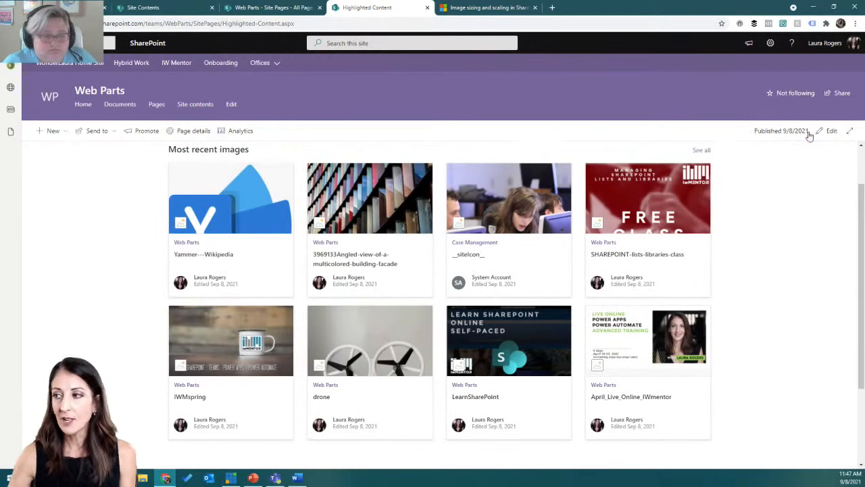
# View the multicolored building facade and IWMspring images from the web part, returning to the page after each.
pyautogui.click(343, 259)
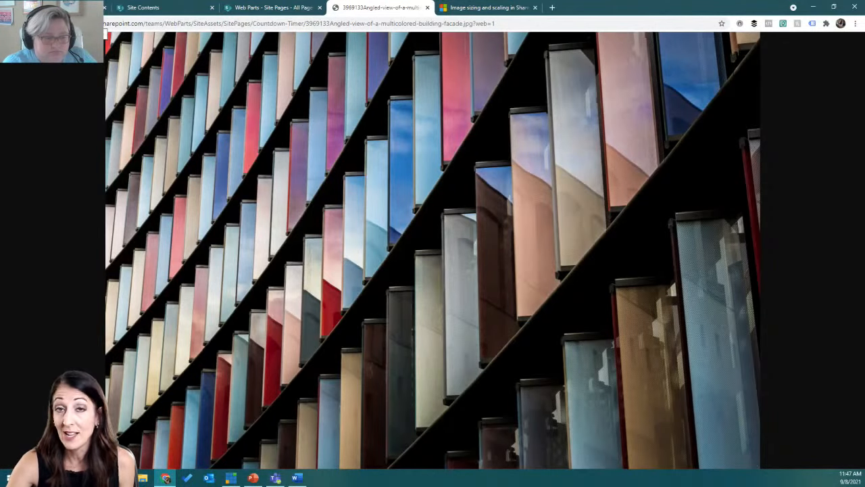
pyautogui.hotkey('alt', 'Left')
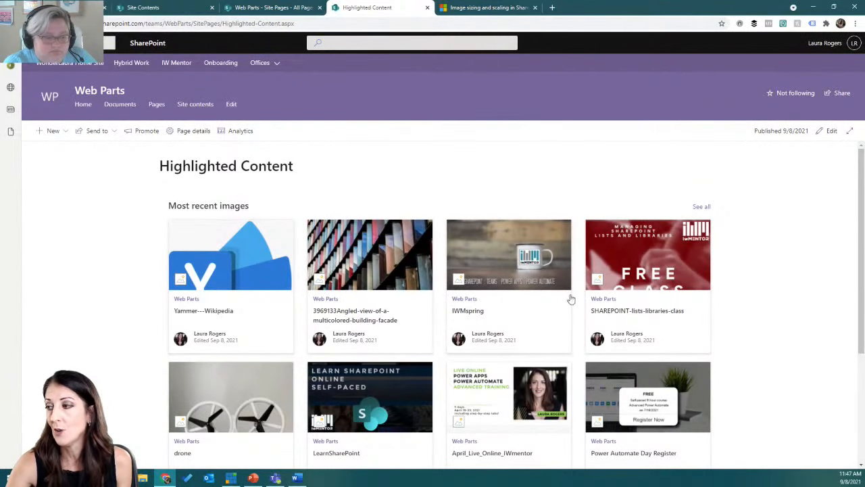
pyautogui.click(507, 272)
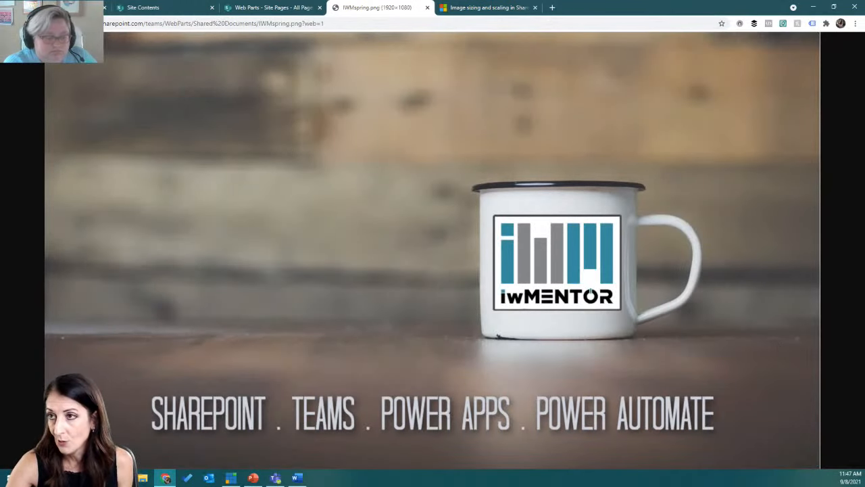
pyautogui.hotkey('alt', 'Left')
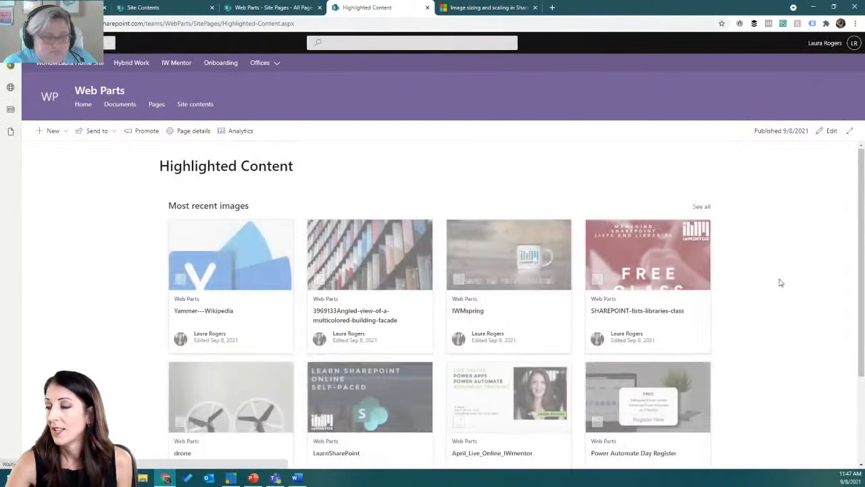
# Reopen the page for editing and set the Highlighted content web part's type to Events.
pyautogui.click(831, 132)
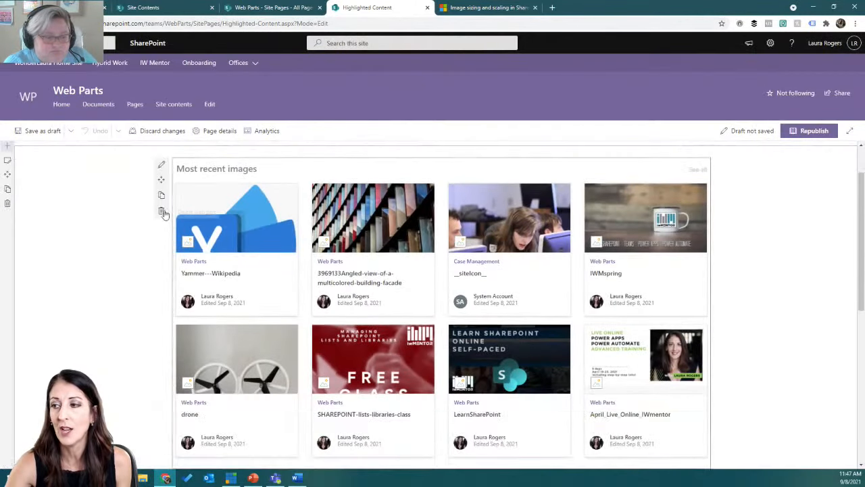
pyautogui.click(162, 165)
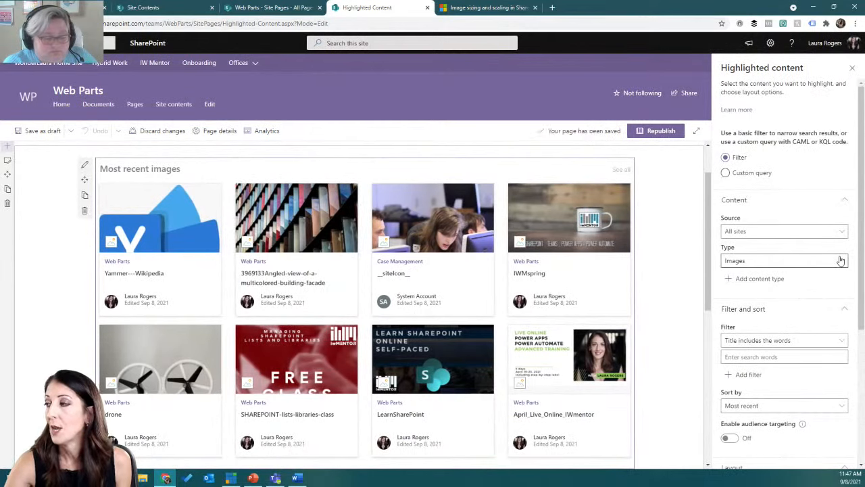
pyautogui.click(804, 265)
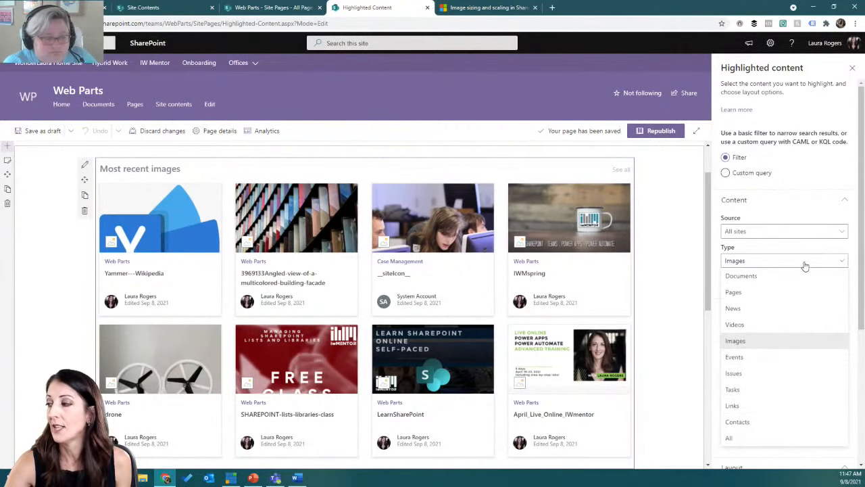
pyautogui.click(765, 357)
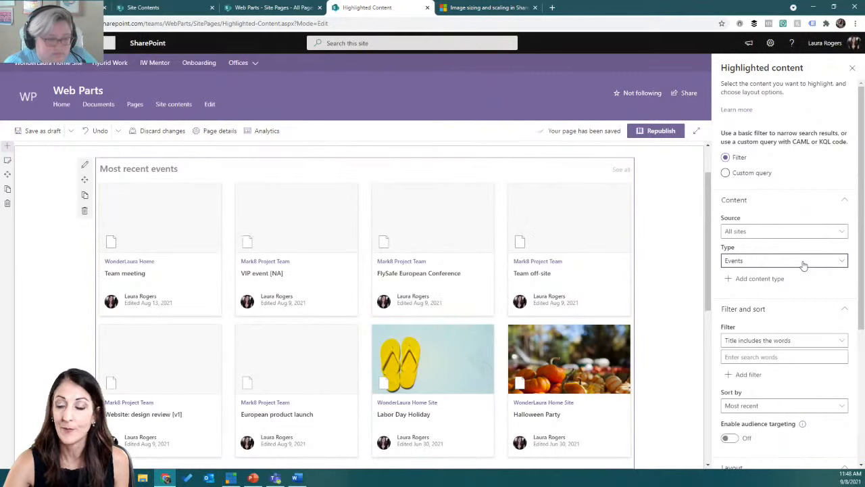
pyautogui.scroll(-2, 501, 268)
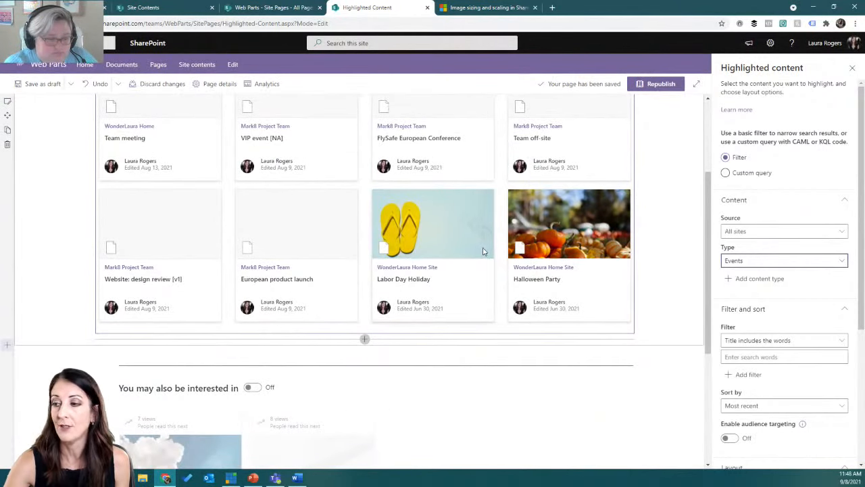
pyautogui.scroll(3, 455, 248)
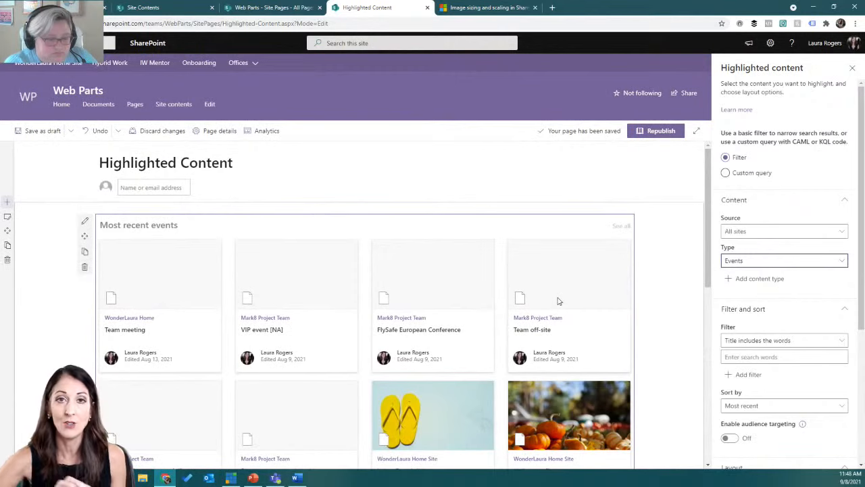
# Compare the News and Videos content types in the Highlighted content web part and settle on News.
pyautogui.click(736, 264)
pyautogui.click(754, 310)
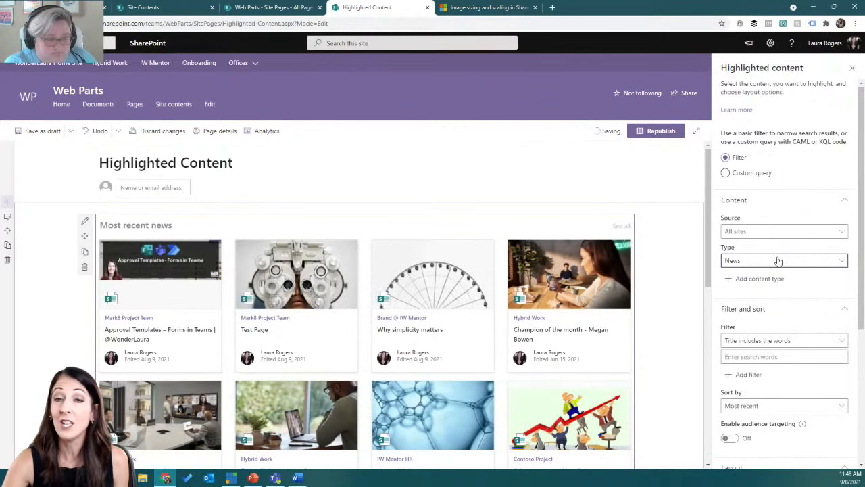
pyautogui.click(778, 261)
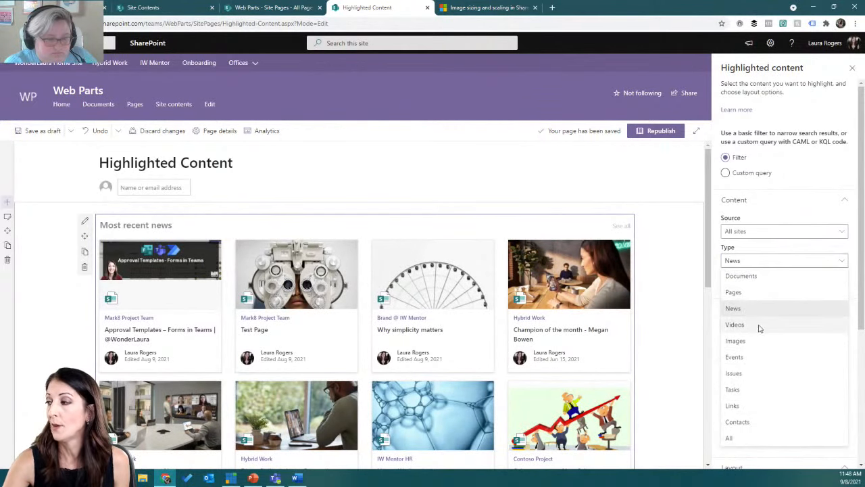
pyautogui.click(760, 327)
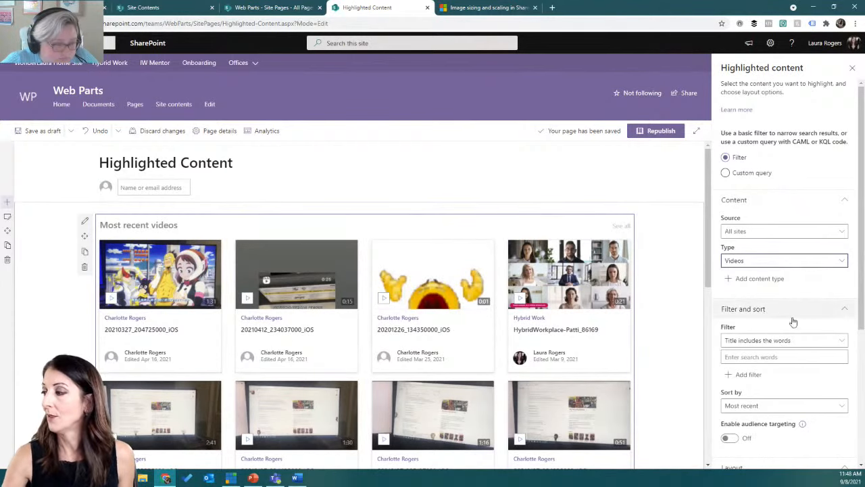
pyautogui.click(787, 264)
pyautogui.click(765, 309)
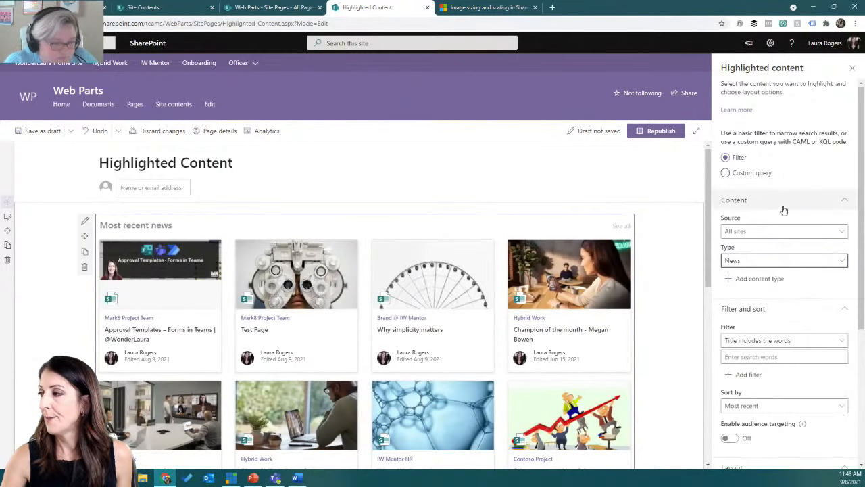
# Try the List and Carousel layouts for the Highlighted content web part and settle on Filmstrip.
pyautogui.scroll(-3, 800, 270)
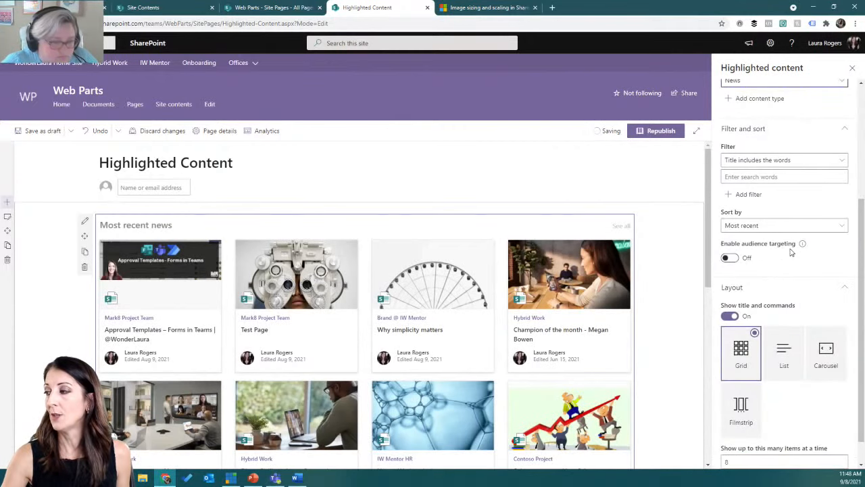
pyautogui.scroll(3, 784, 237)
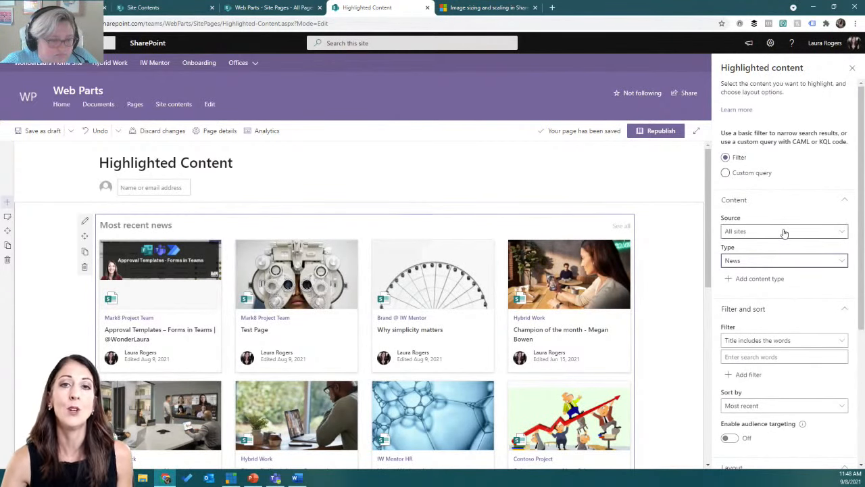
pyautogui.scroll(-3, 784, 233)
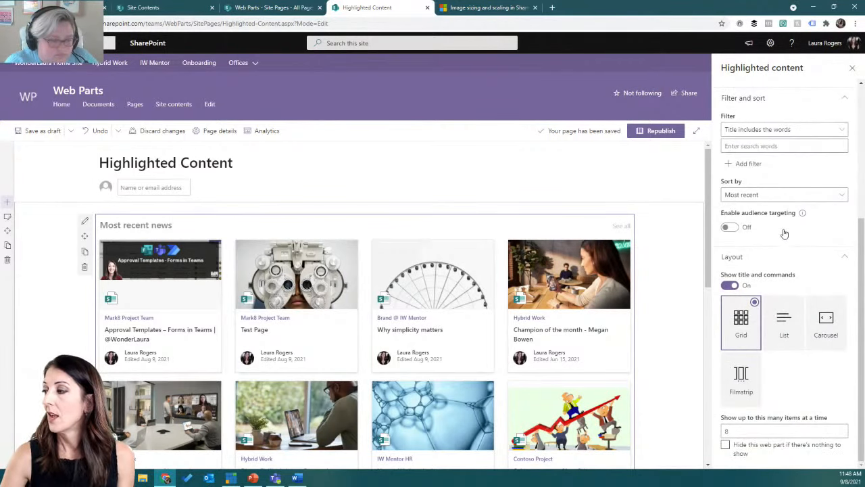
pyautogui.click(783, 325)
pyautogui.click(822, 327)
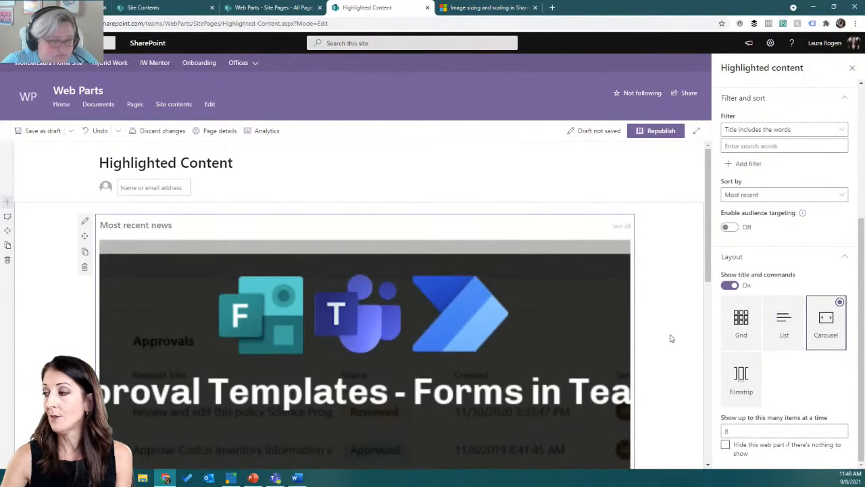
pyautogui.scroll(-3, 671, 338)
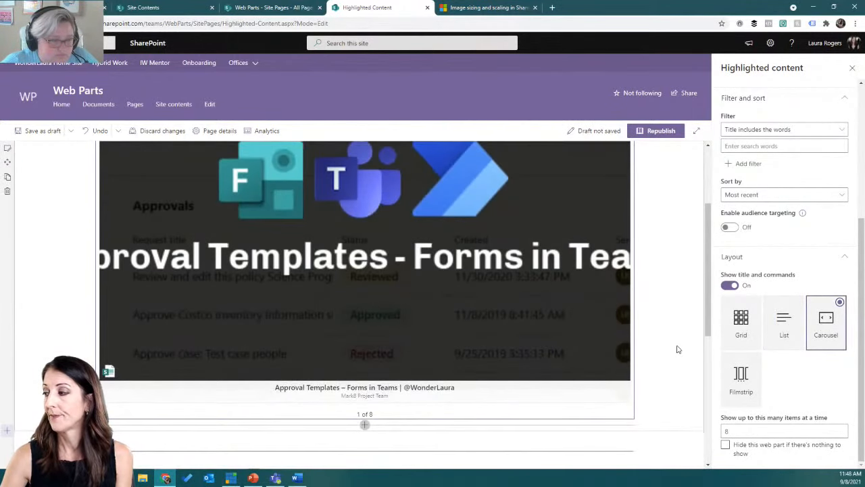
pyautogui.click(746, 385)
pyautogui.scroll(3, 560, 347)
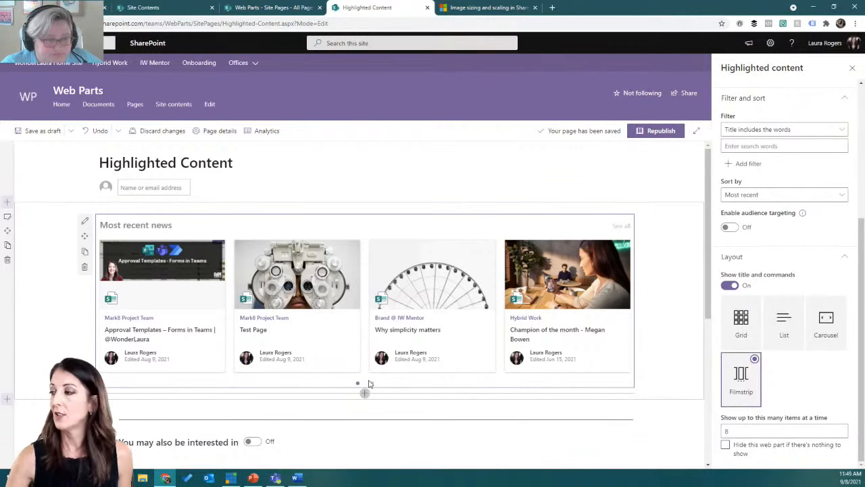
# Set the Highlighted content web part to show up to 20 items at a time in the Filmstrip layout.
pyautogui.moveTo(766, 431); pyautogui.dragTo(718, 436)
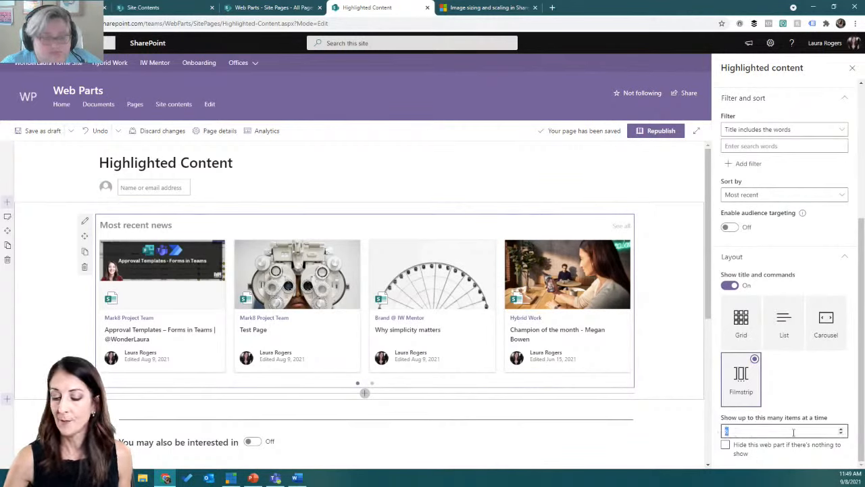
pyautogui.write('20')
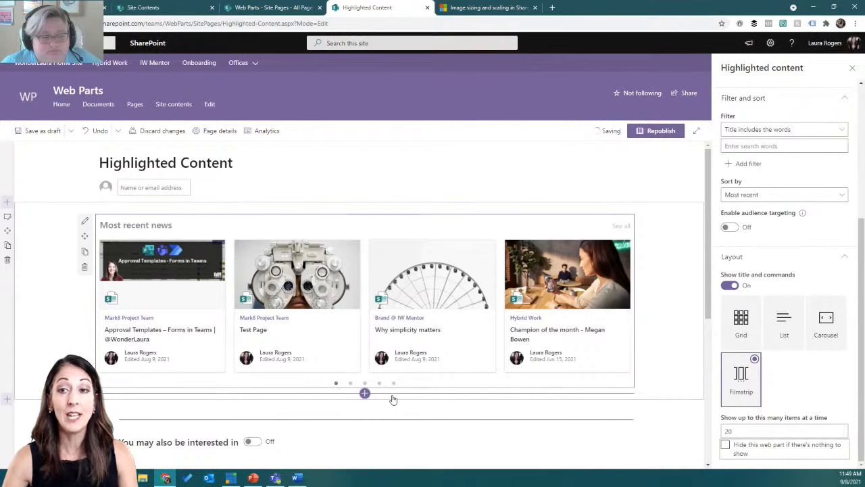
pyautogui.scroll(3, 748, 285)
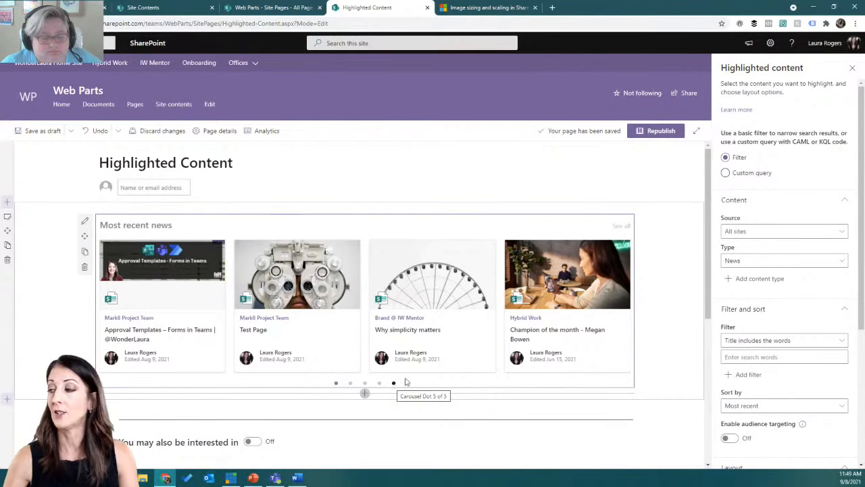
pyautogui.scroll(-3, 786, 341)
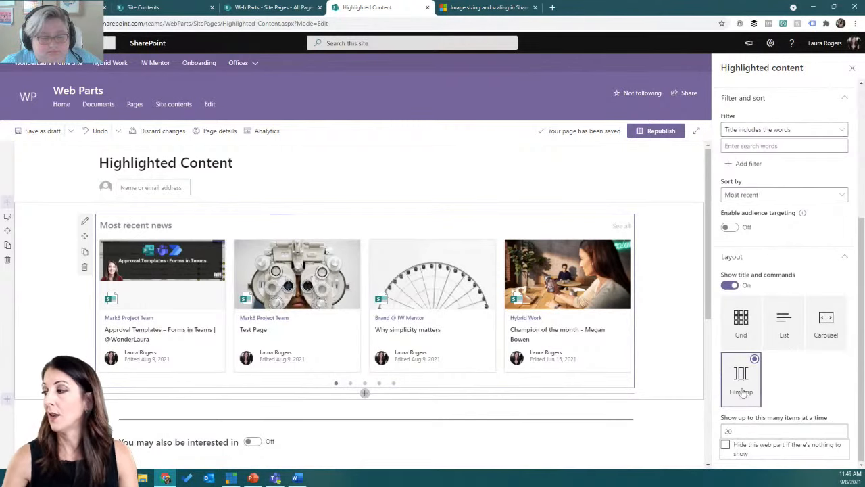
# Try the Carousel layout for the Highlighted content web part, switch back to Filmstrip and close its settings.
pyautogui.click(814, 327)
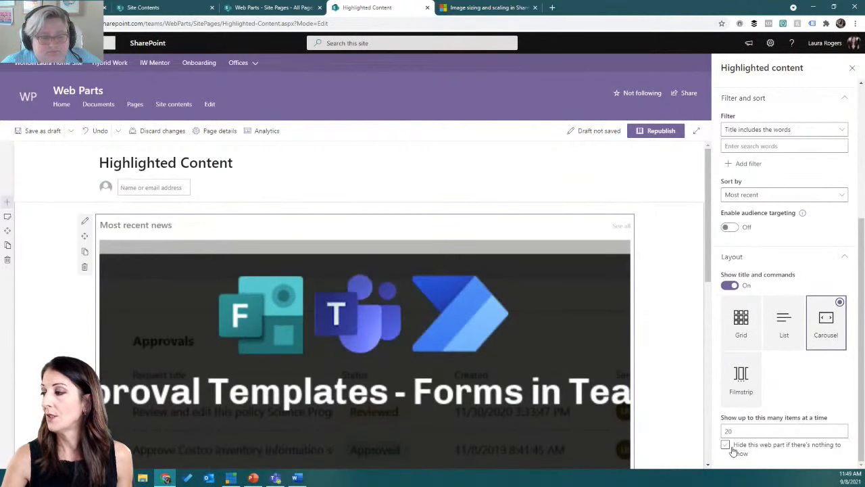
pyautogui.scroll(-3, 660, 312)
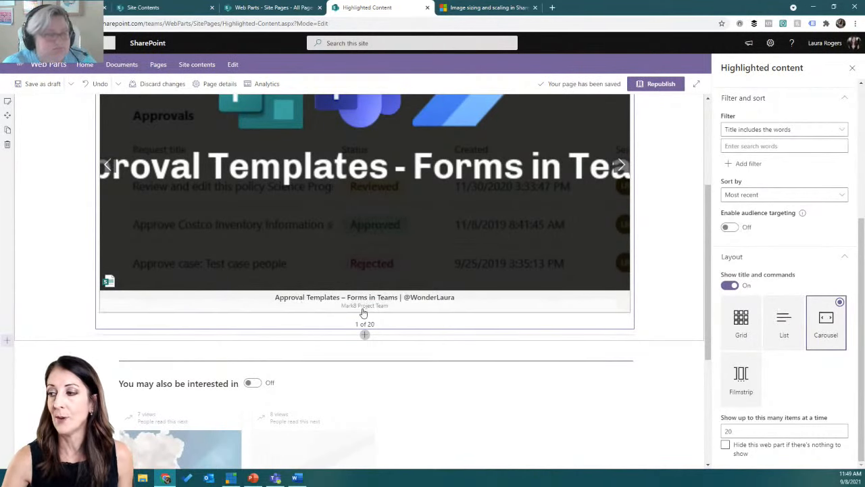
pyautogui.click(747, 375)
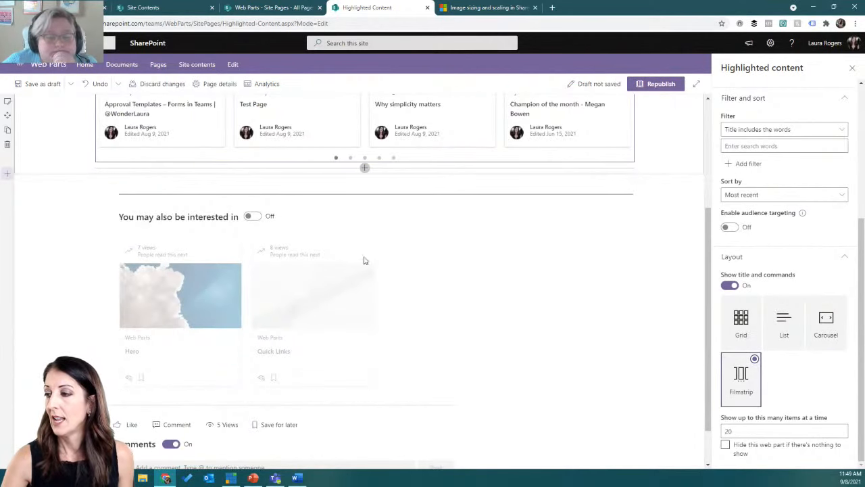
pyautogui.scroll(2, 405, 257)
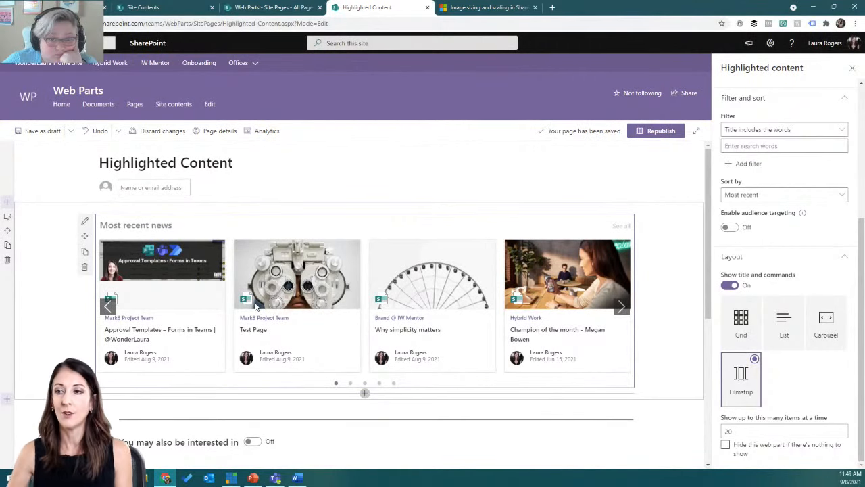
pyautogui.scroll(5, 781, 265)
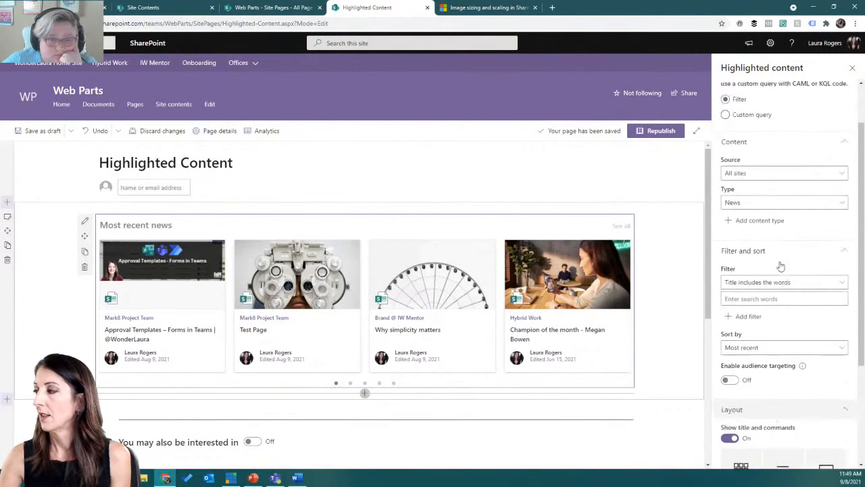
pyautogui.click(852, 67)
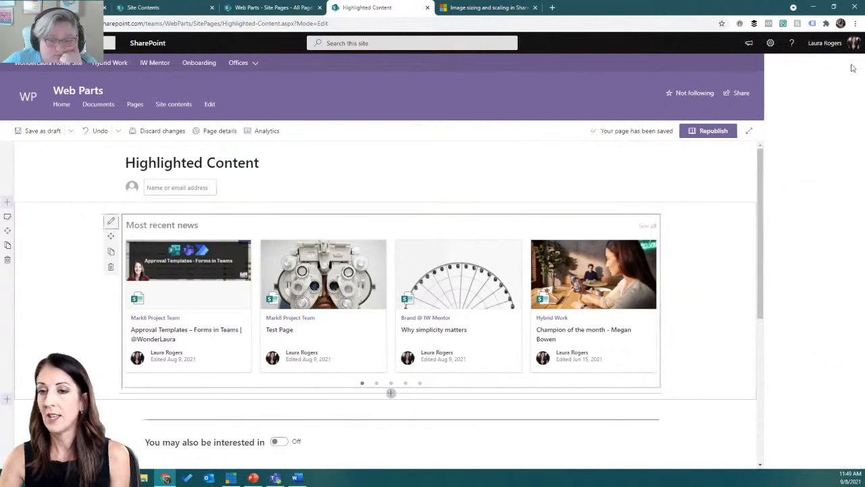
# Read the aspect ratio and column layout guidelines in the article on image sizing and scaling in SharePoint modern pages.
pyautogui.click(473, 7)
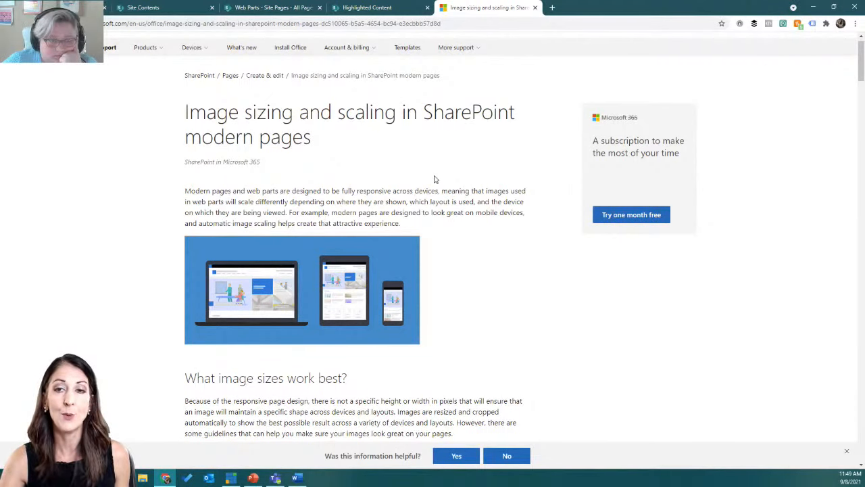
pyautogui.scroll(-5, 435, 179)
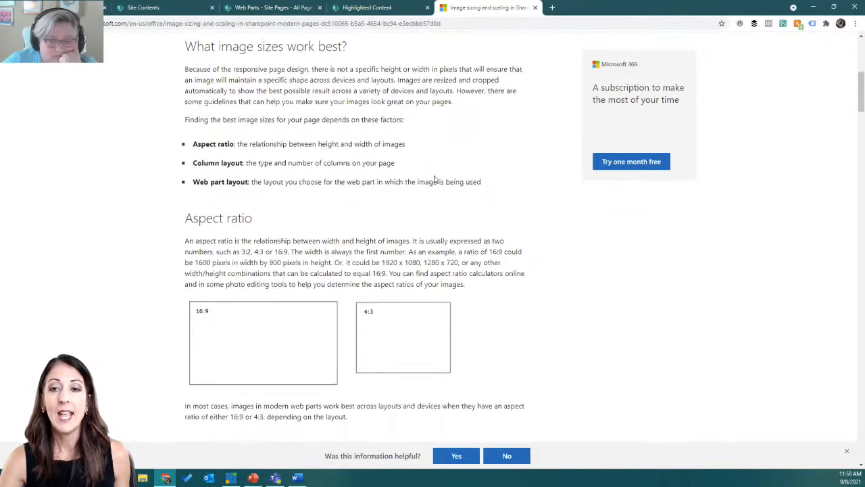
pyautogui.scroll(-3, 435, 179)
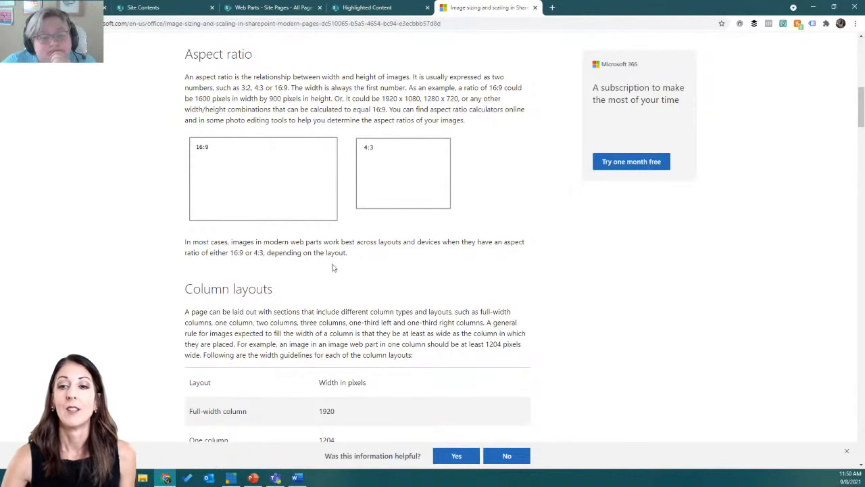
pyautogui.scroll(-4, 364, 286)
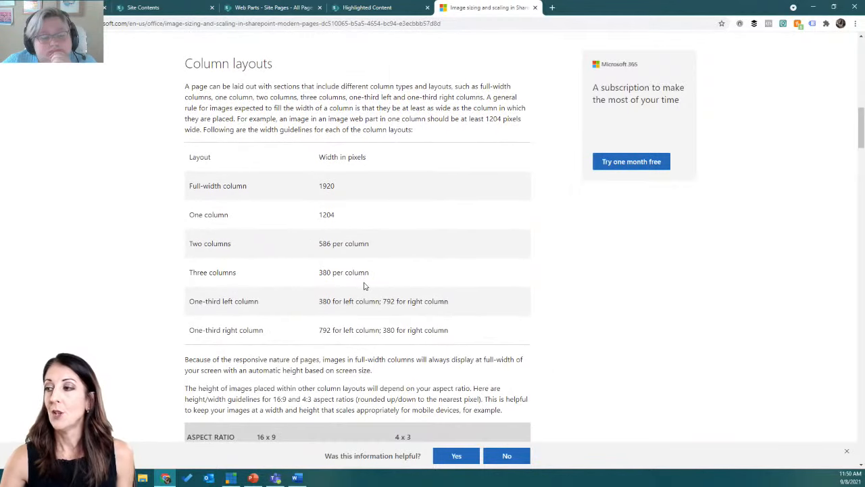
pyautogui.scroll(-5, 364, 286)
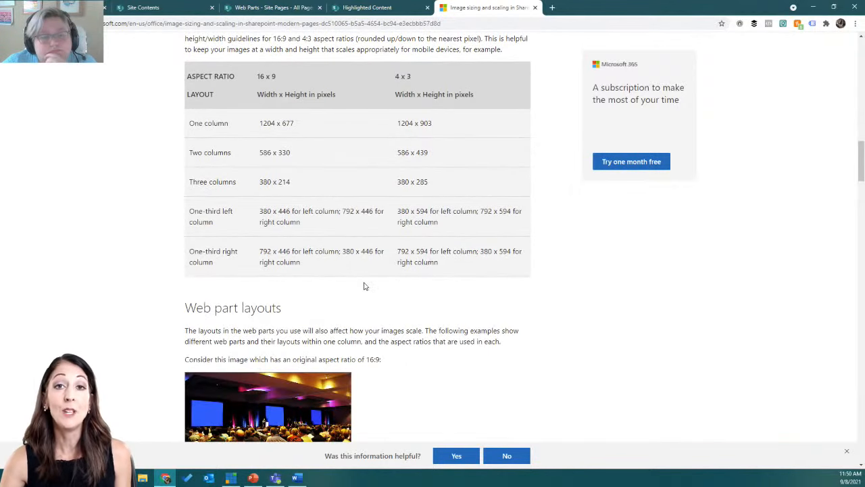
# Examine the image aspect ratios for the Hero, Highlighted content, Image Gallery and News web part layouts in the article.
pyautogui.scroll(-3, 363, 287)
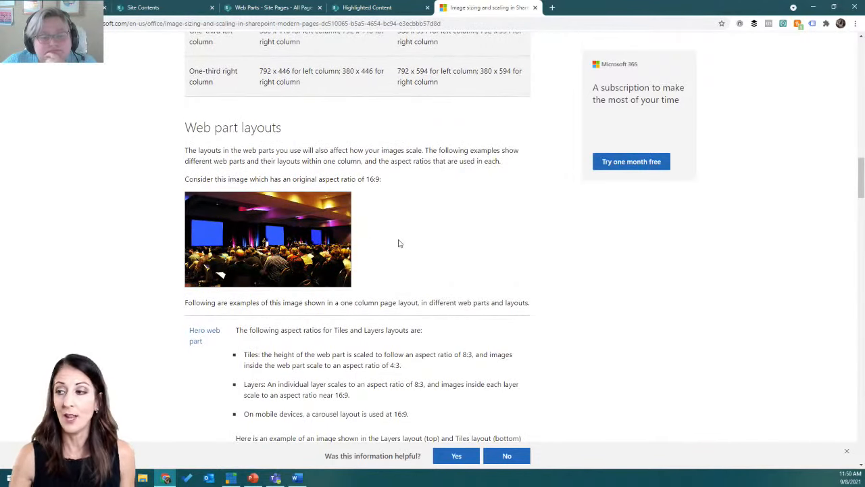
pyautogui.scroll(-2, 399, 243)
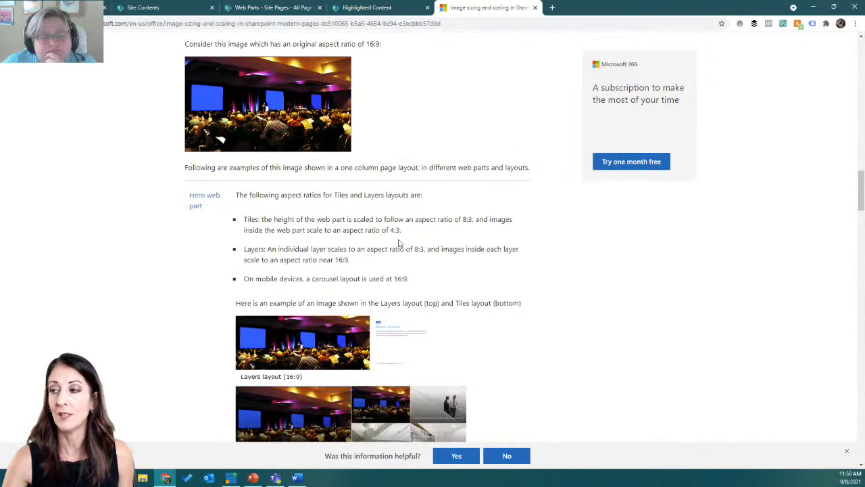
pyautogui.scroll(-1, 309, 216)
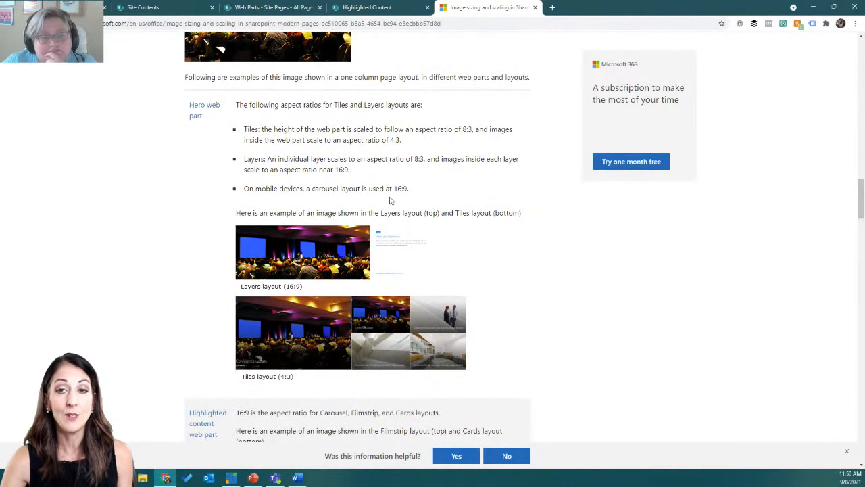
pyautogui.scroll(-6, 334, 204)
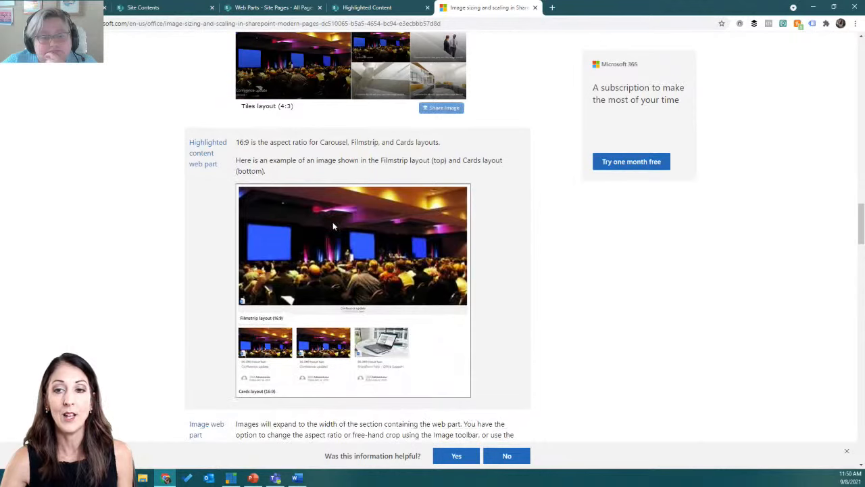
pyautogui.scroll(-3, 332, 224)
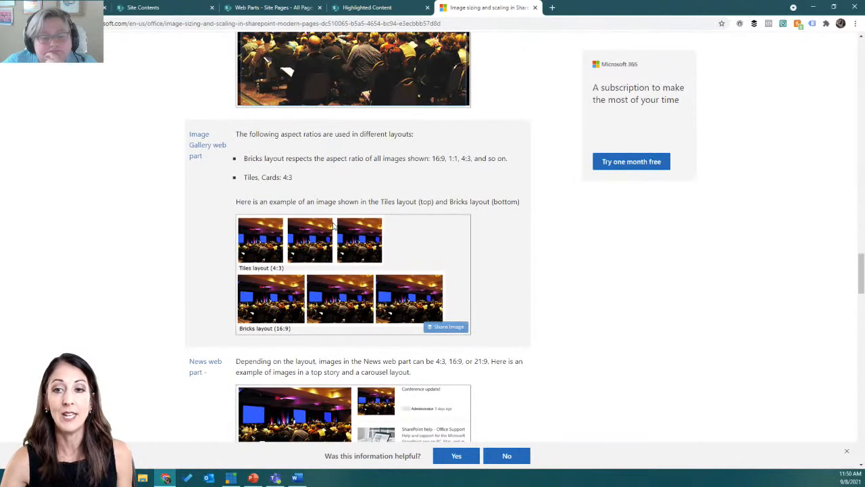
pyautogui.scroll(-4, 356, 187)
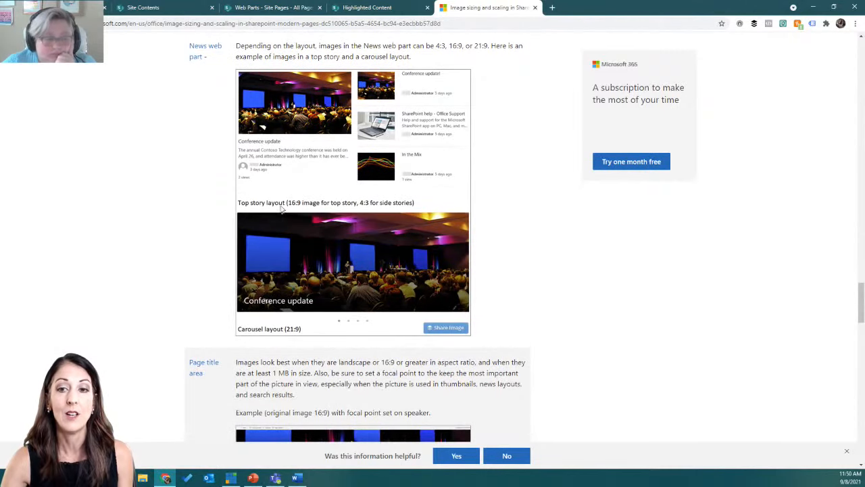
pyautogui.scroll(1, 247, 144)
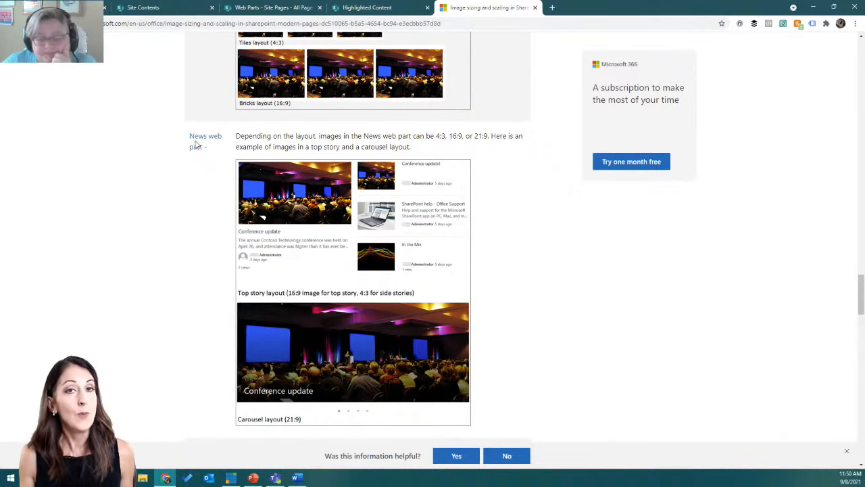
pyautogui.scroll(-3, 199, 160)
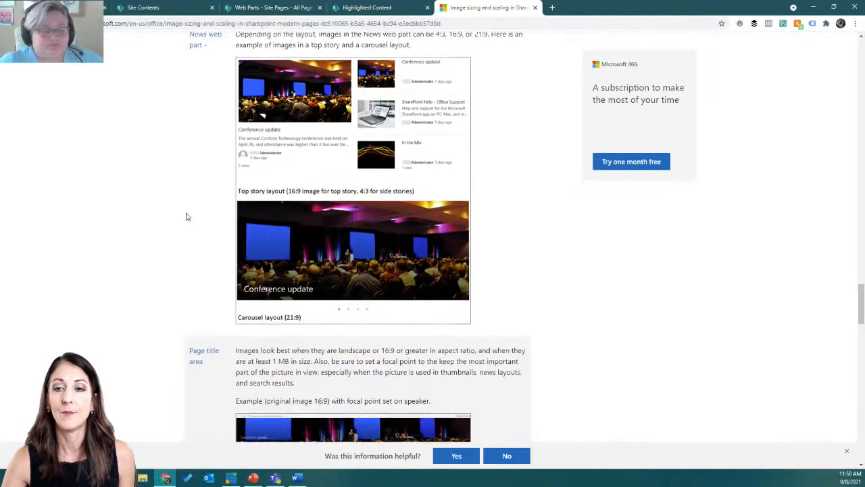
# Review the article's guidance on page title area and thumbnail images, focal point tips and site header image recommendations.
pyautogui.scroll(-1, 206, 259)
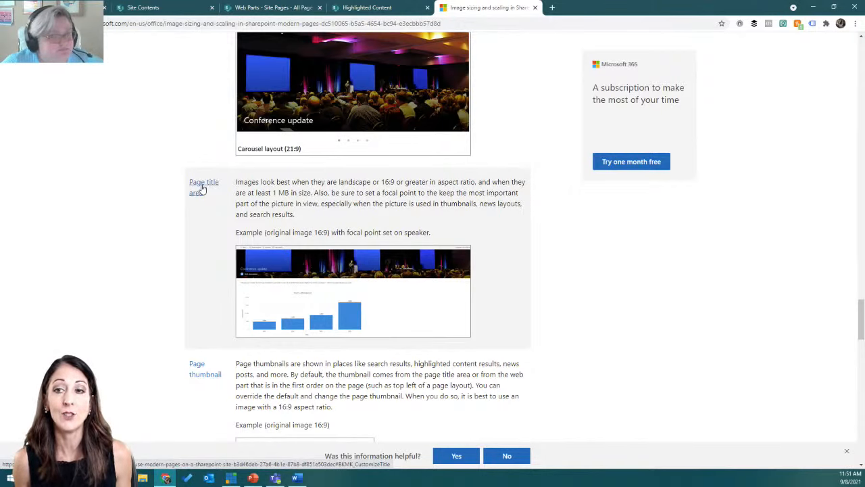
pyautogui.scroll(-2, 180, 263)
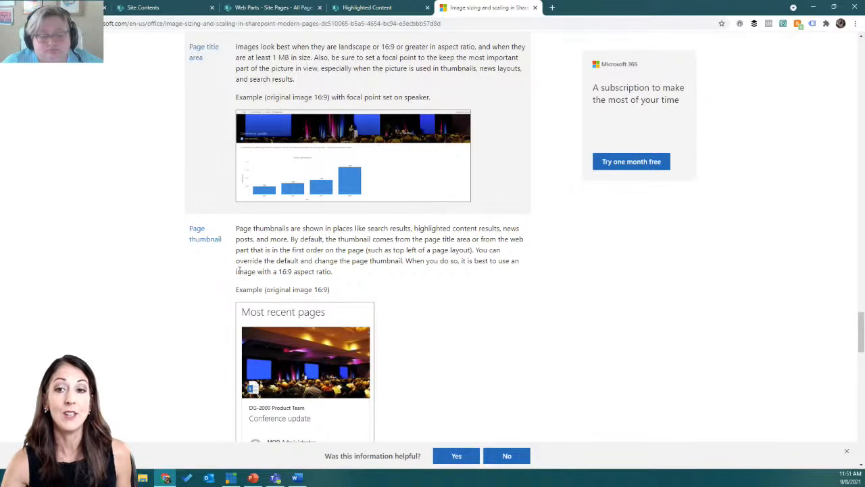
pyautogui.scroll(-3, 240, 274)
pyautogui.scroll(-1, 239, 273)
pyautogui.scroll(-5, 239, 274)
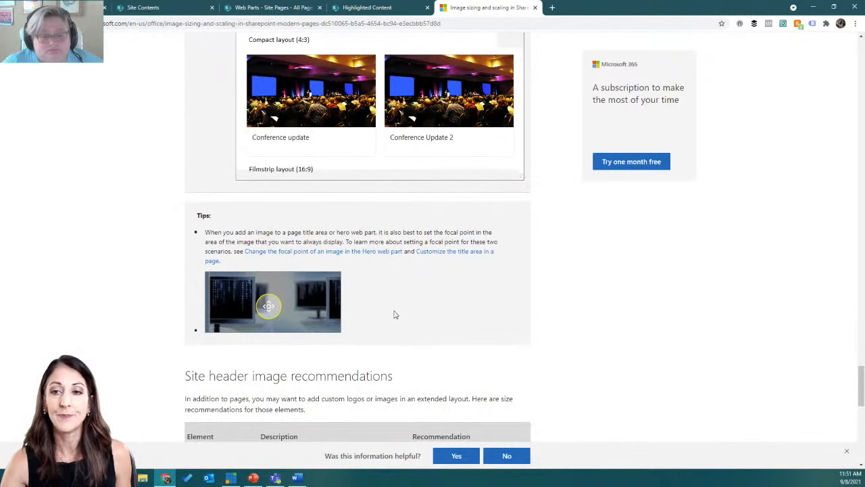
pyautogui.scroll(-2, 405, 312)
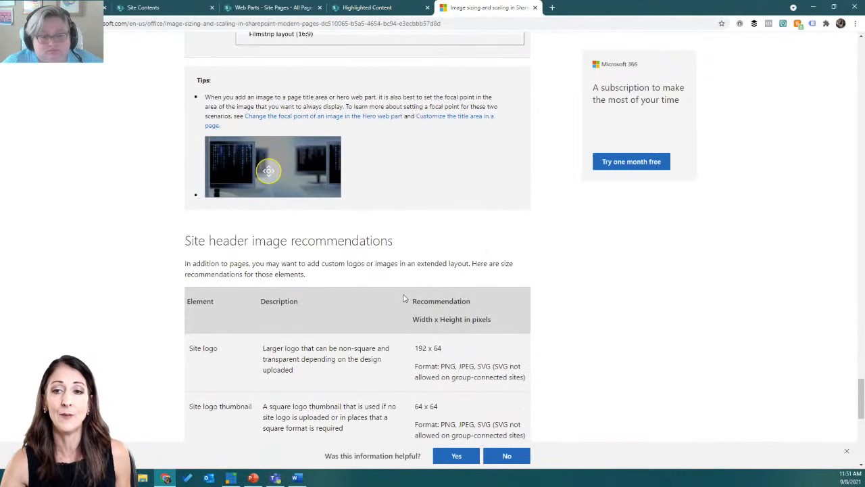
pyautogui.scroll(-1, 405, 299)
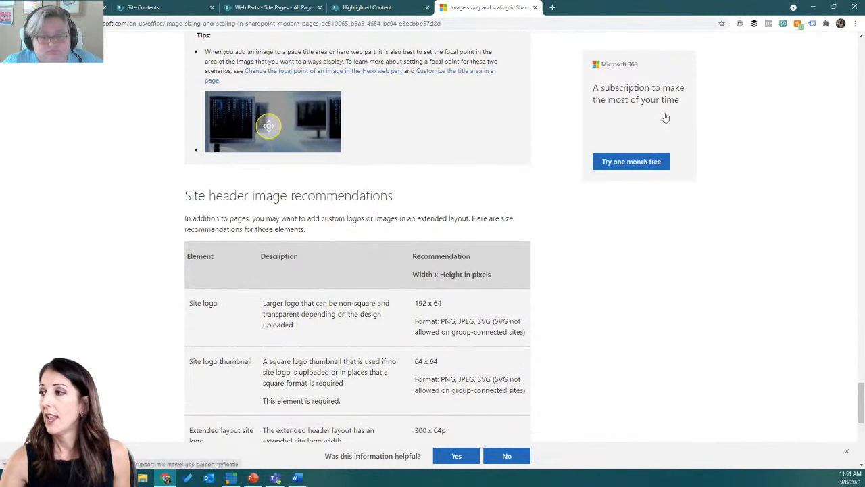
# Return to the Highlighted Content page and republish it.
pyautogui.click(400, 8)
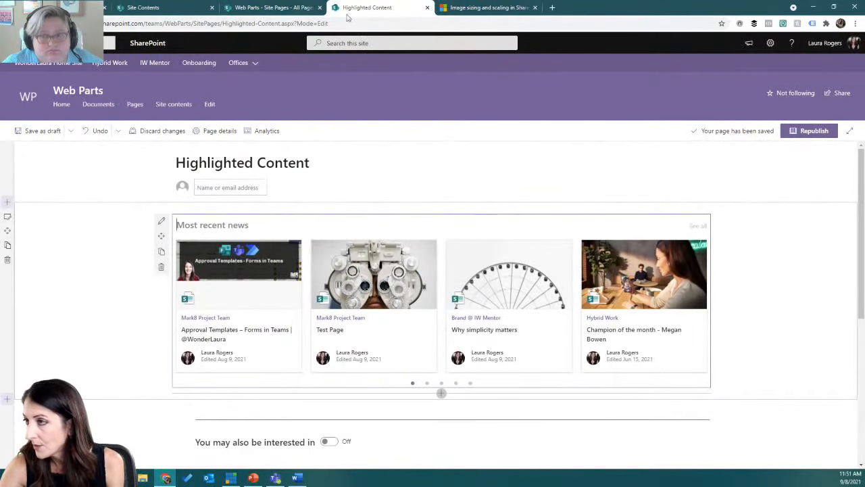
pyautogui.click(809, 131)
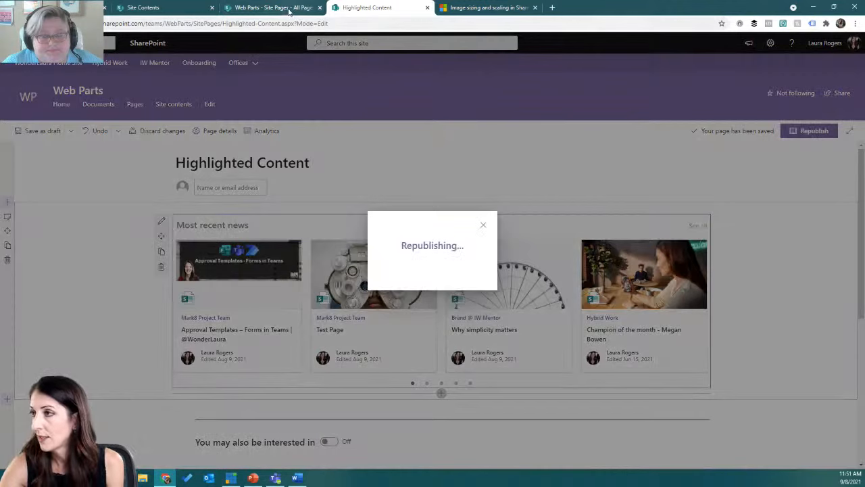
# Sort the Site Pages library by Modified date with the newest pages first.
pyautogui.click(285, 8)
pyautogui.click(293, 191)
pyautogui.click(318, 219)
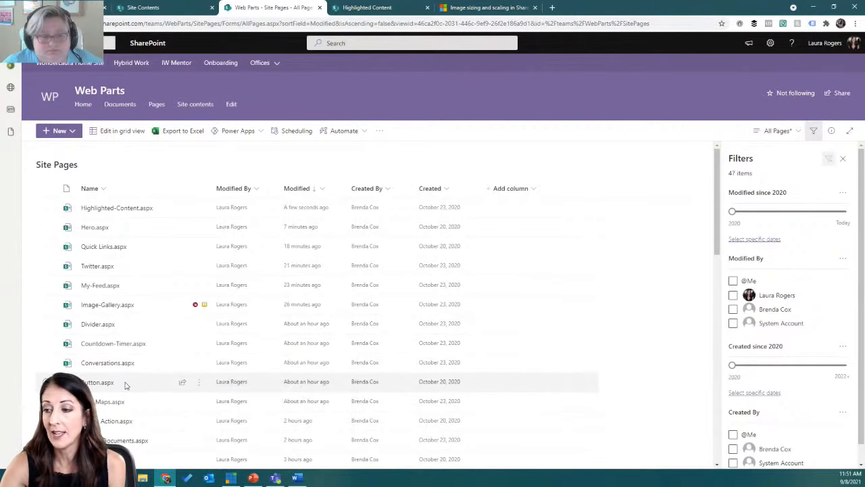
# Open the Call to Action page for editing and show the settings of its Call to action web part.
pyautogui.click(113, 420)
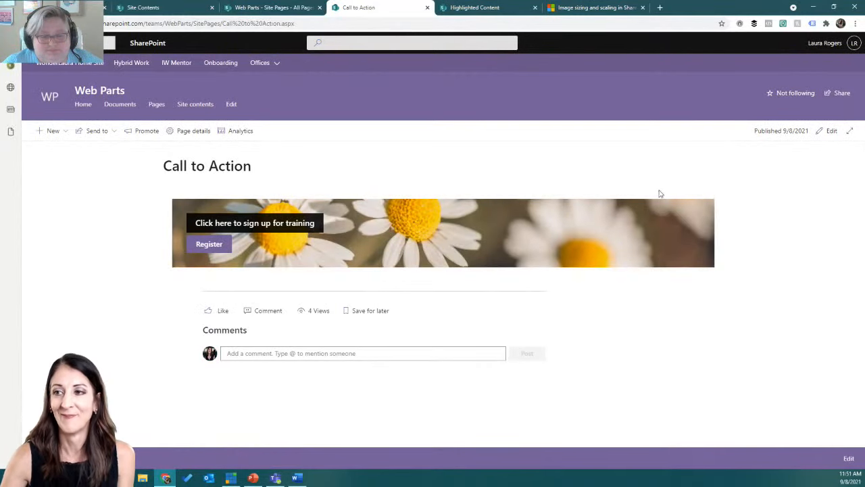
pyautogui.click(829, 131)
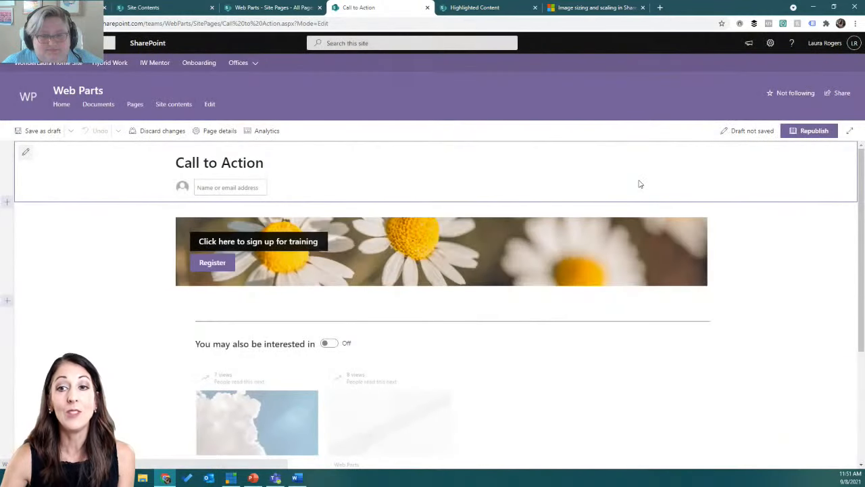
pyautogui.click(393, 261)
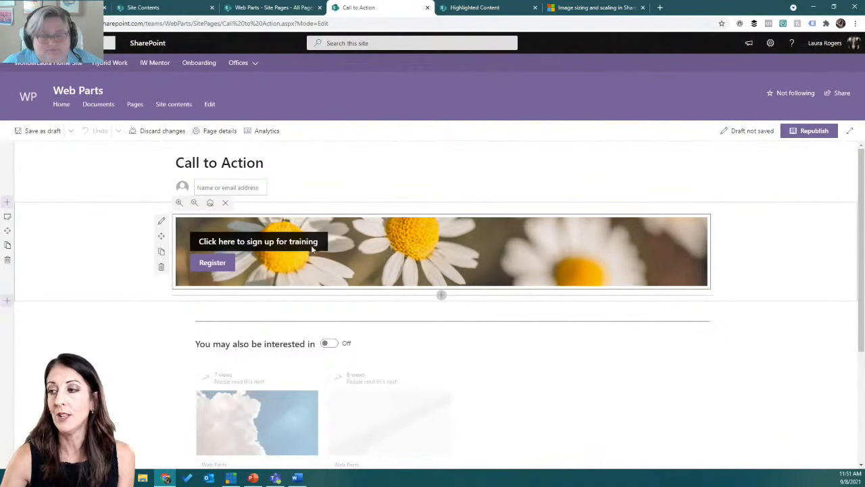
pyautogui.click(161, 221)
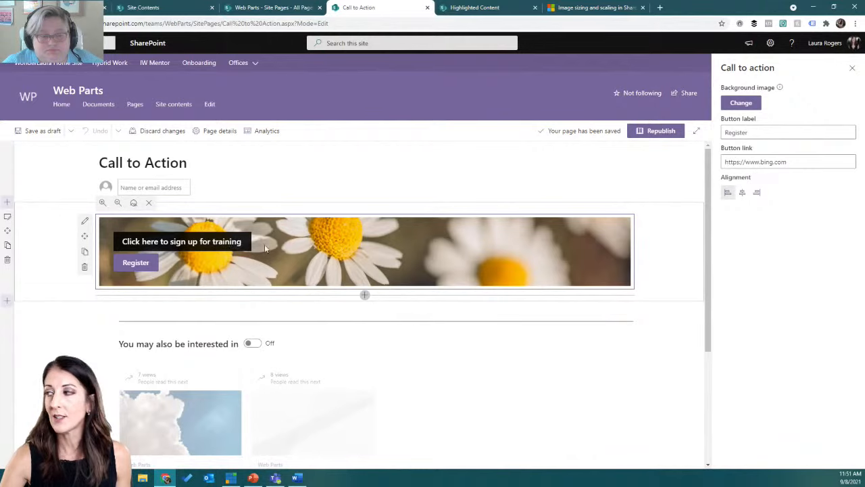
# Extend the call to action text to read "Click here to sign up for training right here".
pyautogui.moveTo(242, 241); pyautogui.dragTo(121, 246)
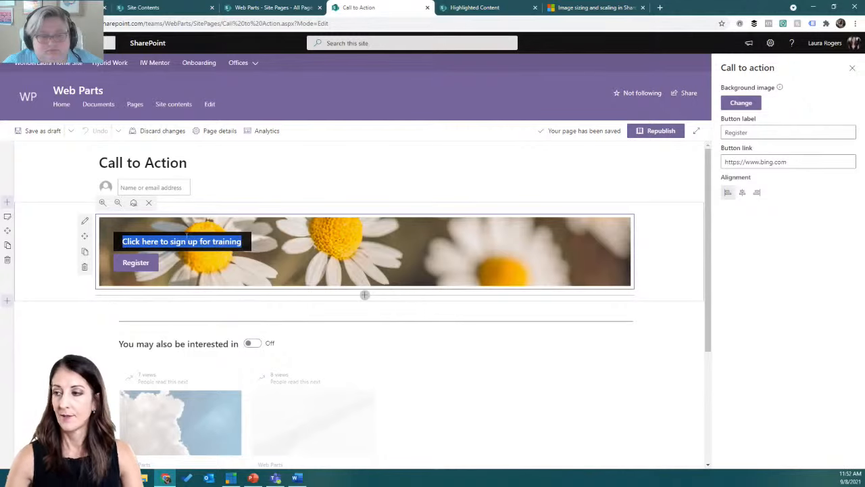
pyautogui.click(245, 240)
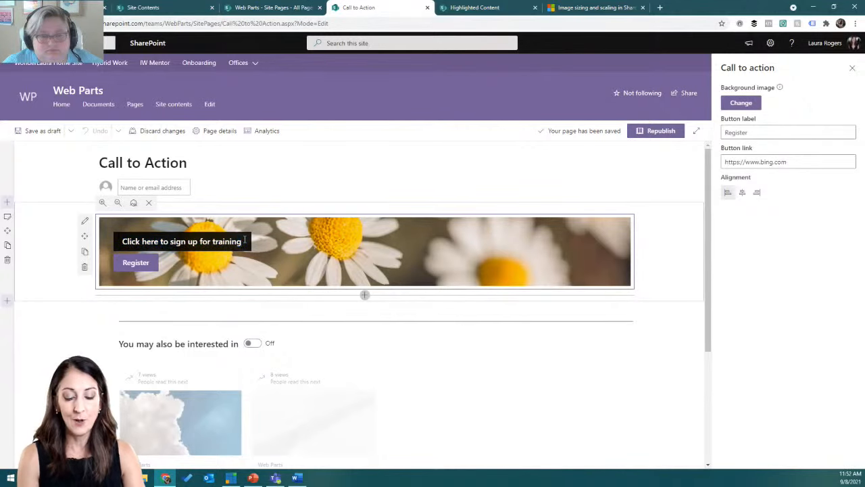
pyautogui.write('right here')
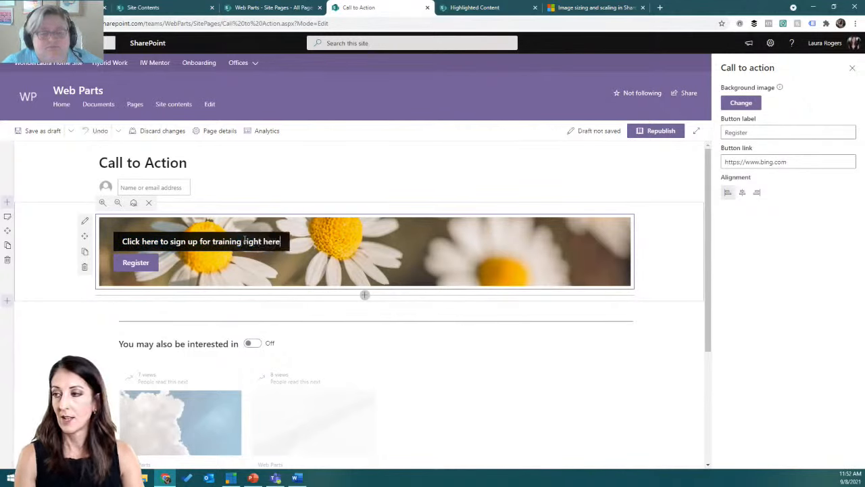
pyautogui.click(754, 133)
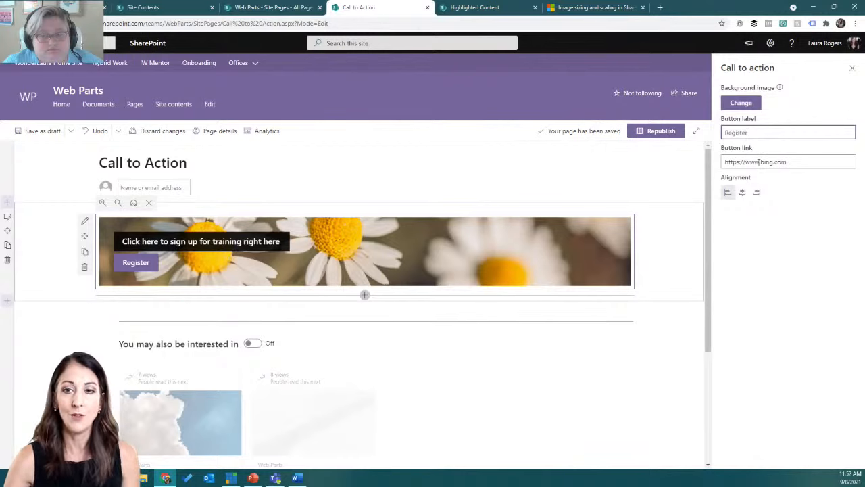
# Try centre and right alignment for the call to action text and button, and return them to left alignment.
pyautogui.click(741, 193)
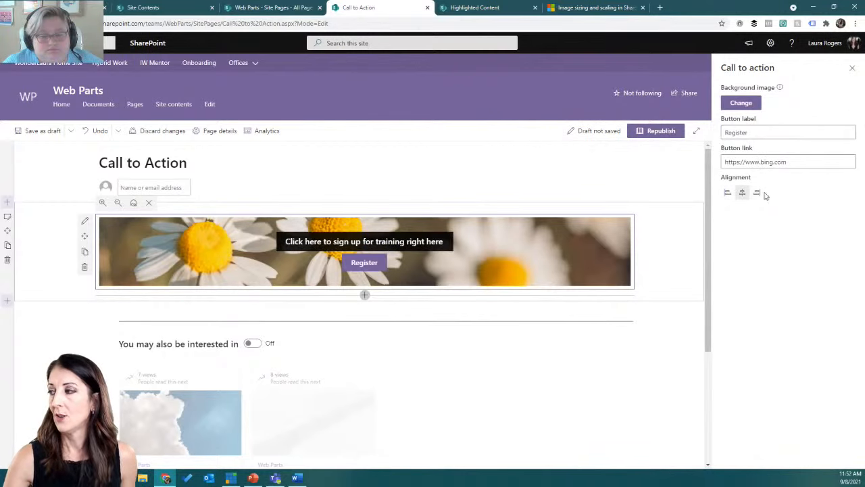
pyautogui.click(757, 193)
pyautogui.click(728, 192)
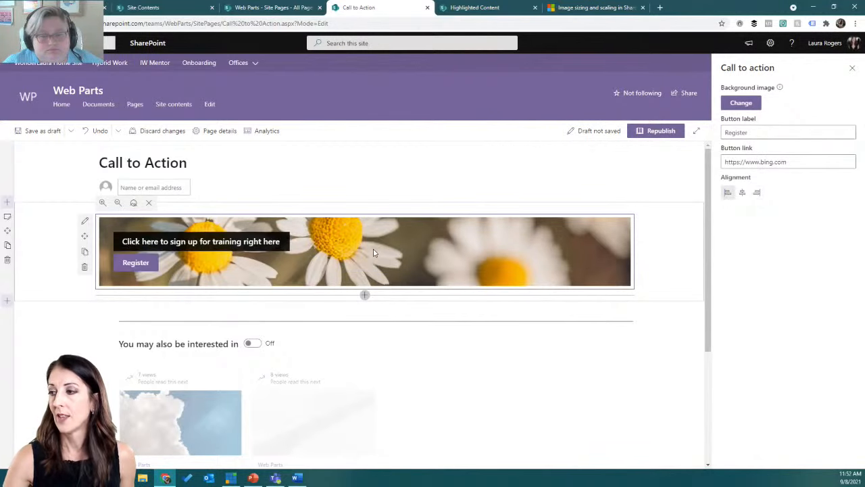
# Replace the call to action's background with the stock image of balancing metal spheres.
pyautogui.click(740, 103)
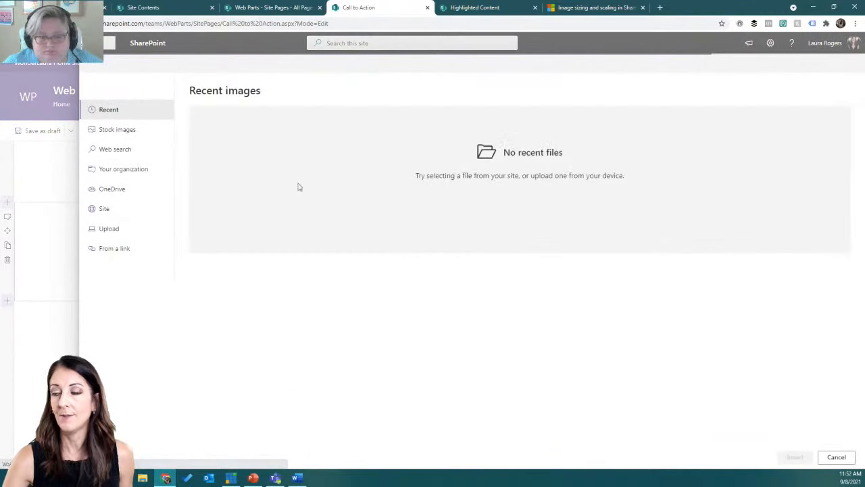
pyautogui.click(142, 134)
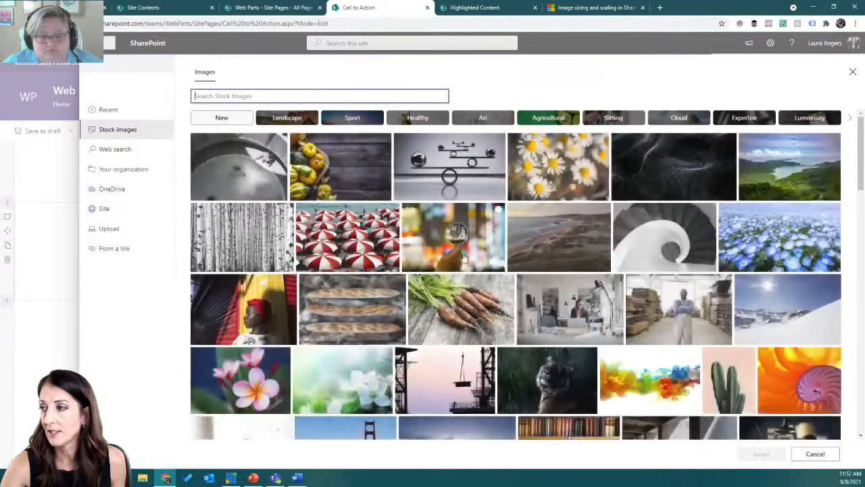
pyautogui.click(463, 183)
pyautogui.click(755, 455)
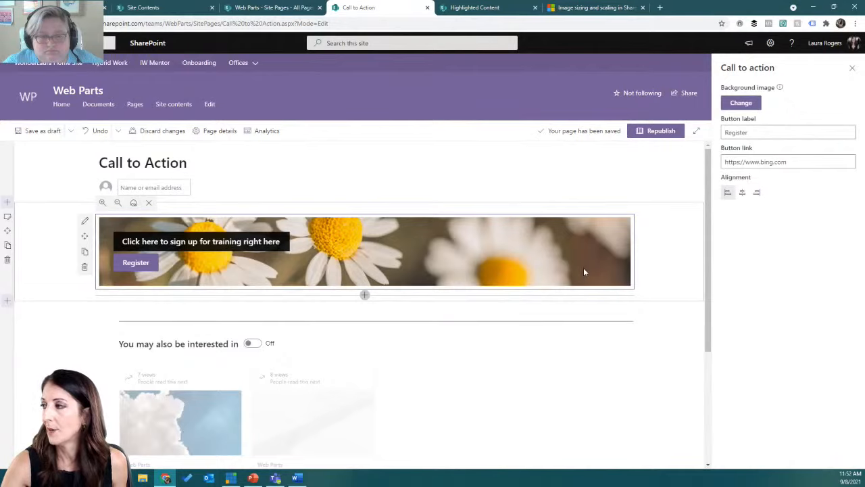
# Reposition the background image within the call to action banner and align its text and button to the right.
pyautogui.click(133, 204)
pyautogui.moveTo(365, 251)
pyautogui.mouseDown()
pyautogui.moveTo(365, 259)
pyautogui.moveTo(363, 227)
pyautogui.mouseUp()
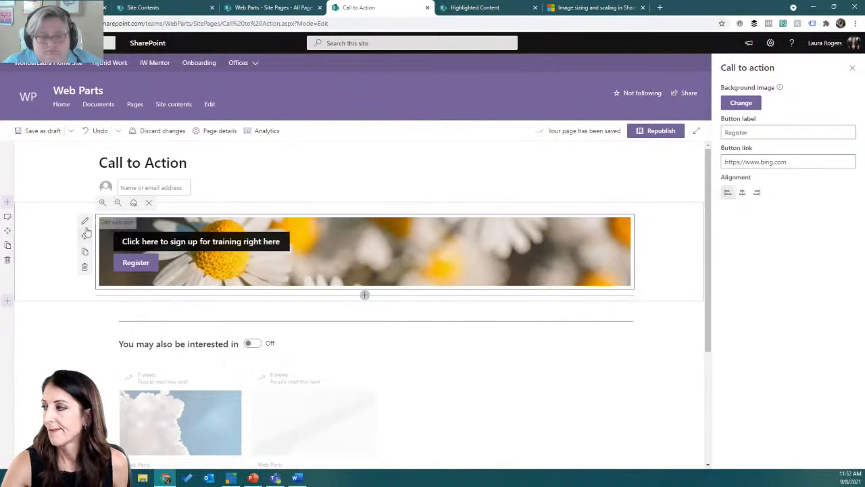
pyautogui.click(756, 192)
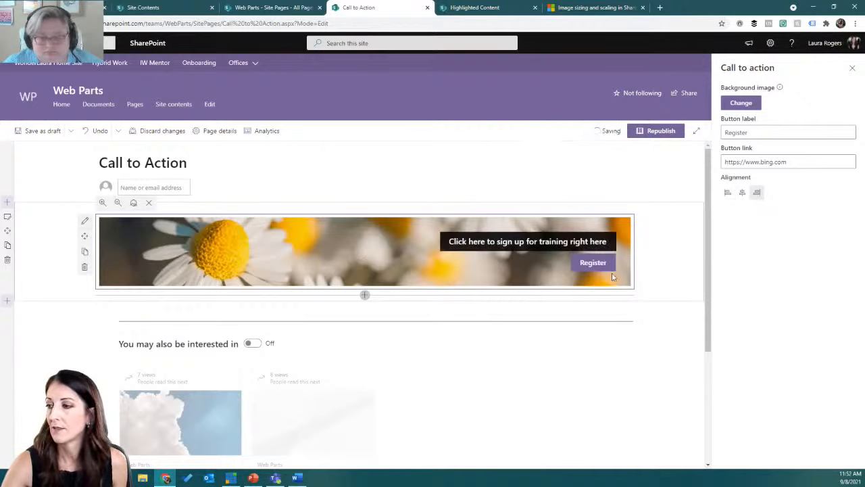
pyautogui.click(854, 70)
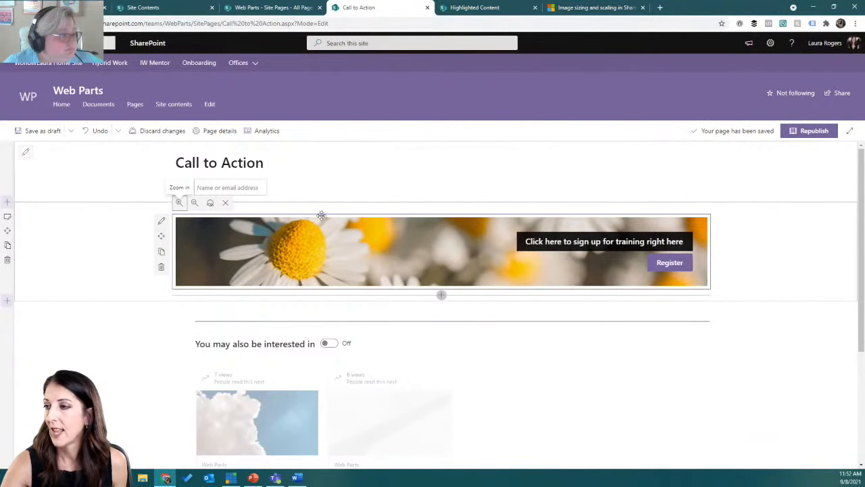
# Try the two-column and three-column layouts for the banner's section and return it to one column.
pyautogui.click(8, 218)
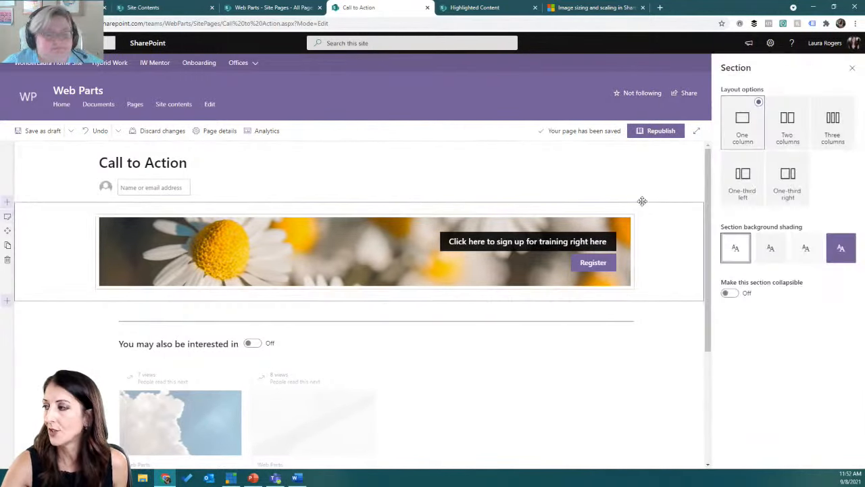
pyautogui.click(788, 127)
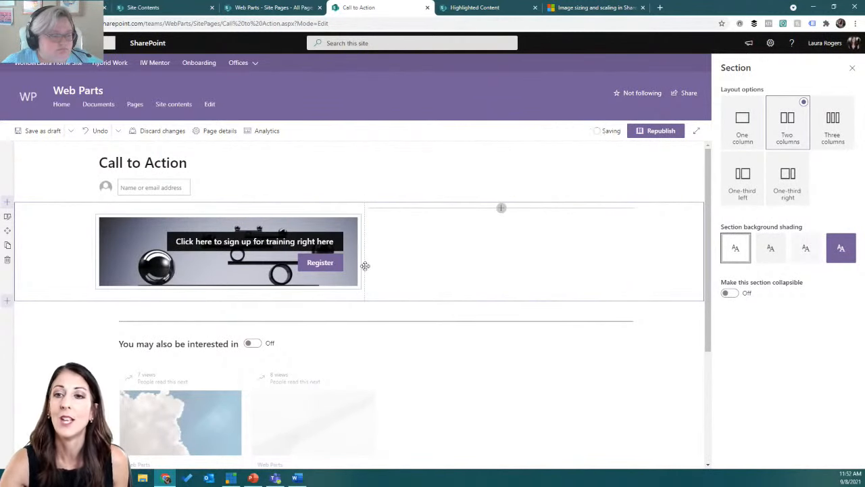
pyautogui.click(832, 120)
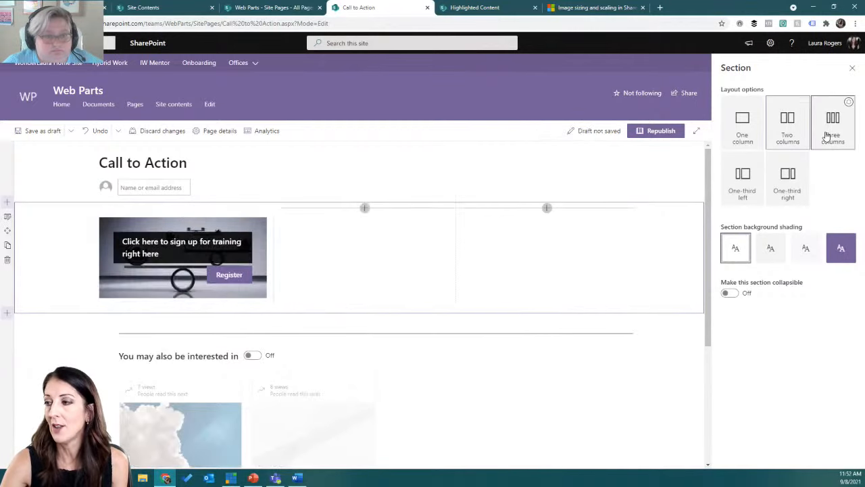
pyautogui.click(177, 295)
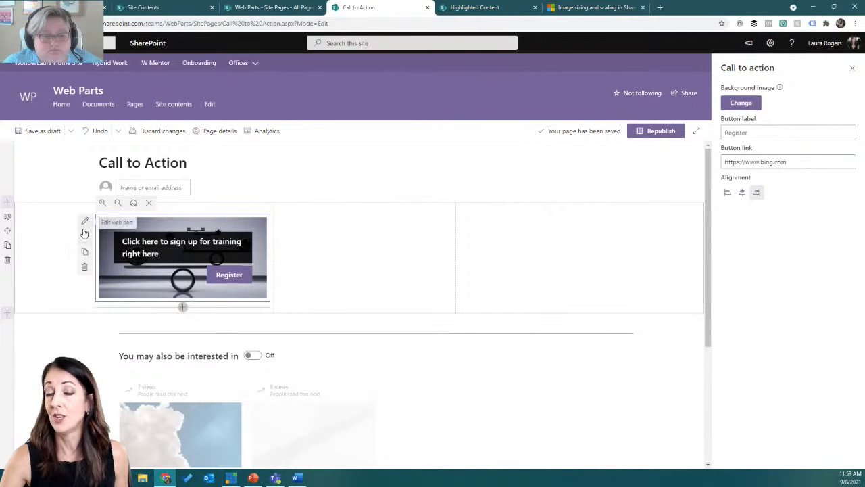
pyautogui.click(7, 218)
pyautogui.click(742, 121)
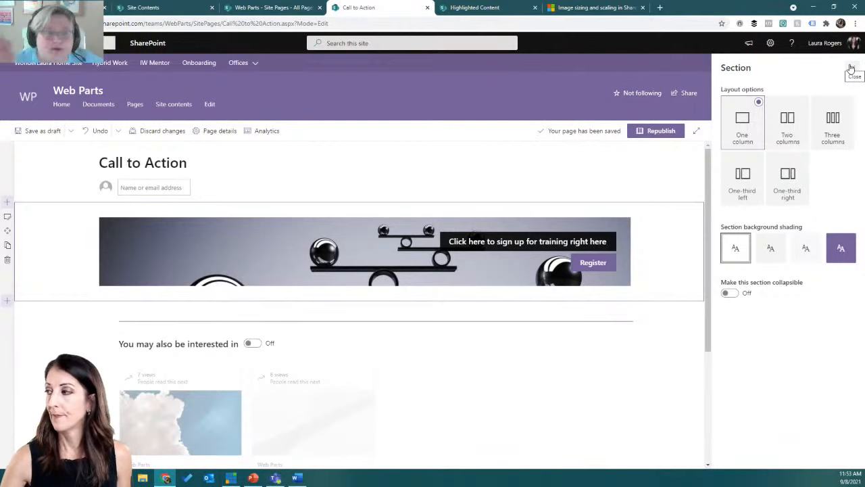
# Set the banner's section to three columns with purple shading and make it collapsible, named "Test section", with a divider line.
pyautogui.click(846, 108)
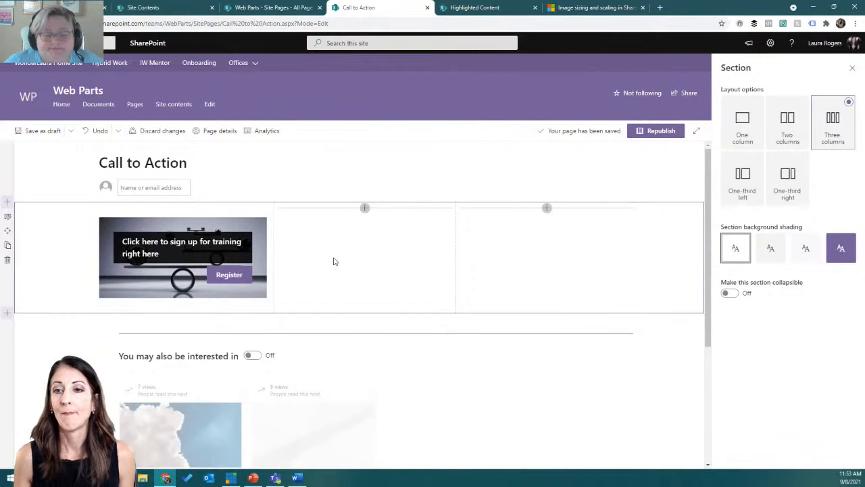
pyautogui.click(839, 249)
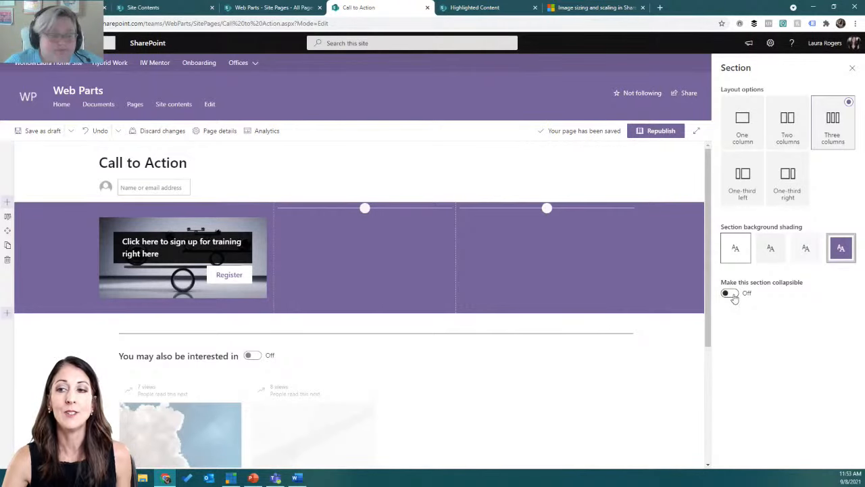
pyautogui.click(733, 298)
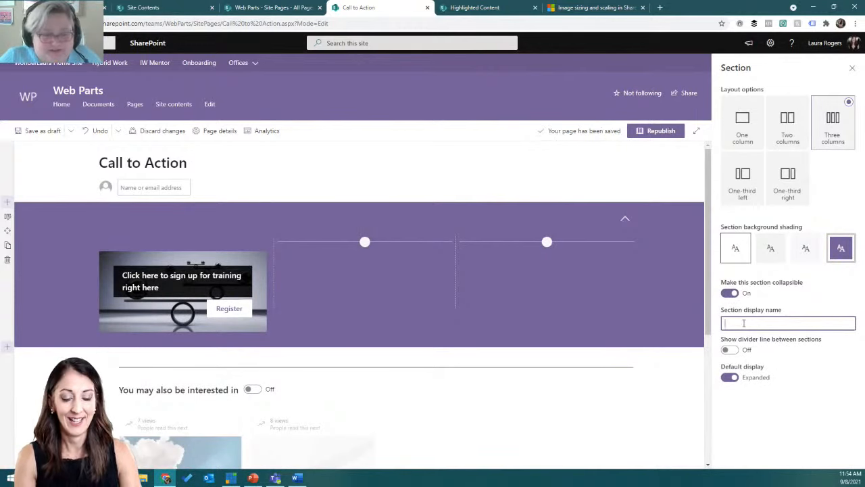
pyautogui.write('Test')
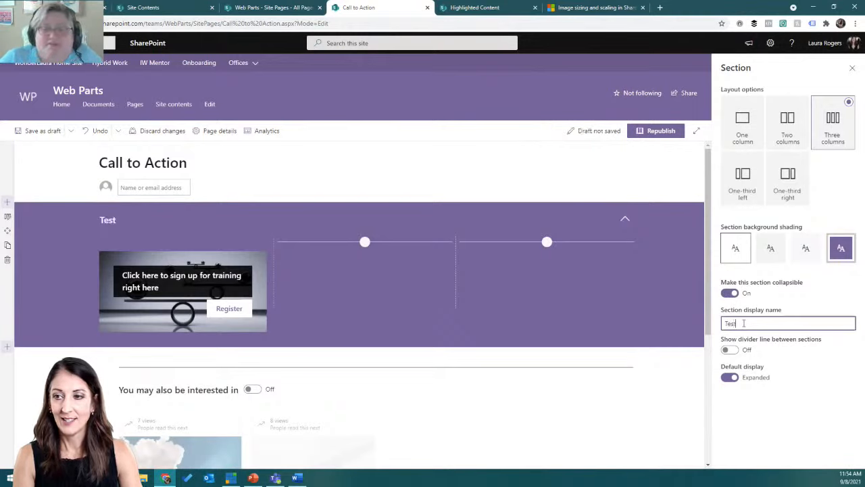
pyautogui.write(' section')
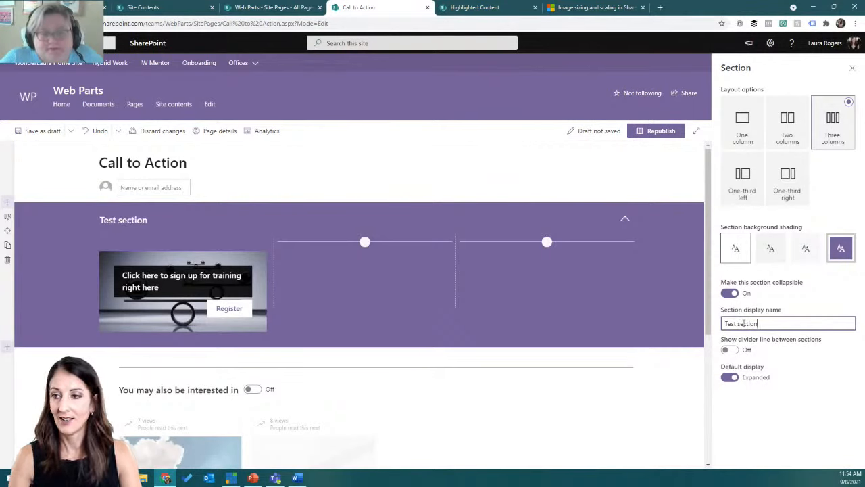
pyautogui.click(730, 349)
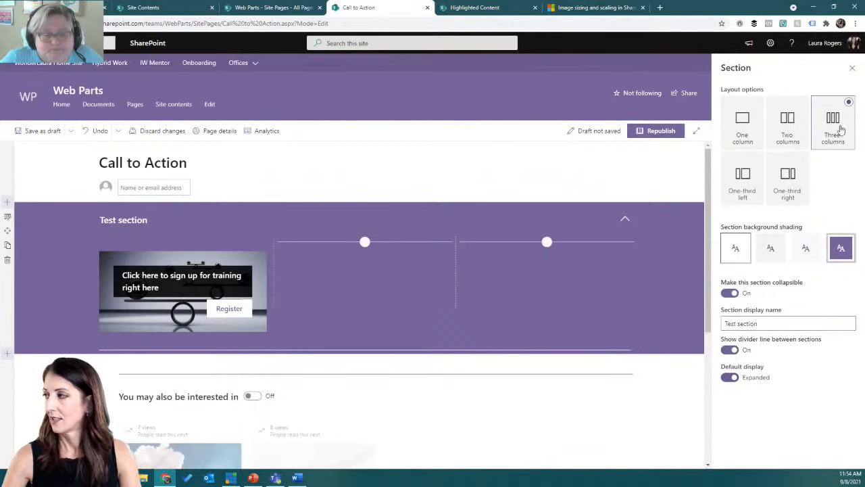
# Add a Recently Used Documents web part in the area below the Test section and republish the page.
pyautogui.moveTo(365, 360)
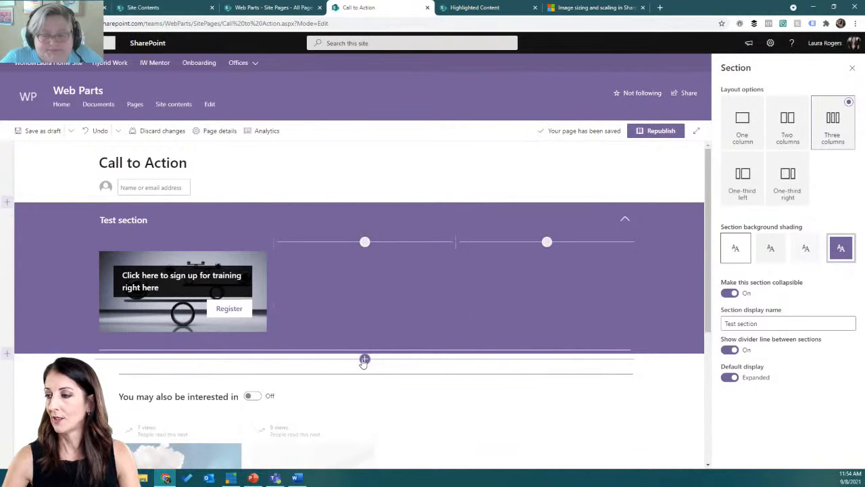
pyautogui.click(364, 359)
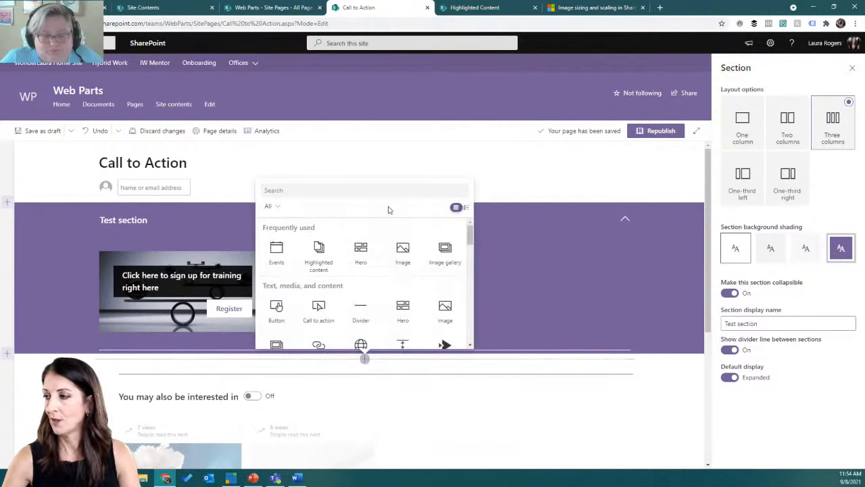
pyautogui.write('dp')
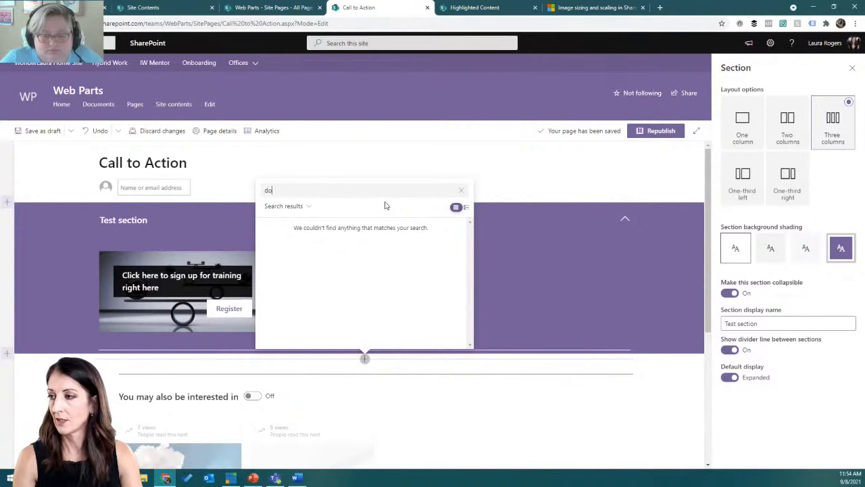
pyautogui.write('c')
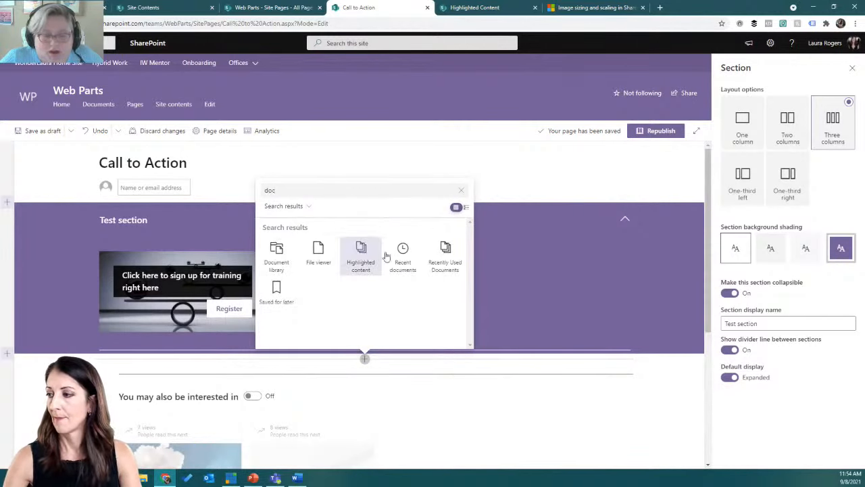
pyautogui.click(451, 250)
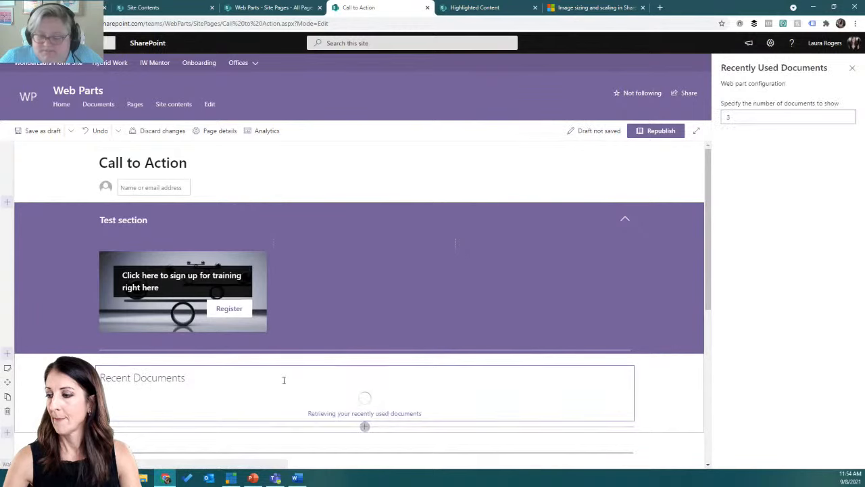
pyautogui.click(852, 68)
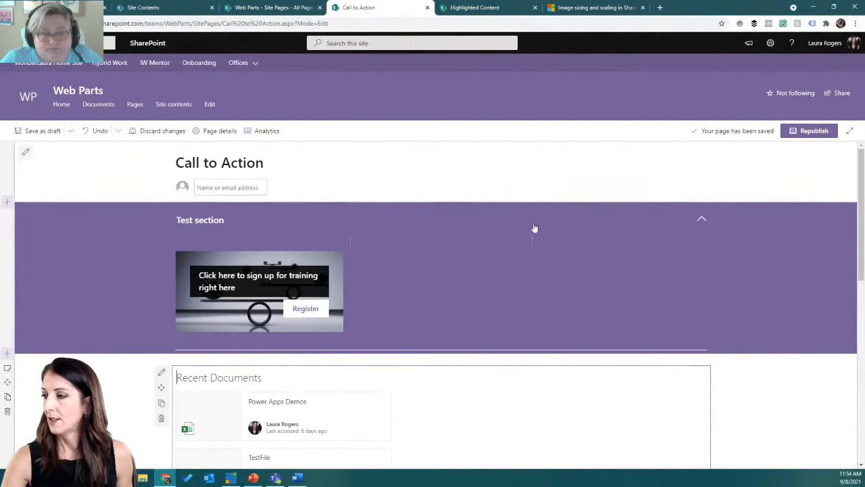
pyautogui.click(811, 132)
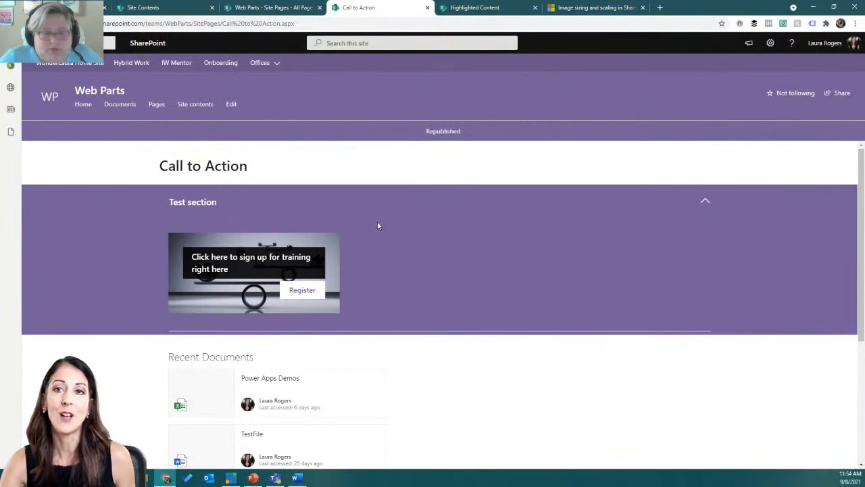
# Check how the Test section collapses and expands on the published page above the recent documents.
pyautogui.click(205, 206)
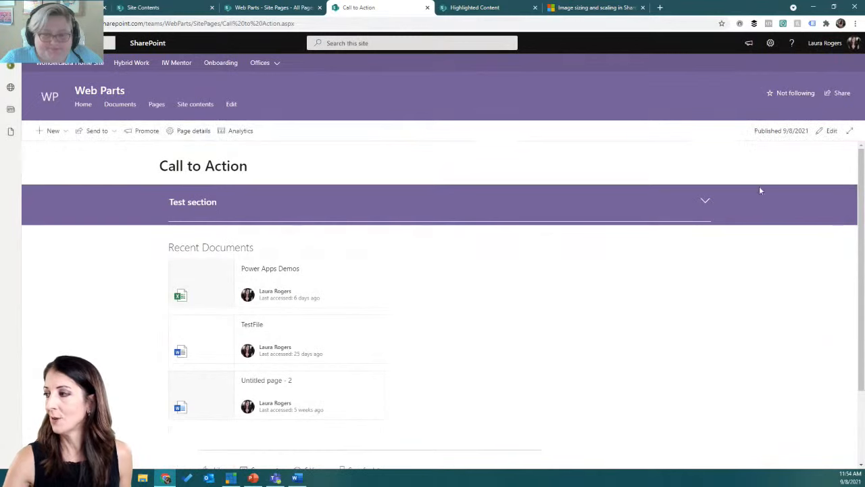
pyautogui.click(706, 201)
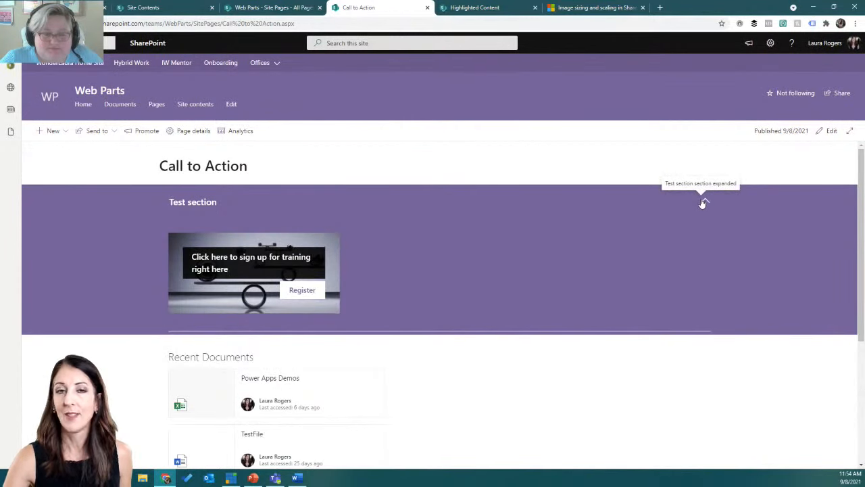
pyautogui.click(702, 201)
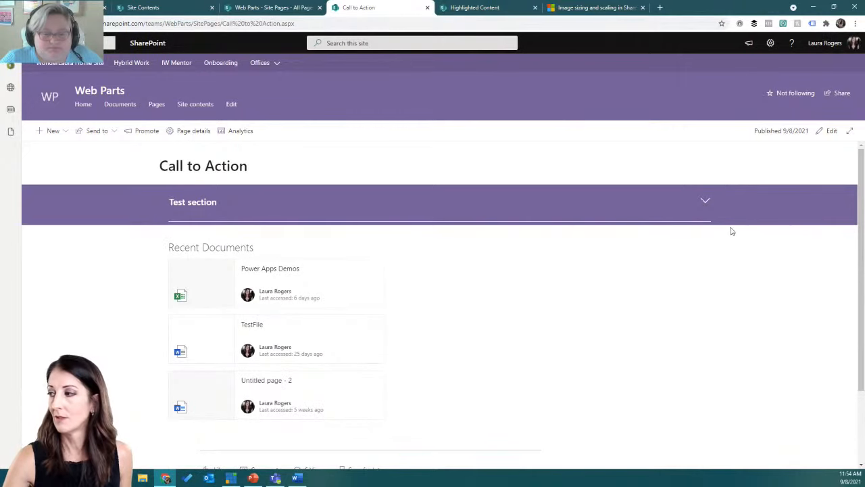
pyautogui.click(704, 202)
pyautogui.click(705, 202)
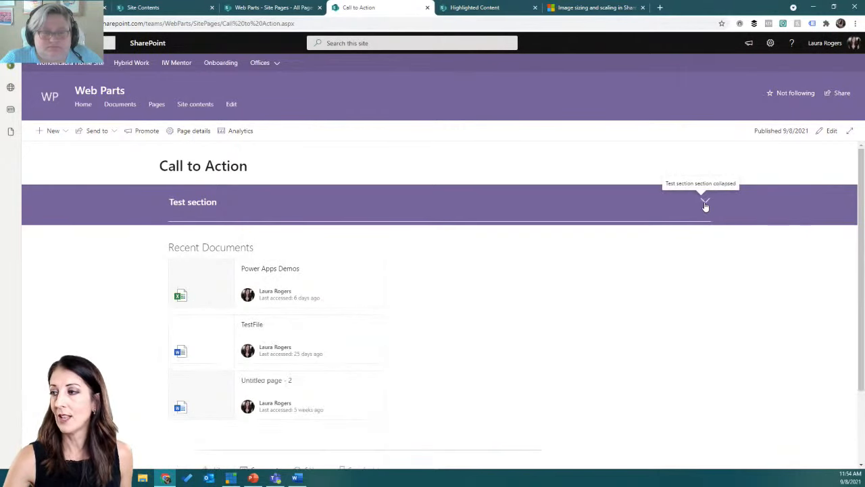
pyautogui.click(705, 202)
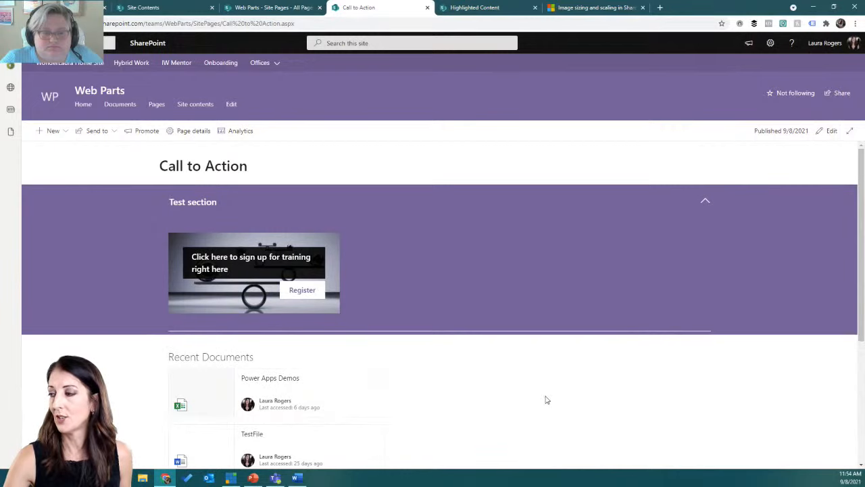
pyautogui.scroll(-2, 462, 404)
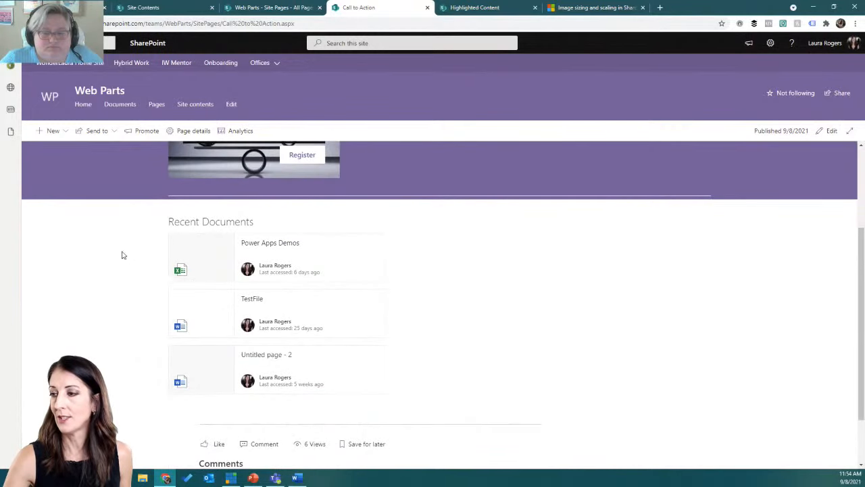
# Reopen the page for editing, give the Recent Documents section the light tinted shading and make it collapsible.
pyautogui.click(828, 131)
pyautogui.click(47, 362)
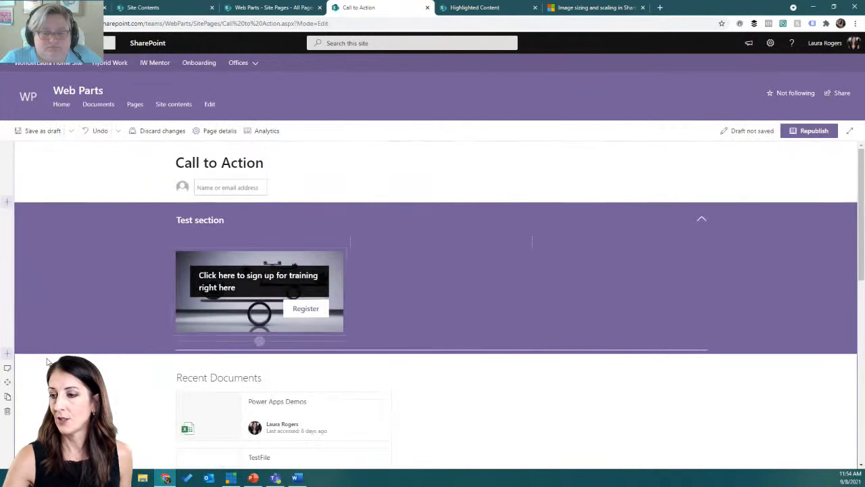
pyautogui.click(5, 370)
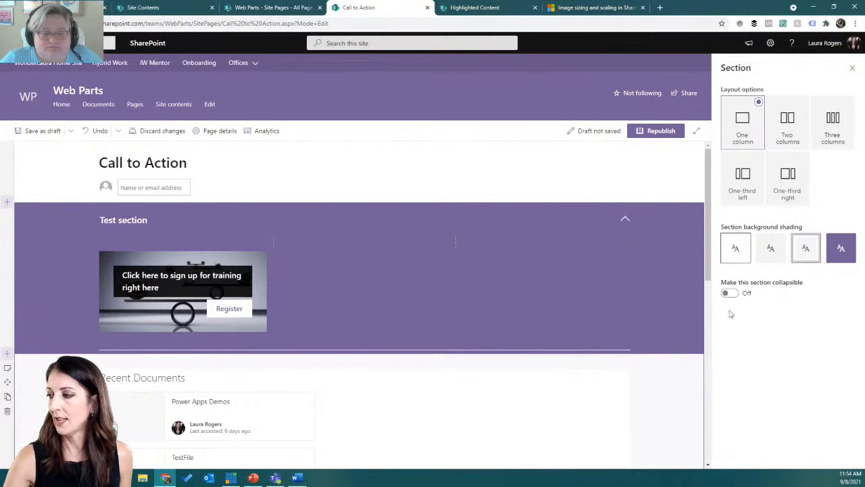
pyautogui.scroll(-1, 506, 392)
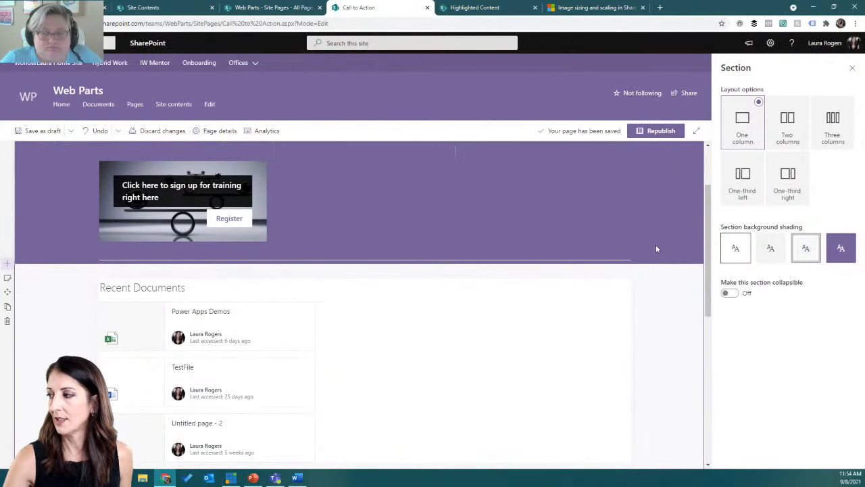
pyautogui.click(729, 293)
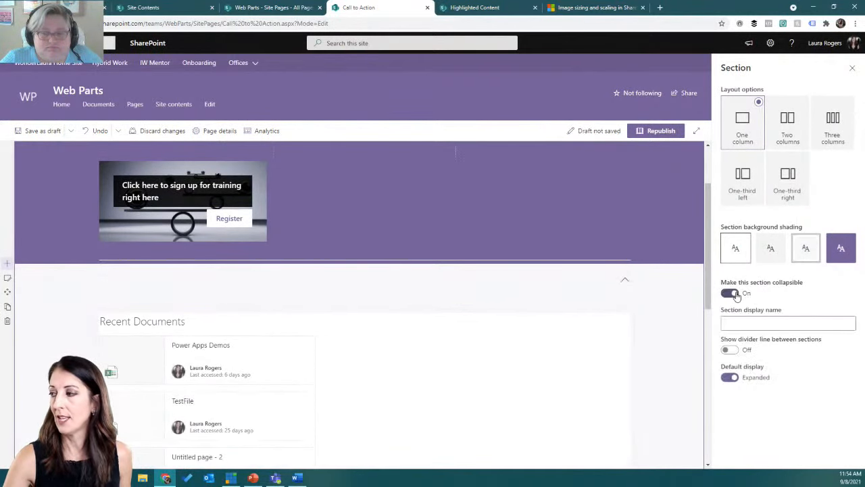